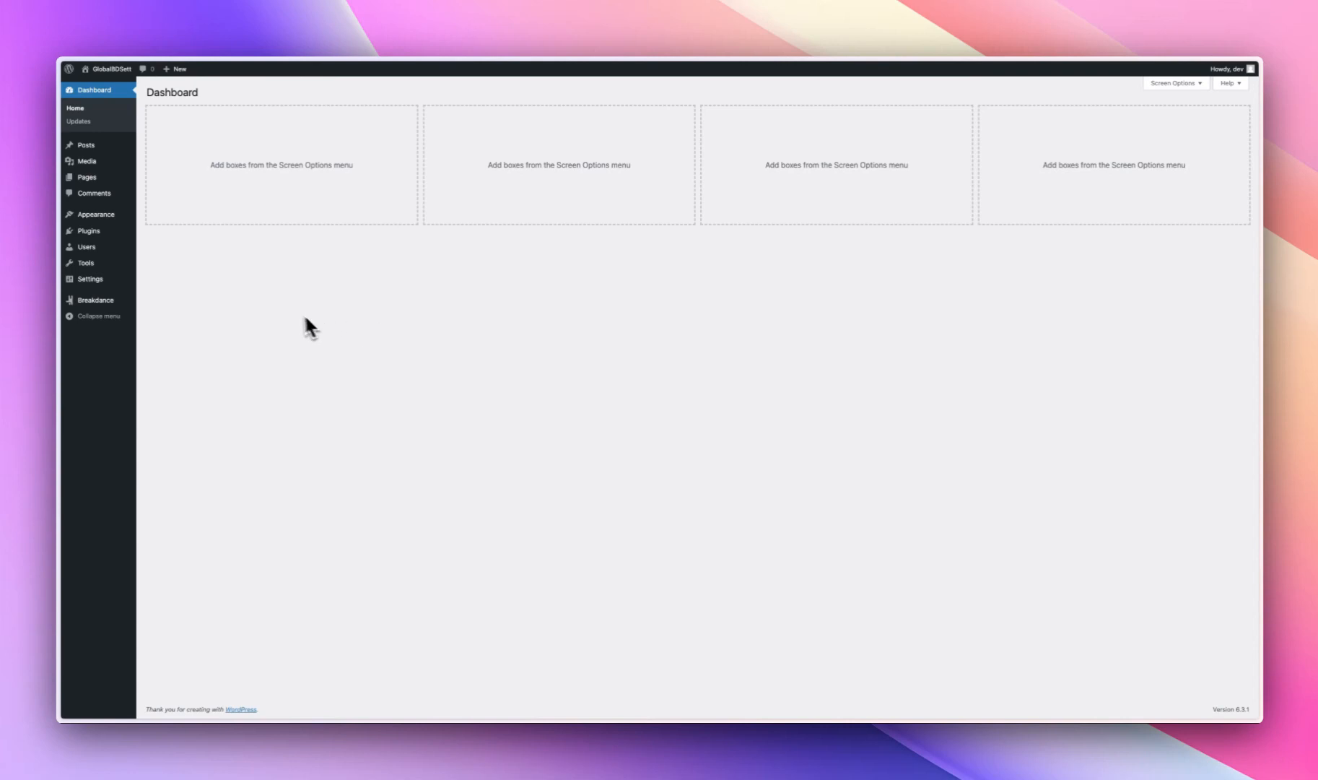
- Check the site's installed plugins and open Sample Page from the page list for editing
click(89, 231)
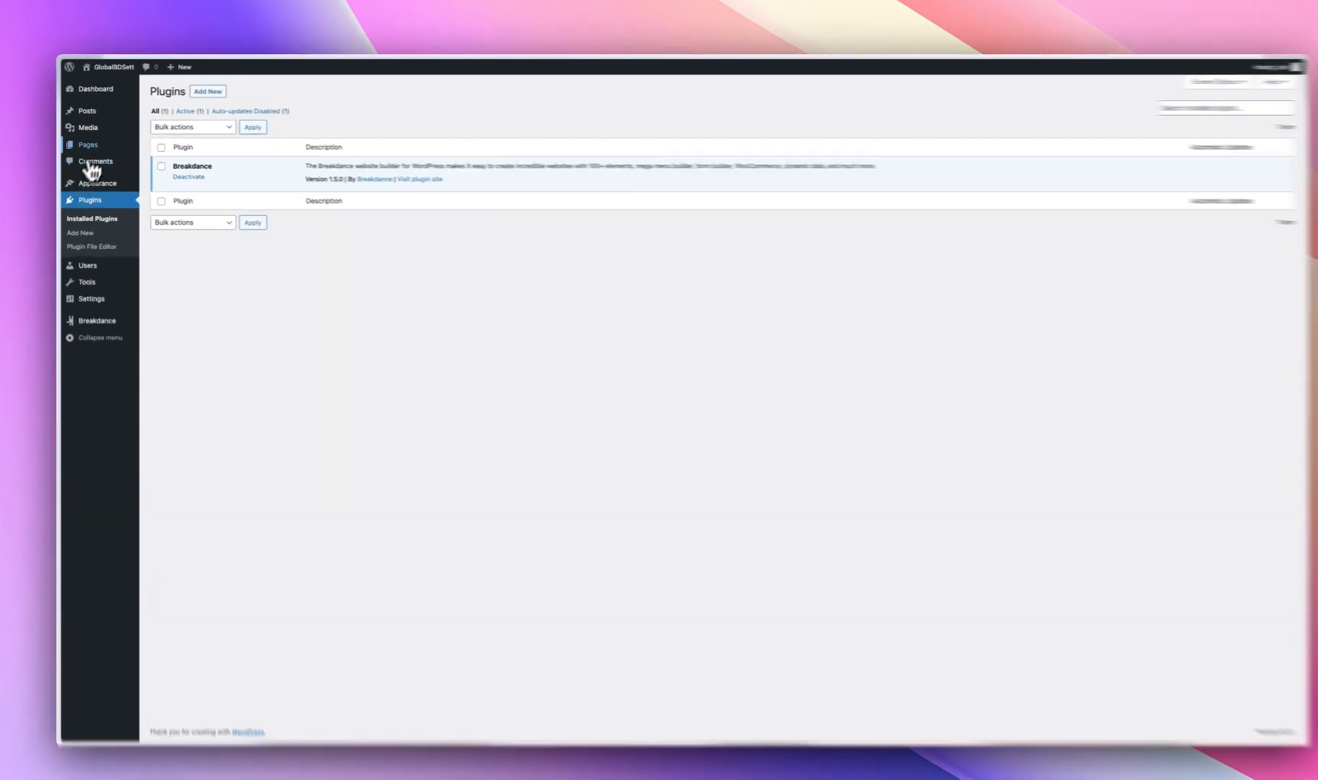
click(89, 145)
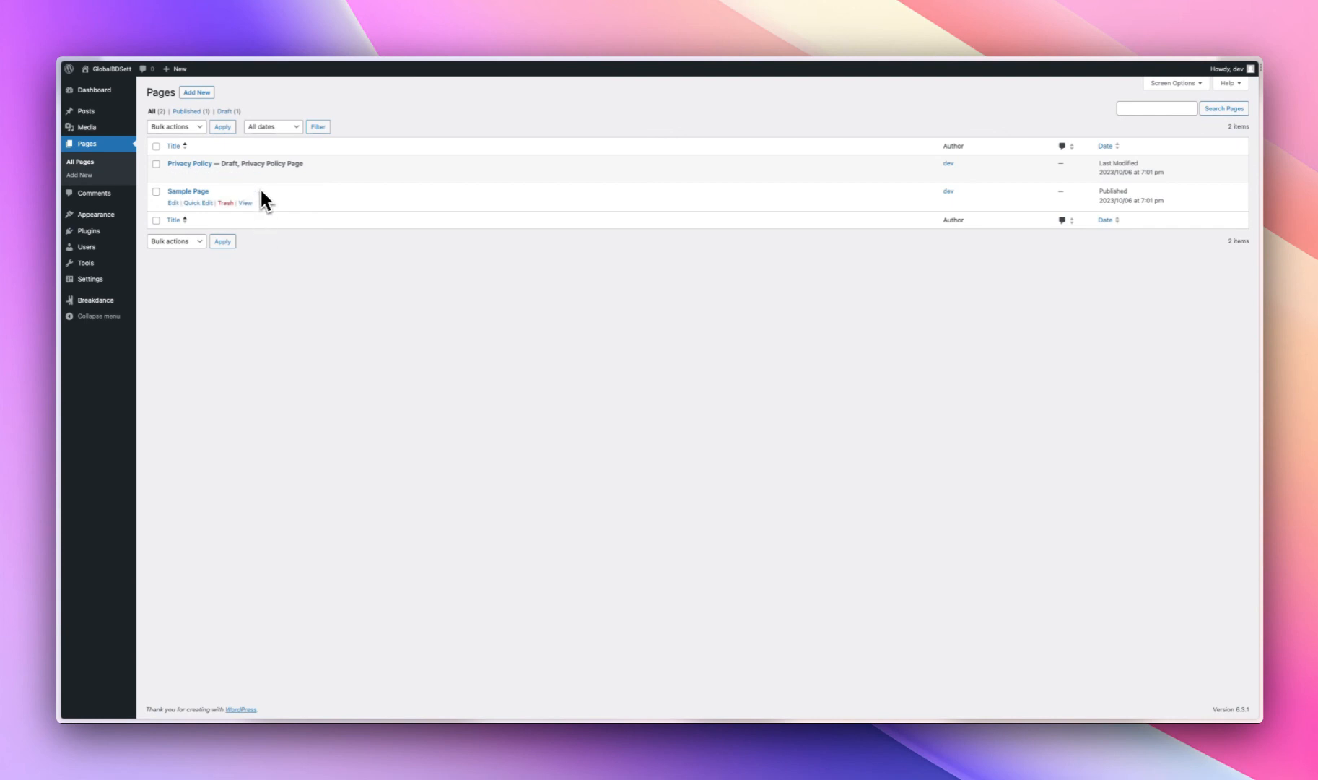
click(197, 192)
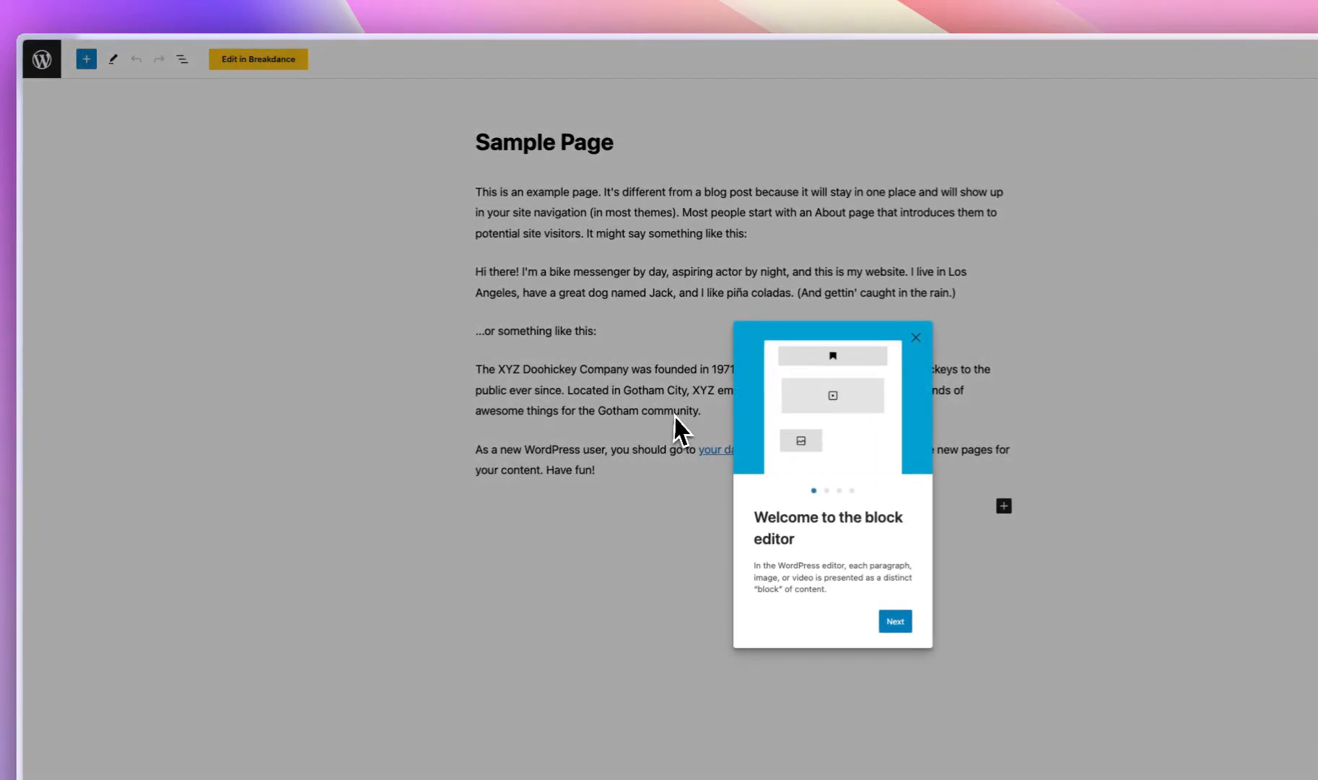
click(675, 418)
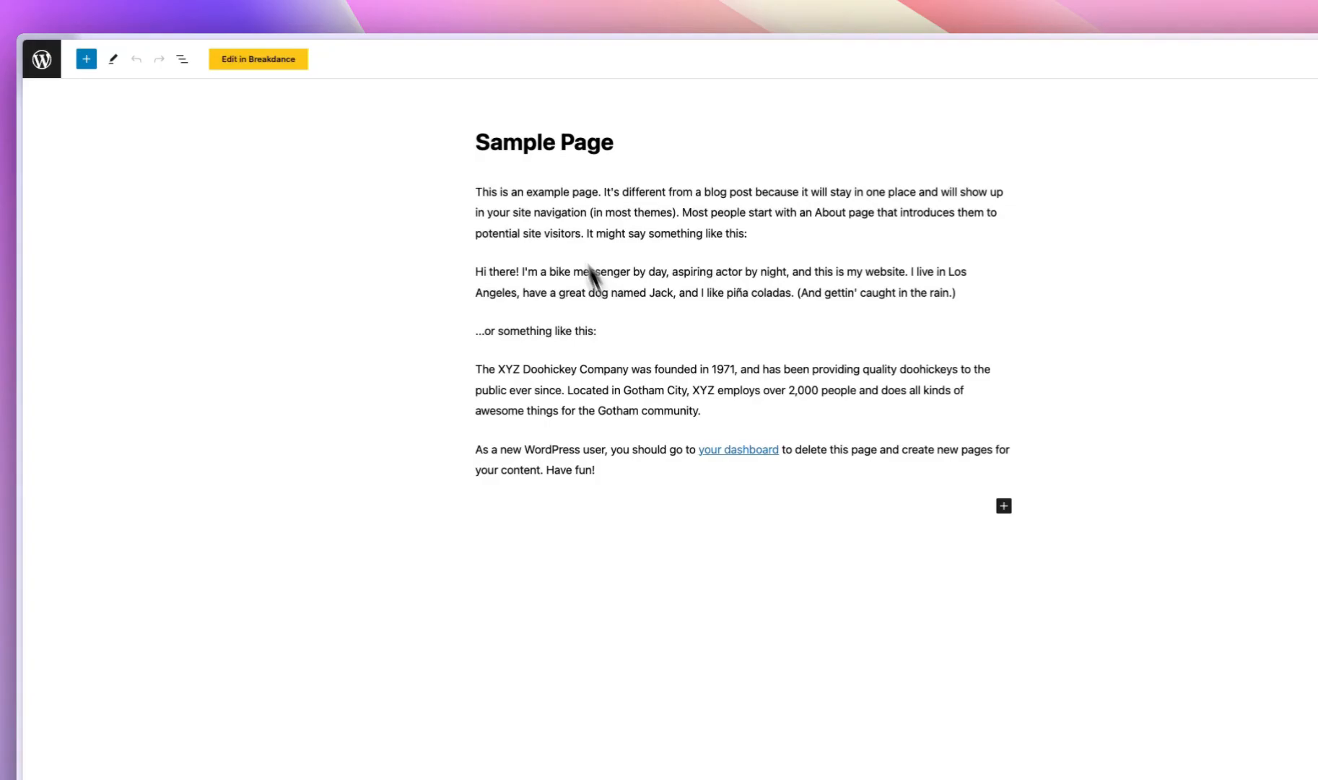
- Delete all body text from Sample Page and open it in Breakdance without a starting template
drag(475, 191, 978, 494)
key(BackSpace)
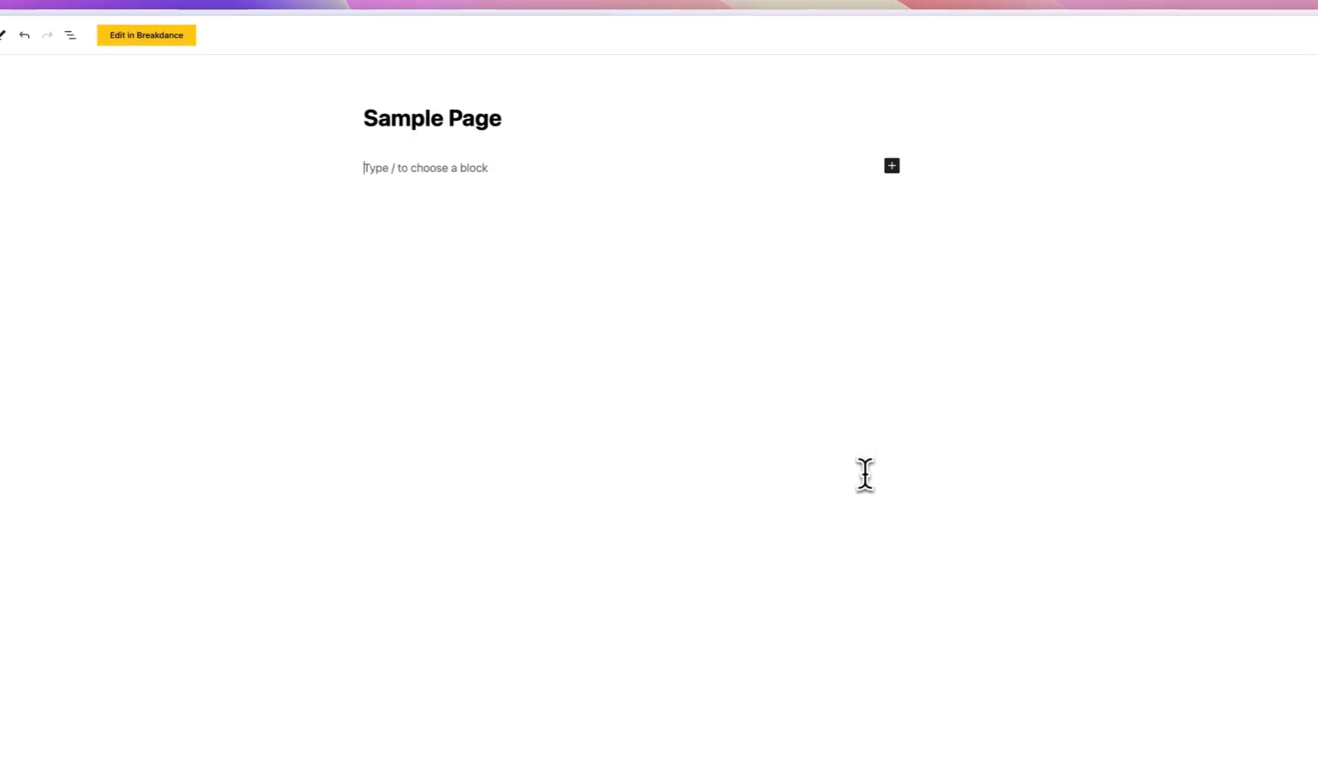
click(256, 115)
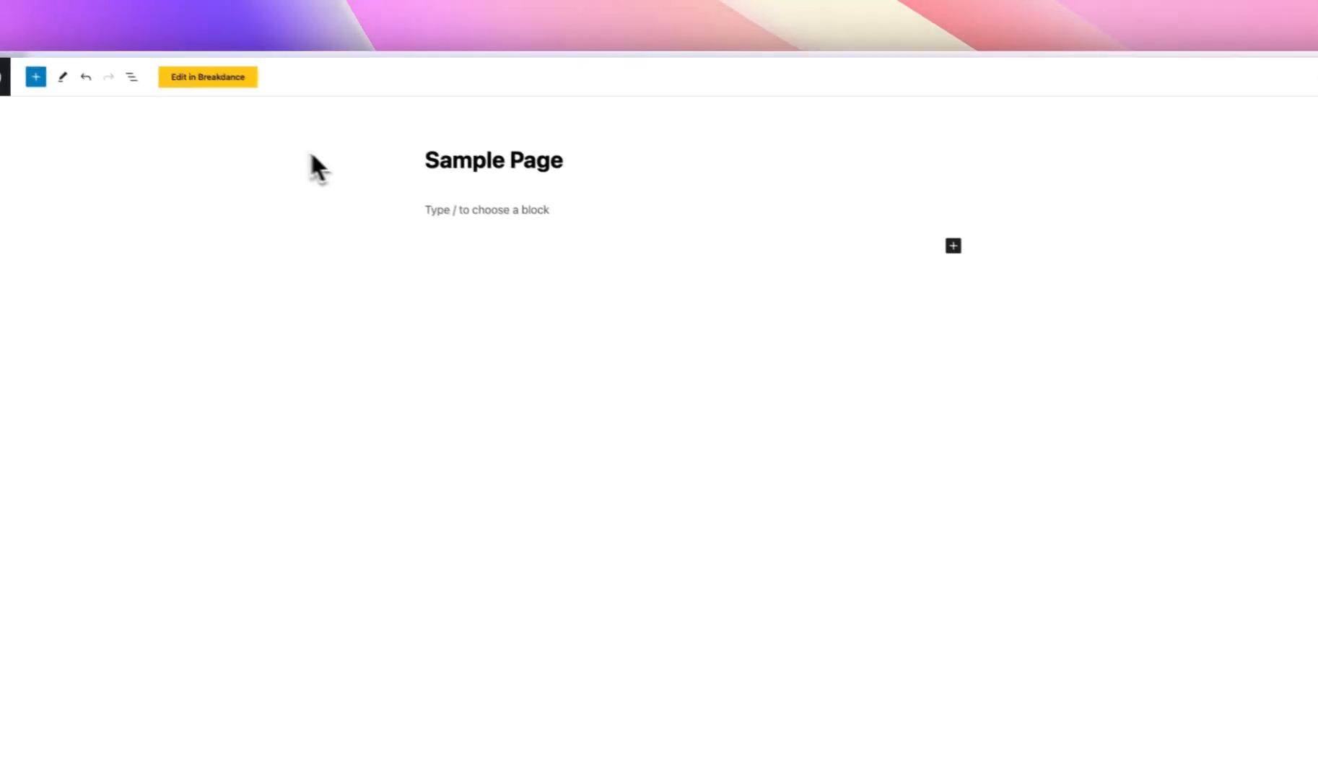
click(1195, 85)
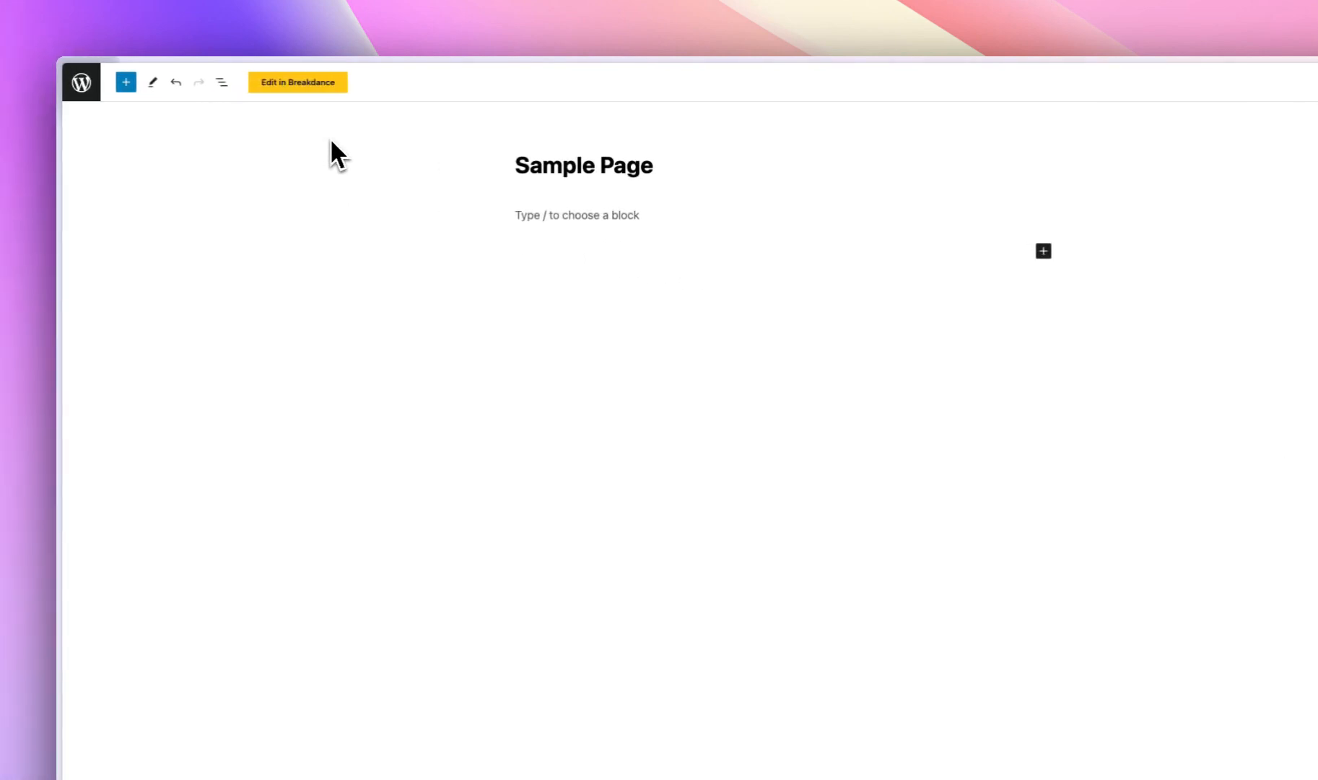
click(294, 83)
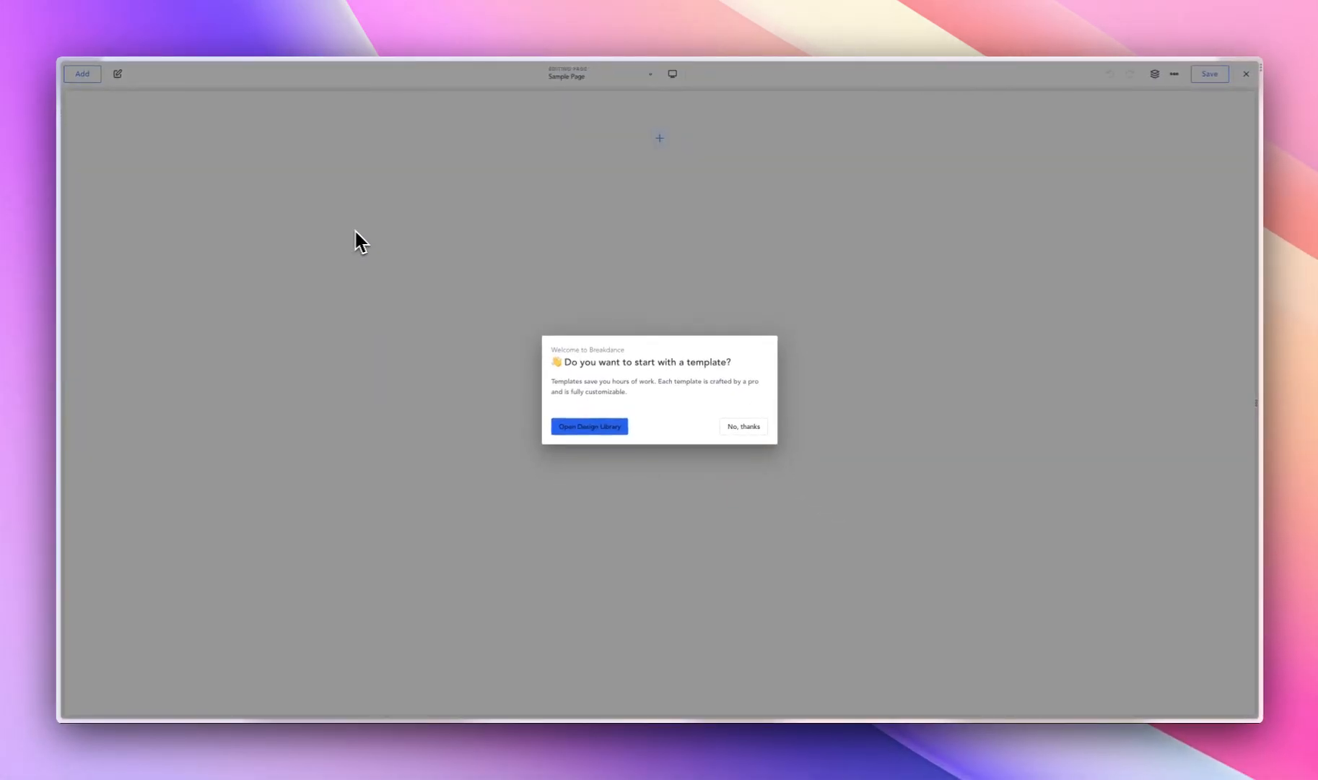
click(744, 426)
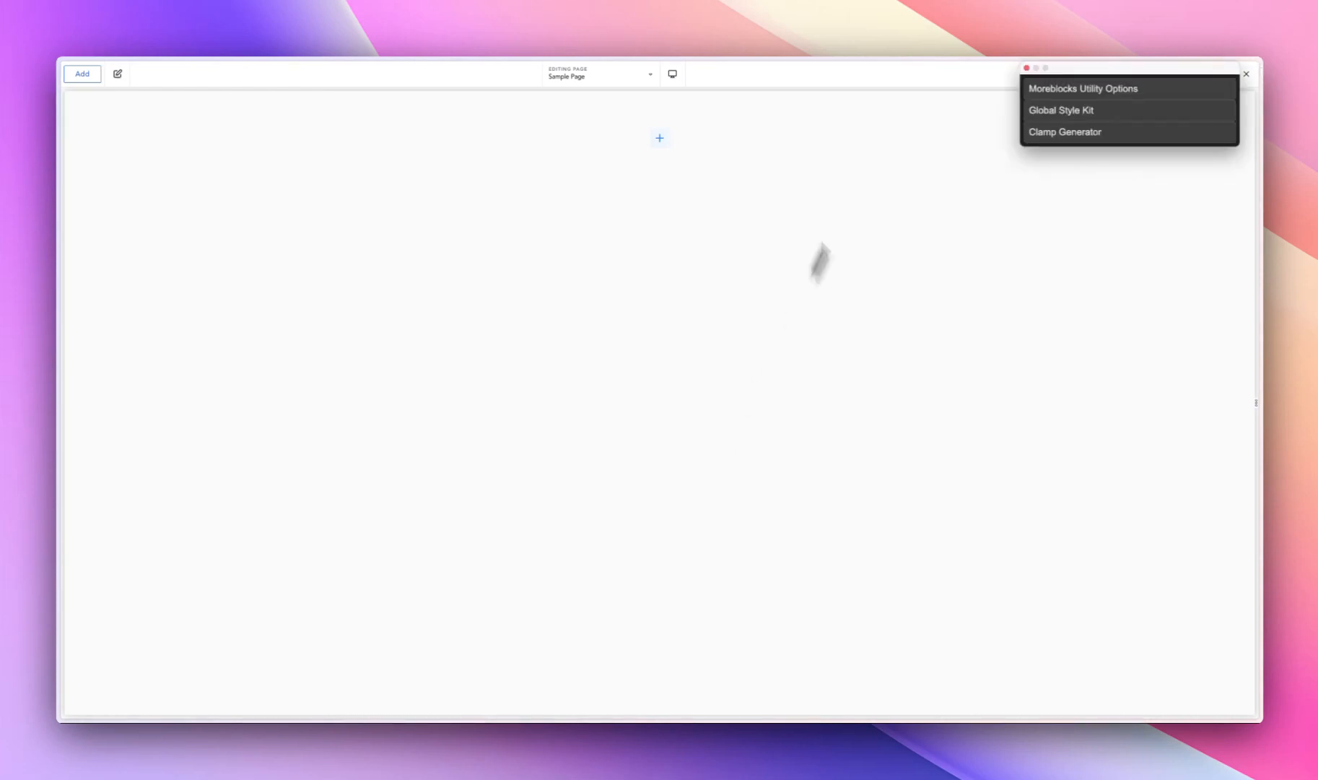
- Copy the 'Breakdance Sample' Global Style Kit from the Moreblocks utility and paste it into the empty page
click(1054, 124)
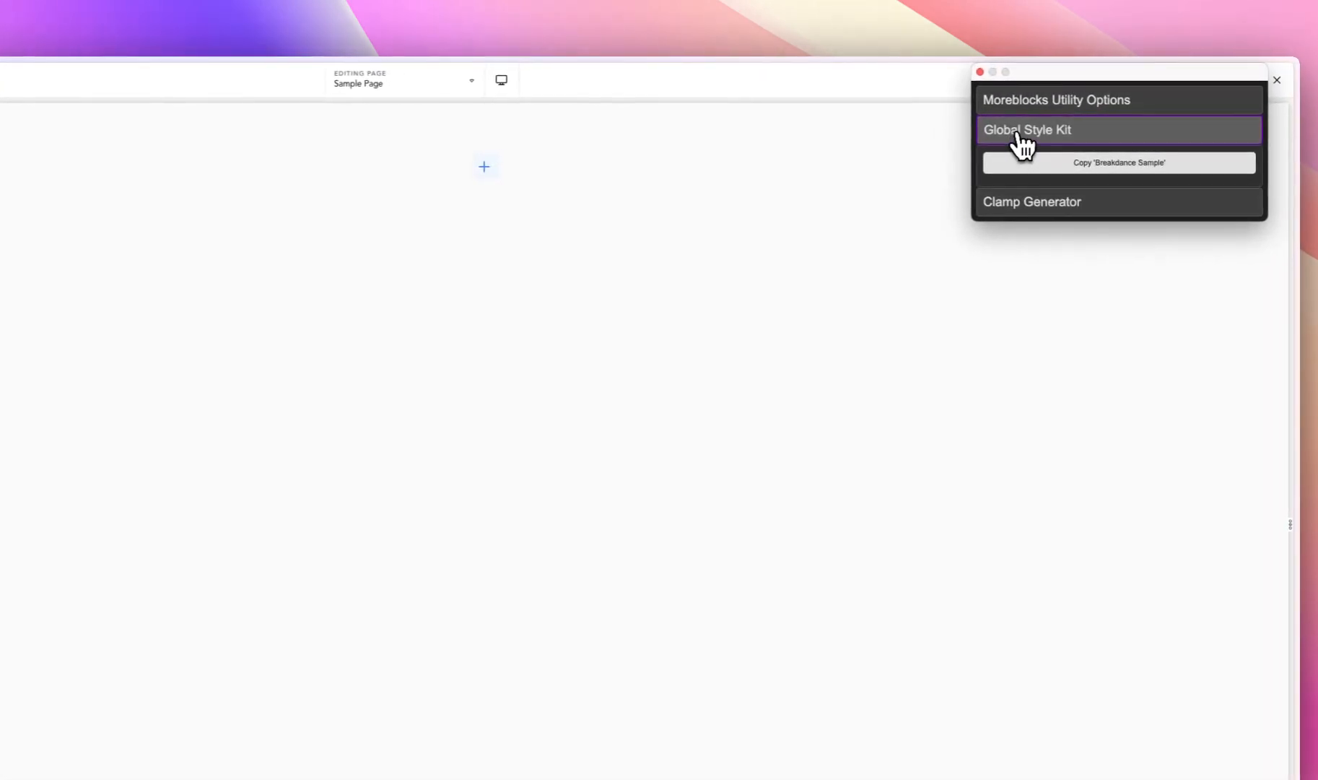
click(1121, 165)
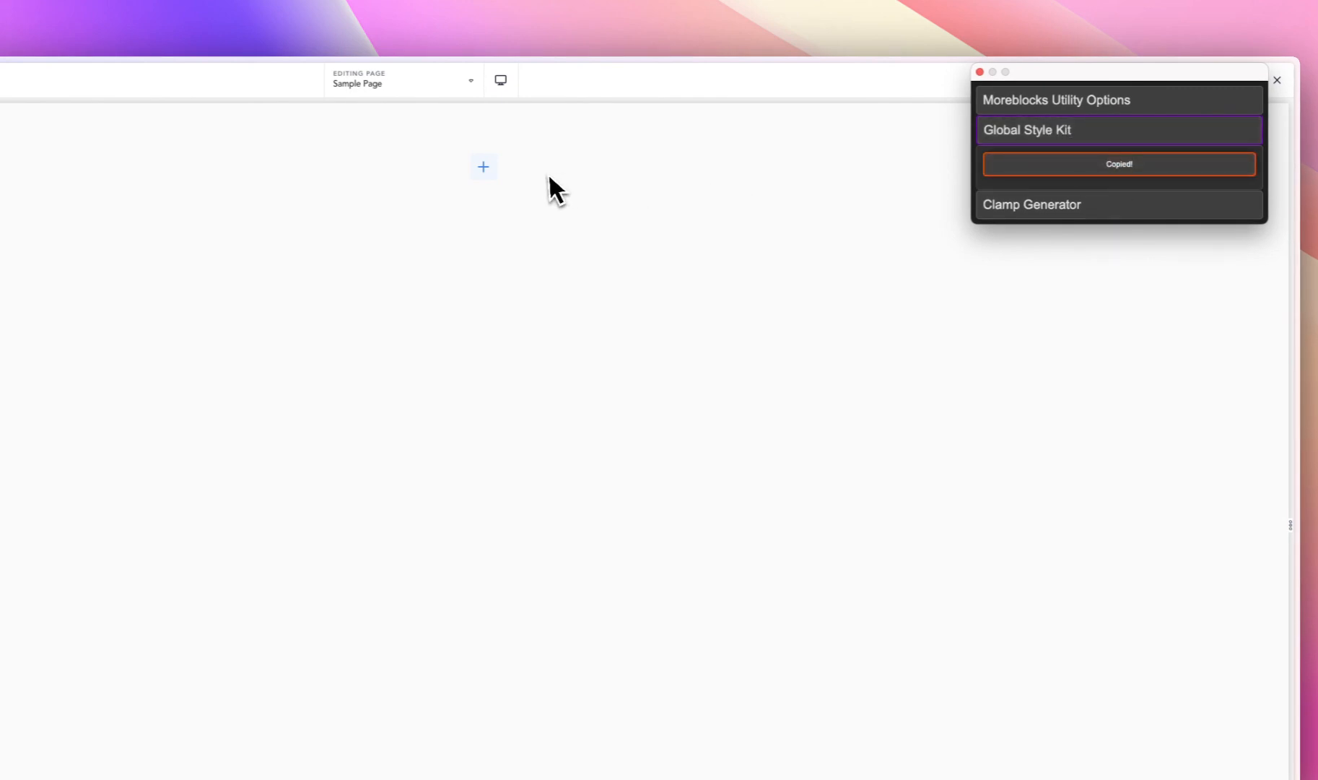
click(524, 165)
key(ctrl+v)
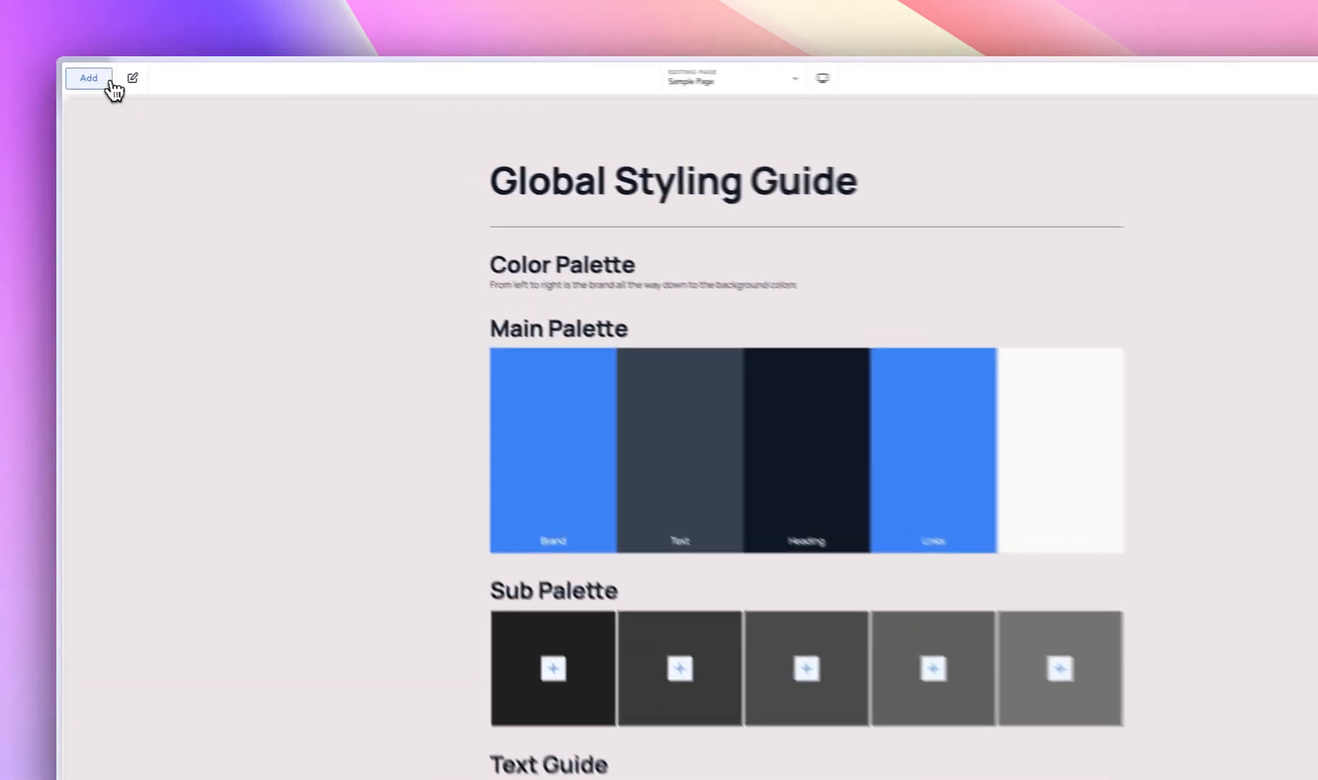
- Search the Samba design set for "ui" and preview its UI Kit page without importing it
click(92, 75)
click(157, 124)
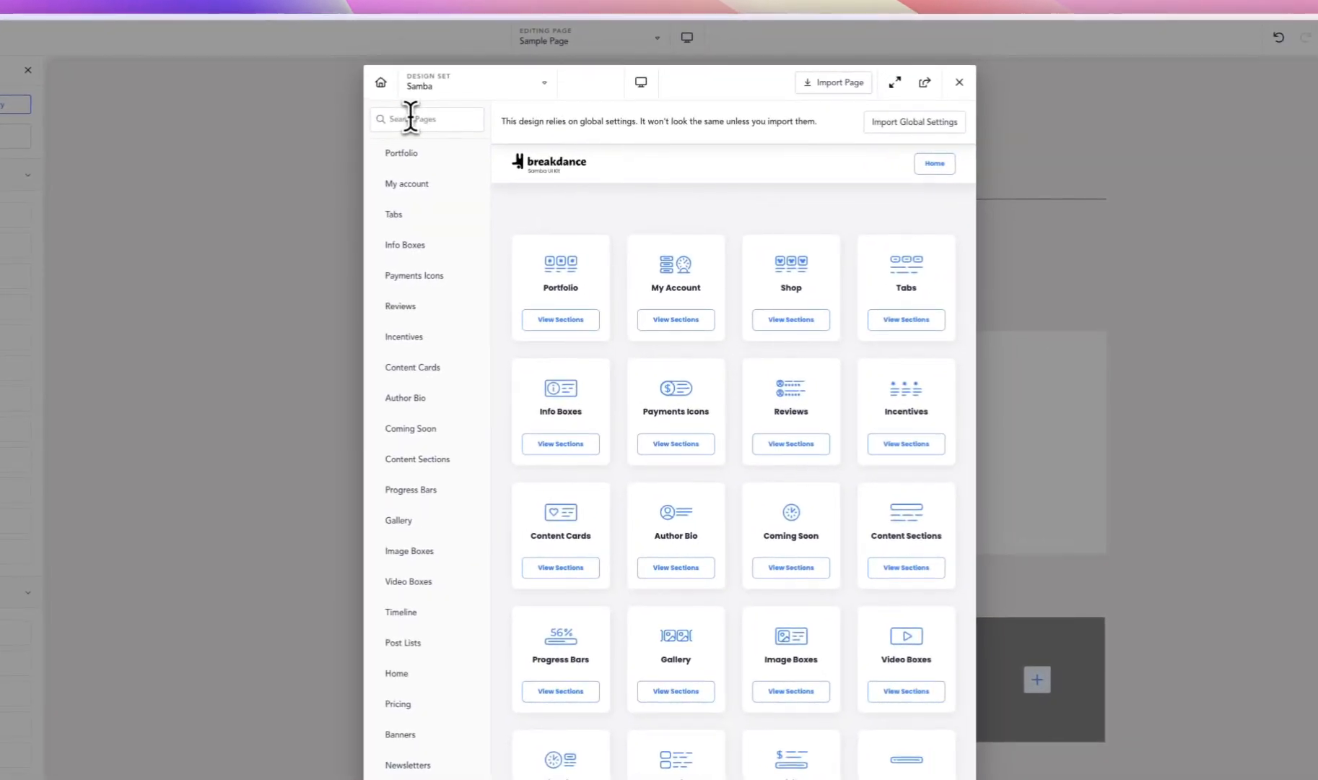
text(ui)
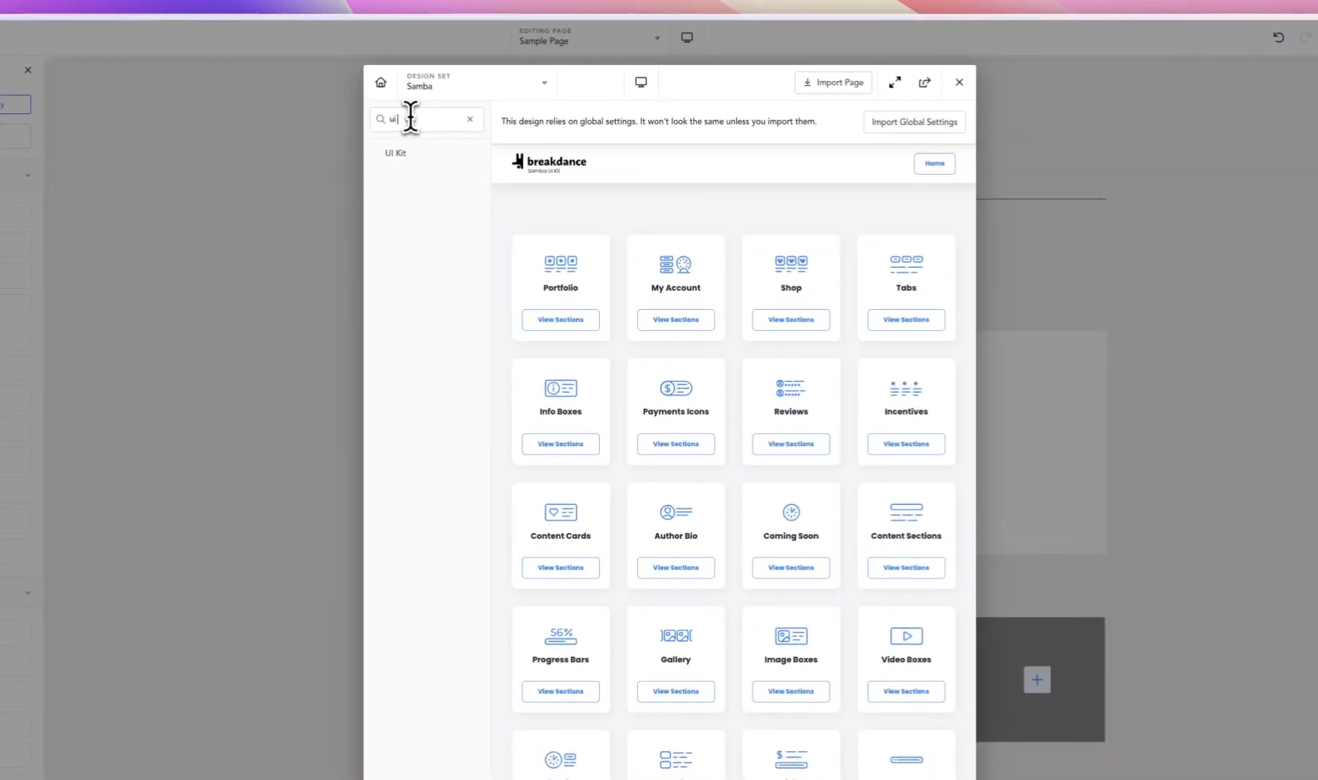
click(415, 155)
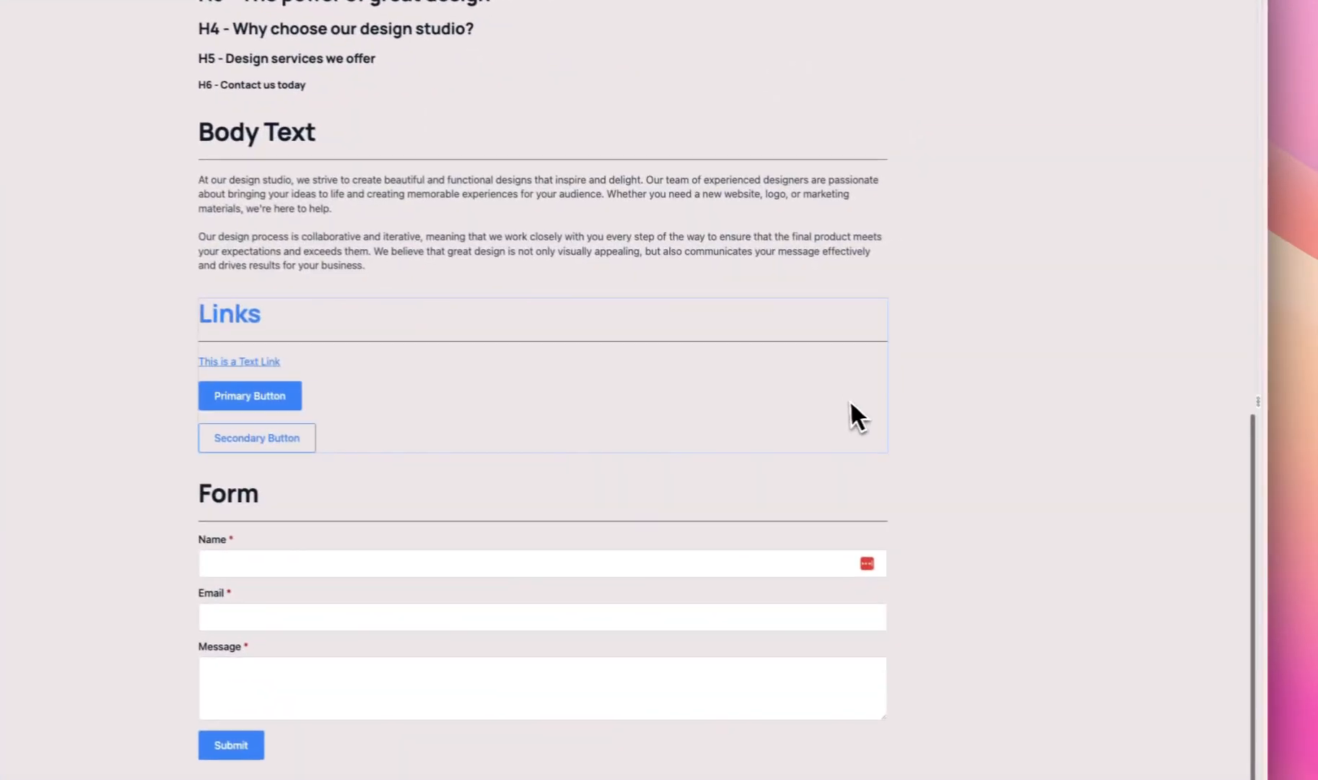
scroll(848, 411, up, 15)
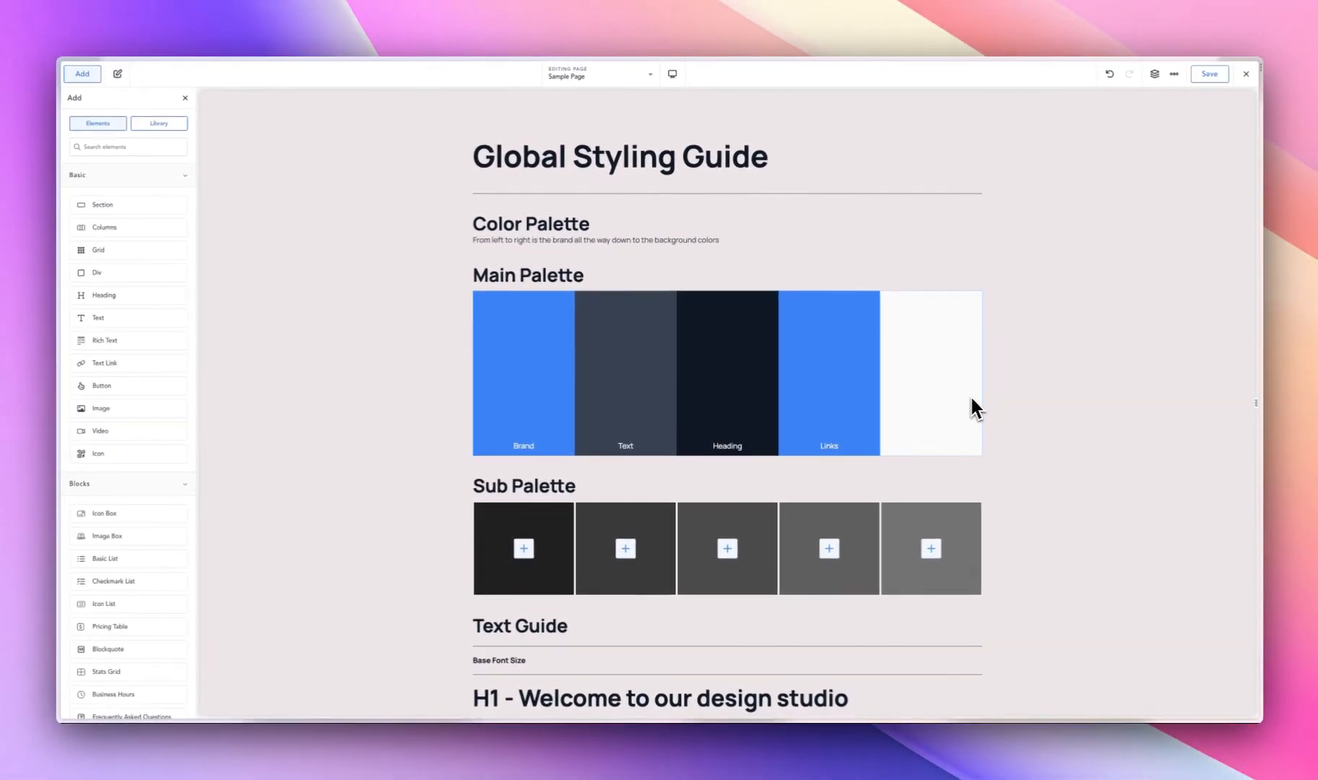
- Clear the background color of the section holding the styling guide and open the global color settings
click(363, 174)
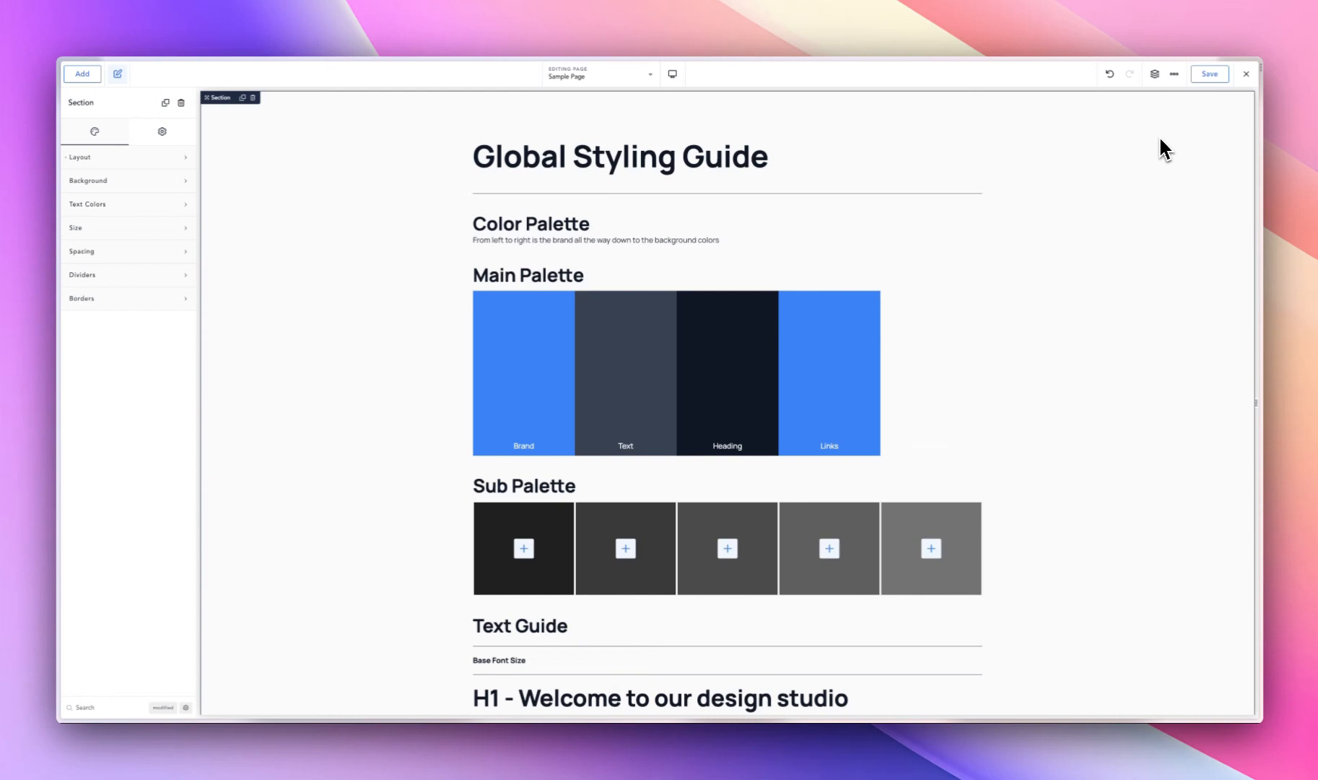
click(1174, 73)
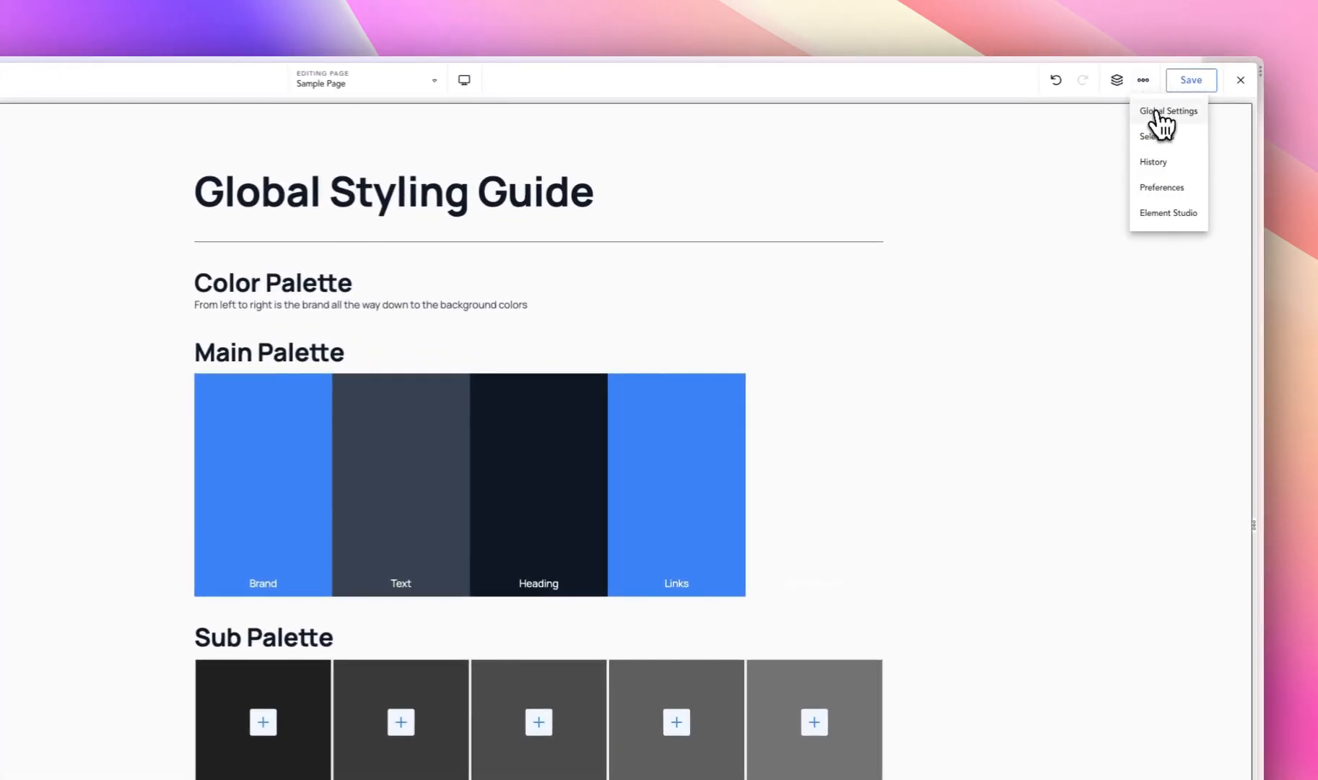
click(1157, 112)
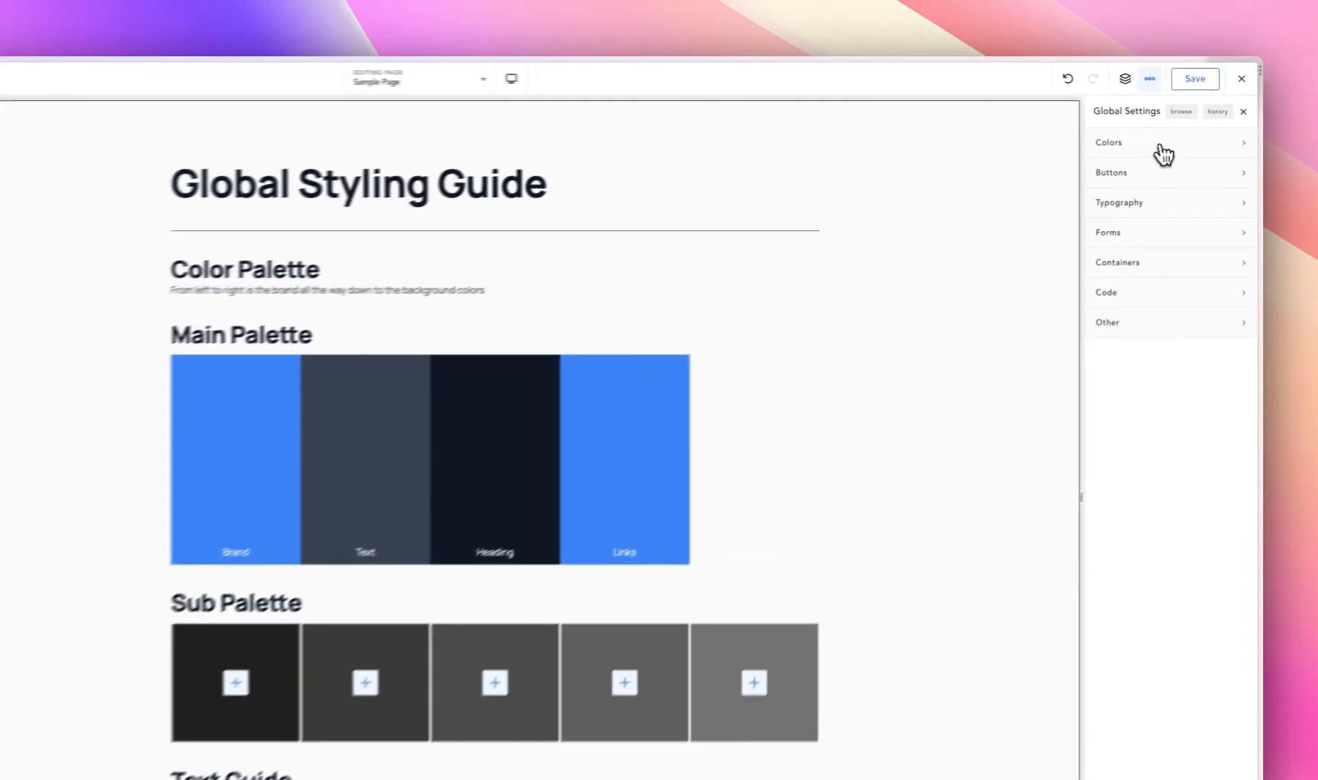
click(1178, 125)
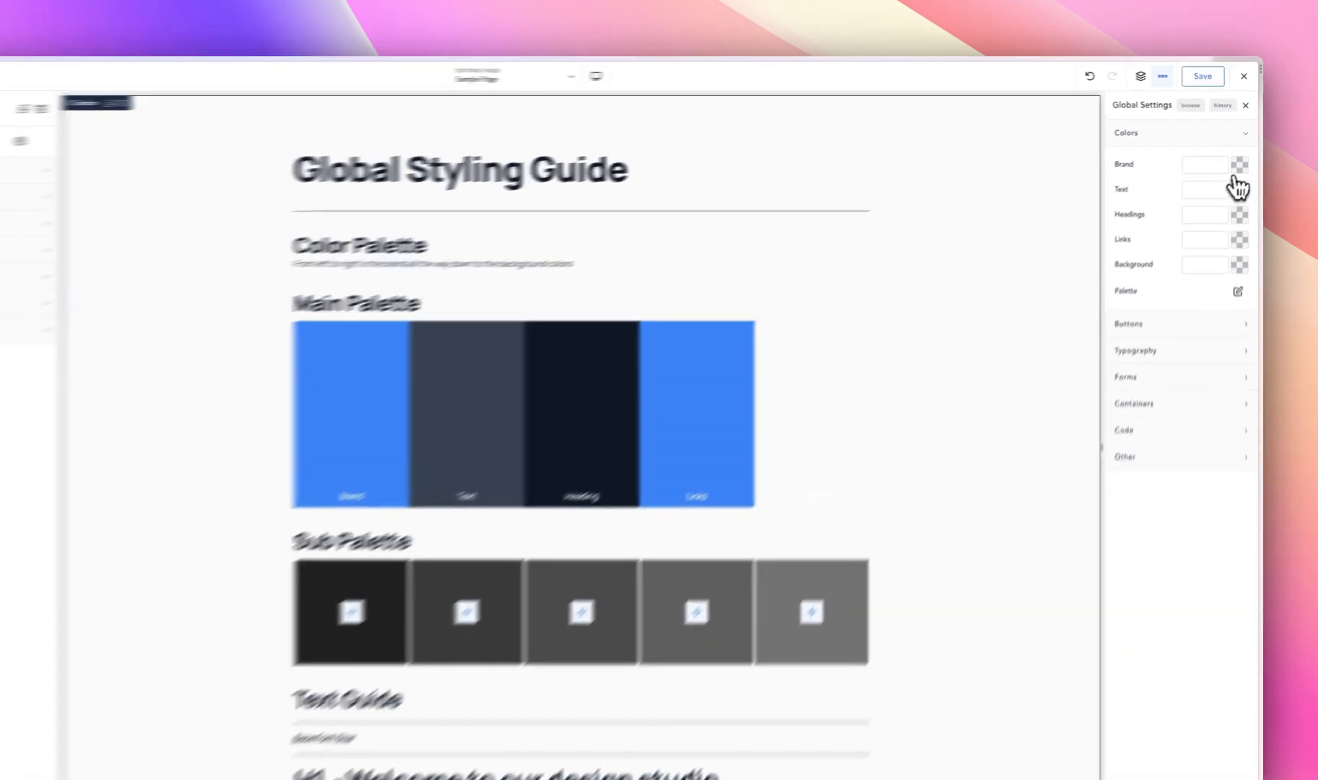
- Set the global Brand color to magenta #F502EF
click(1241, 152)
drag(1174, 209, 1211, 188)
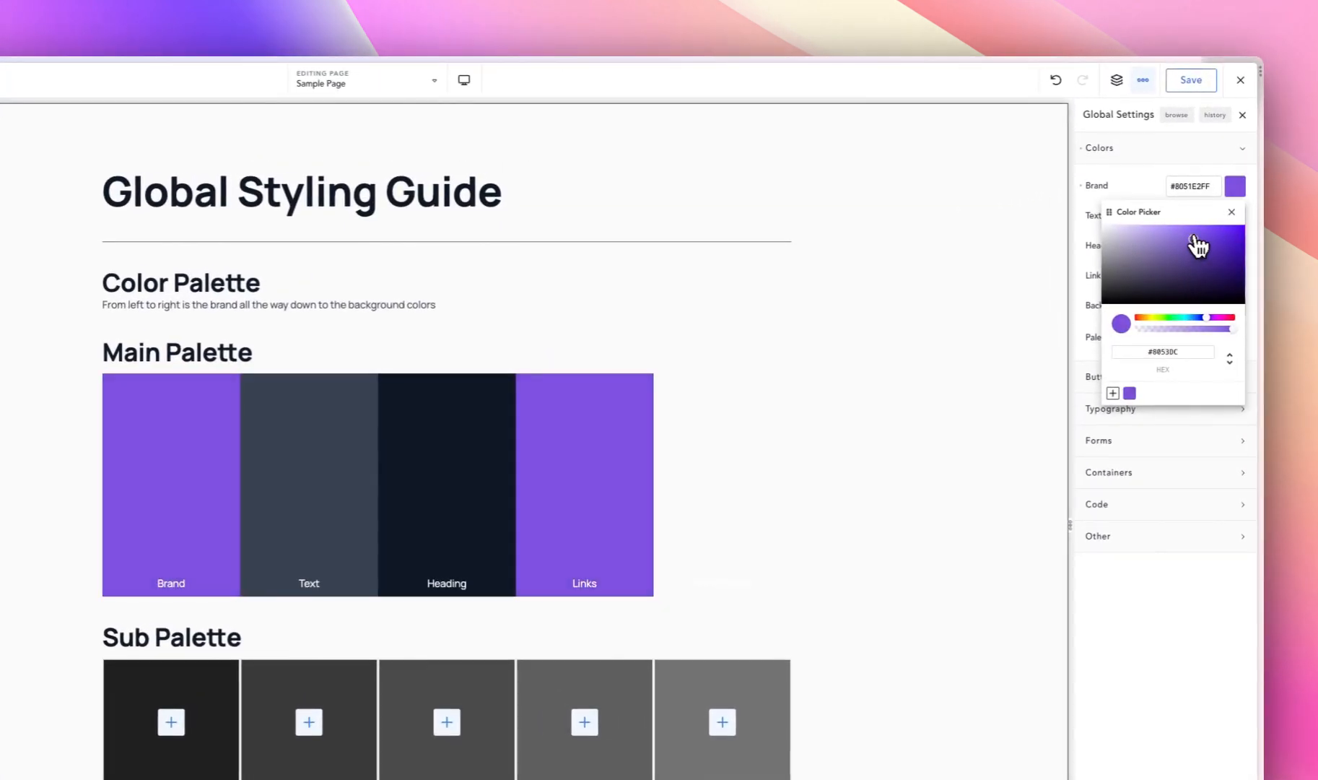
drag(1195, 238, 1236, 242)
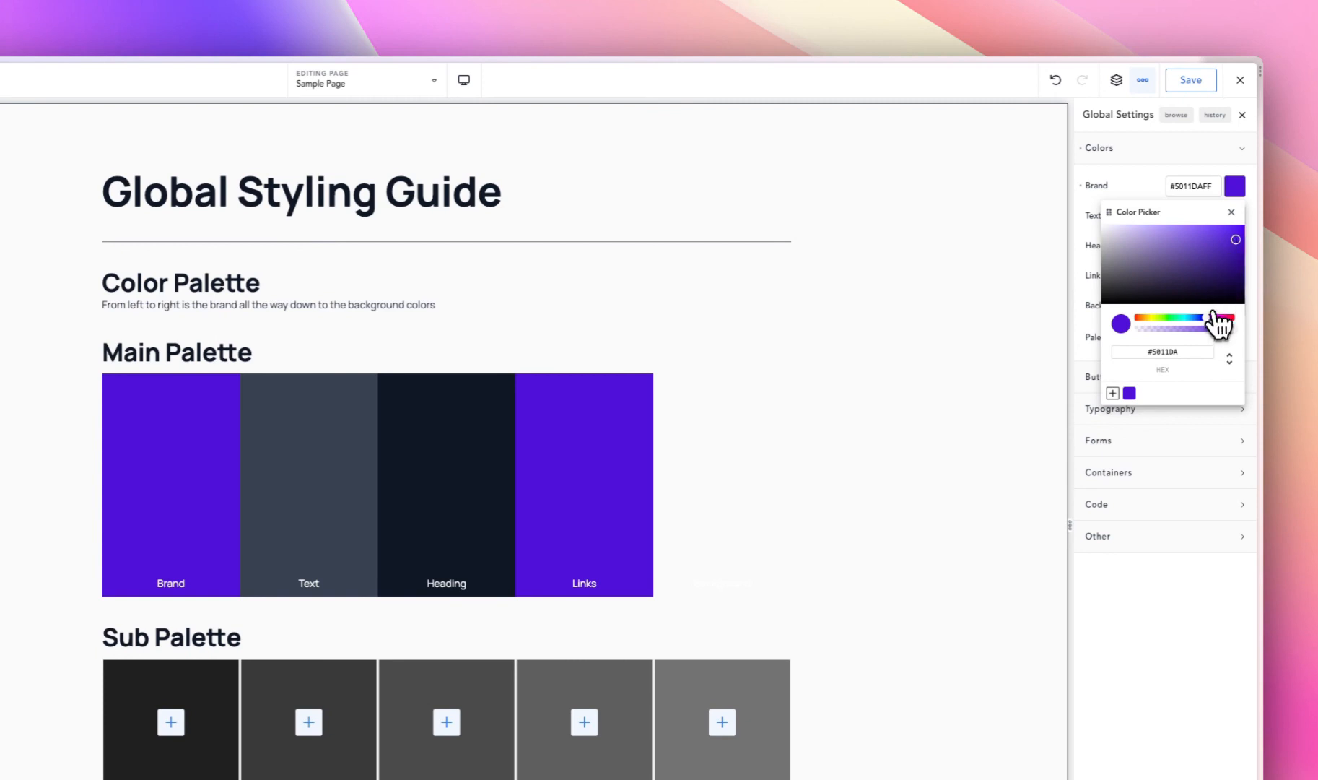
drag(1216, 318, 1253, 244)
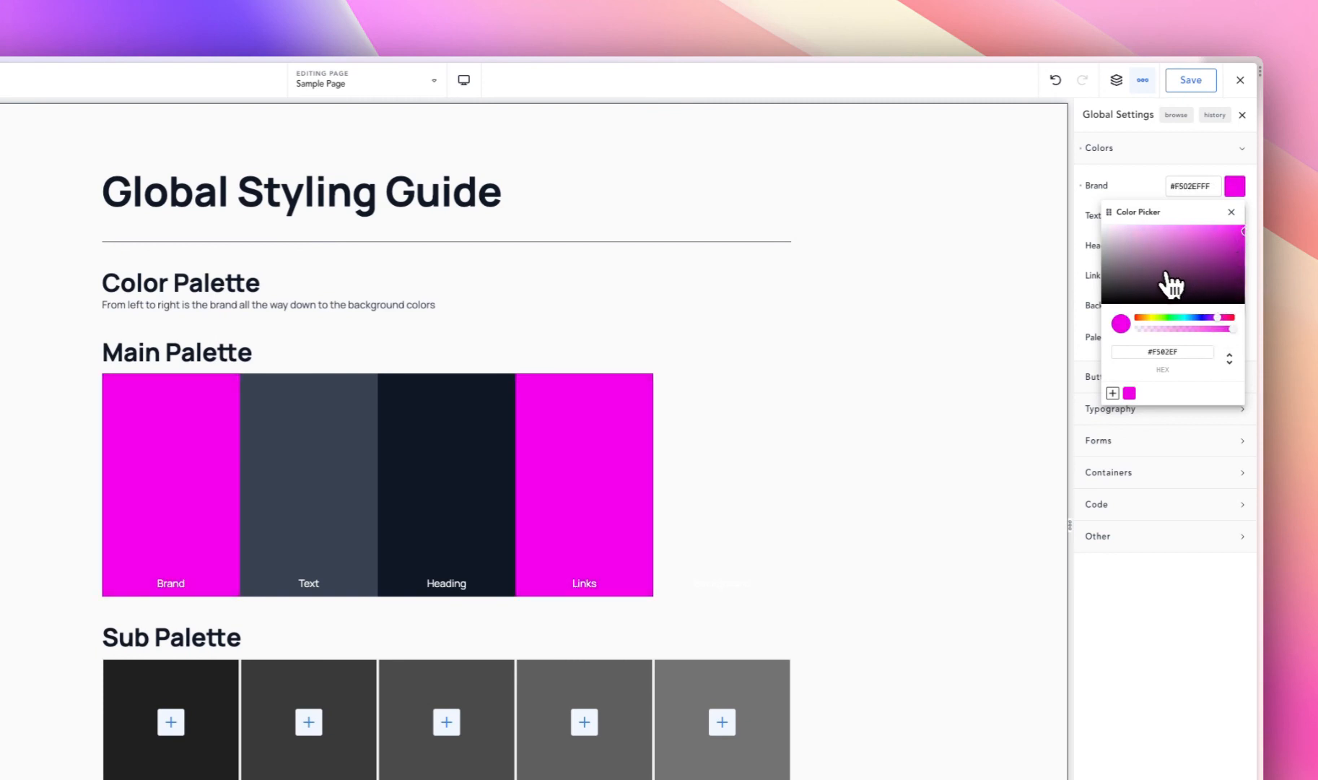
click(1125, 182)
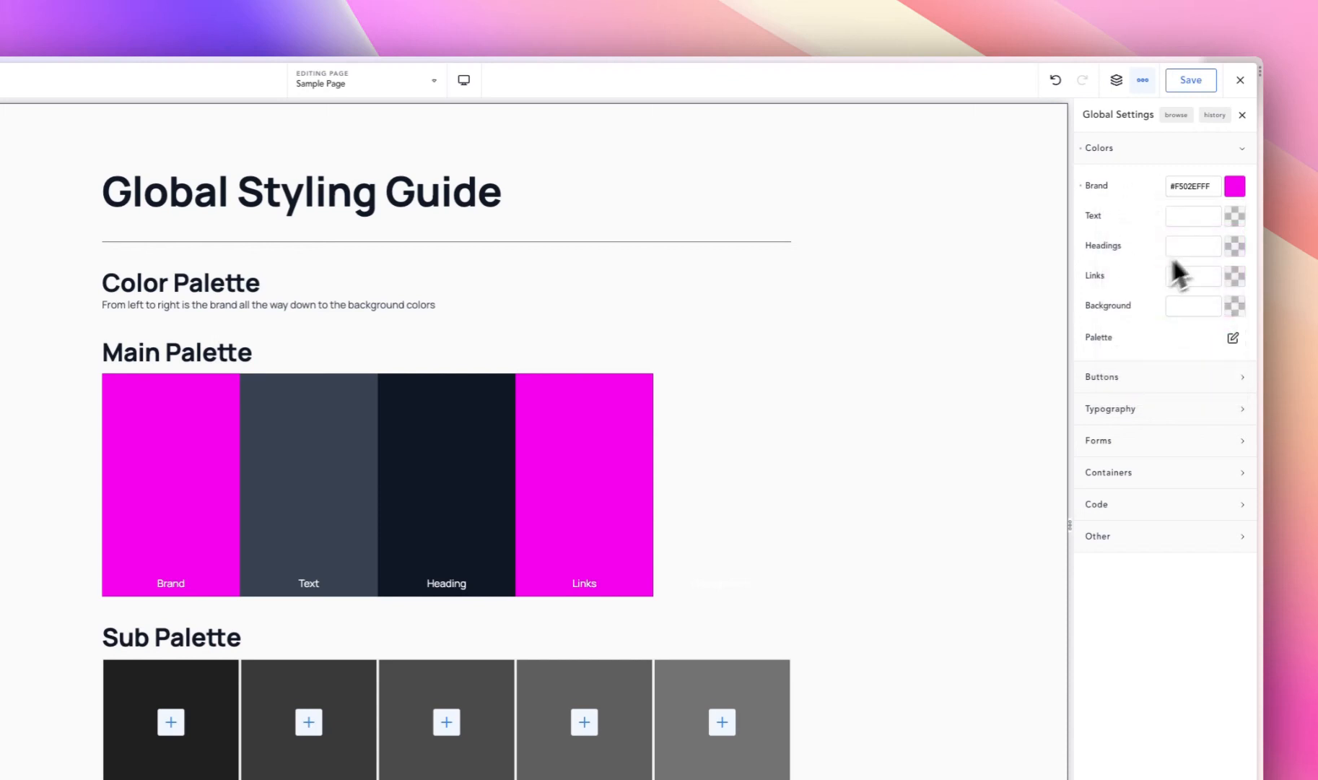
- Set the global Text color to dark gray #4C4B4B
click(1234, 217)
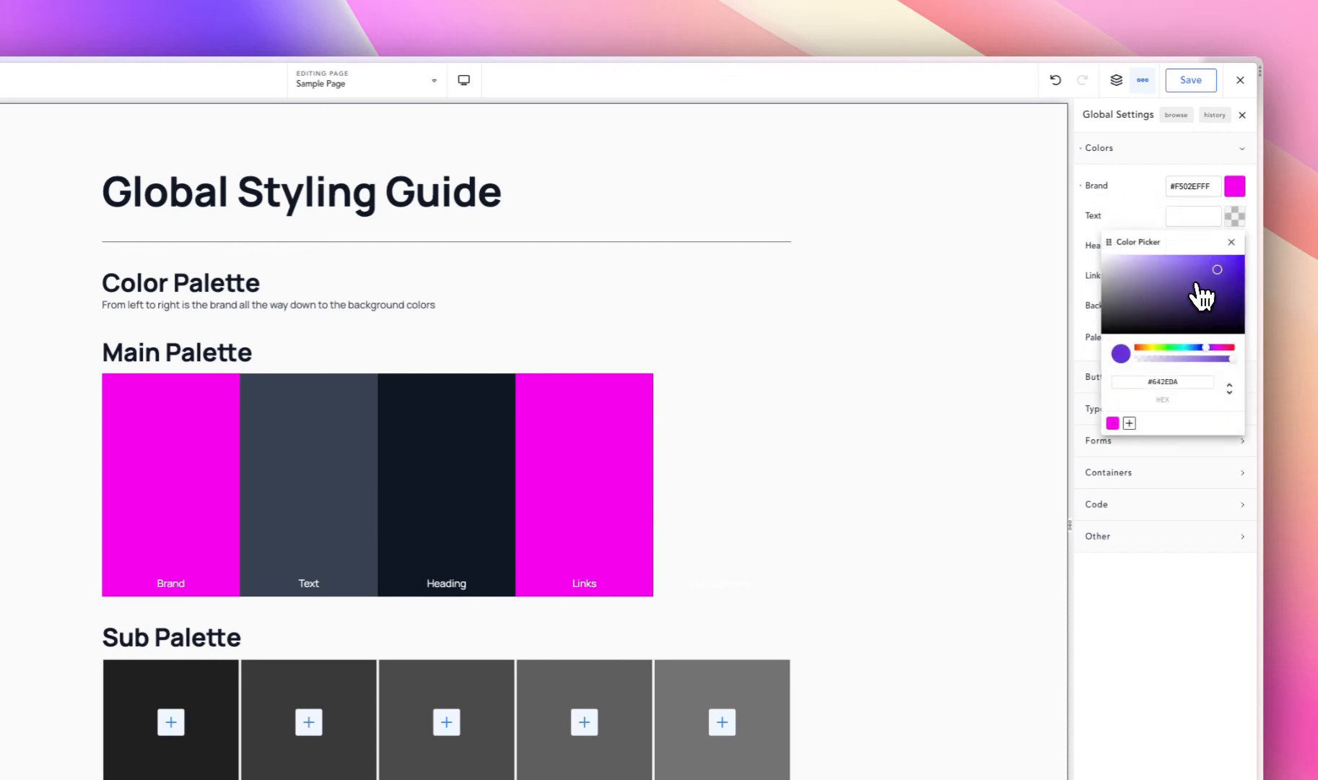
drag(1201, 294, 1096, 311)
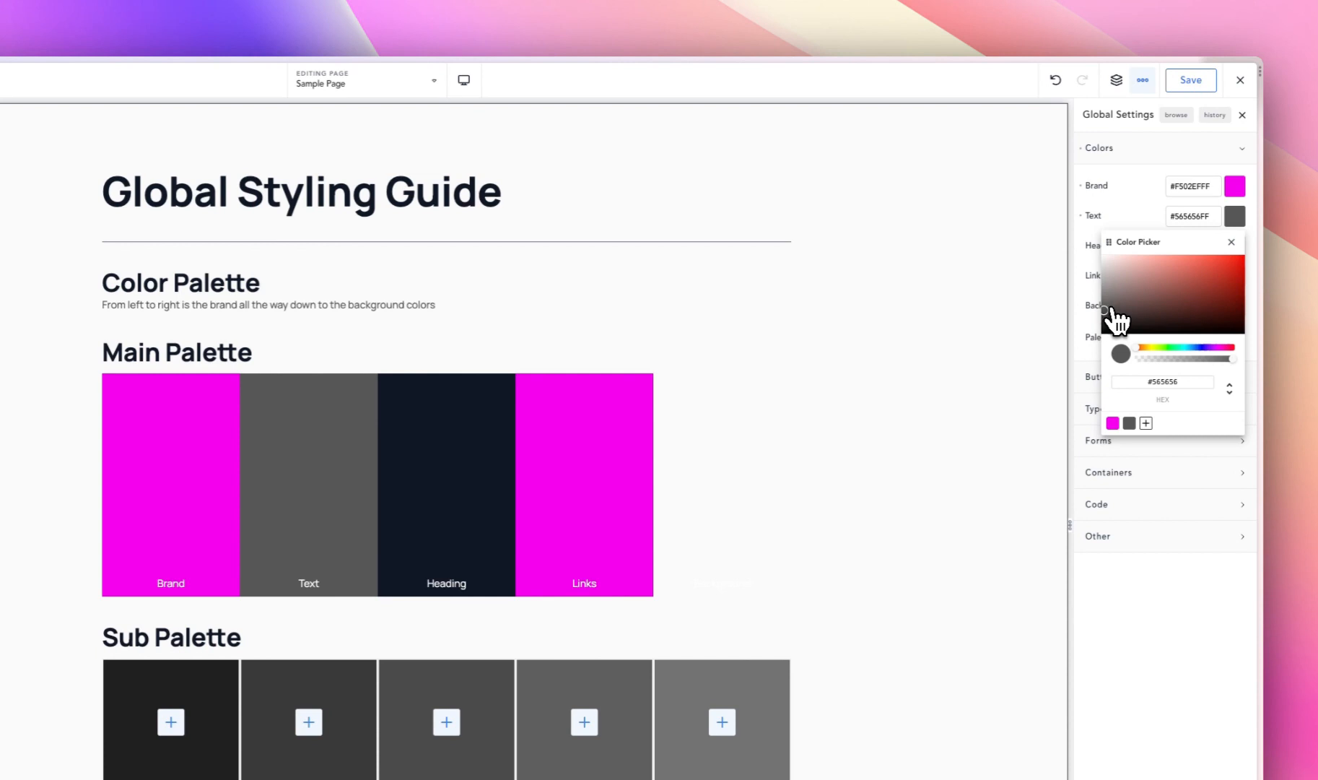
drag(1110, 310, 1107, 315)
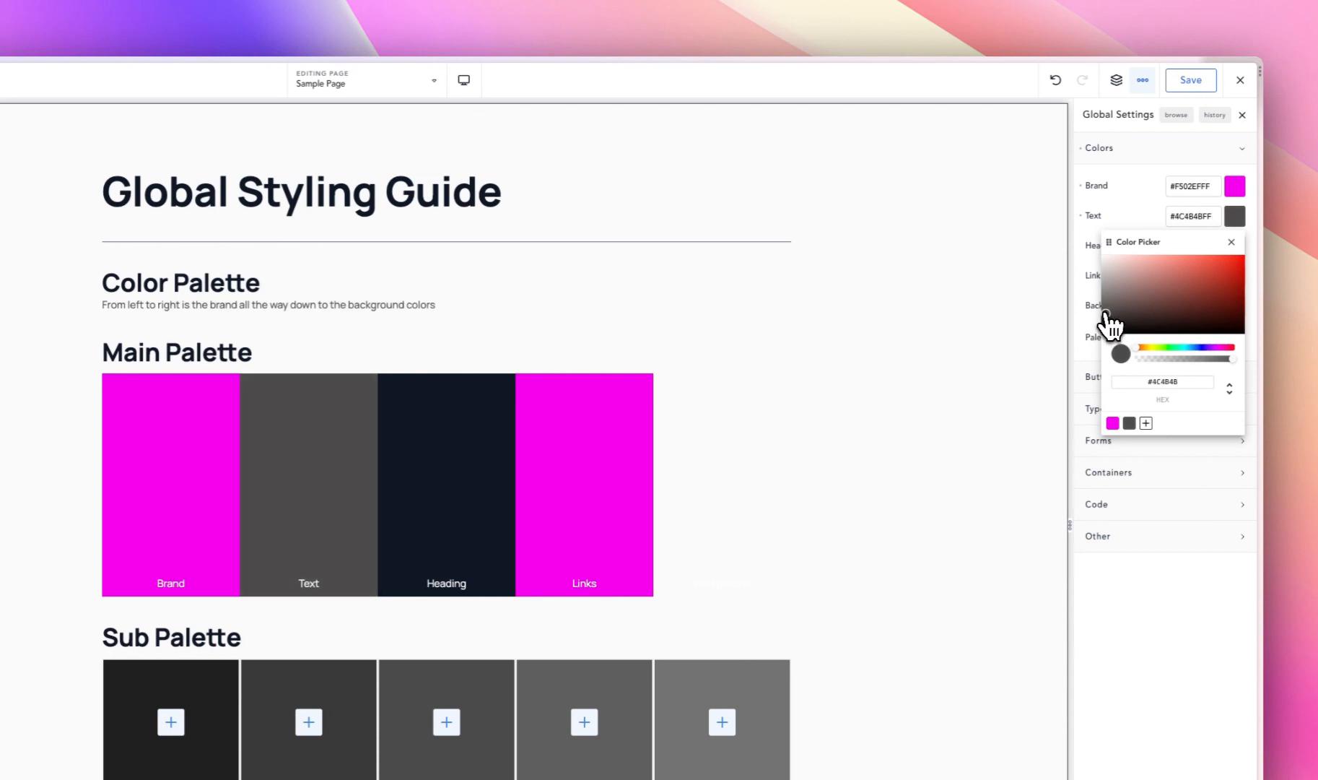
click(1145, 176)
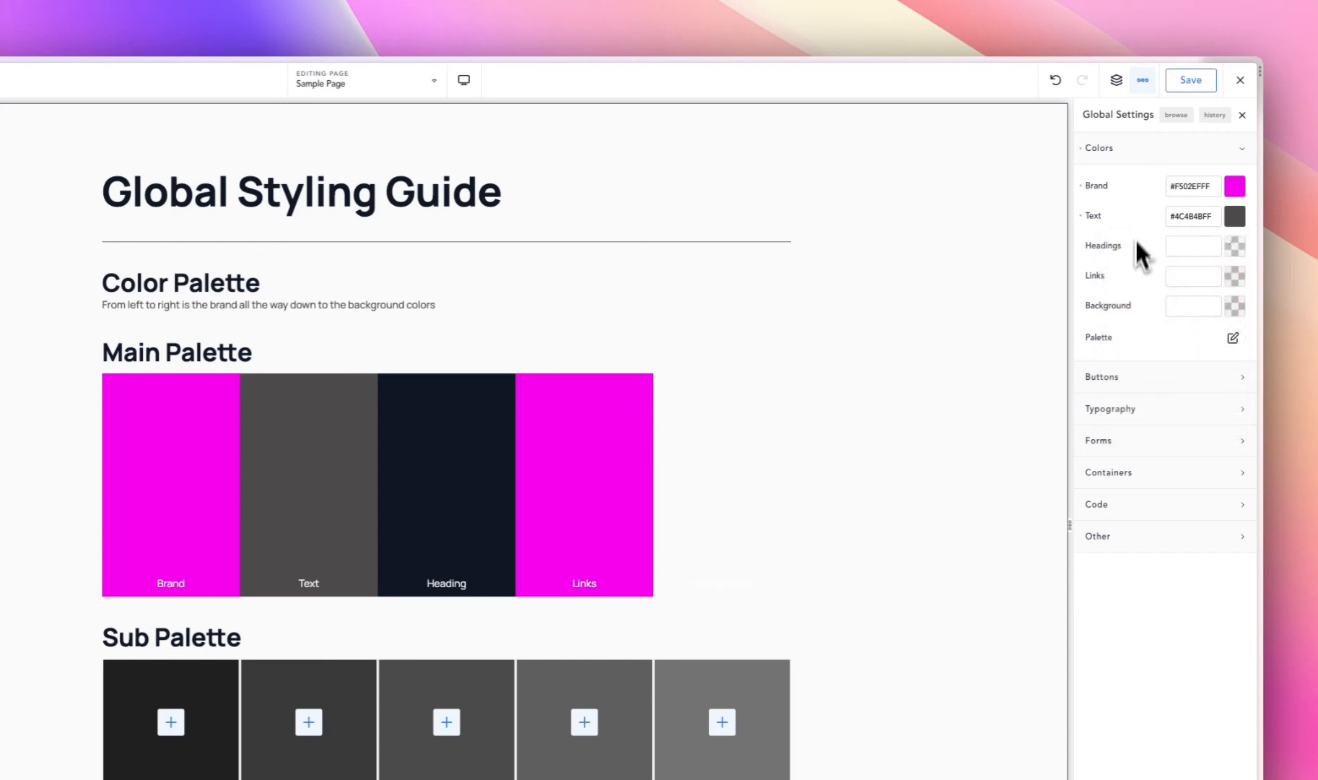
- Set the global Headings color to near-black #171717
click(1234, 248)
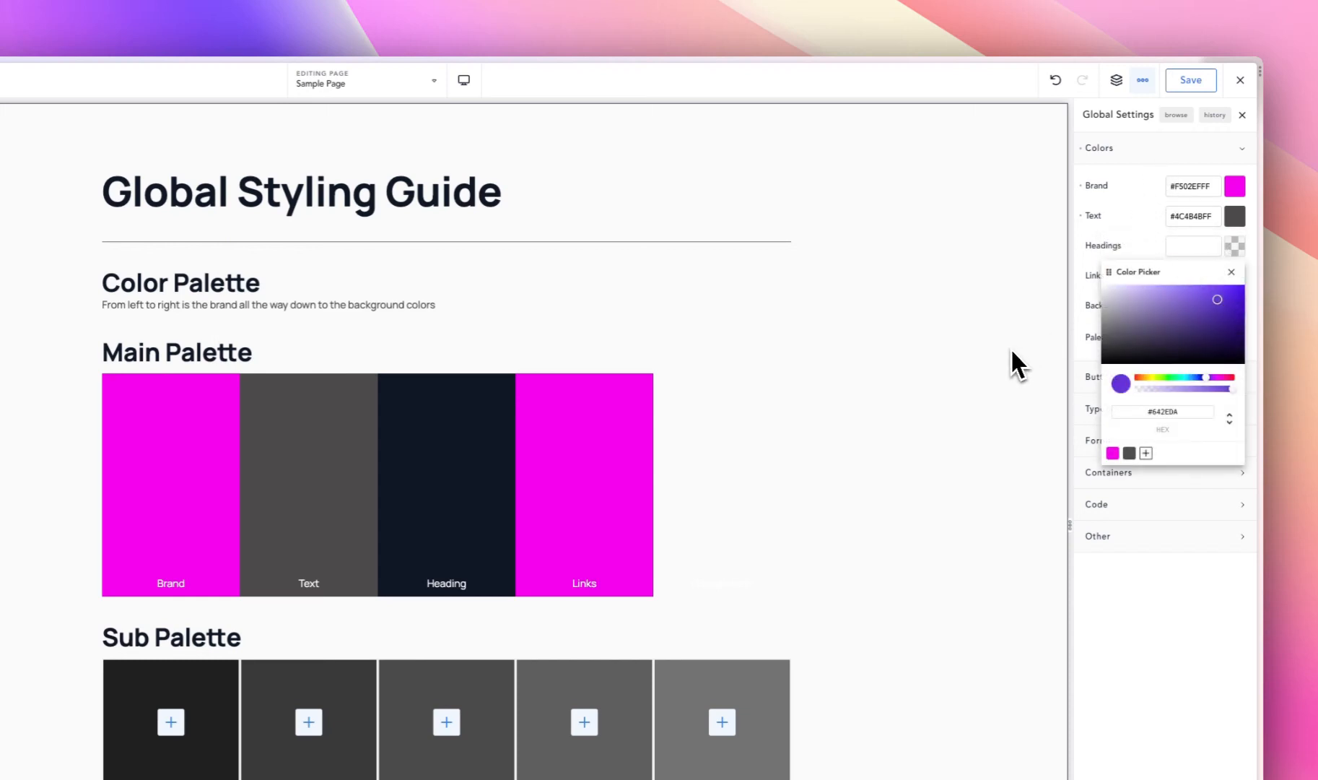
mouse_move(1100, 351)
mouse_down()
mouse_move(1112, 359)
mouse_move(1090, 353)
mouse_up()
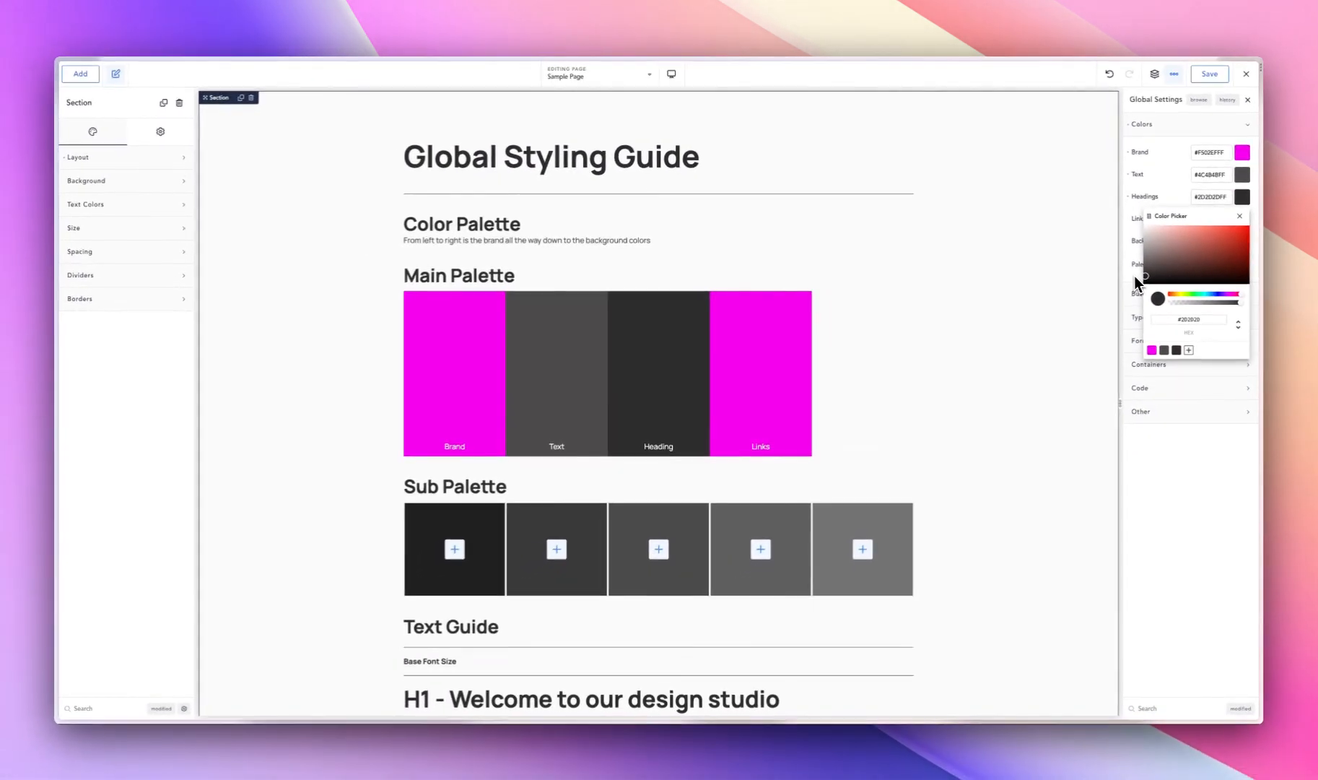
drag(1134, 276, 1132, 280)
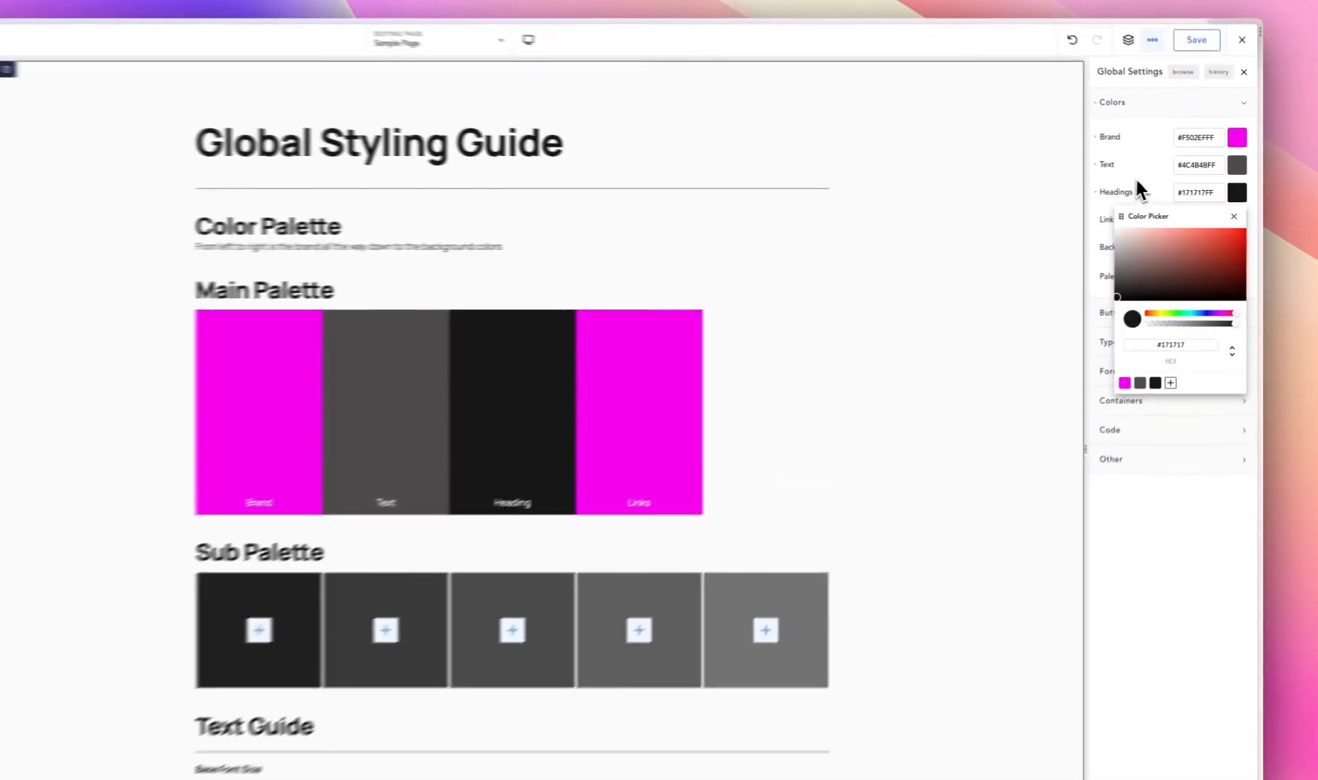
click(1165, 188)
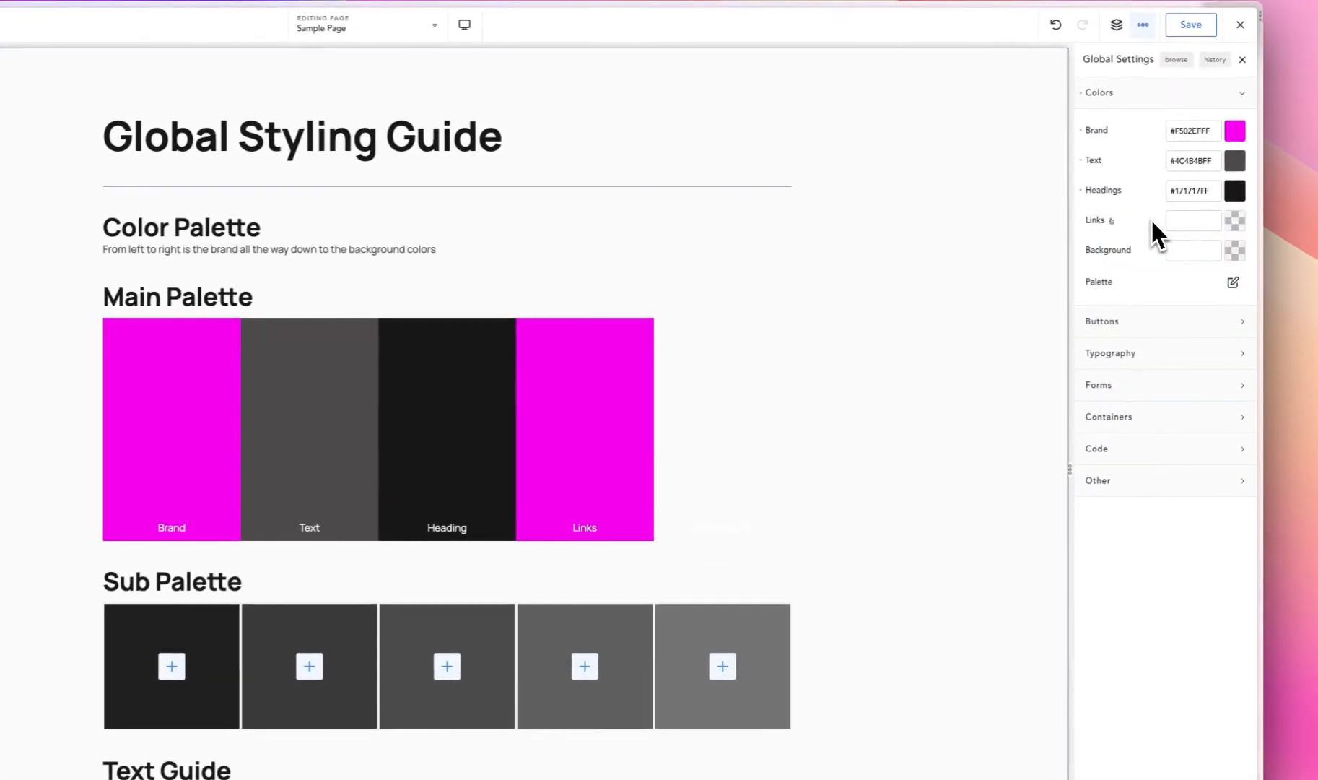
- Set the global Links color to purple #5C23D6
click(1237, 226)
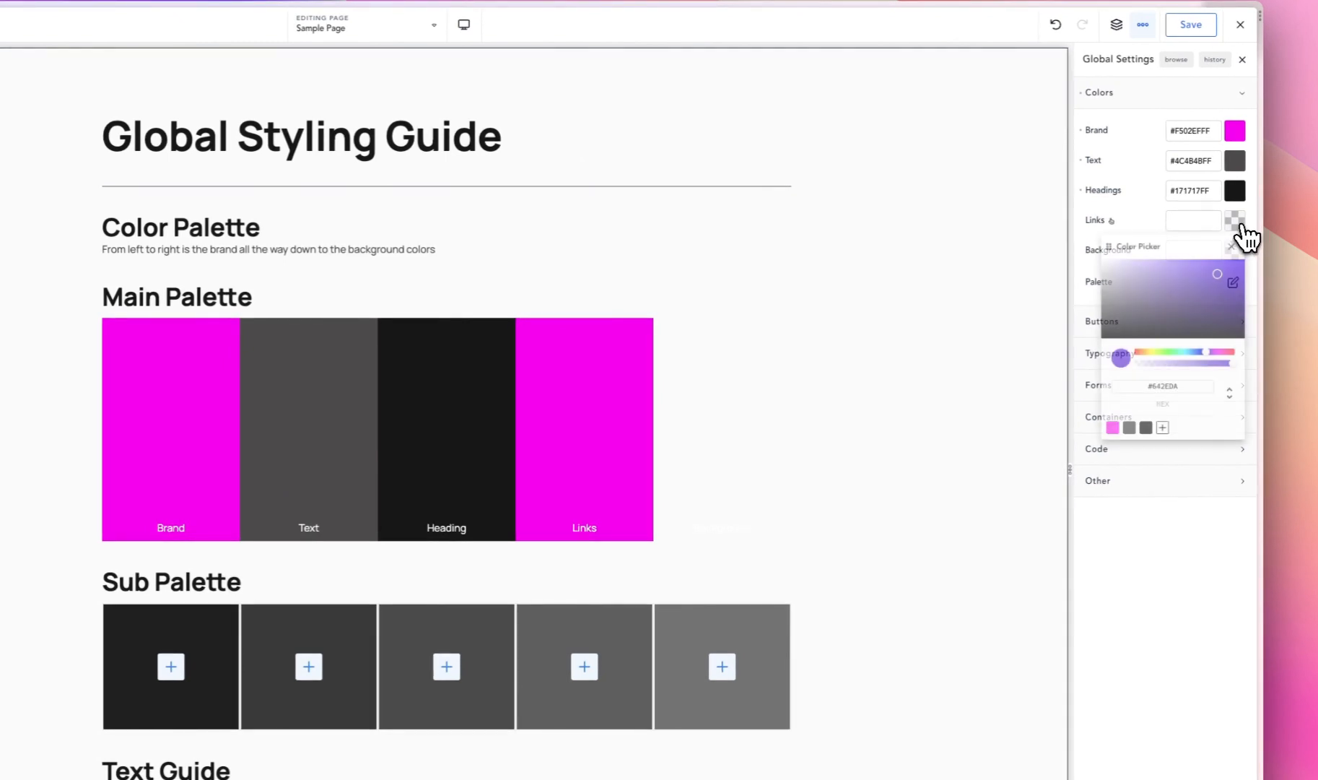
click(1222, 280)
mouse_move(1222, 289)
mouse_down()
mouse_move(1224, 253)
mouse_move(1227, 286)
mouse_up()
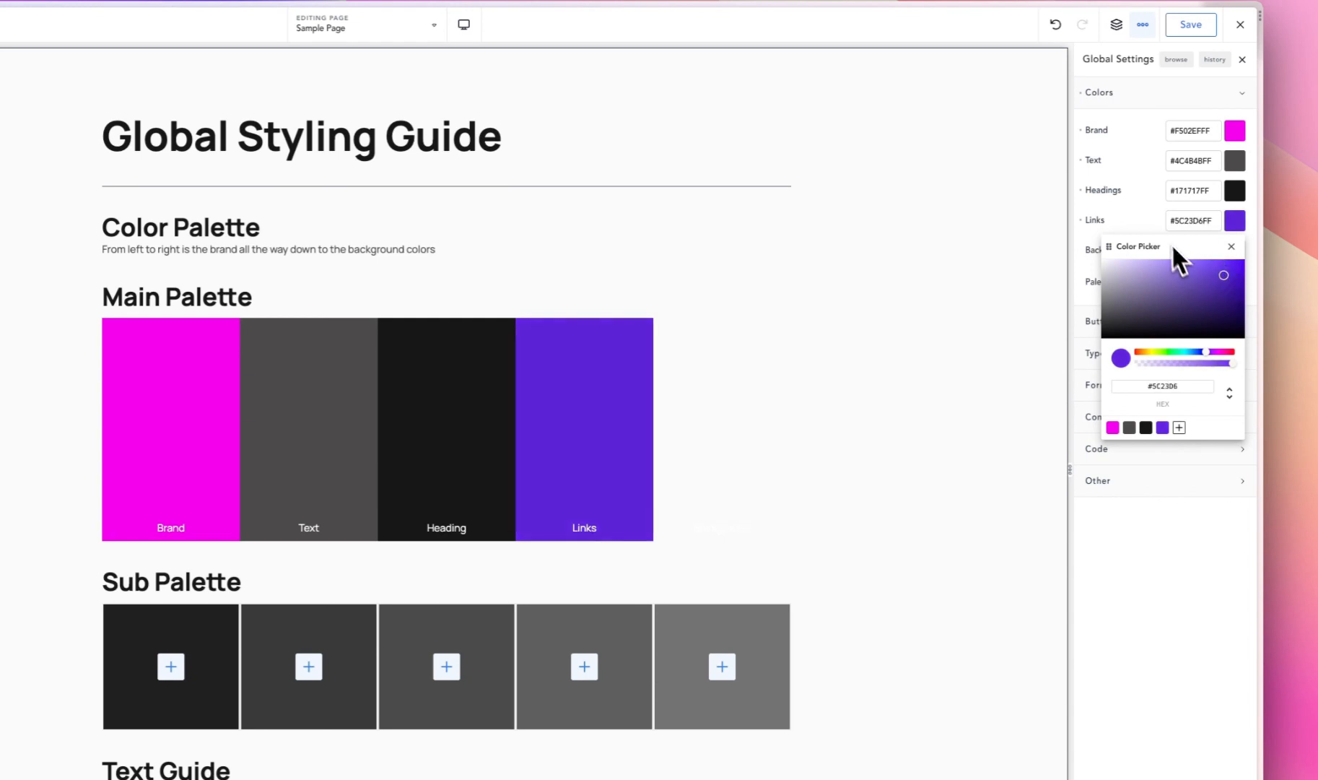
click(1149, 217)
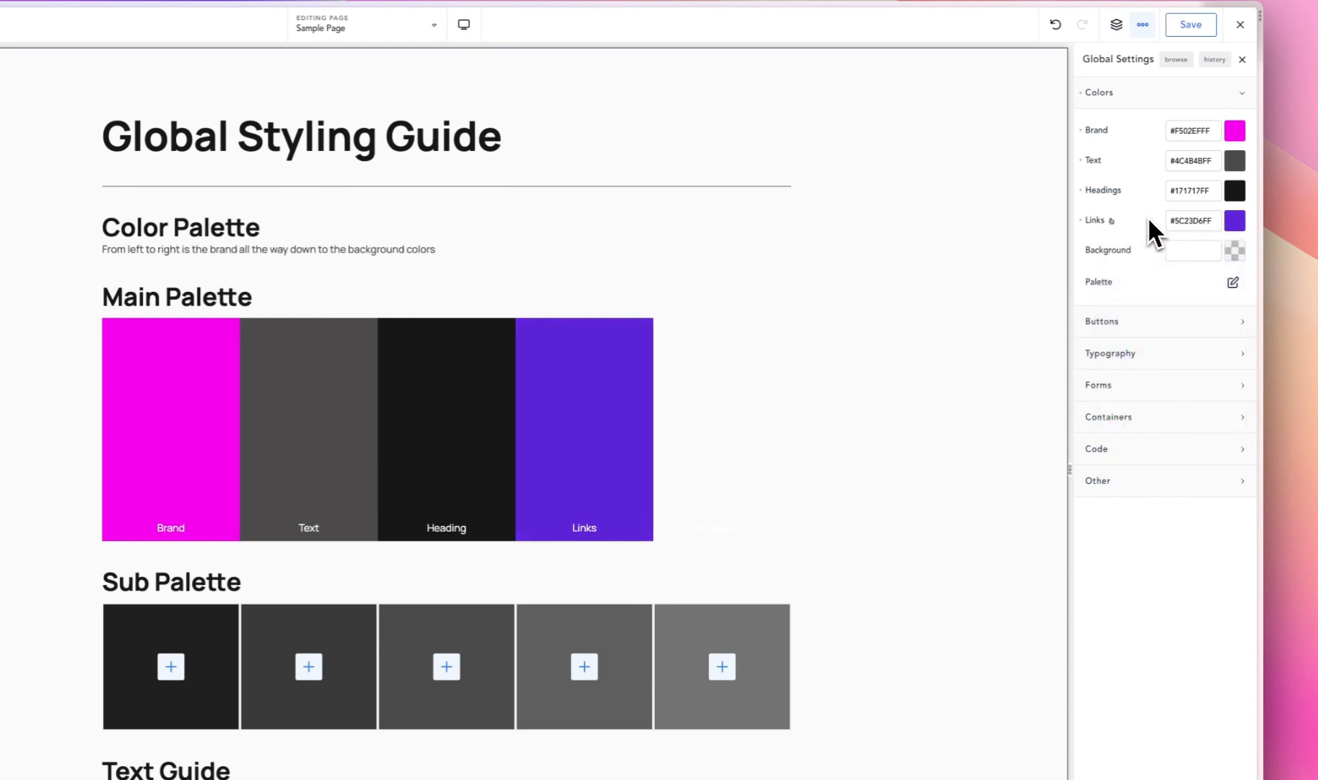
- Set the global Background color to white #FFFFFF
click(1234, 250)
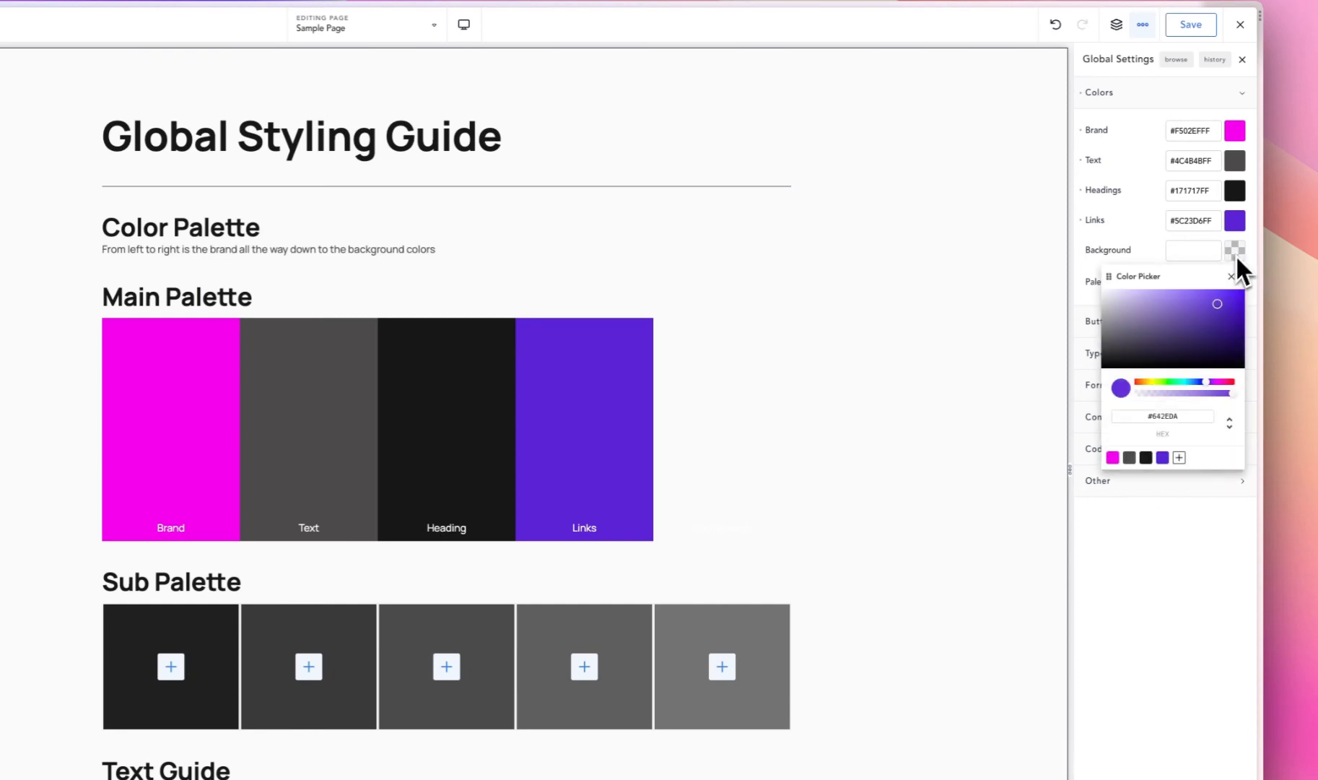
mouse_move(1200, 312)
mouse_down()
mouse_move(1124, 334)
mouse_move(1204, 318)
mouse_move(1186, 365)
mouse_move(1181, 321)
mouse_up()
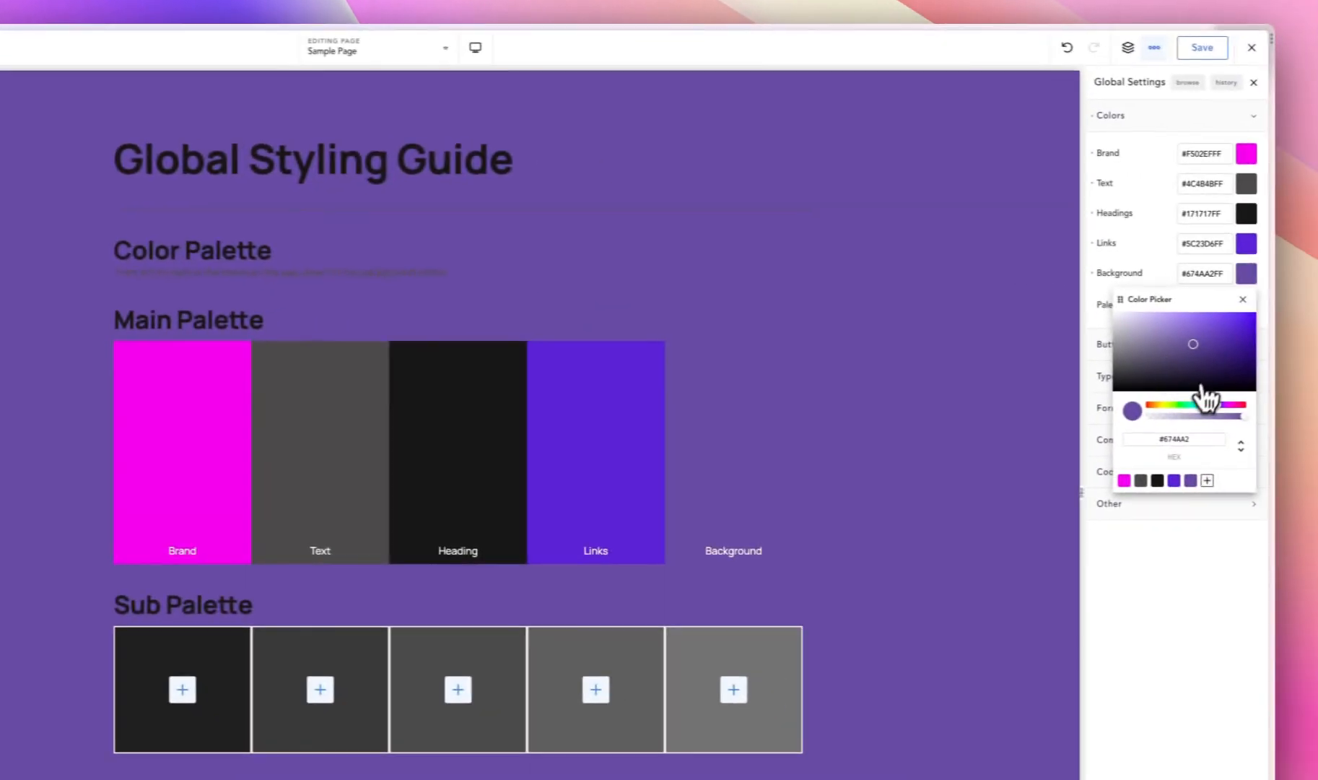
drag(1187, 346, 1144, 267)
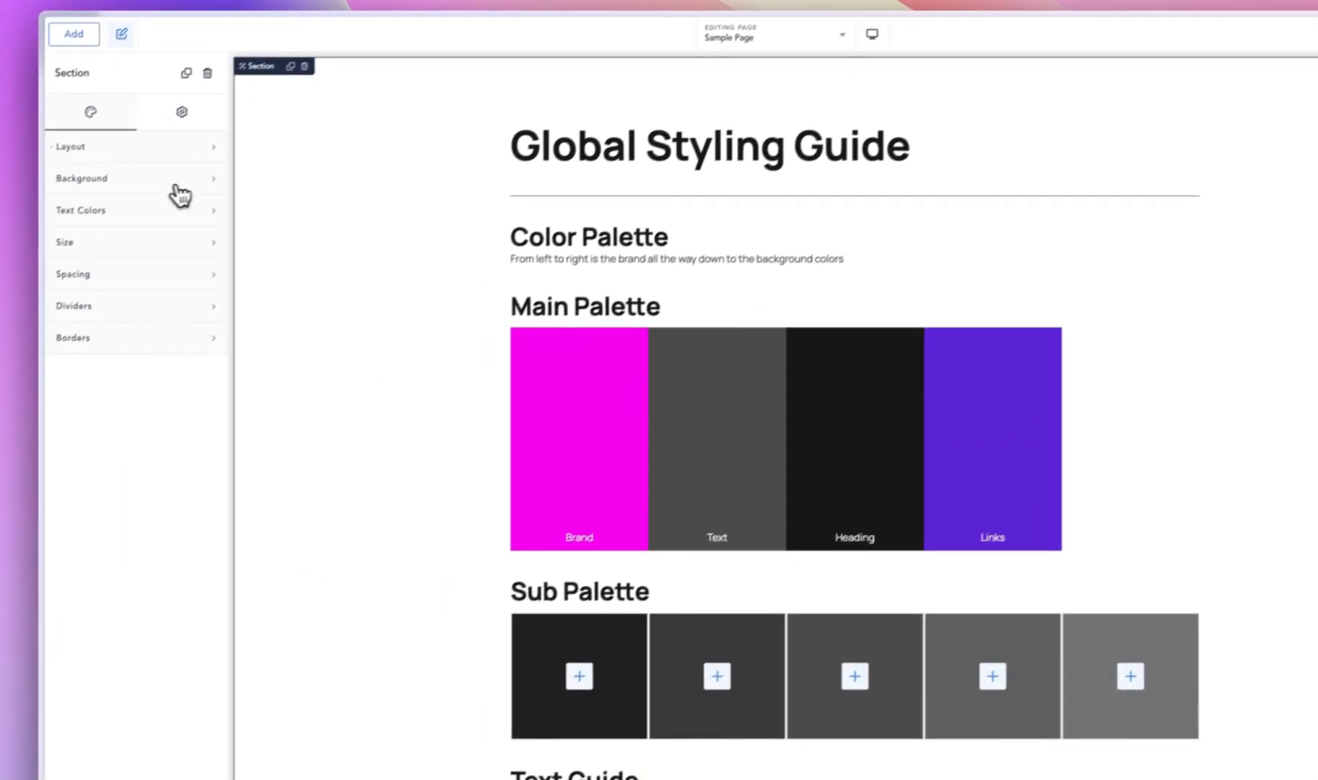
- Set the page section's background color to light gray #EFEFEF
click(120, 224)
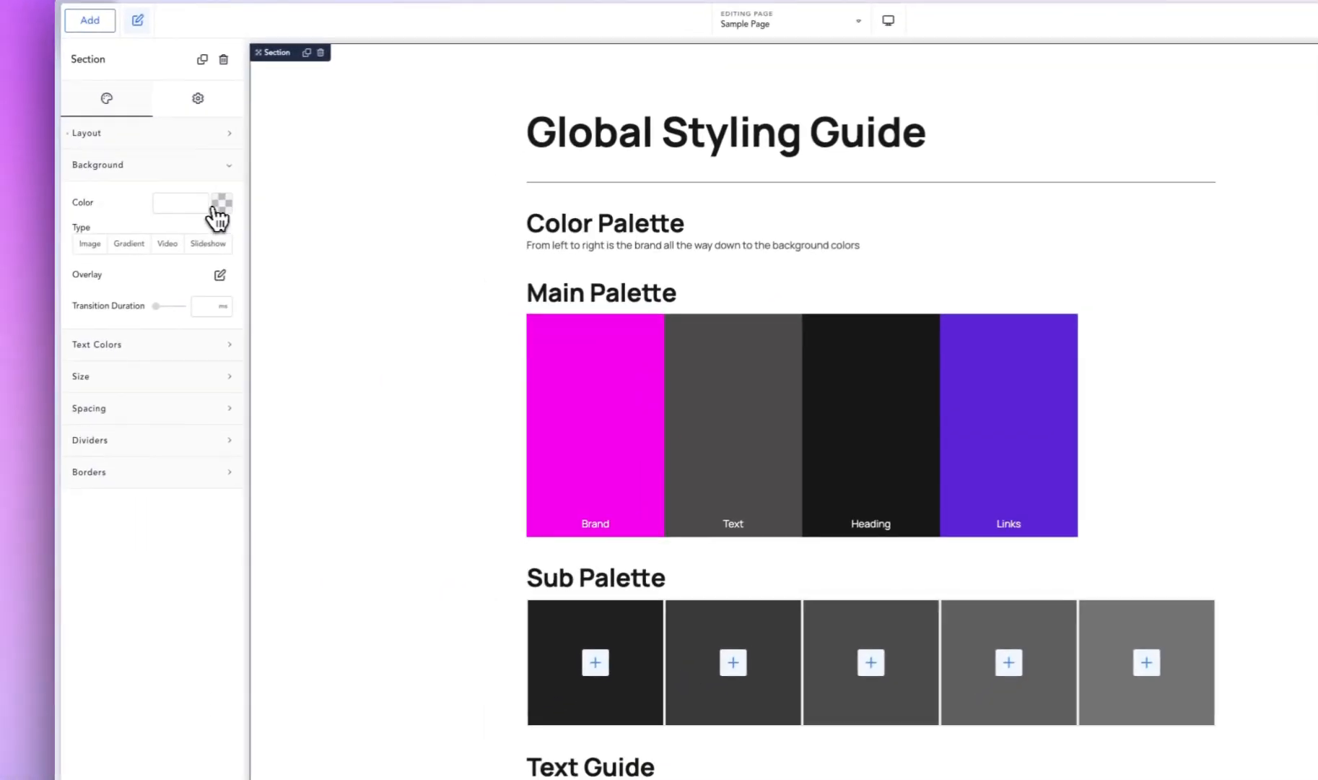
click(148, 262)
drag(206, 257, 87, 248)
click(429, 479)
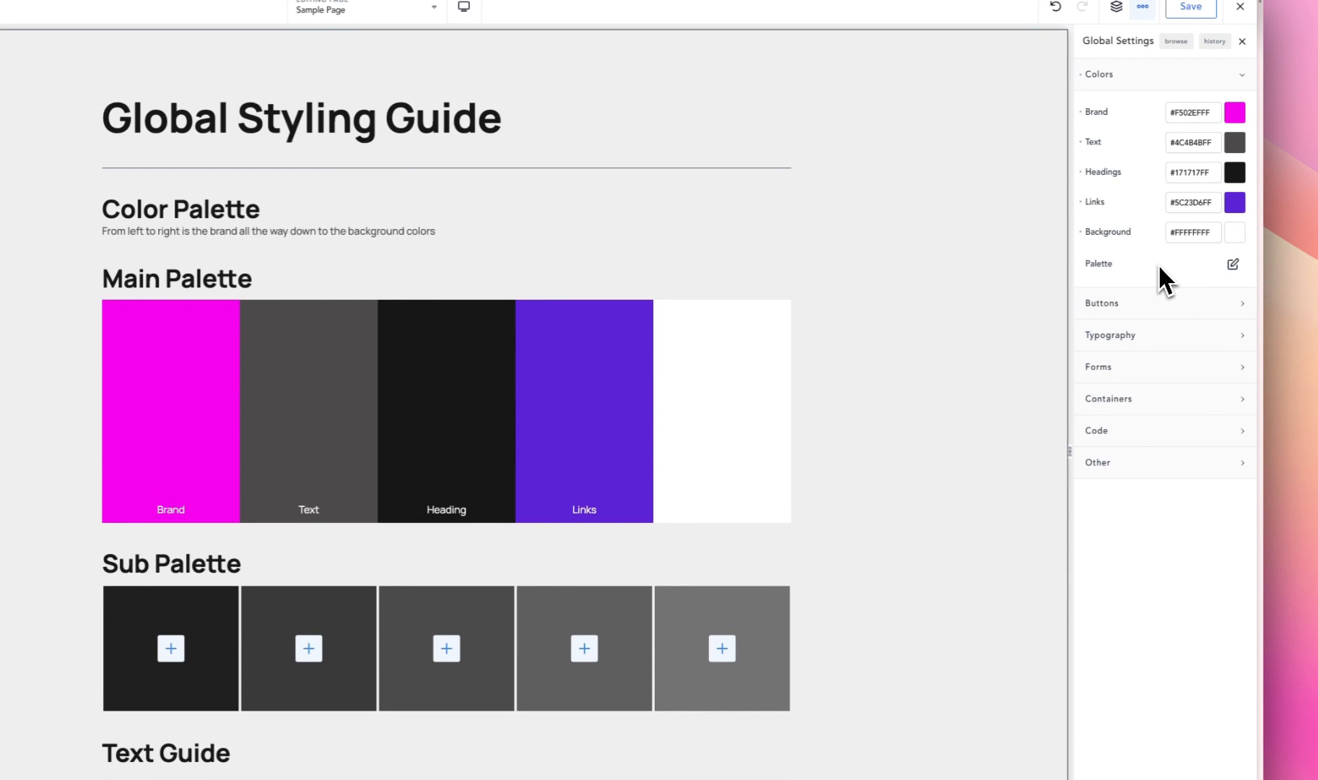
- Add a turquoise color #4BE8D9 named Aqua to the global palette
click(1234, 265)
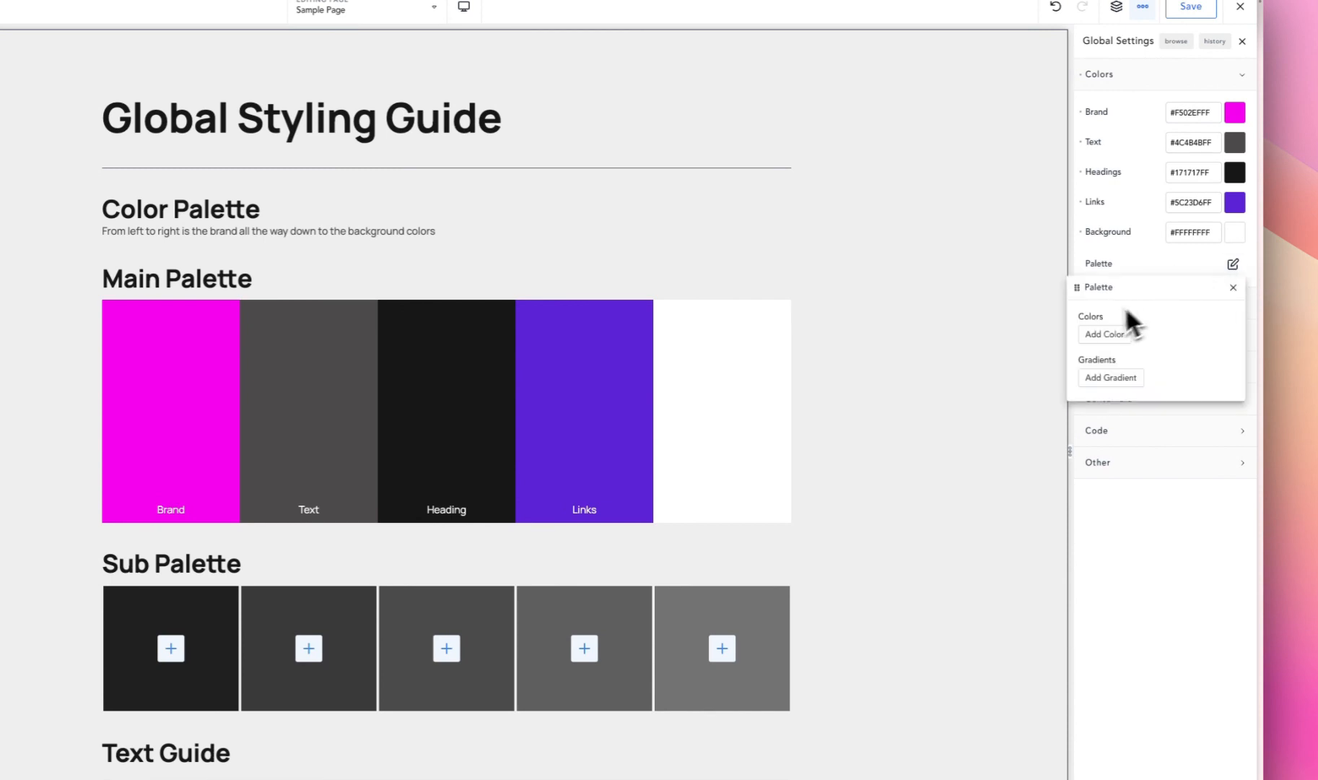
click(1104, 334)
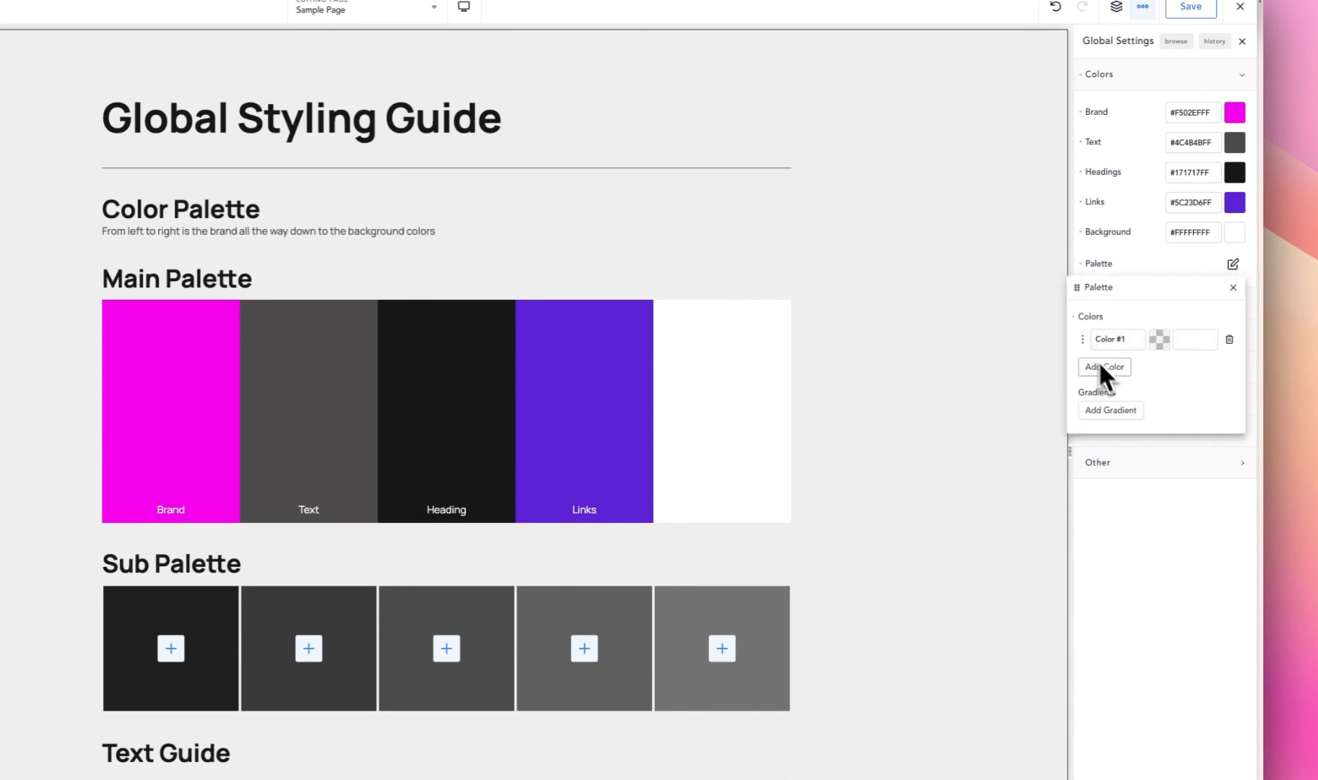
double_click(1118, 339)
click(1159, 339)
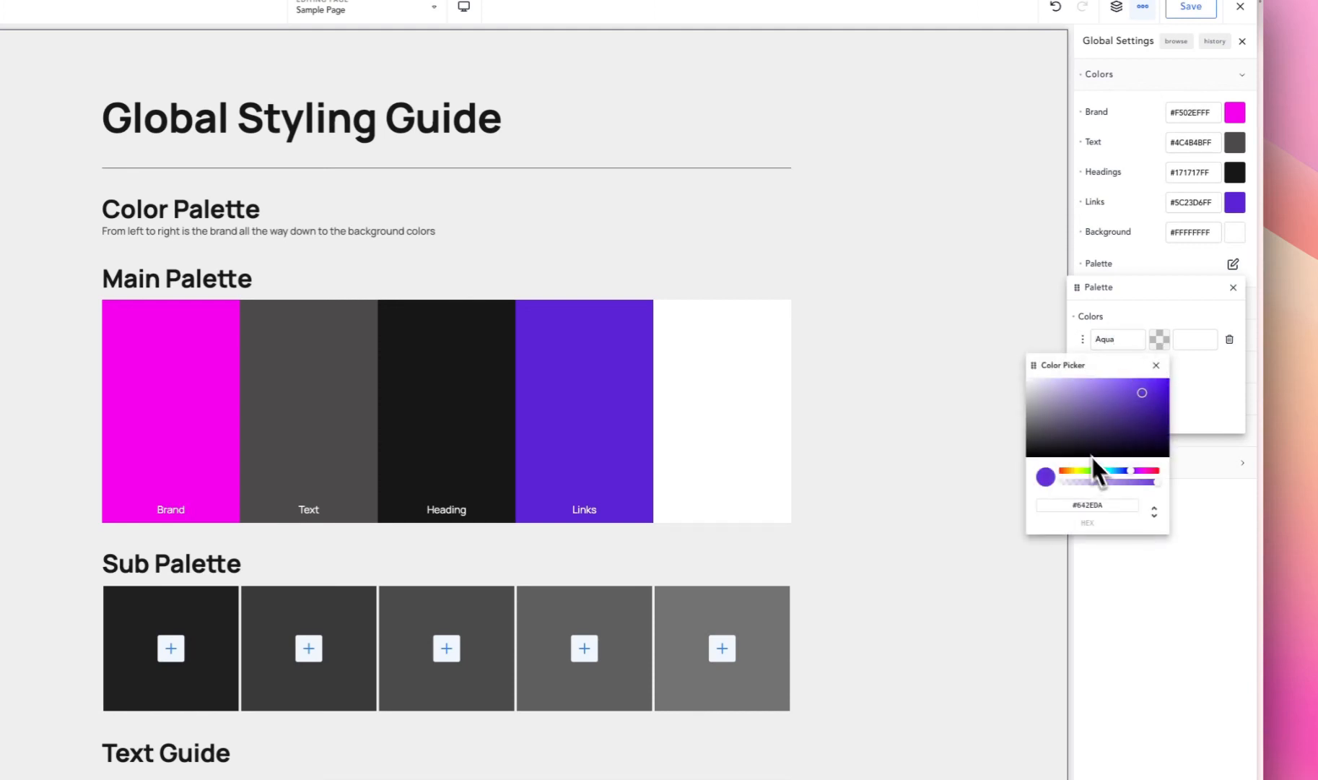
mouse_move(1093, 470)
mouse_down()
mouse_move(1110, 476)
mouse_move(1135, 361)
mouse_move(1119, 365)
mouse_move(1133, 390)
mouse_up()
click(1133, 248)
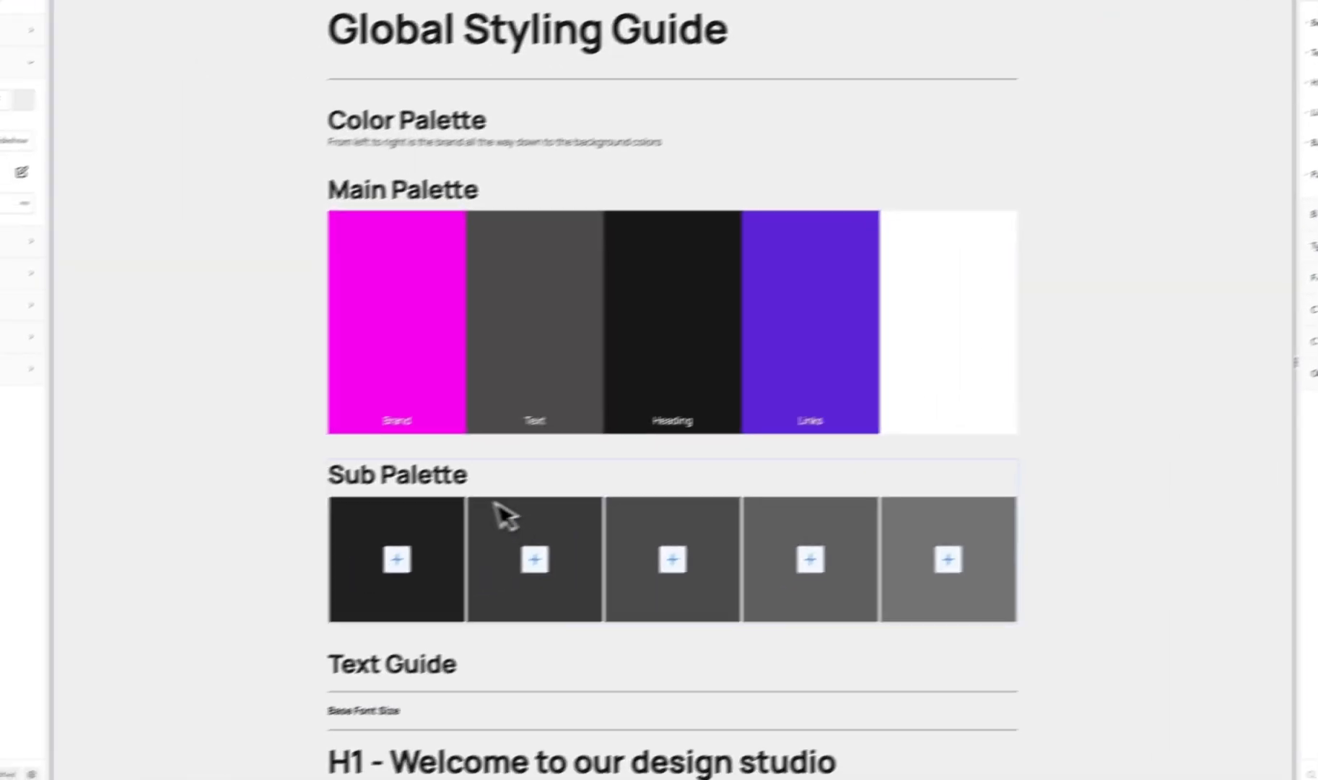
- Set the first Sub Palette column's background to the Aqua palette color
click(192, 610)
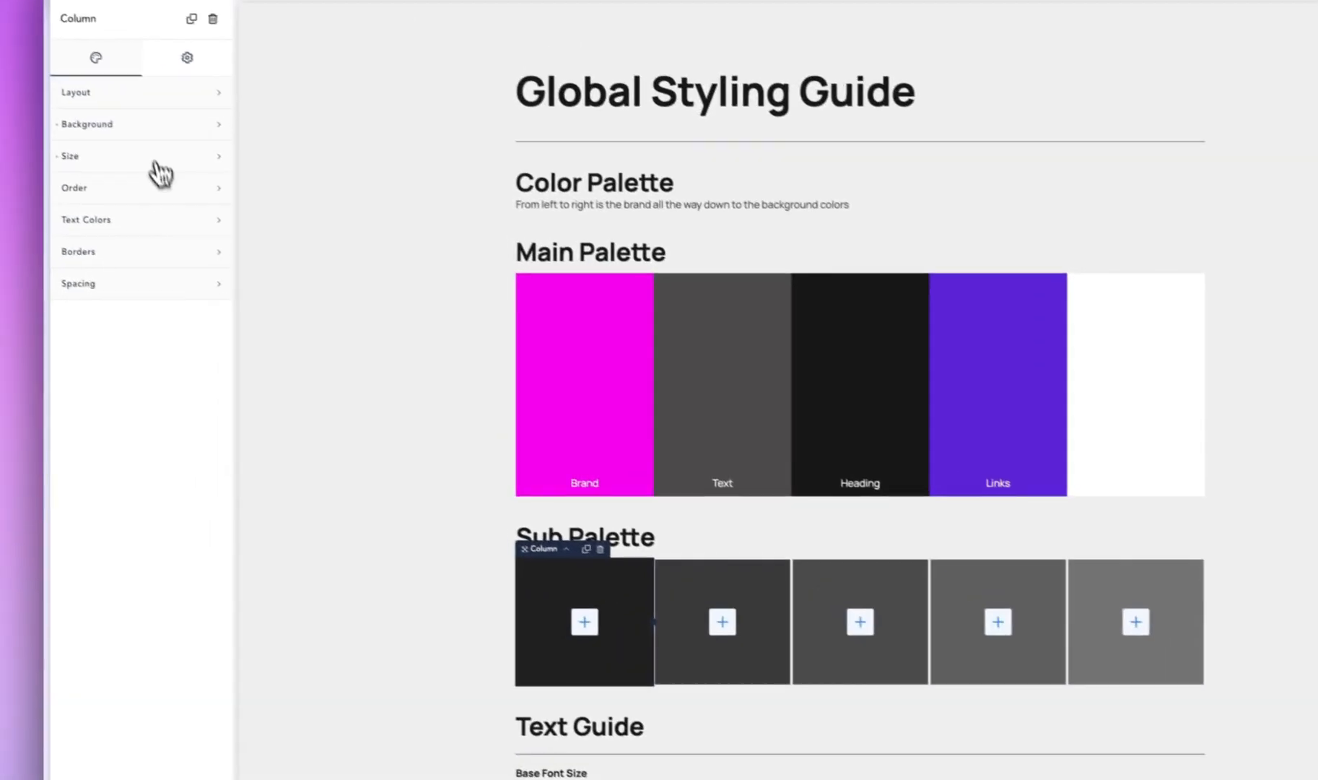
click(161, 124)
click(217, 168)
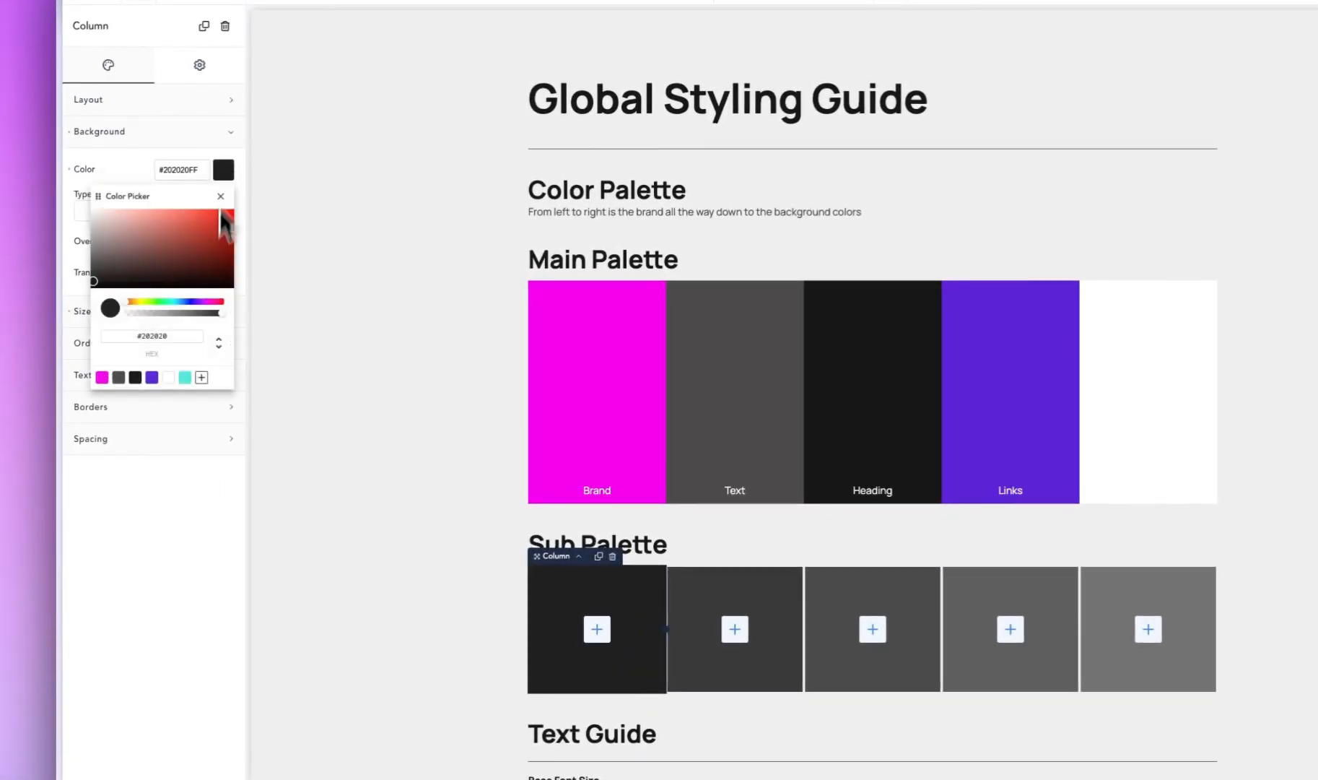
click(185, 376)
click(494, 638)
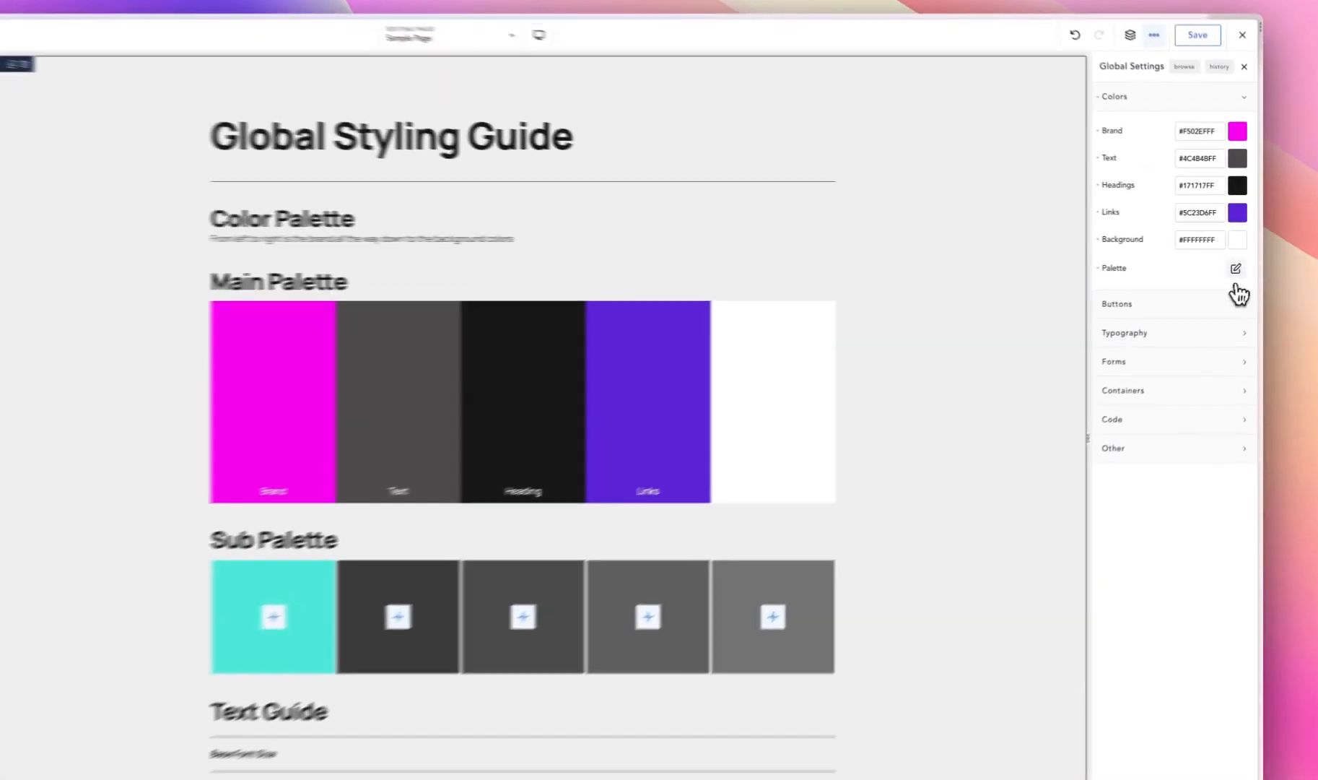
- Add a linear gradient to the global palette and set its first color stop to green #3ce8a0
click(1241, 264)
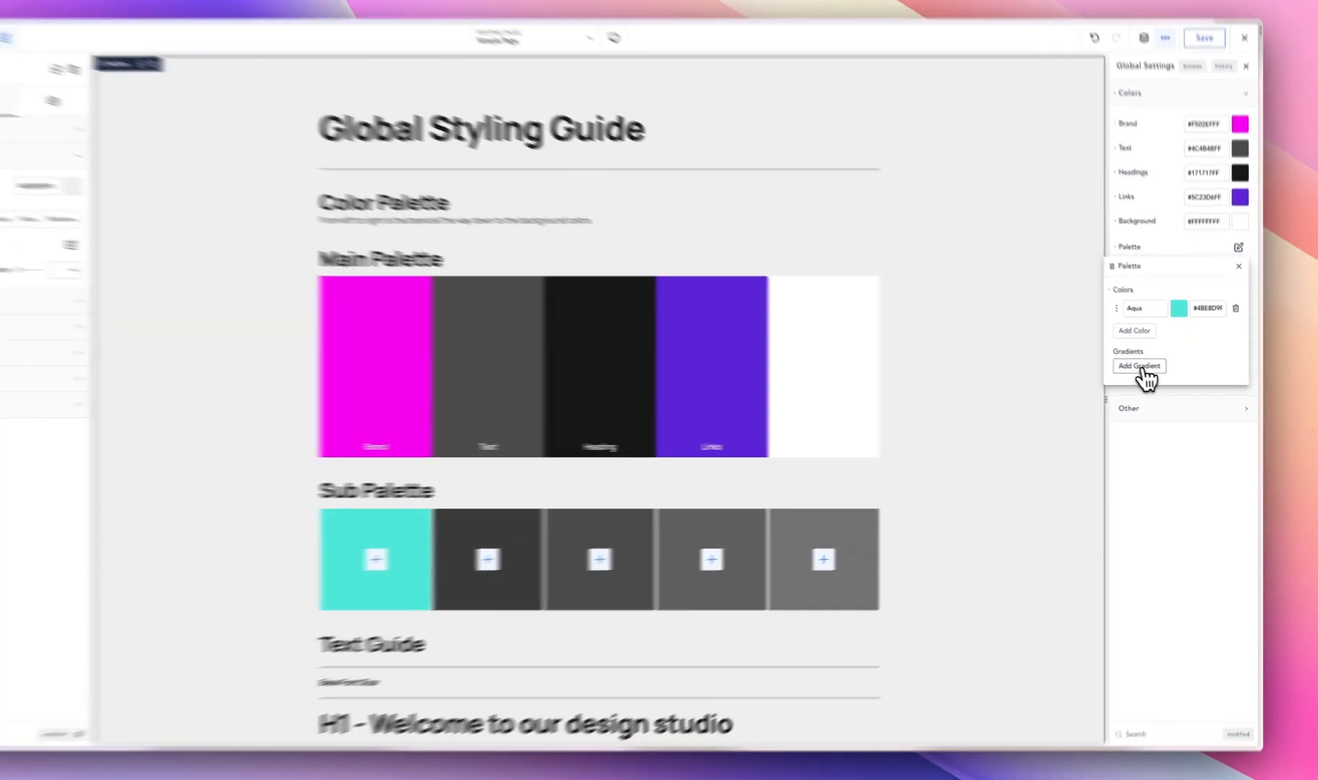
click(1141, 366)
click(1178, 369)
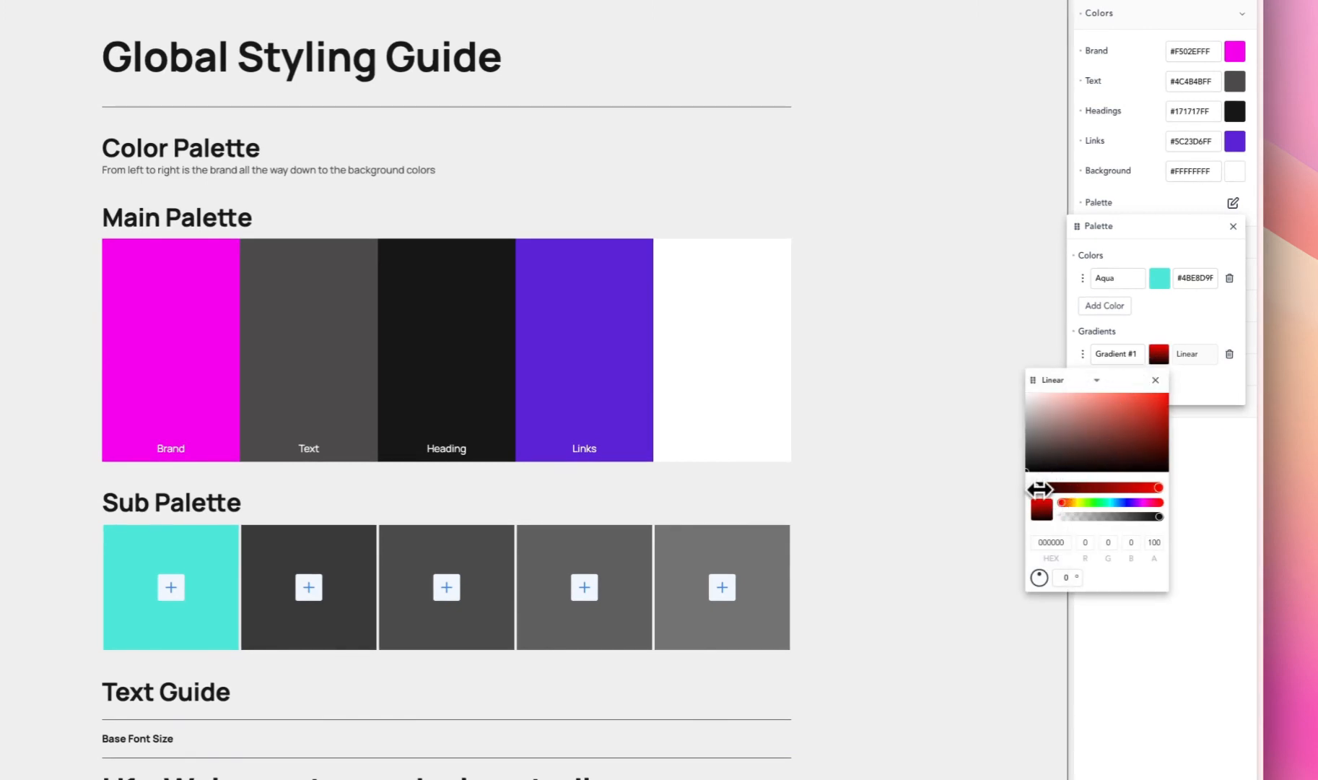
drag(1092, 502, 1103, 502)
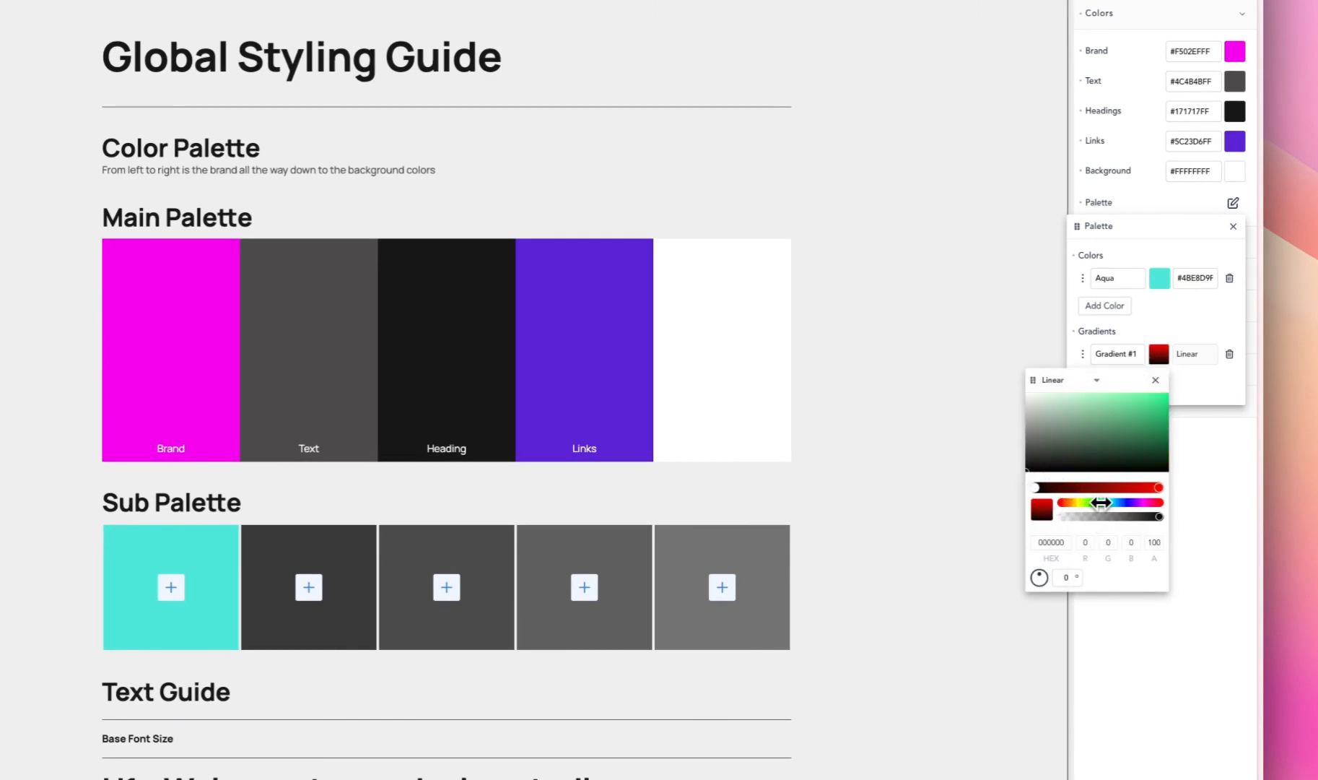
drag(1119, 440, 1131, 399)
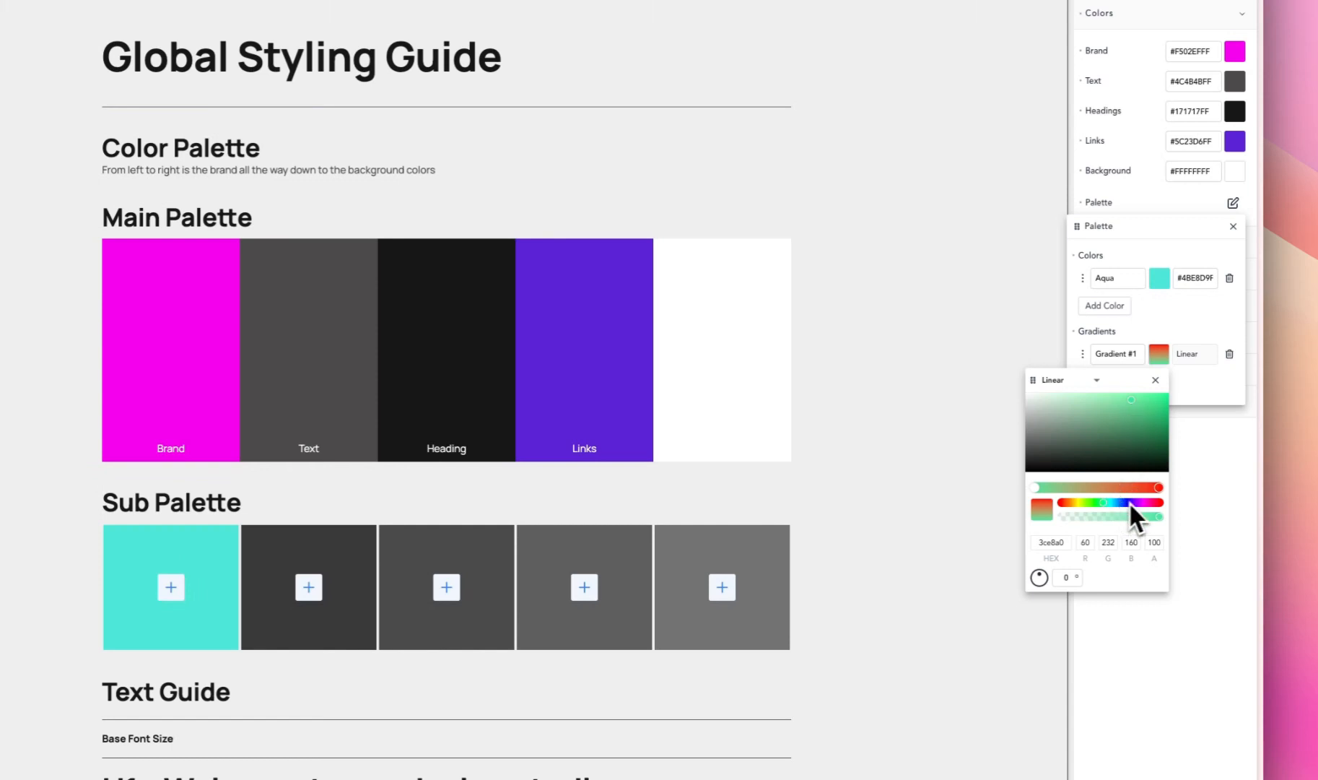
- Set the gradient's end color stop to light blue #6bd9ea
click(1159, 487)
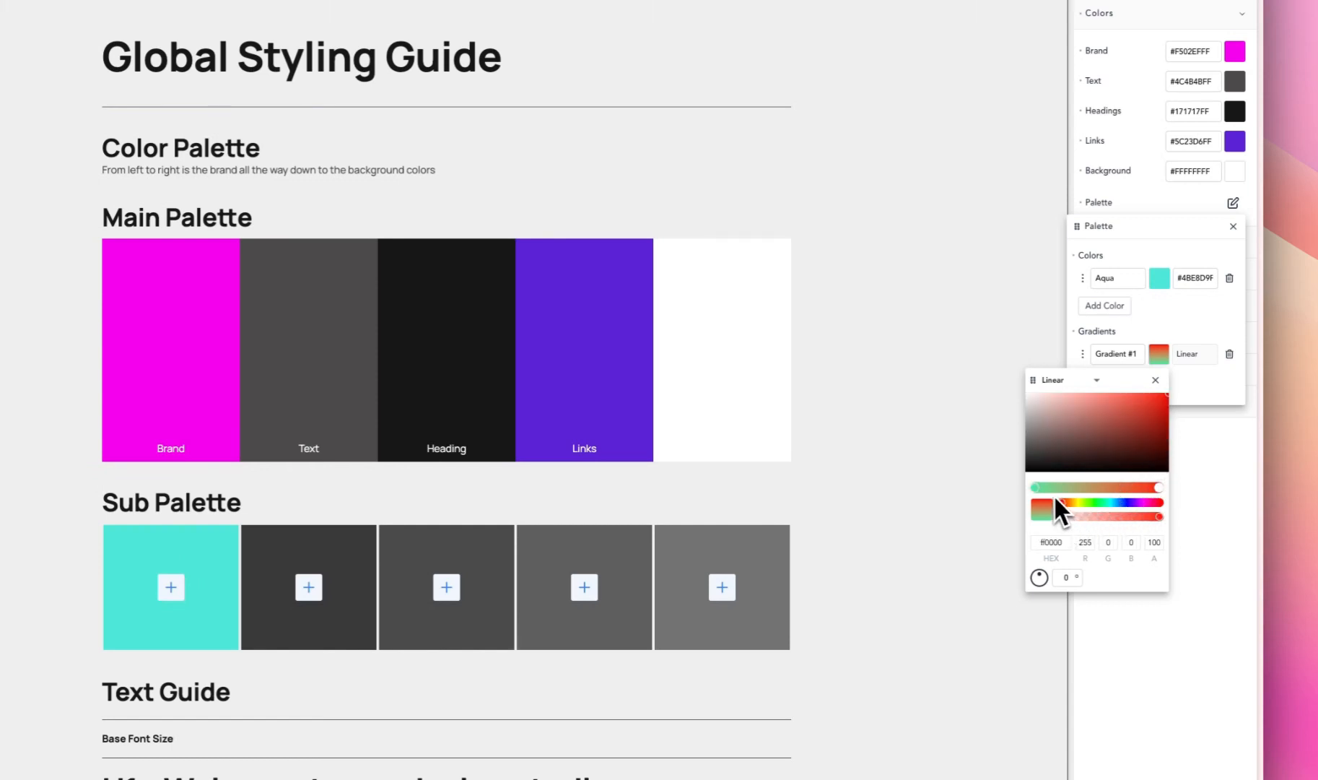
drag(1067, 506, 1112, 504)
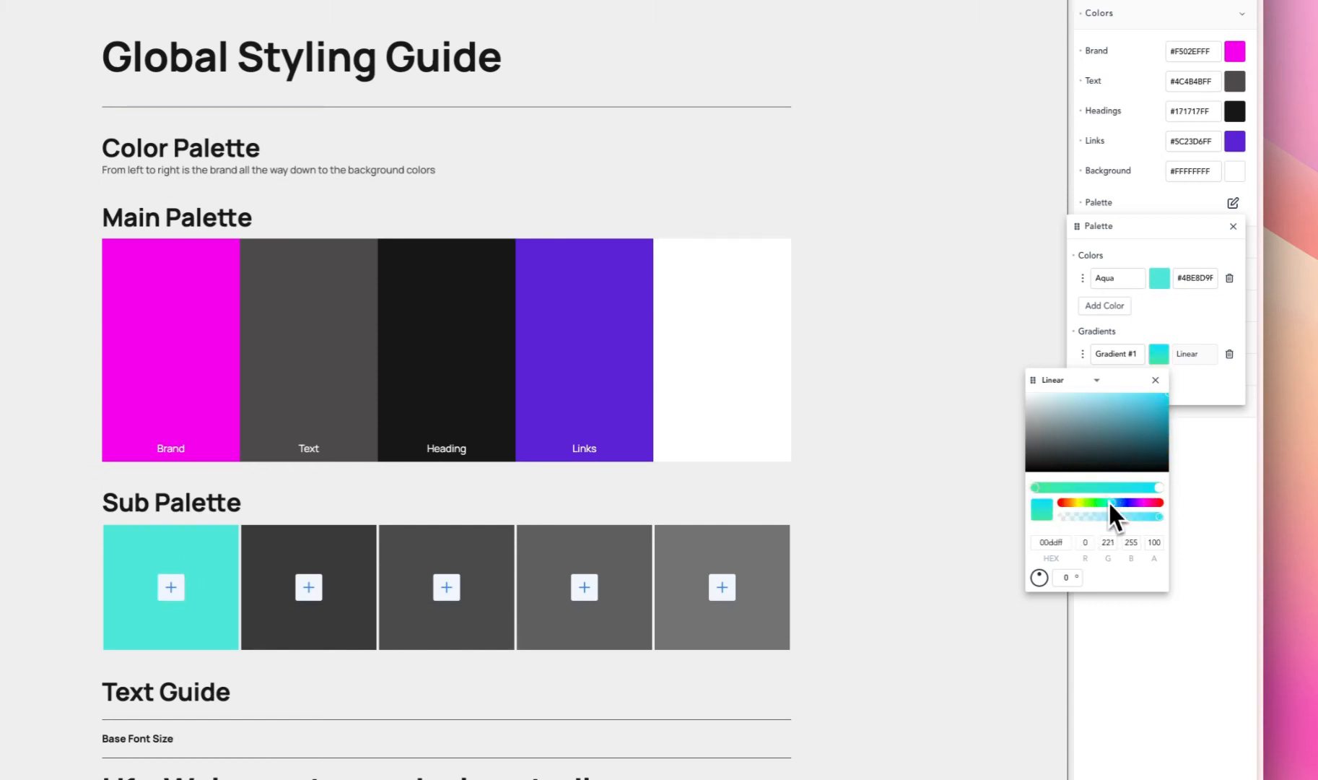
drag(1107, 409, 1105, 399)
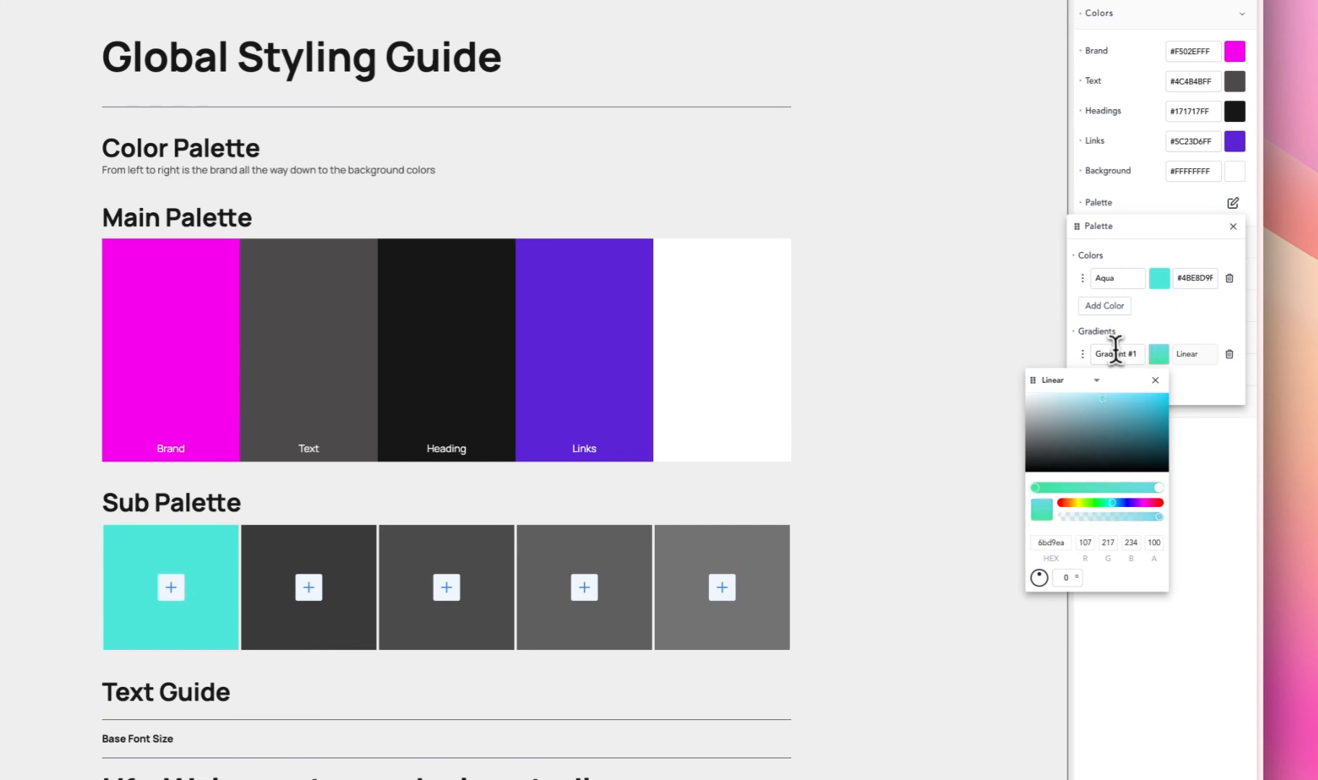
- Rename the palette gradient as G42 and close the palette
click(1118, 353)
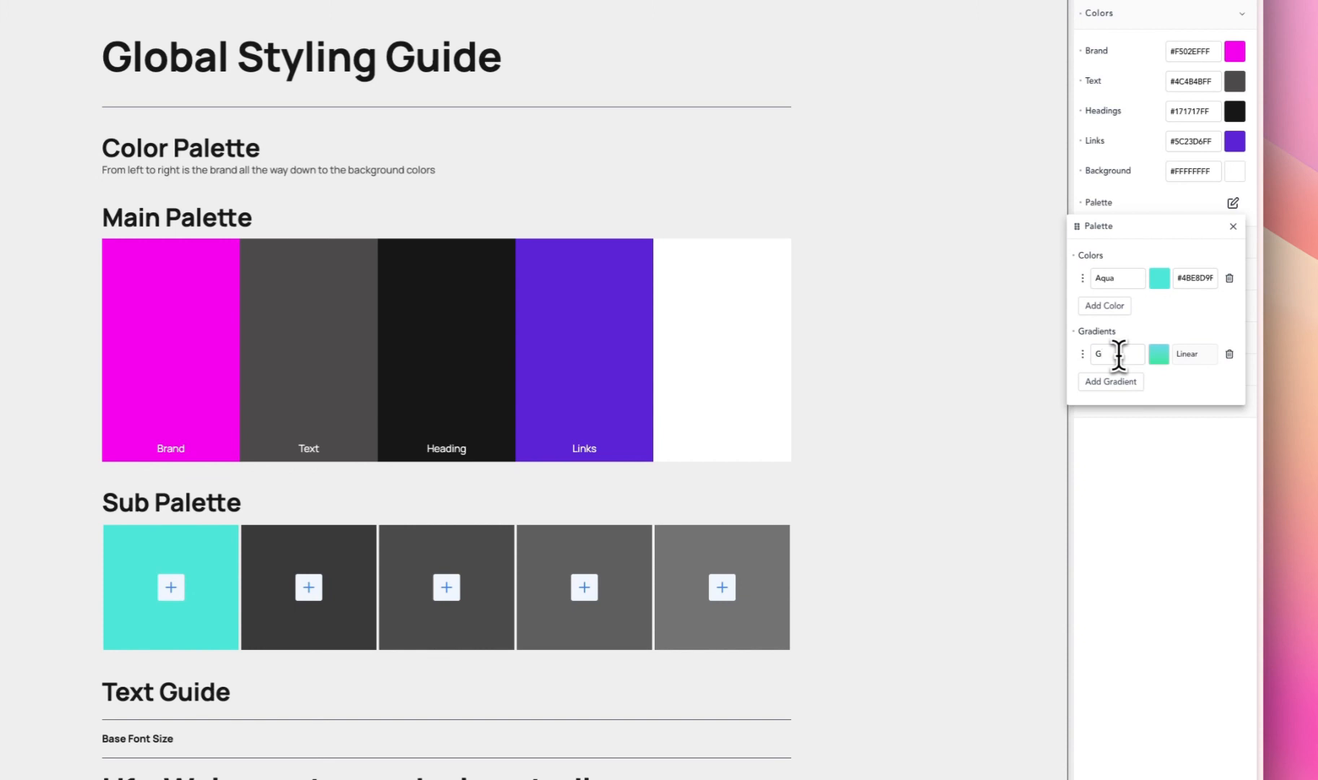
text(42)
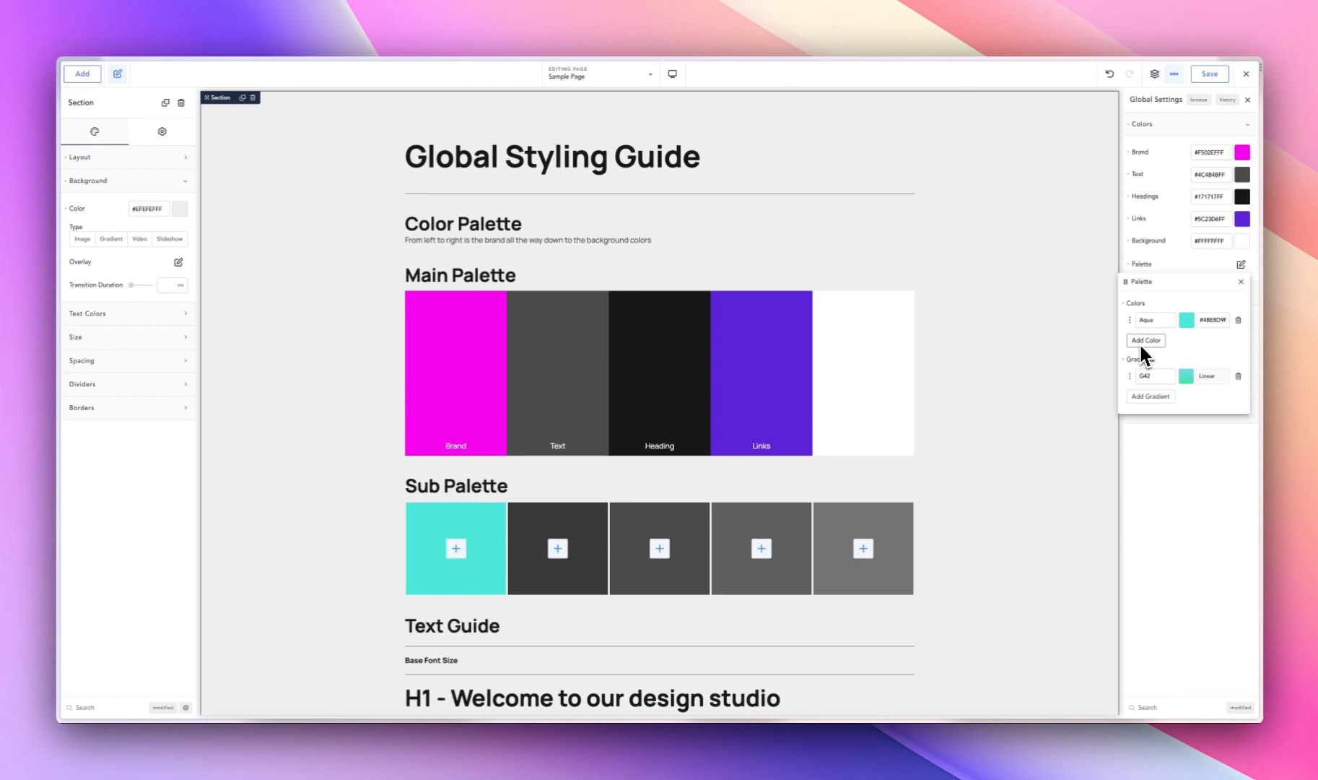
click(1187, 259)
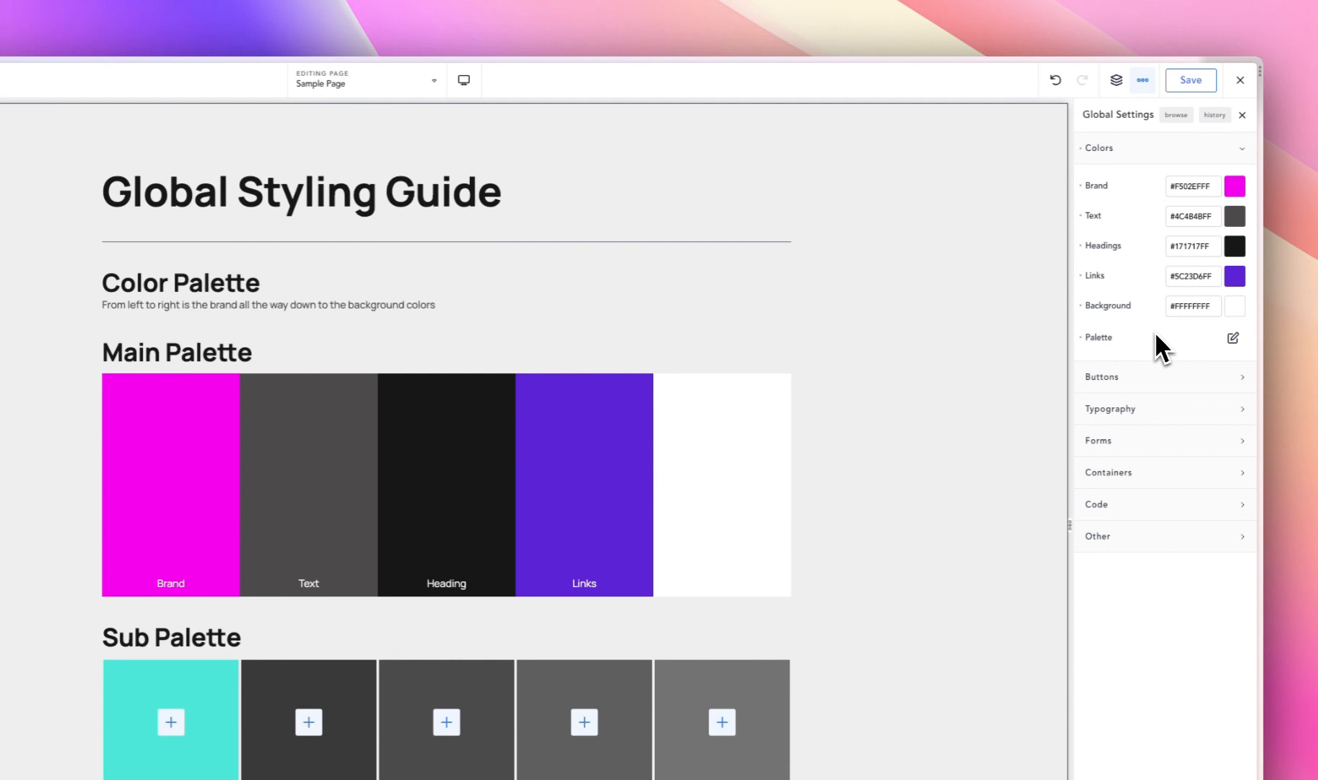
- Open the size settings of the global Primary button style, with its window placed near the sample buttons in the Links section
click(1130, 150)
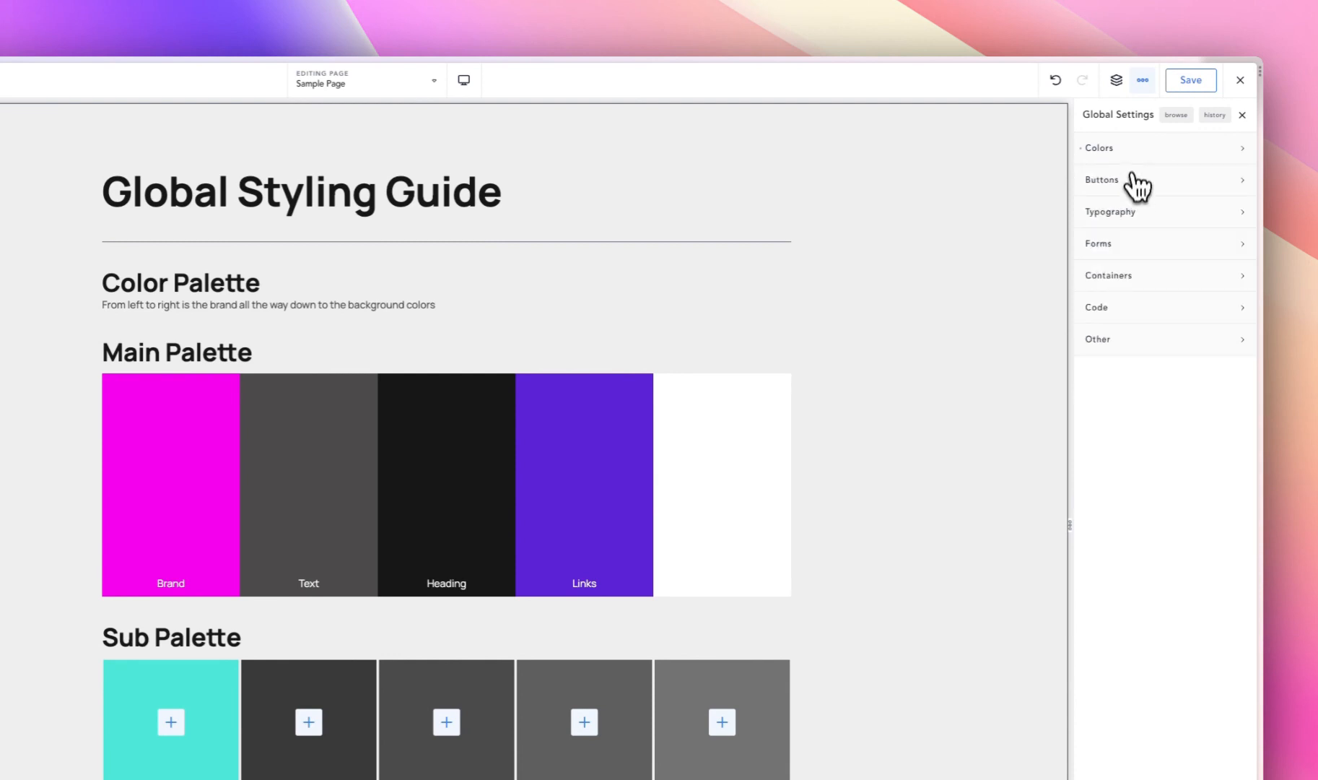
click(1132, 185)
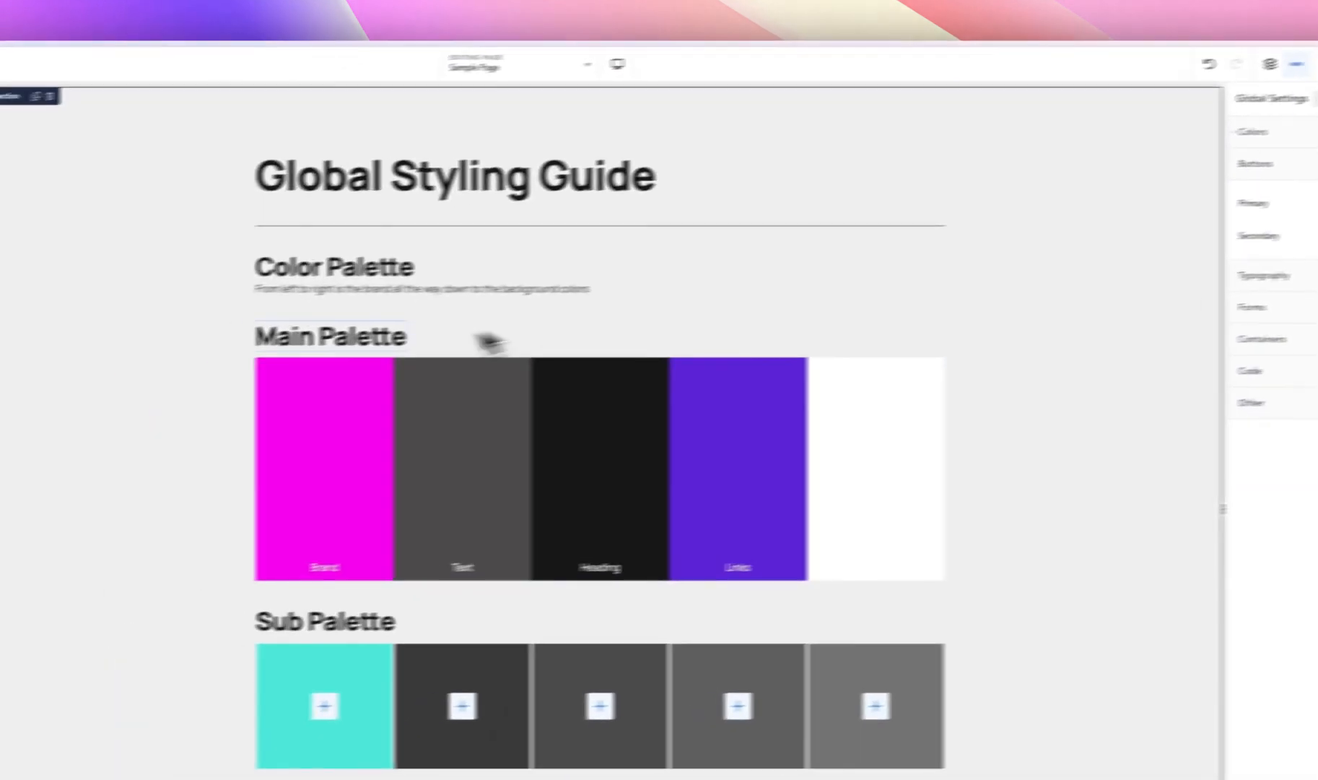
scroll(476, 339, down, 10)
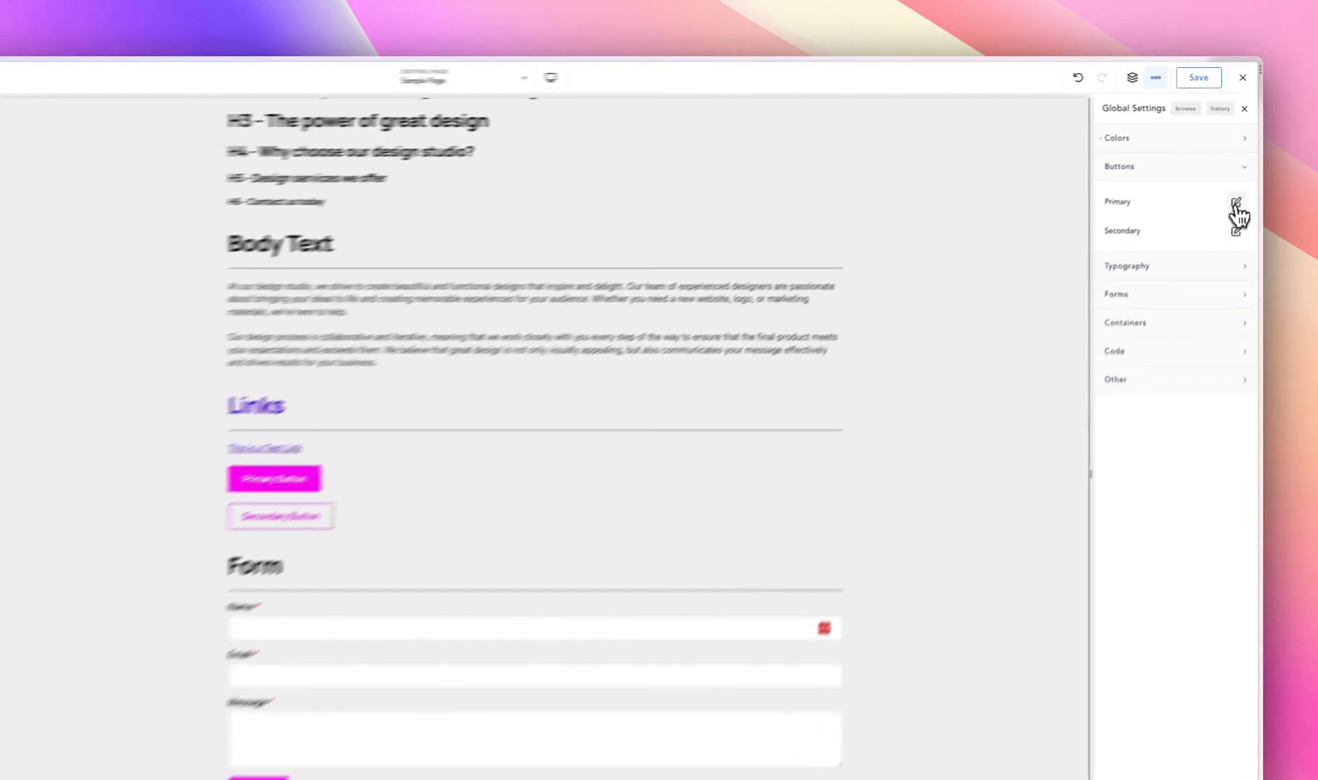
click(1241, 177)
drag(1171, 194, 824, 223)
drag(671, 281, 518, 366)
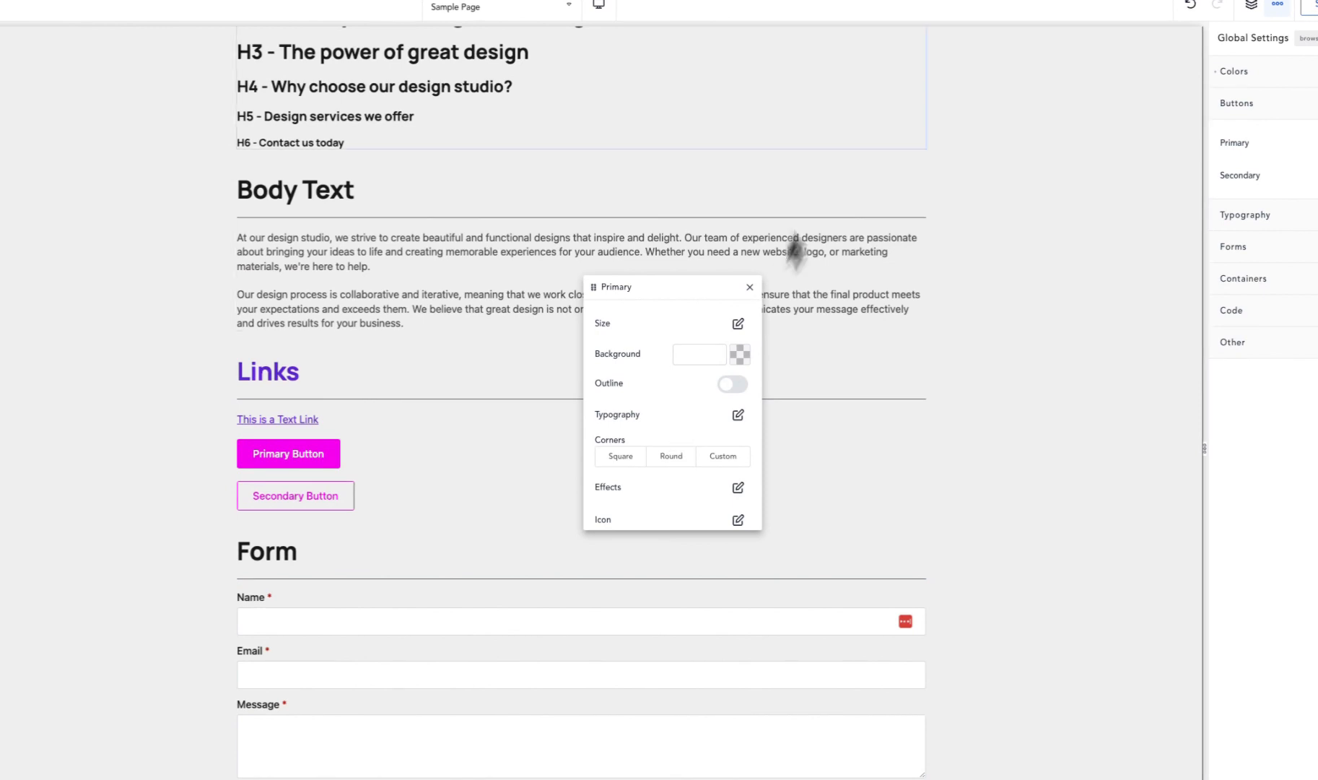
click(738, 322)
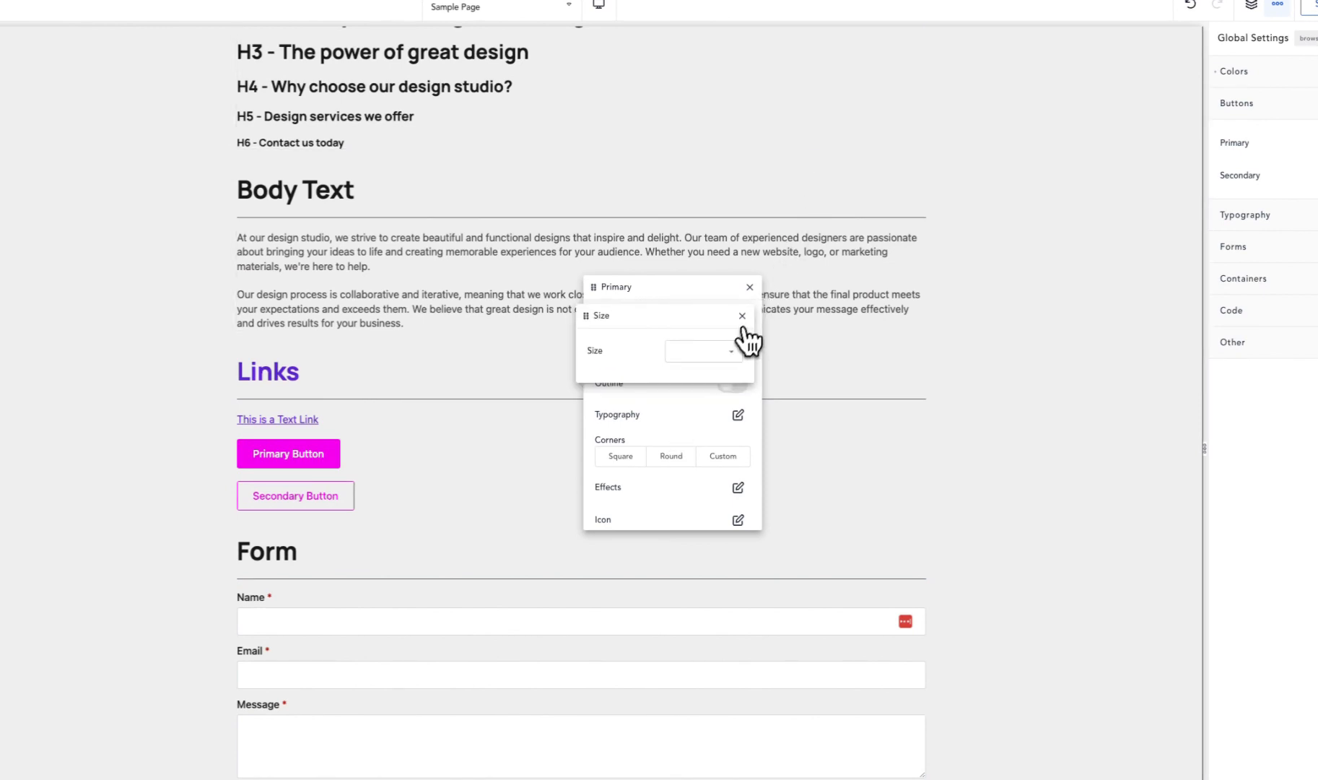
- Try the Small, Default and Large size presets on the Primary button
click(705, 355)
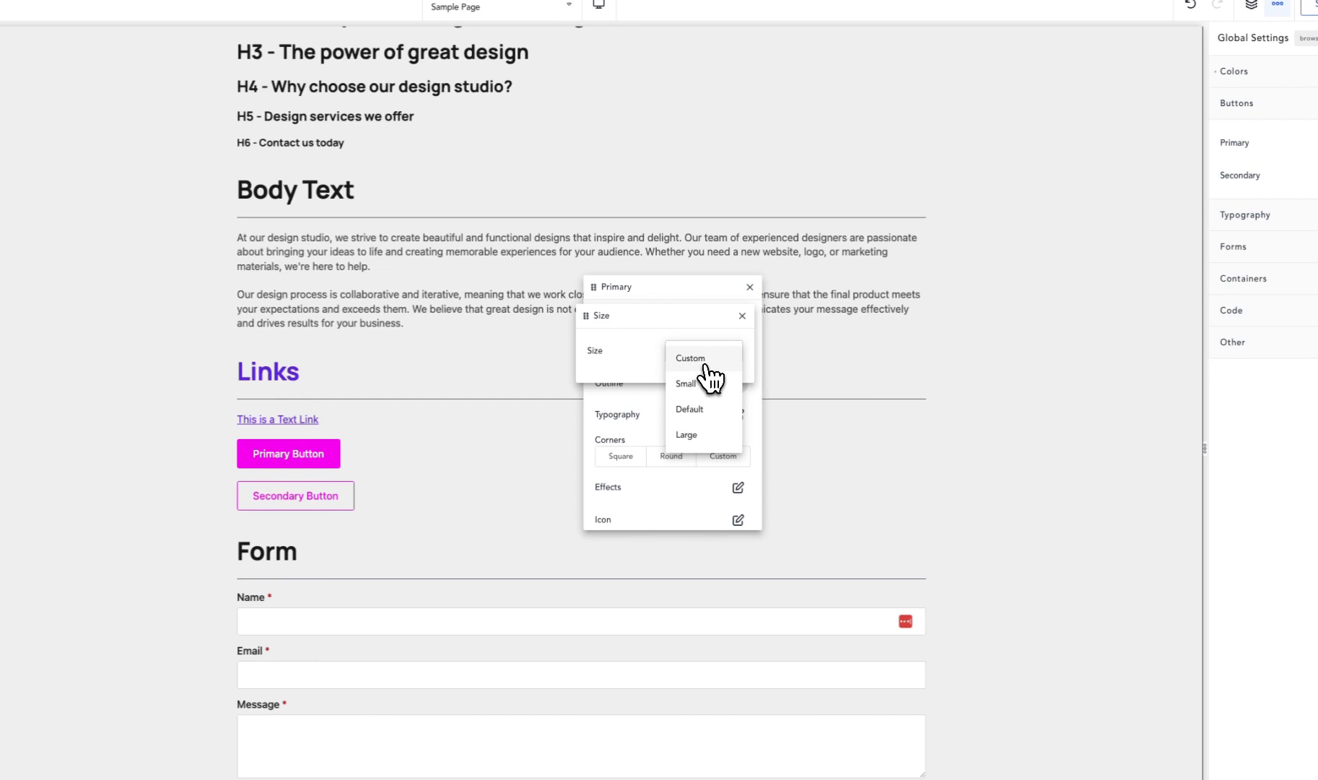
click(702, 383)
click(702, 353)
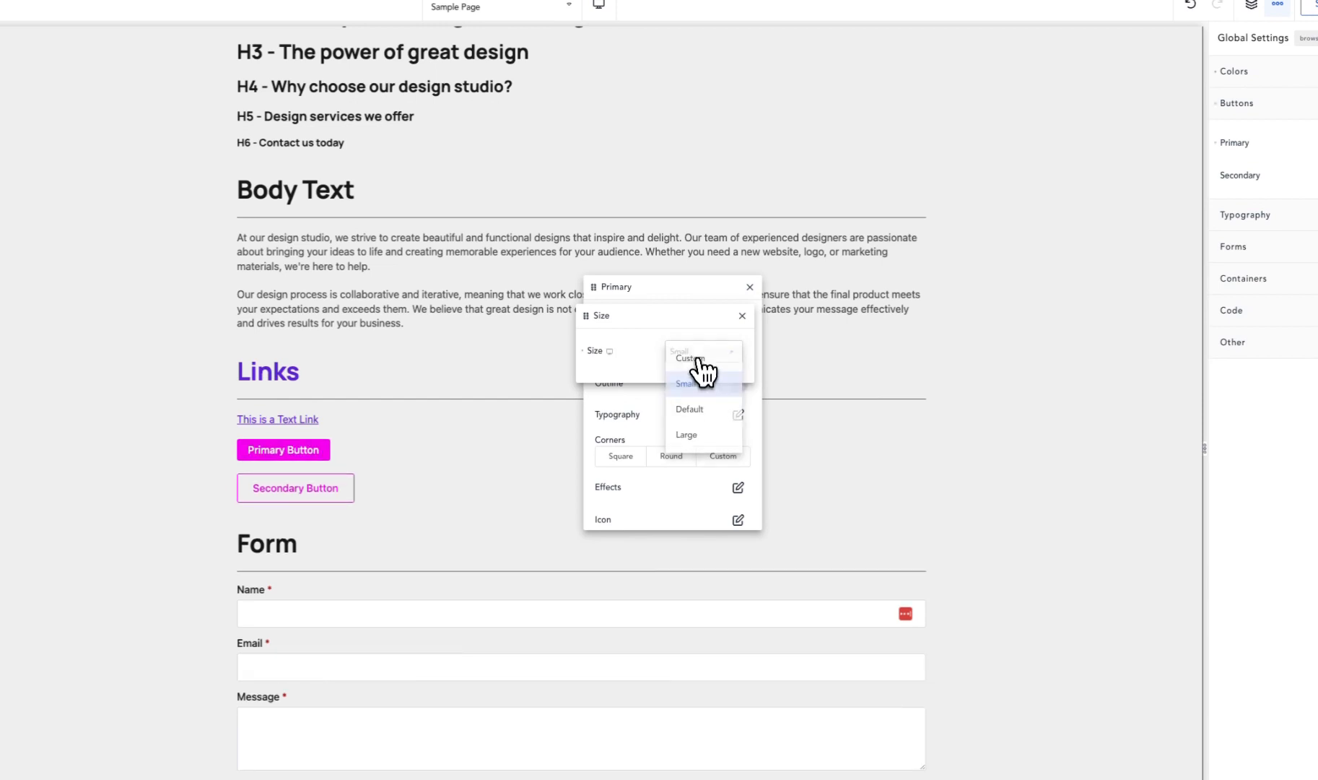
click(698, 409)
click(702, 354)
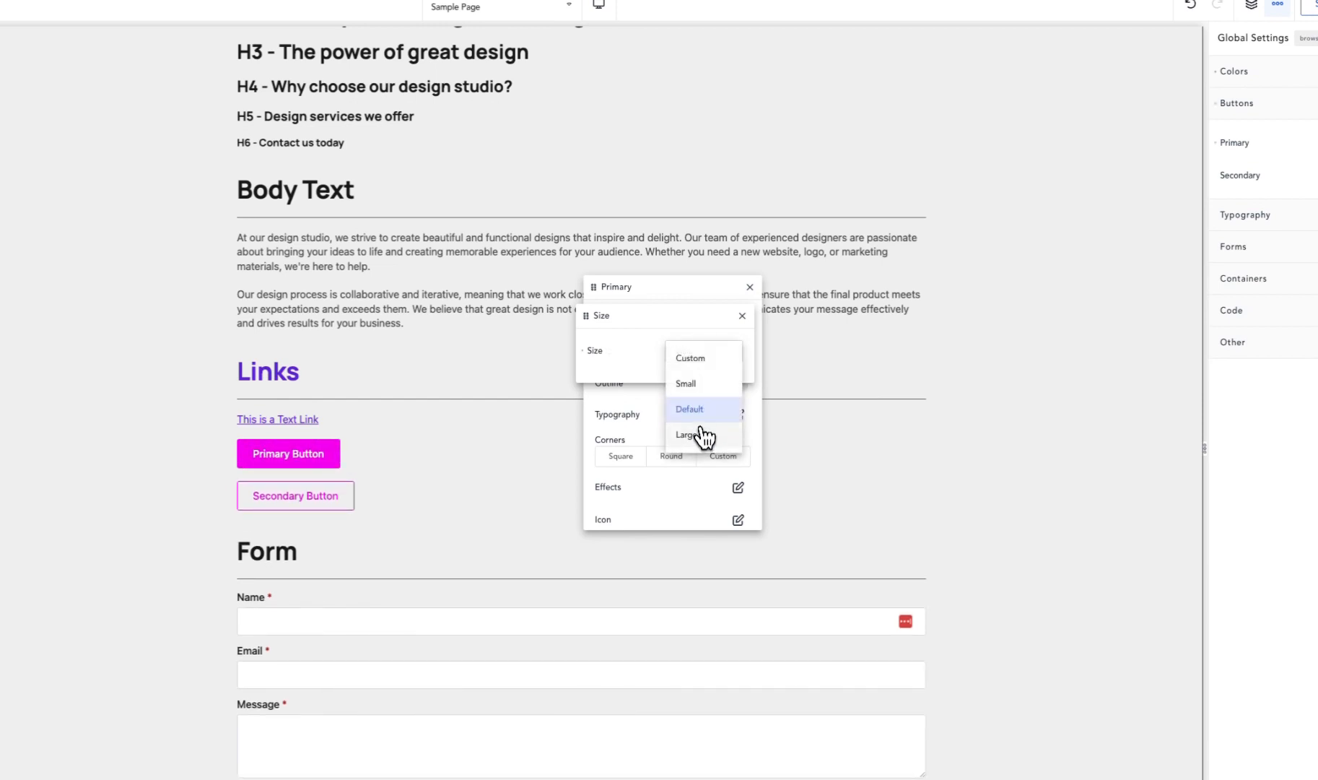
click(699, 433)
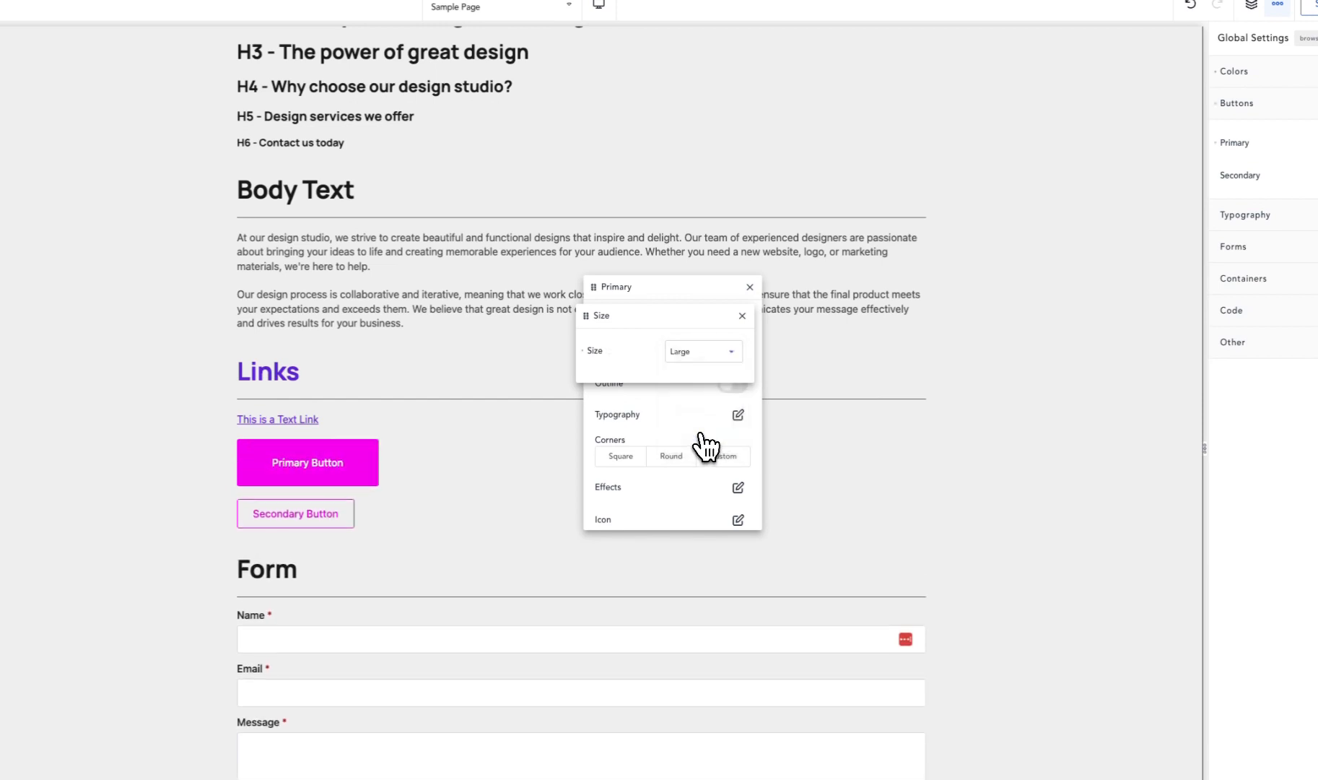
- Set the Primary button size to Custom with 25 px padding on all sides, and increase that padding to 35 px
click(682, 352)
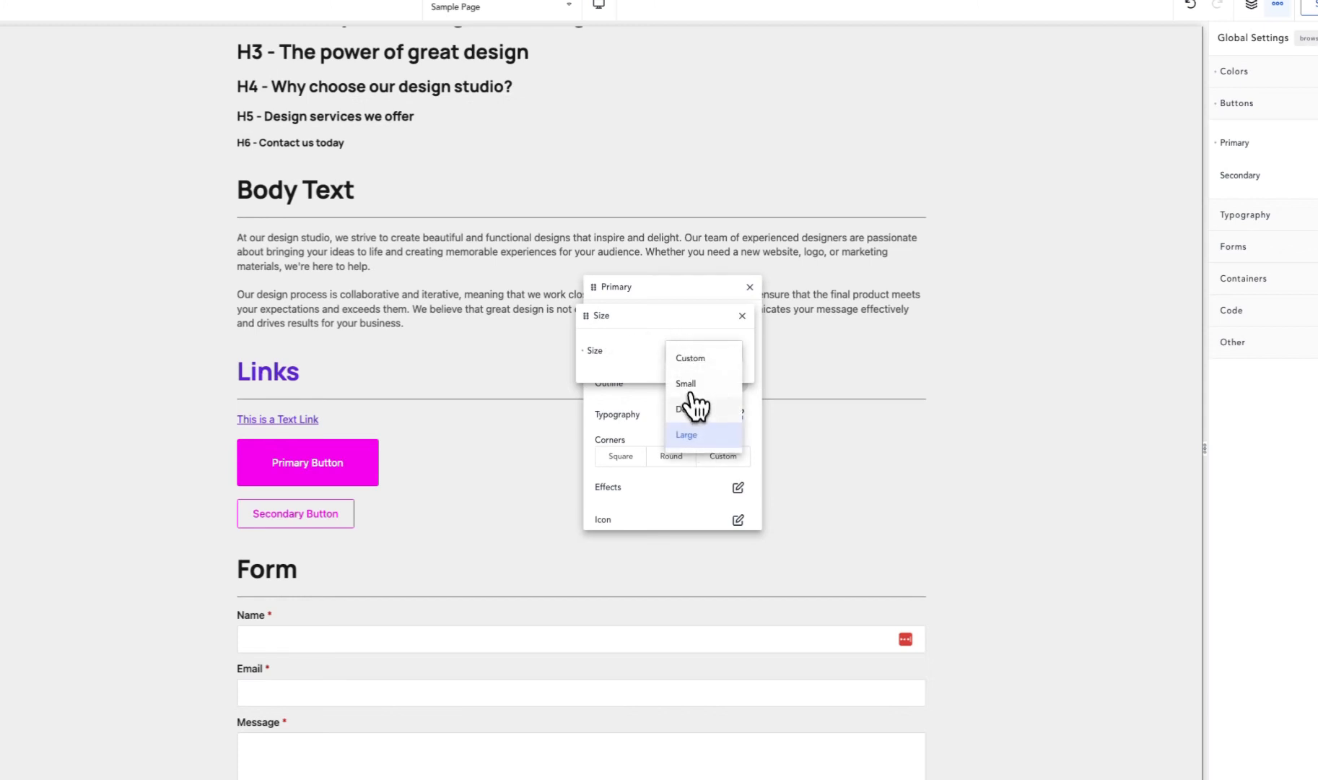
click(693, 359)
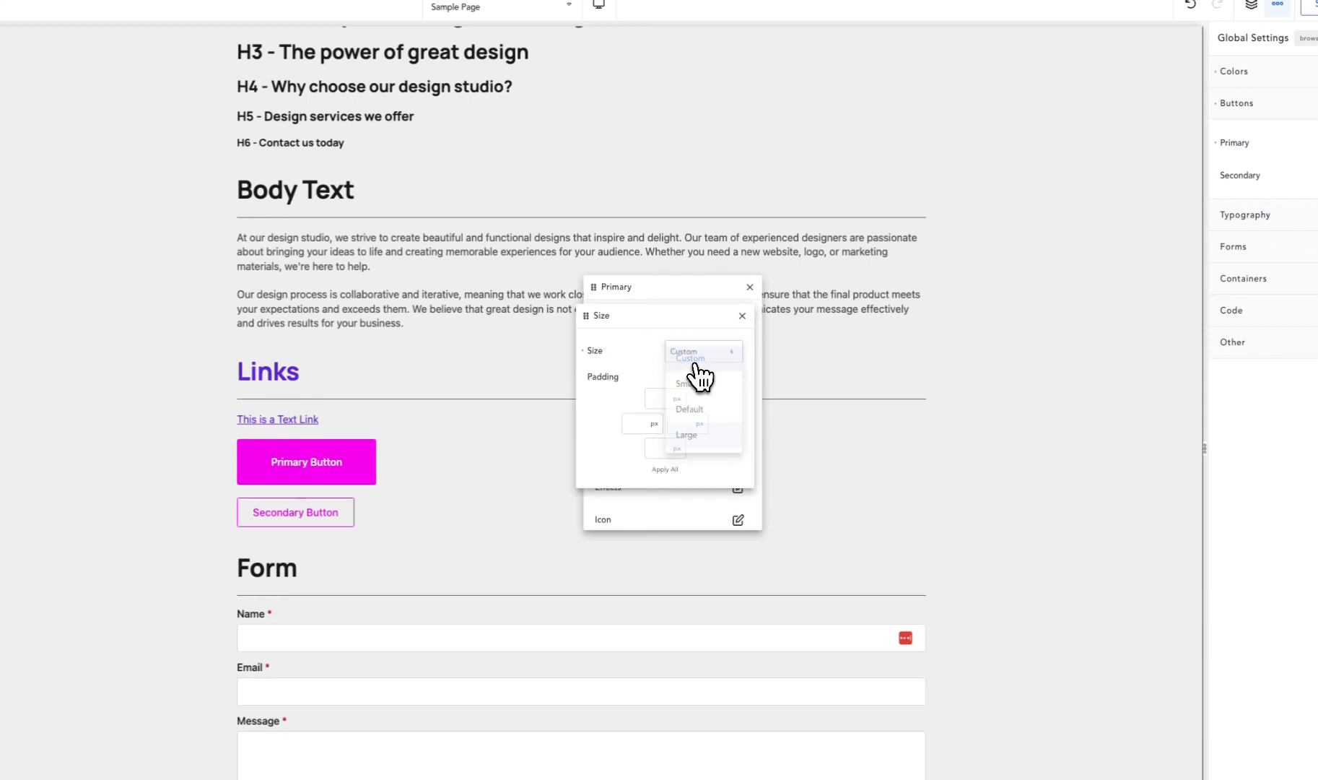
click(653, 399)
text(25)
click(675, 470)
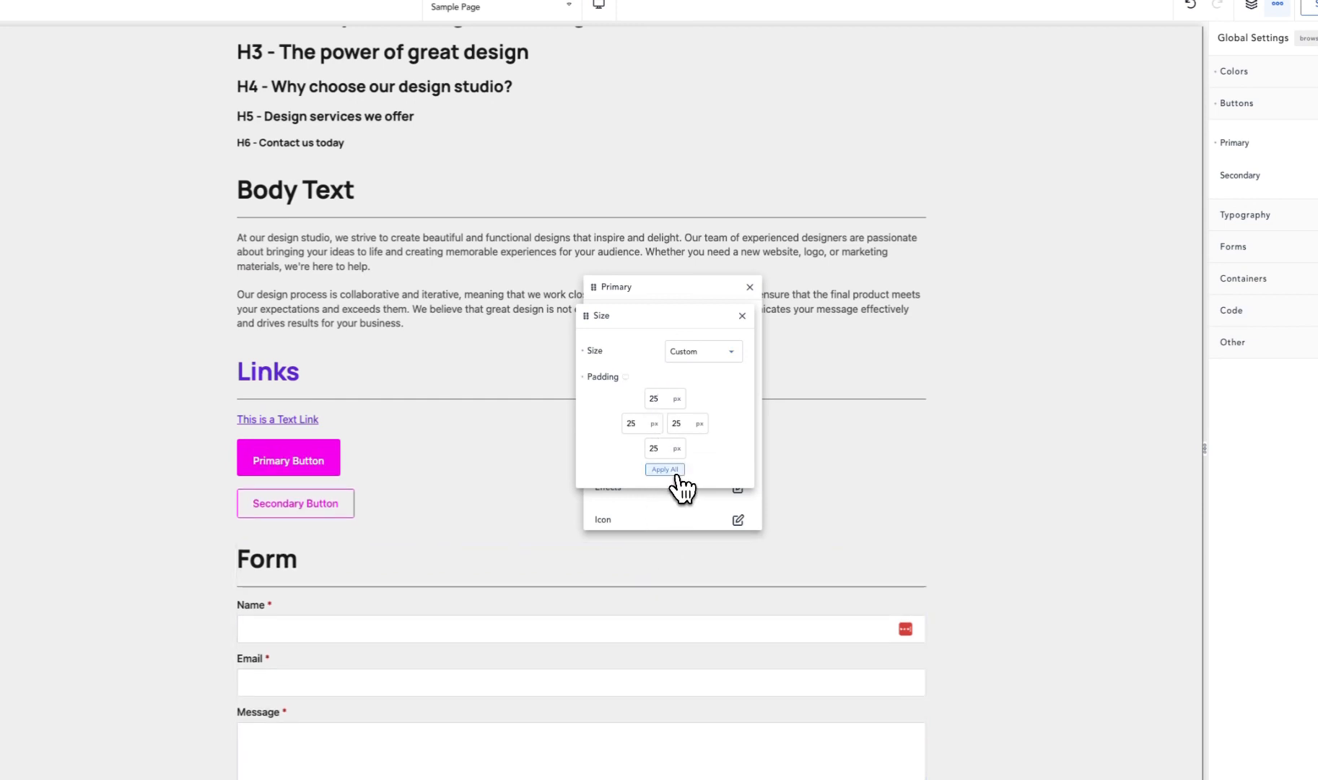
double_click(639, 428)
text(35)
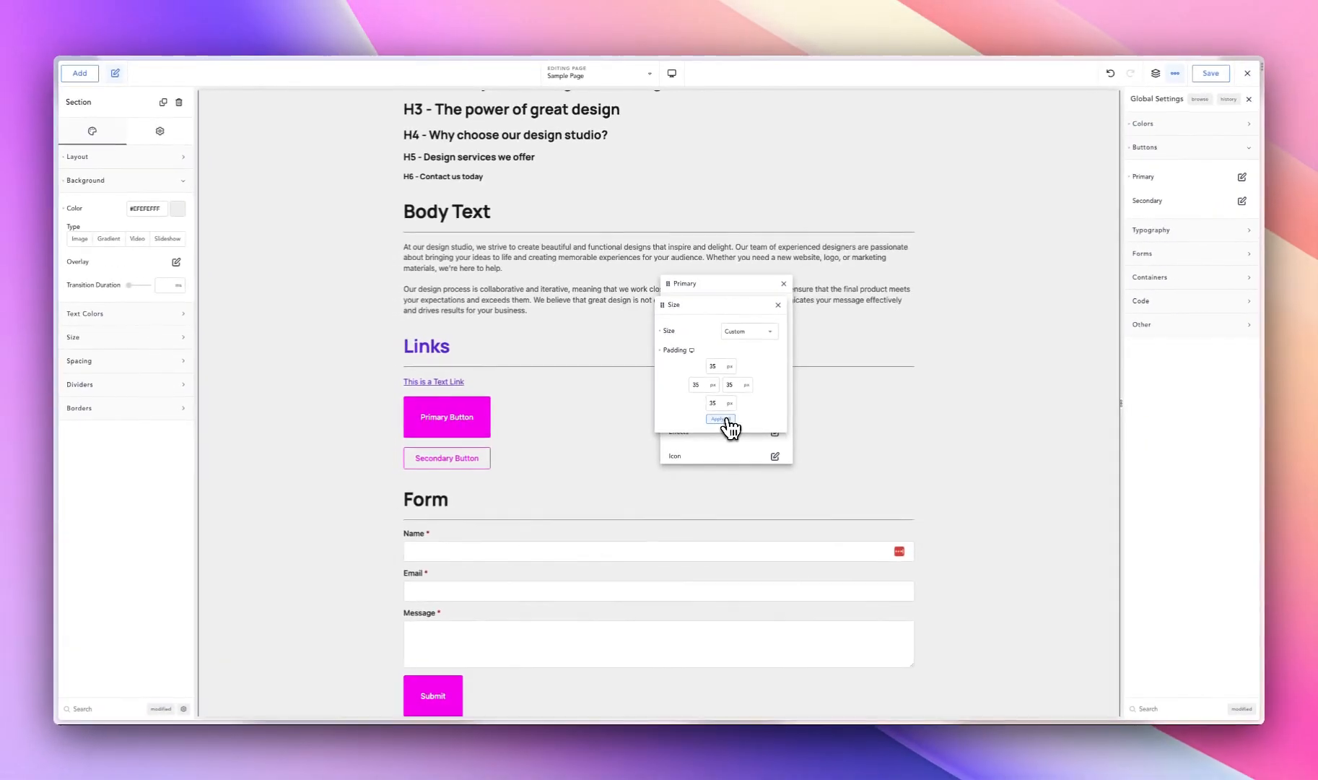
- Reduce the Primary button's padding to 20 px on all four sides
key(super+a)
text(20)
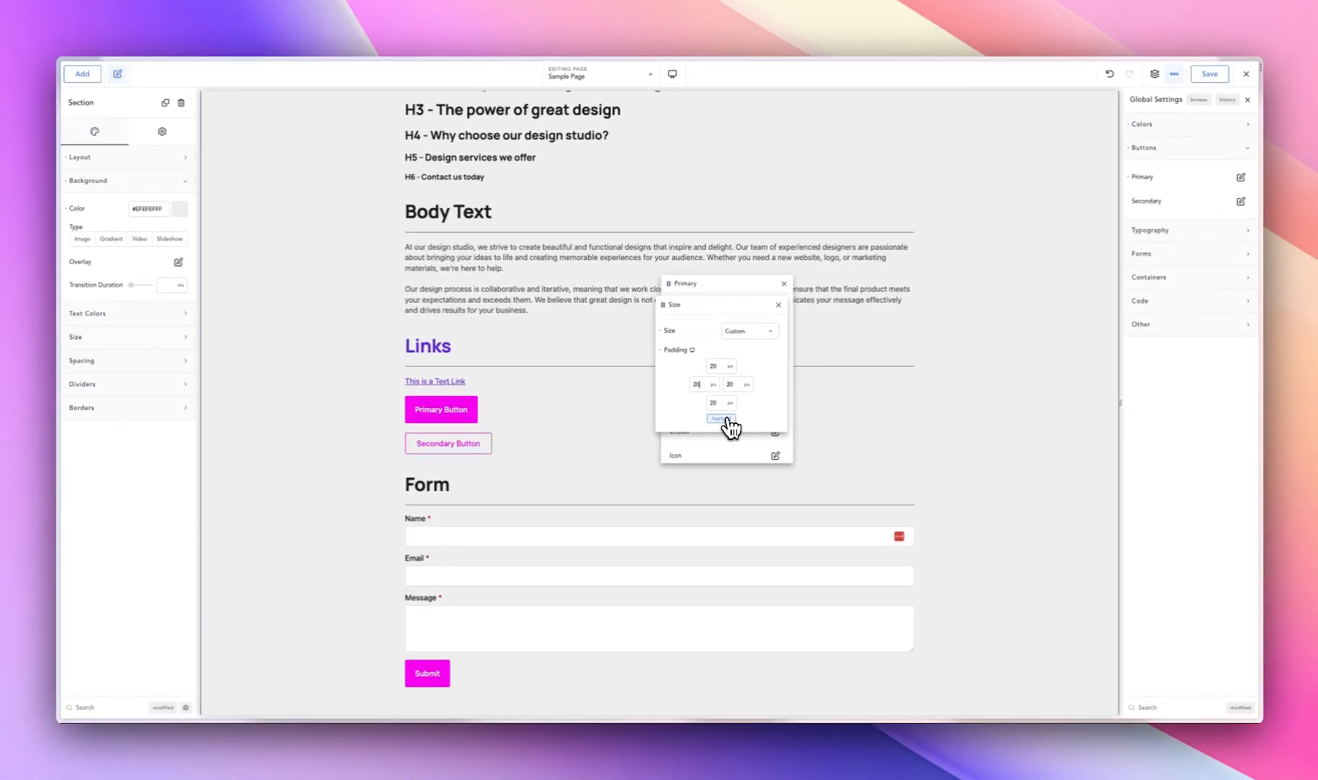
click(728, 420)
- Set the Primary button's top and bottom padding to 35 px and apply that value to all sides
double_click(697, 351)
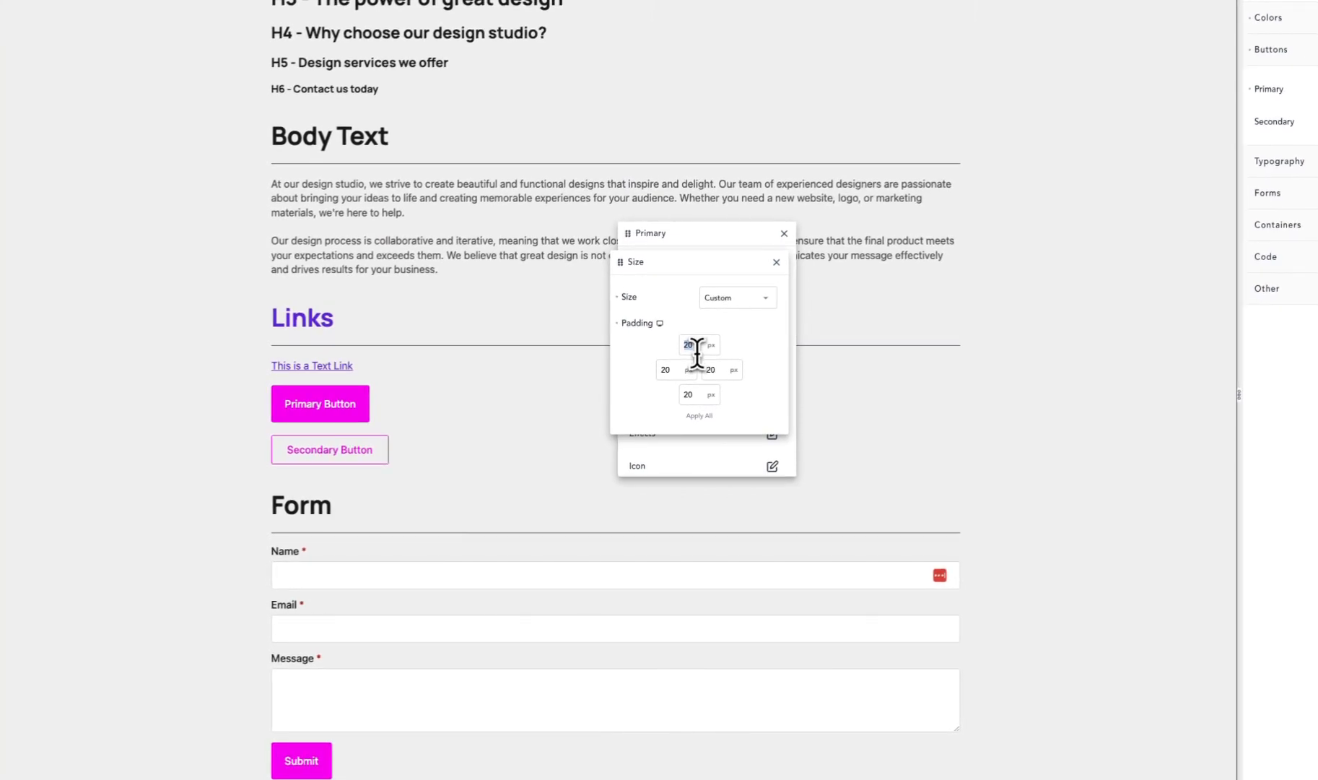
text(35)
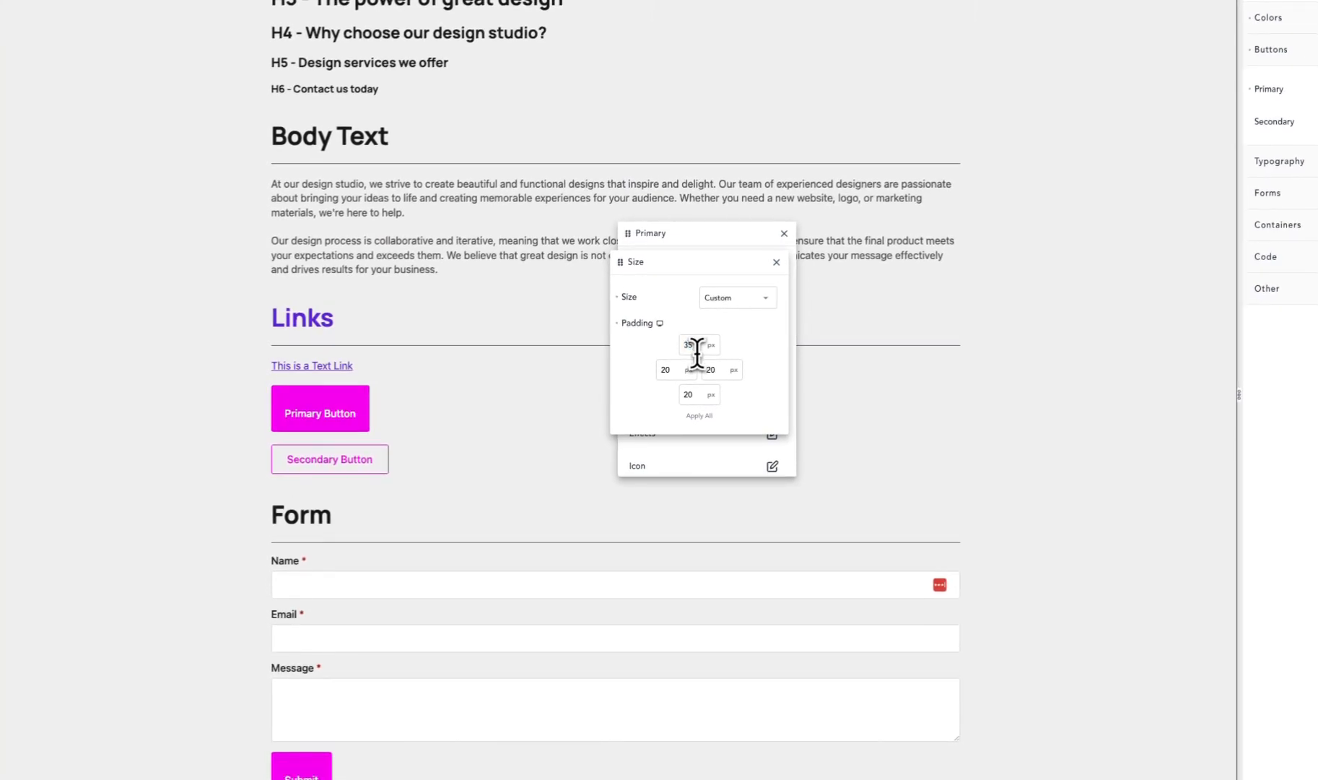
double_click(698, 395)
text(35)
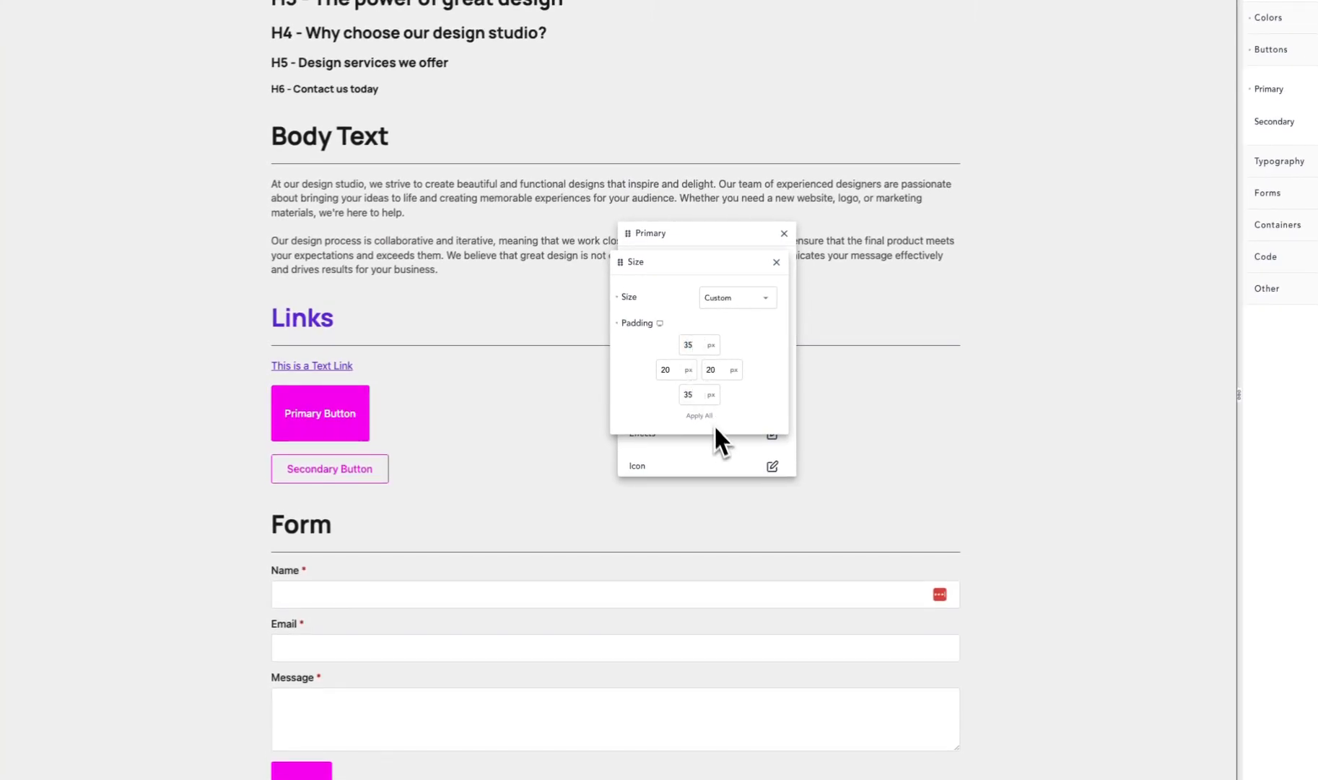
click(706, 417)
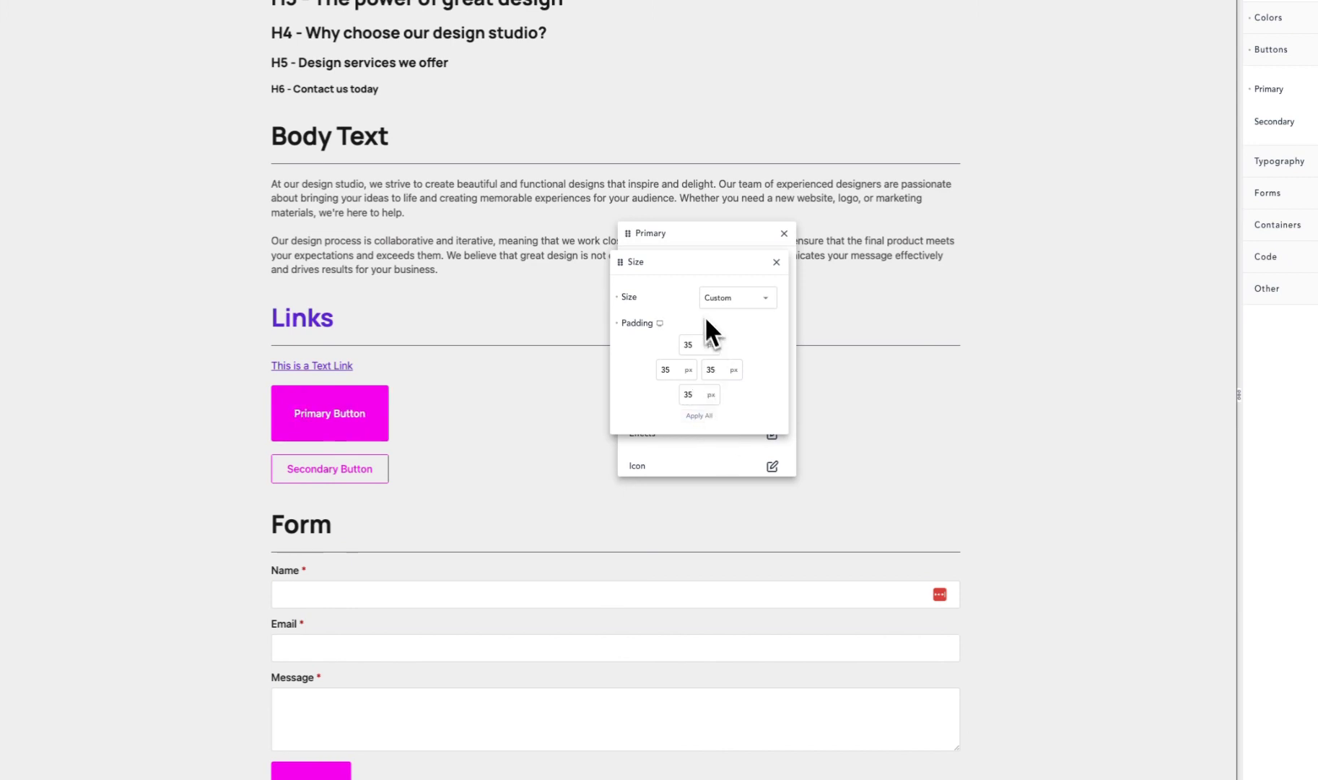
- Set the Primary button's top and bottom padding to 20 px and close its size settings
double_click(692, 343)
text(20)
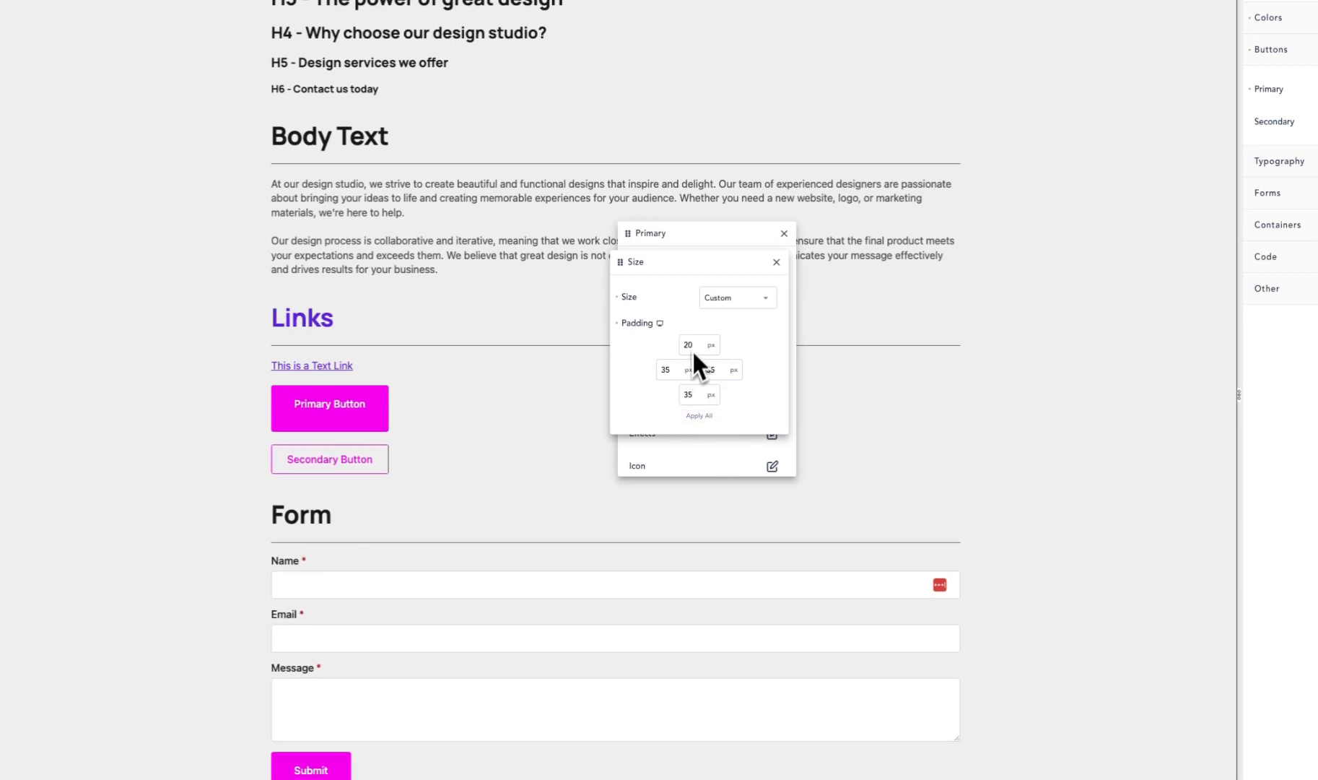
double_click(695, 394)
text(20)
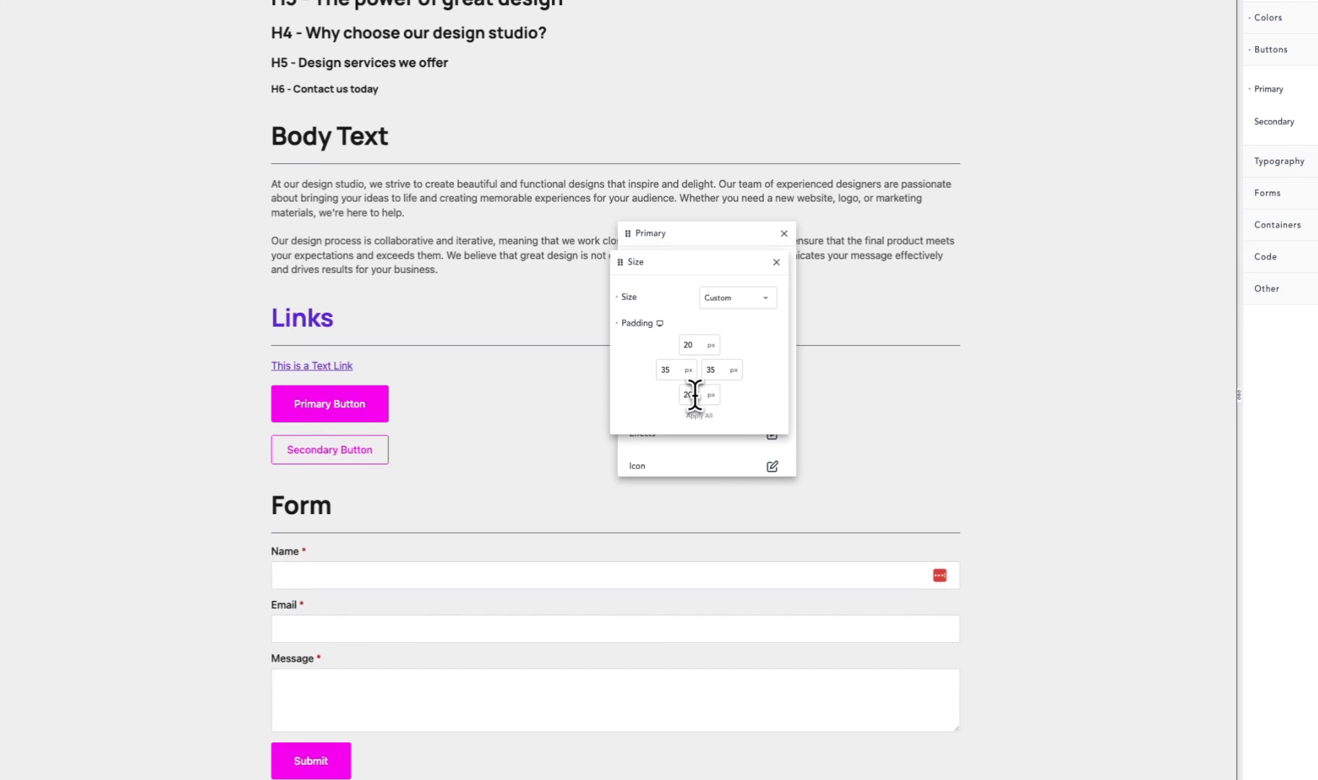
click(776, 261)
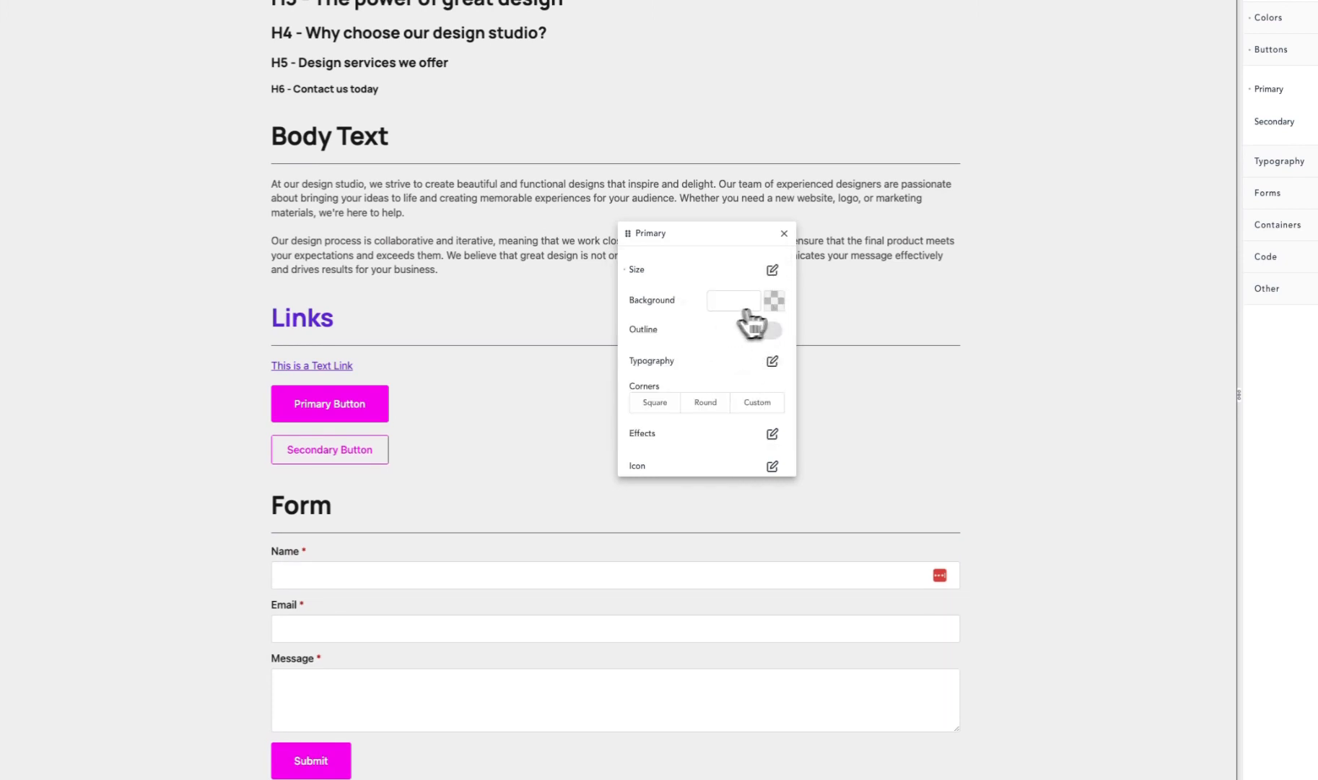
- Set the Primary button's background to the purple Links palette color and turn on an outline 4 px wide
click(774, 300)
drag(704, 359, 752, 374)
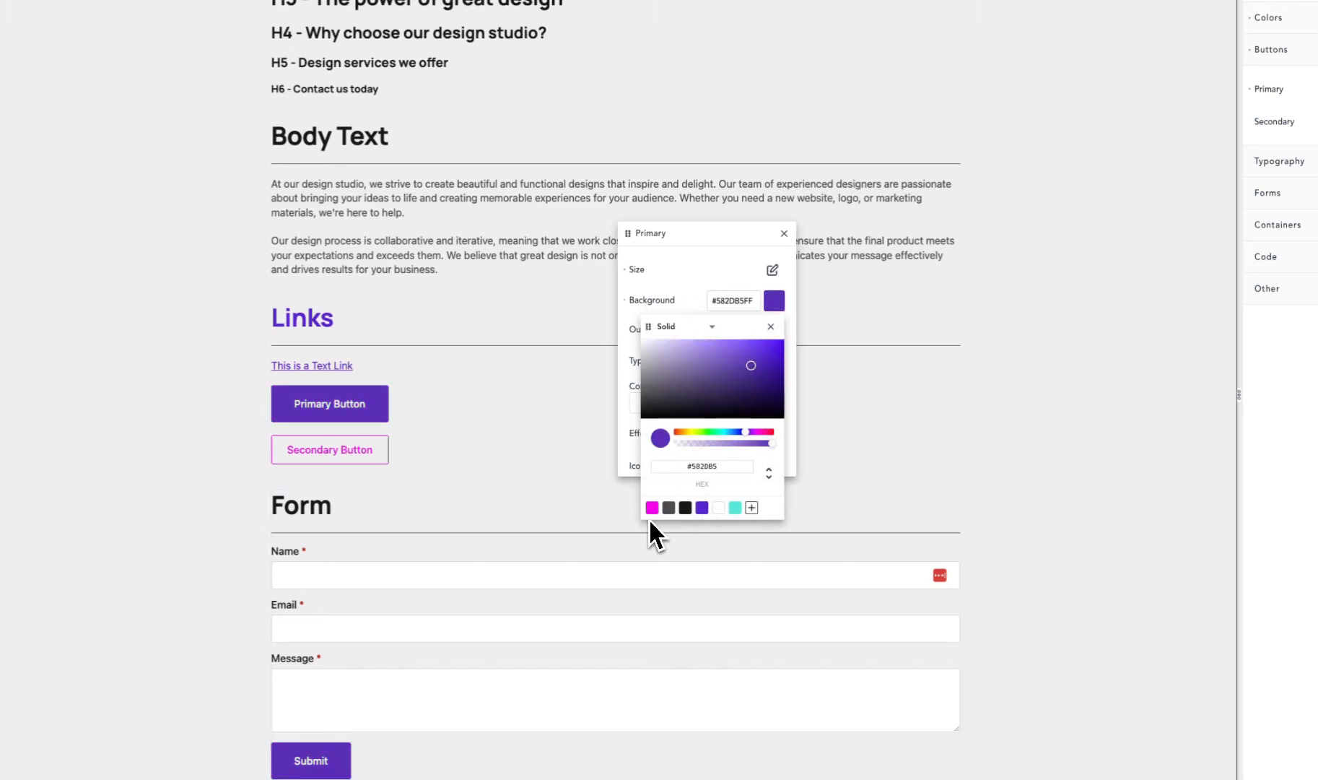
click(703, 508)
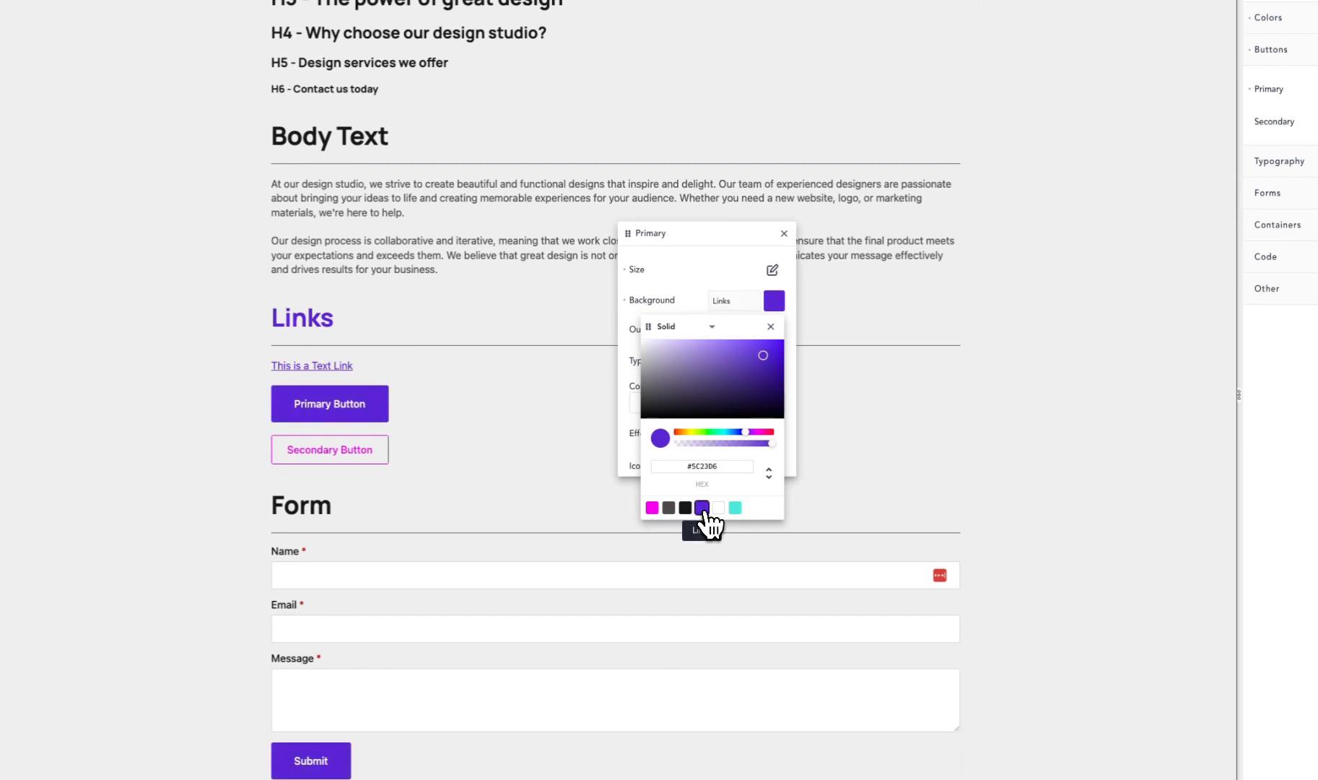
click(700, 265)
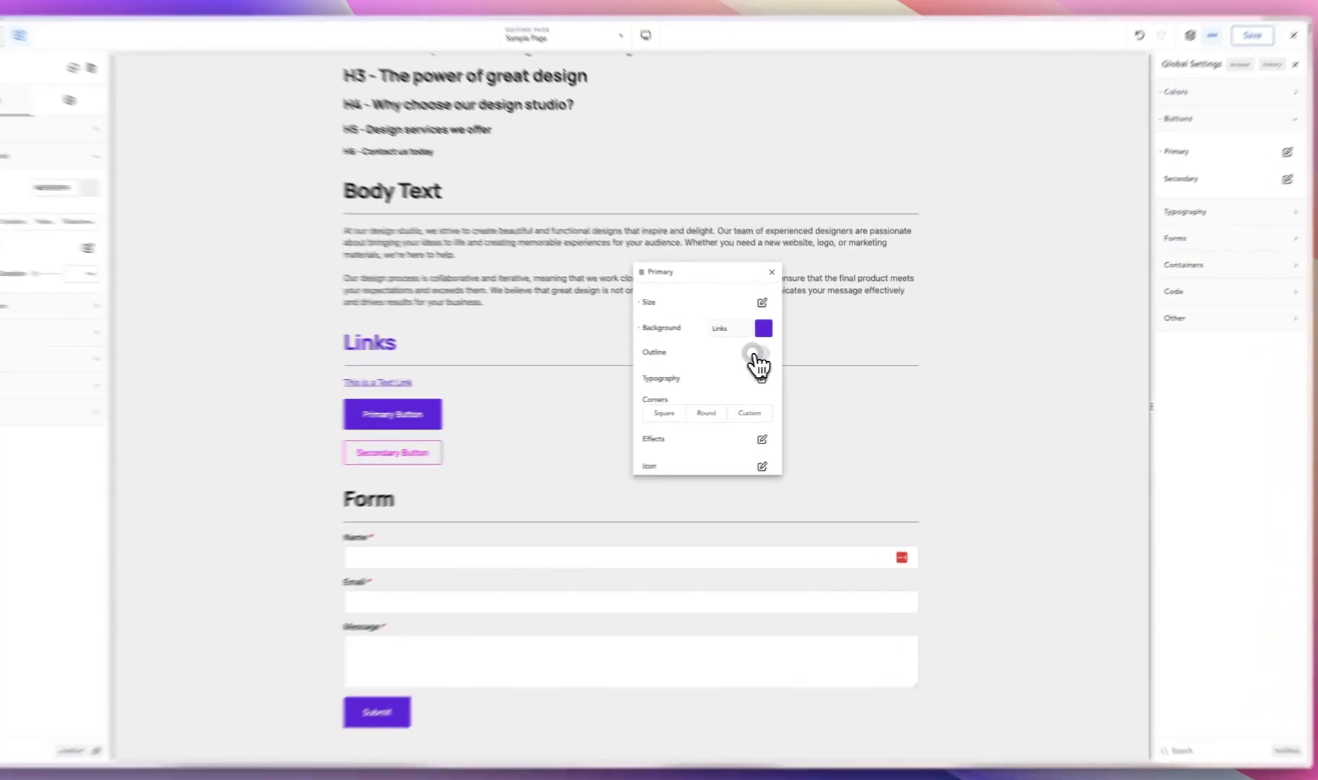
click(770, 355)
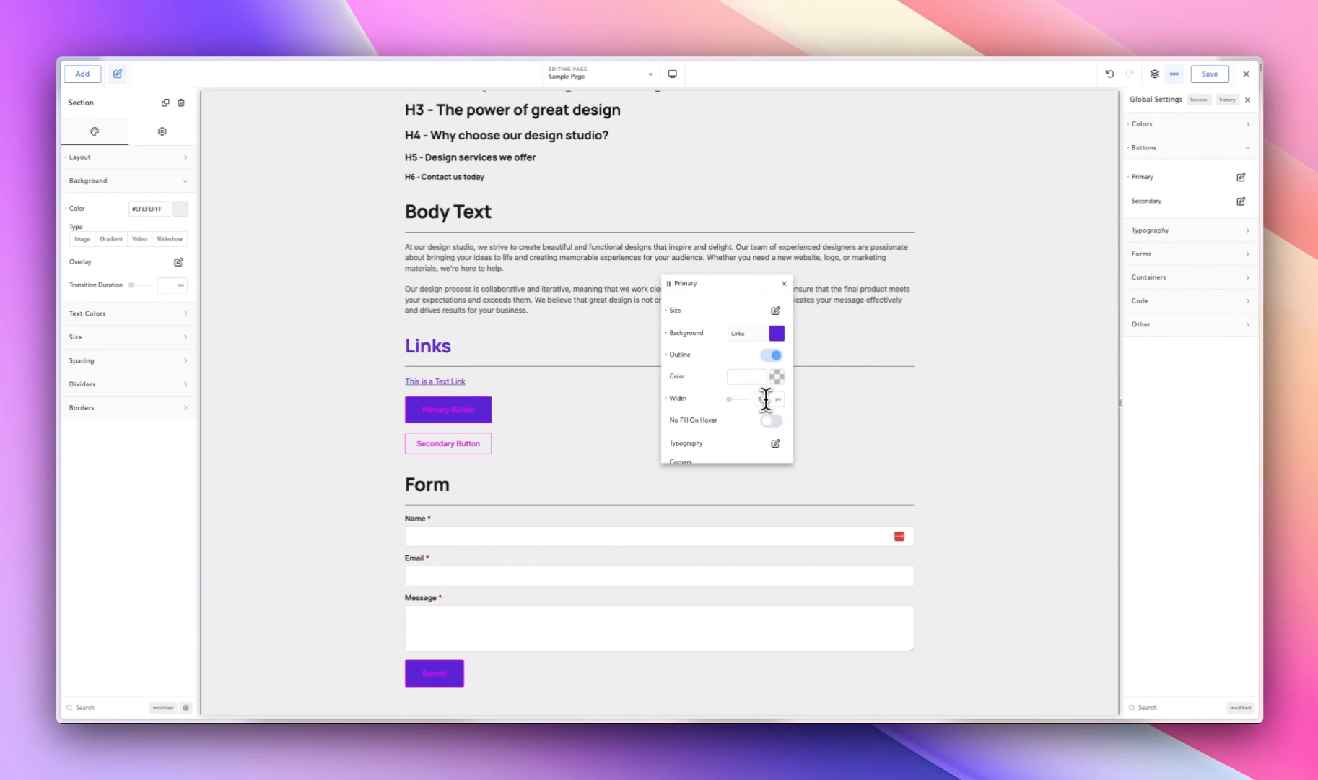
text(4)
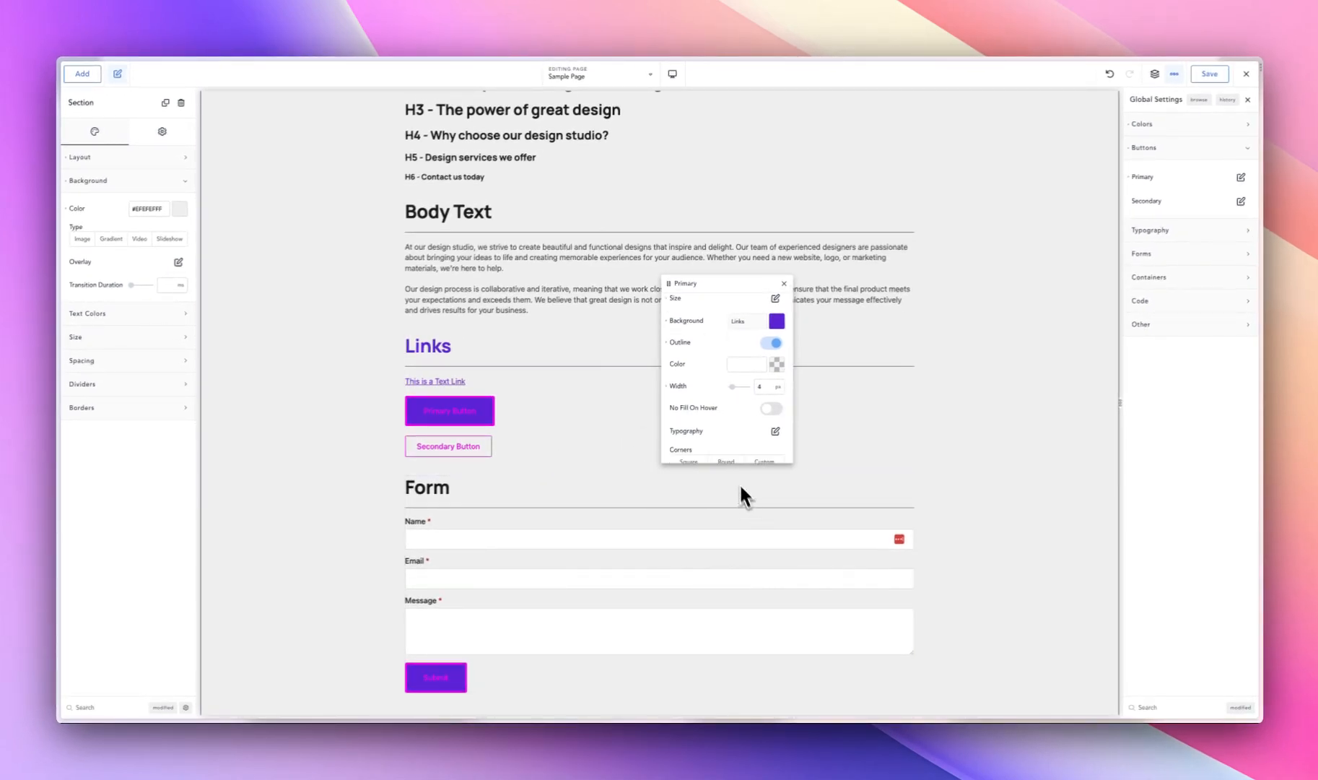
- Try Square and Round corners on the Primary button, settle on Custom with a 15 px radius, and close its settings
scroll(732, 432, down, 1)
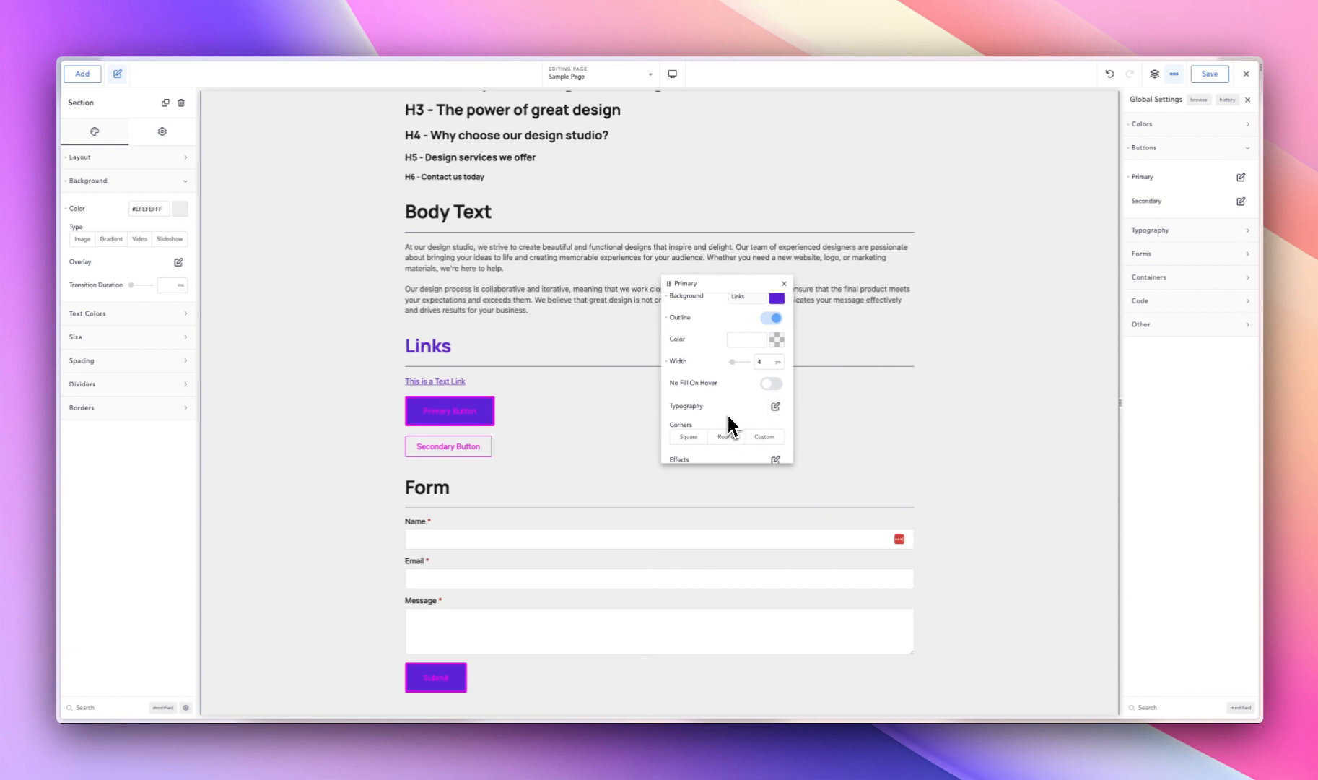
scroll(686, 422, down, 1)
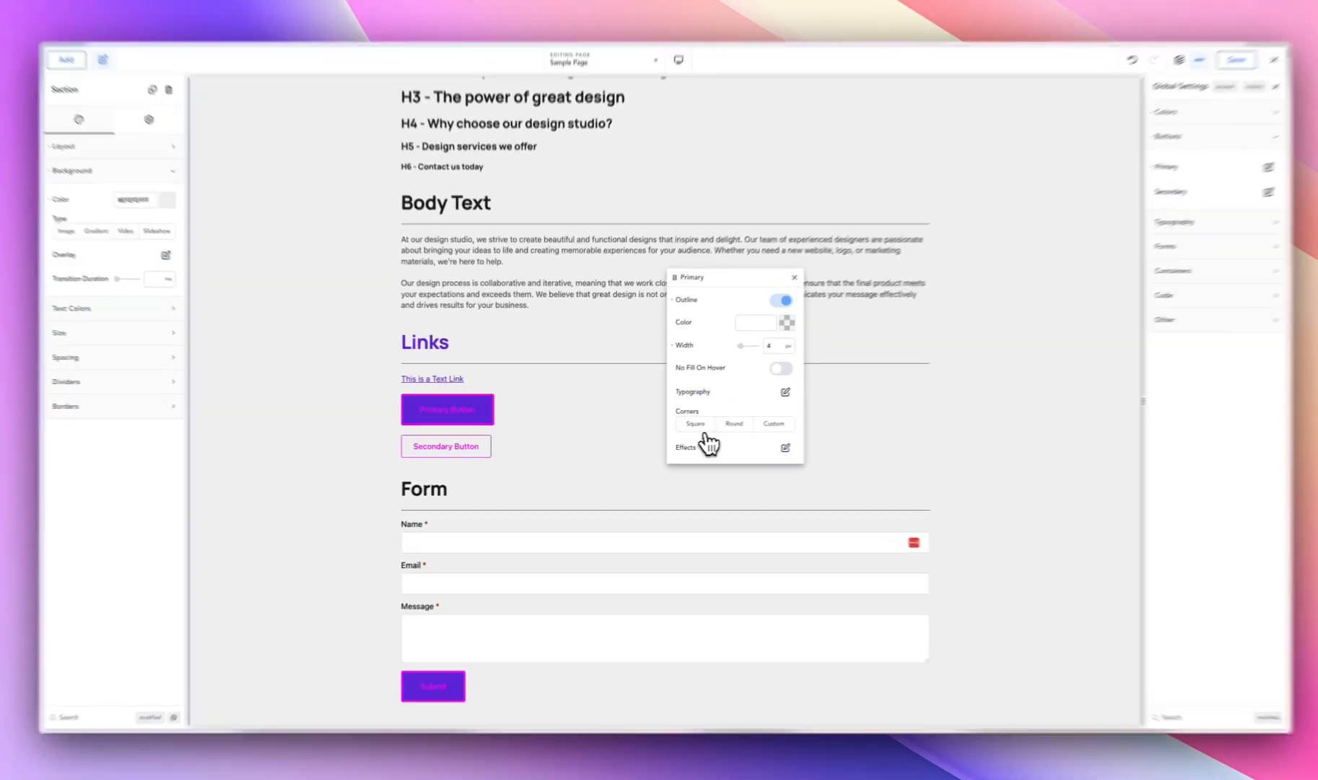
click(689, 424)
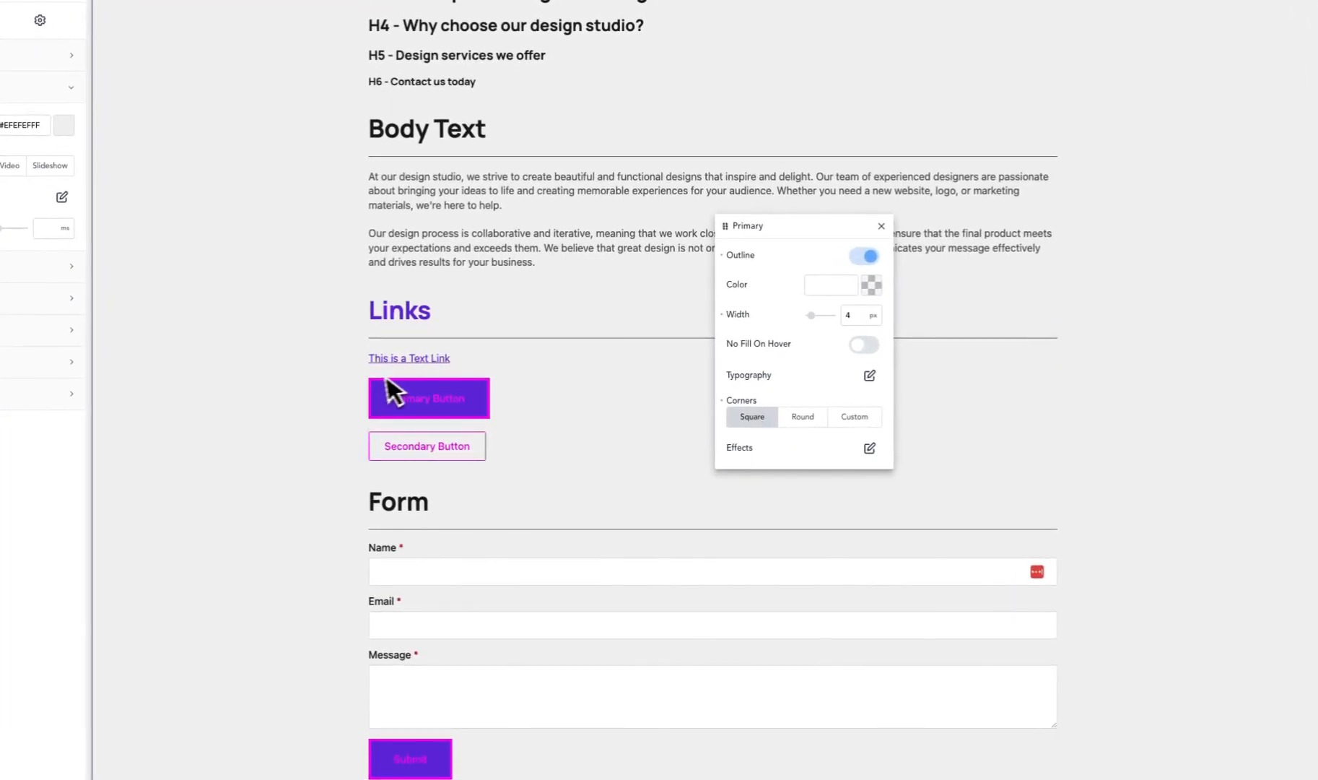
click(805, 418)
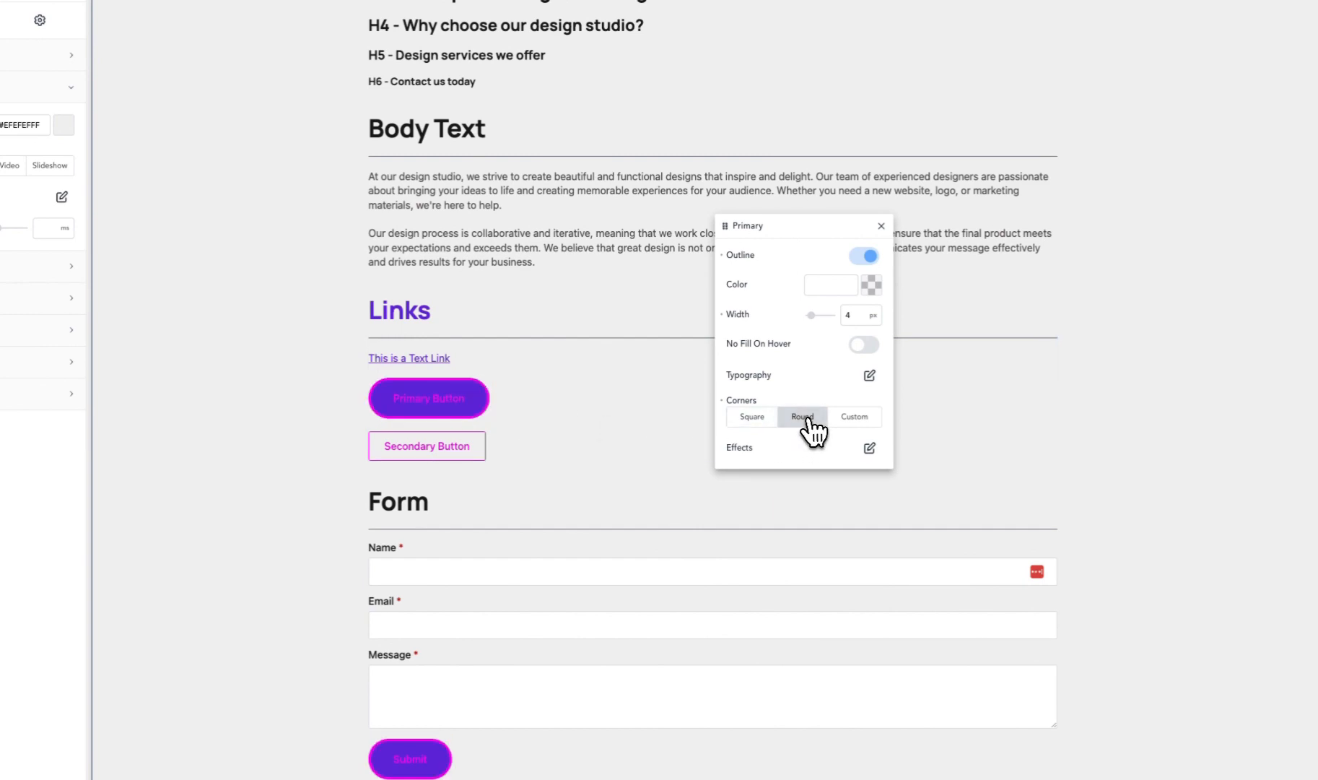
click(853, 417)
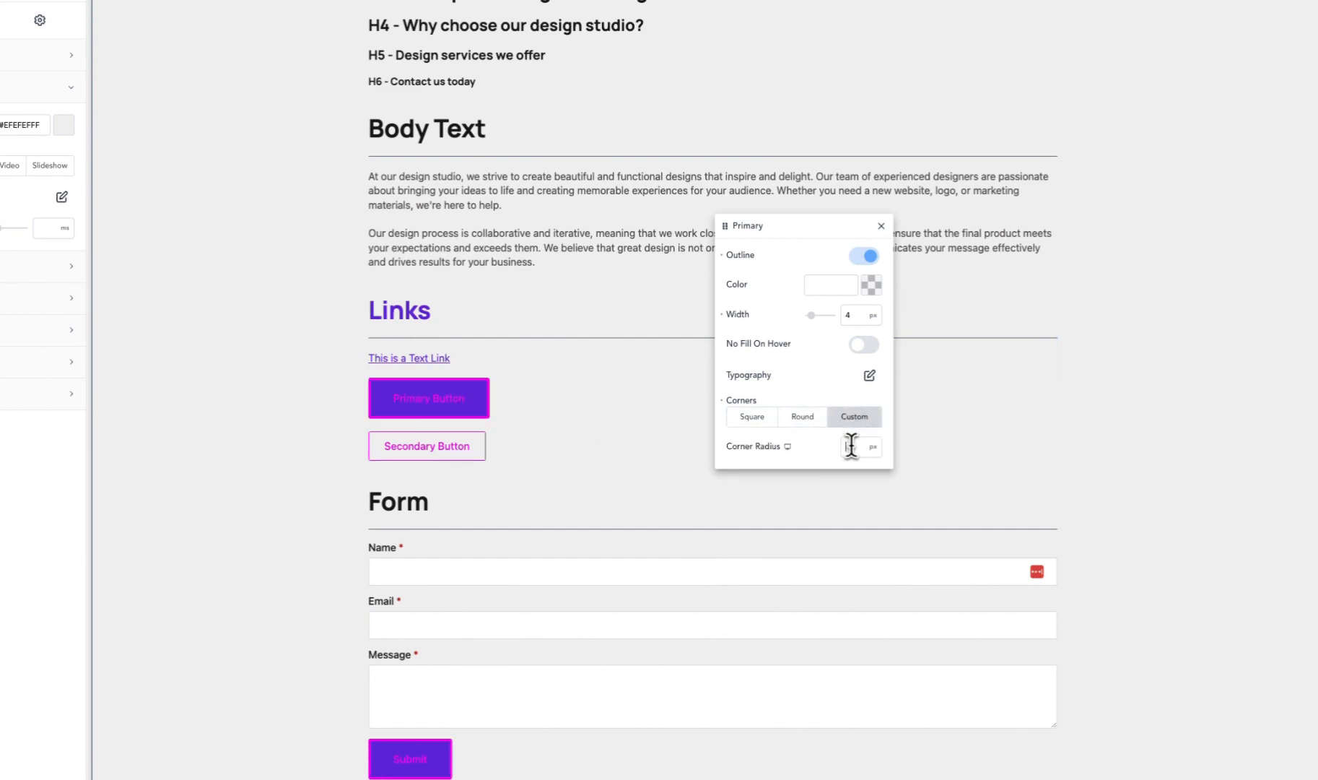
text(15)
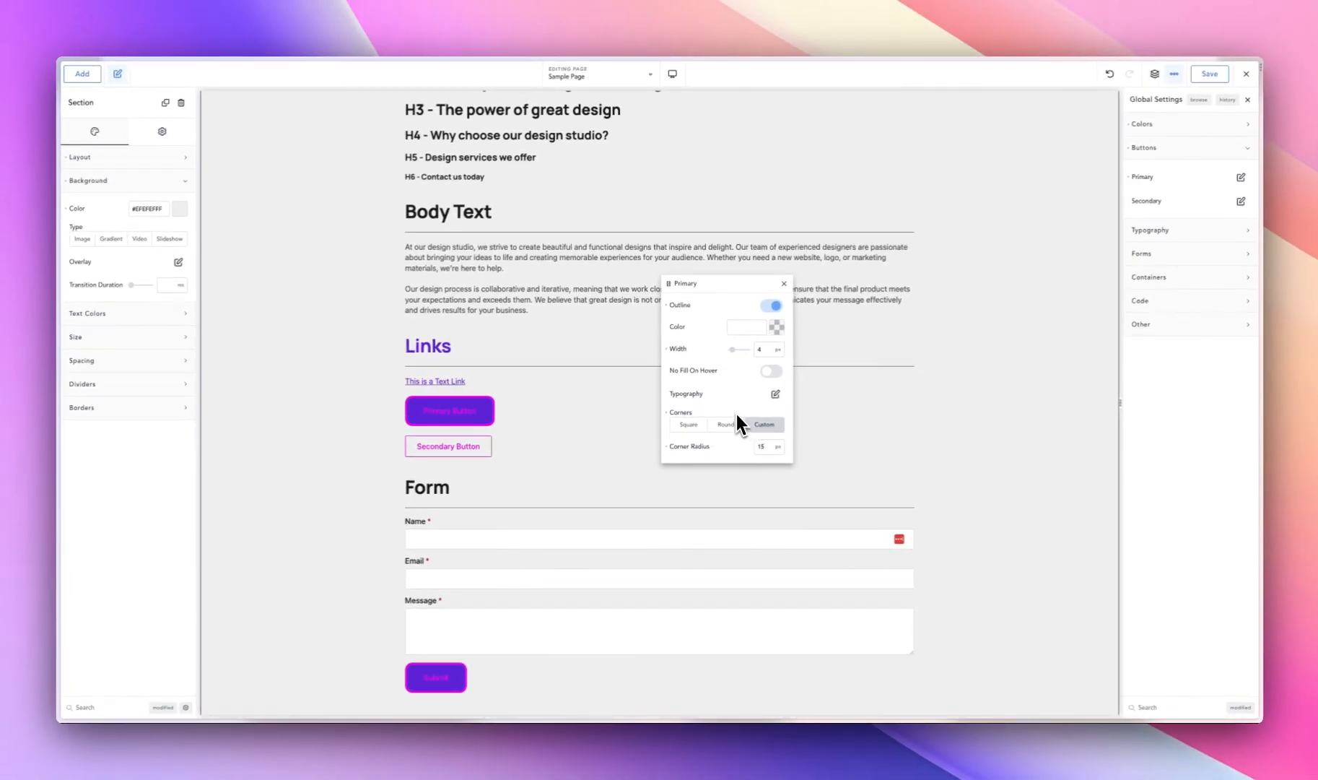
click(1185, 196)
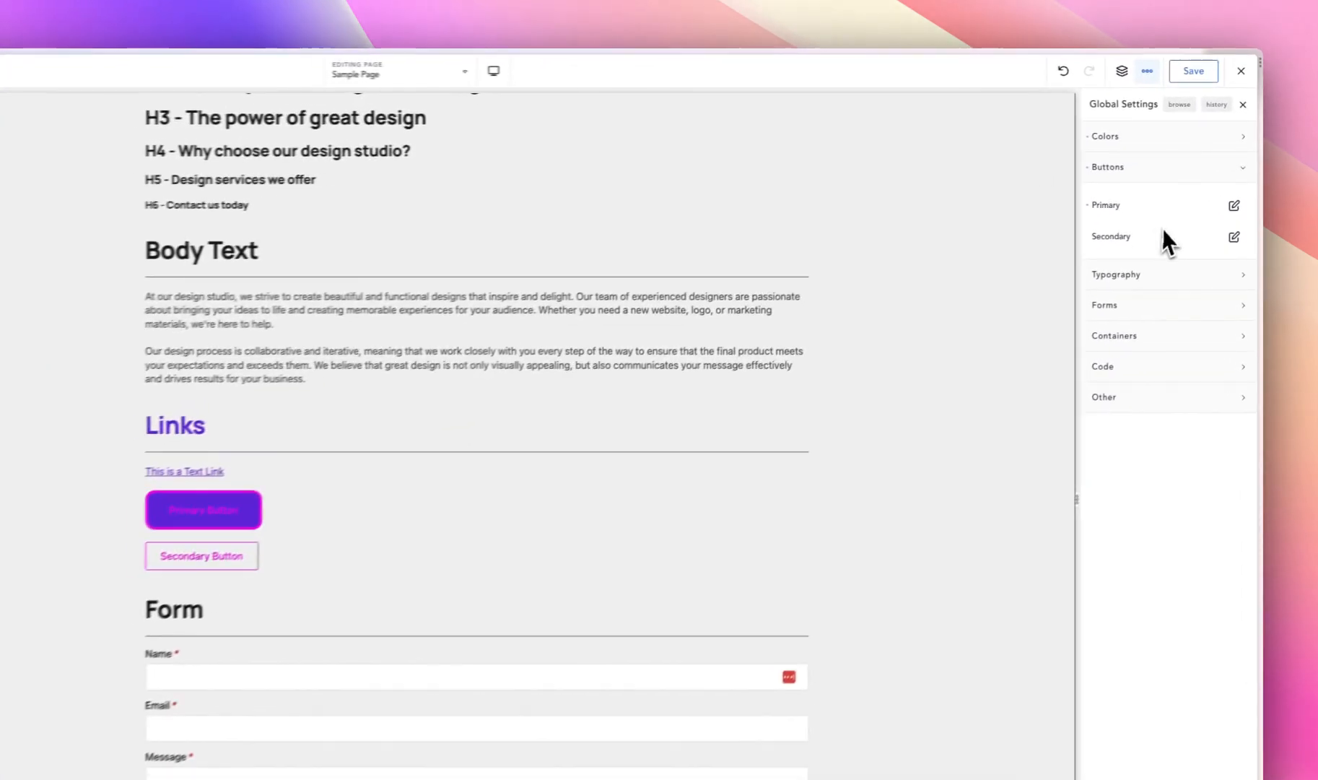
- Give the global Secondary button style a custom corner radius of 15 px and open its size settings
click(1241, 201)
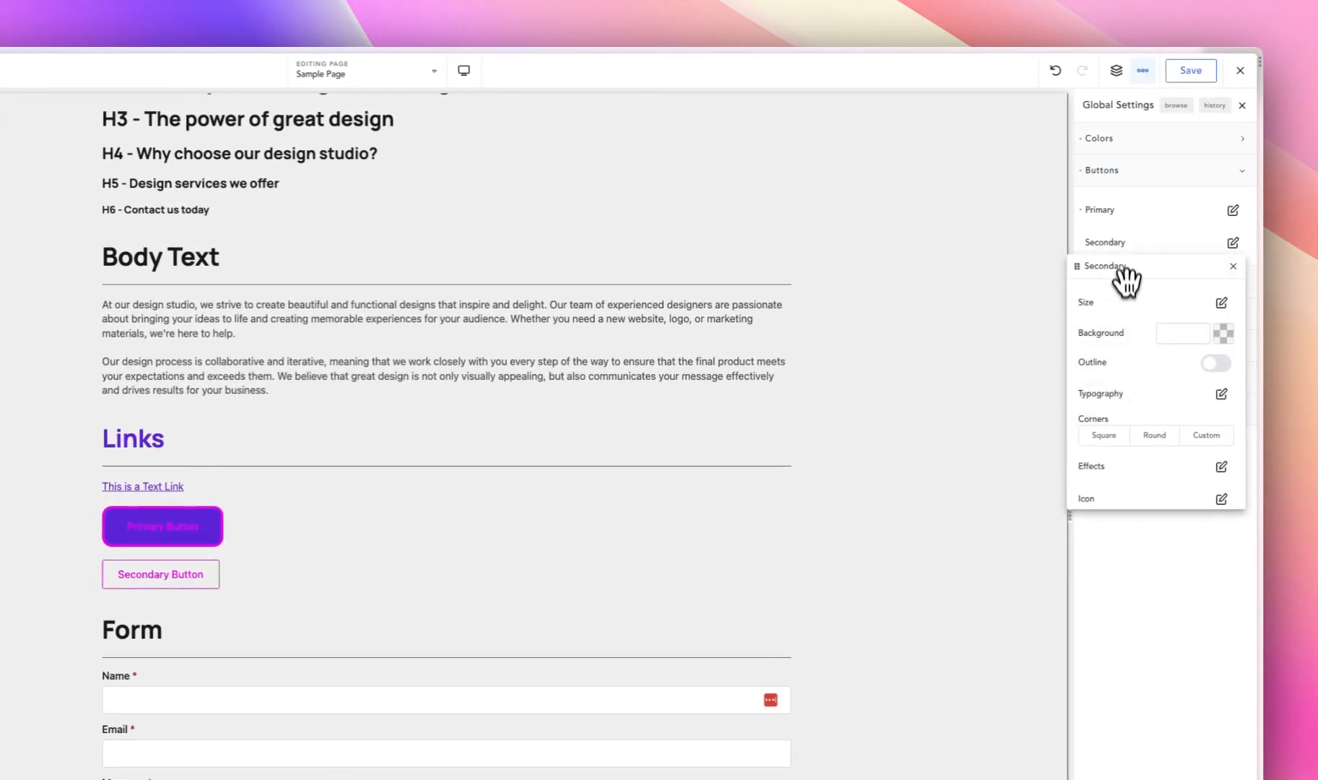
drag(1125, 266, 583, 256)
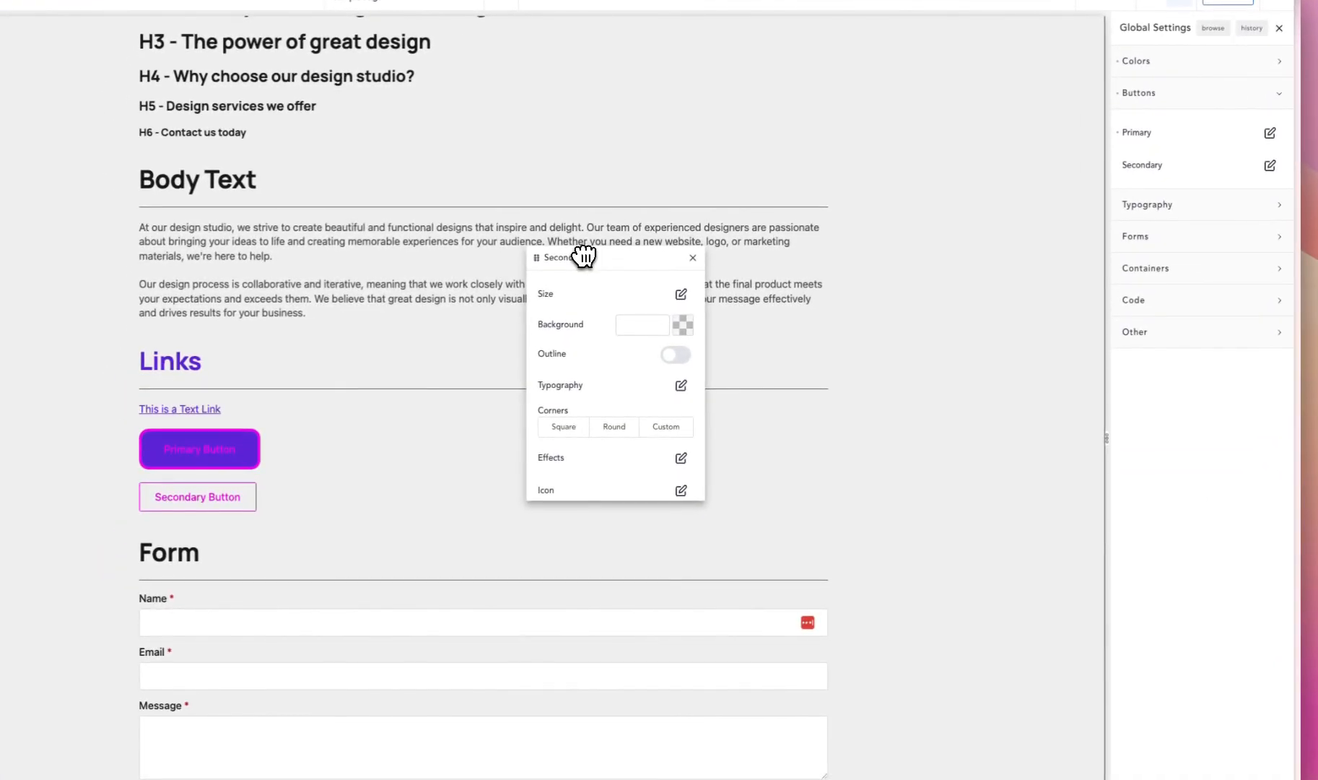
click(666, 426)
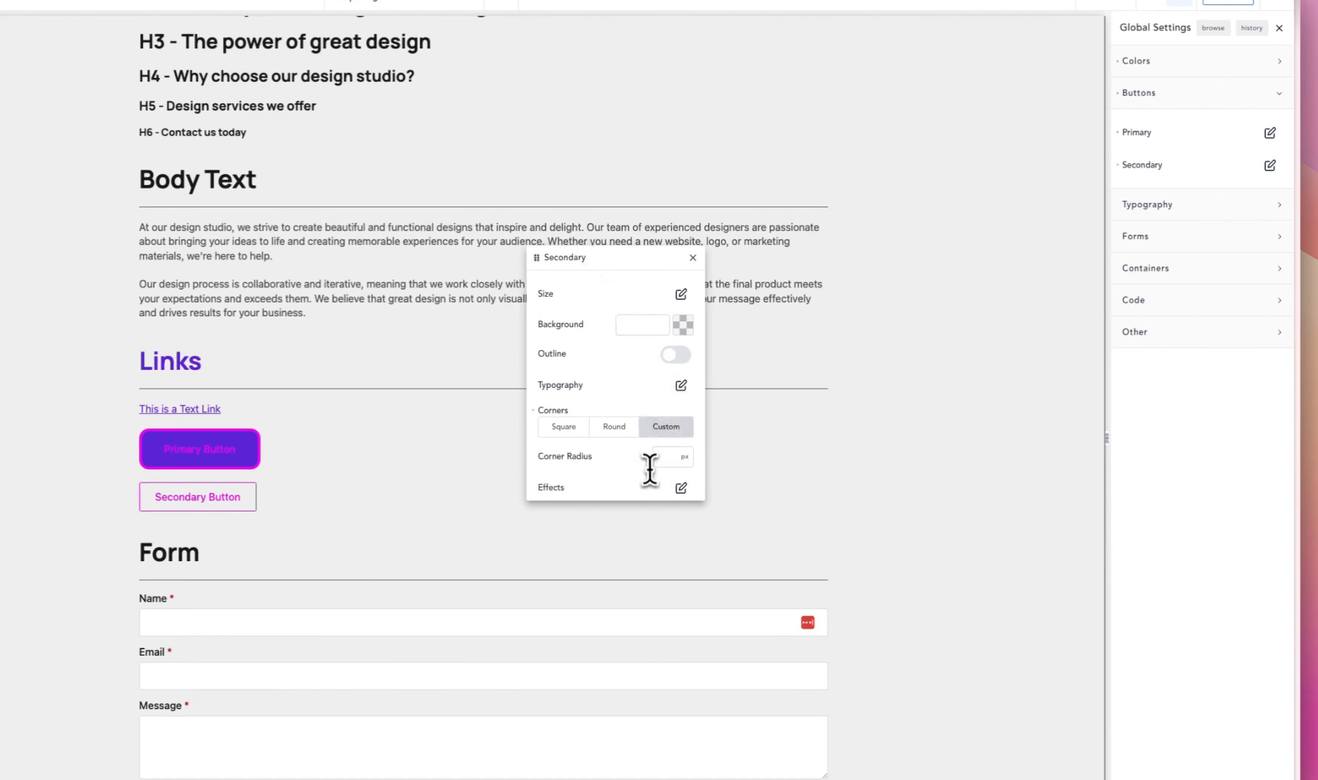
click(658, 461)
text(15)
click(680, 295)
- Try the Large size preset on the Secondary button and clear it again
click(671, 326)
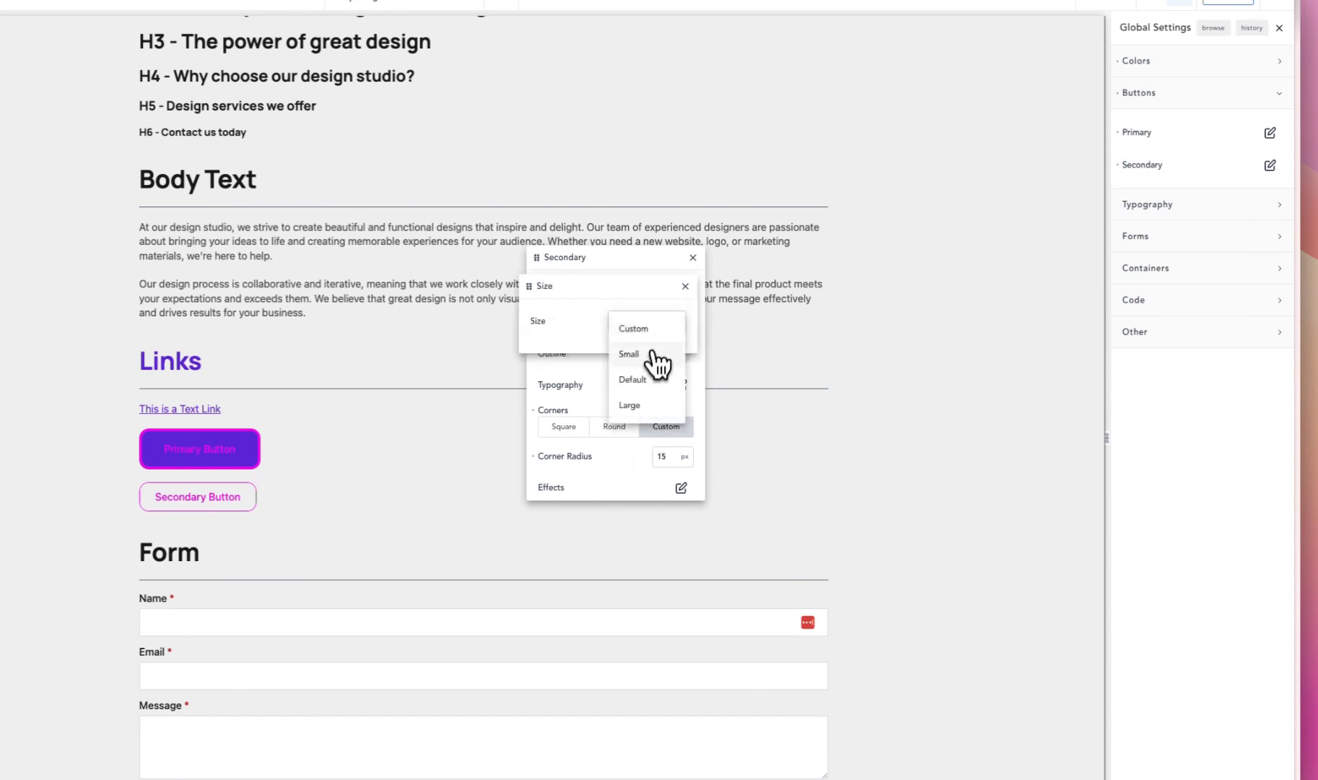
click(641, 404)
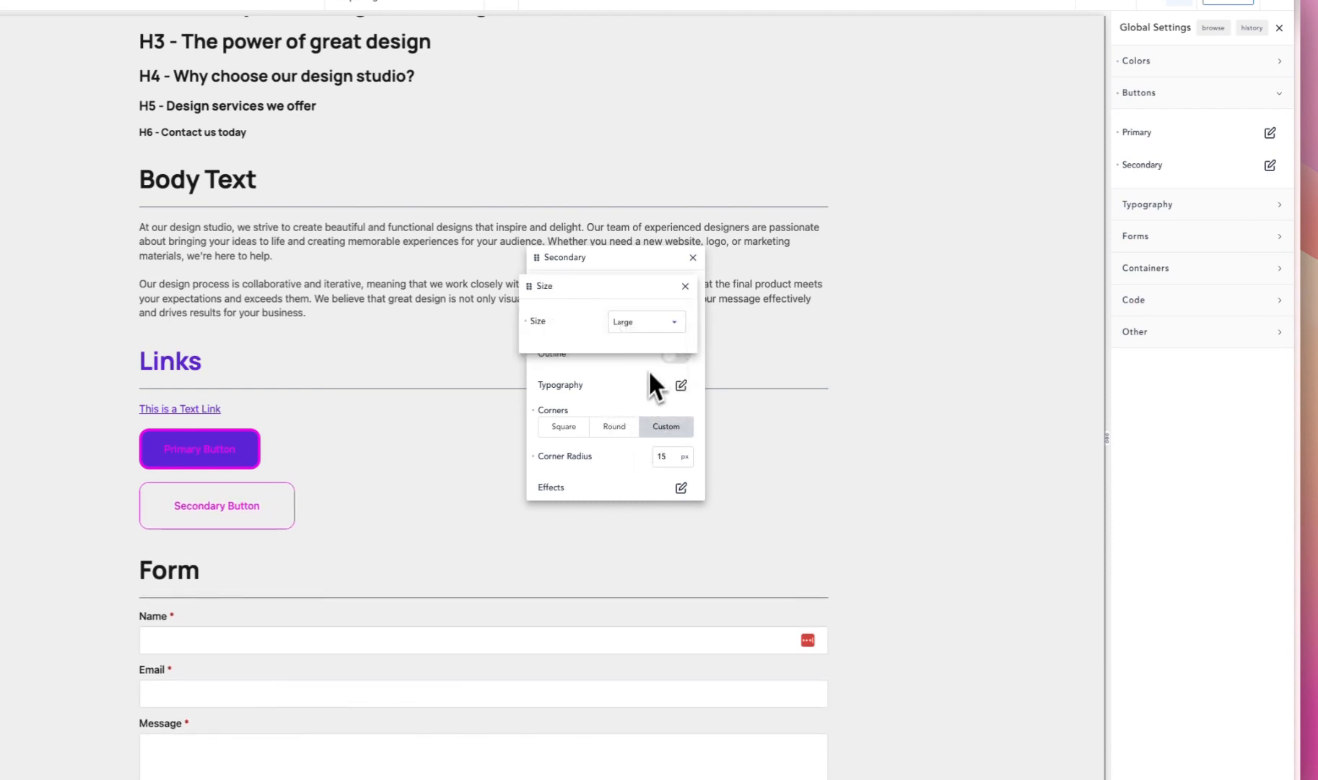
click(528, 321)
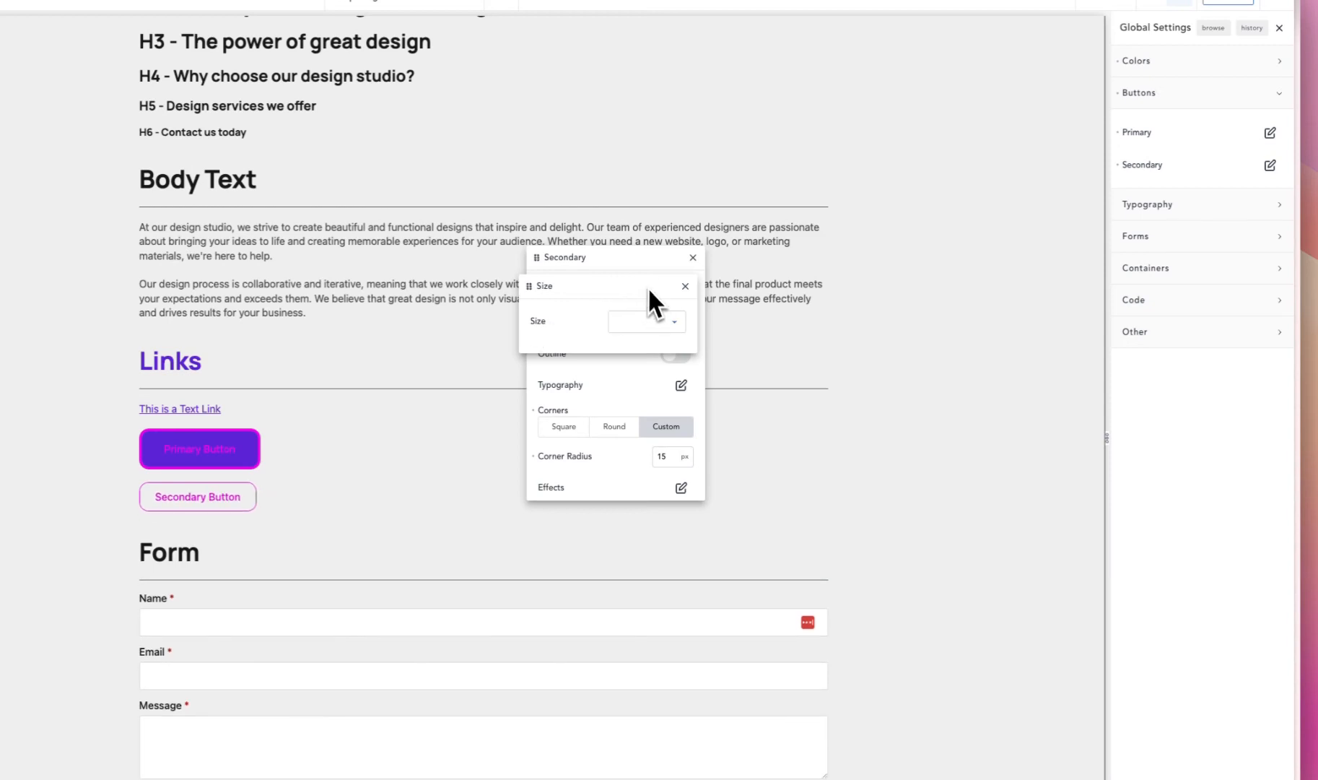
- Set the Secondary button's size to Custom with 20 px padding on all sides
click(652, 325)
click(650, 335)
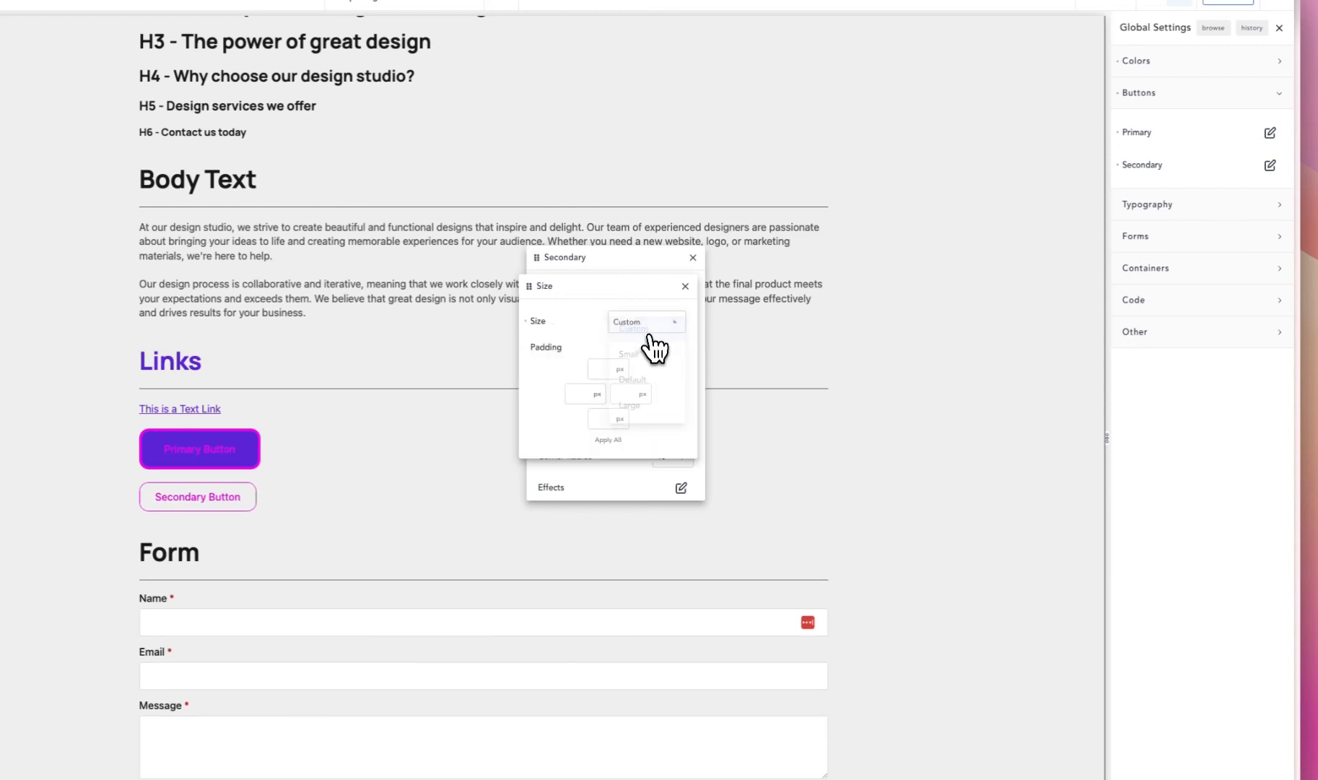
click(602, 369)
text(20)
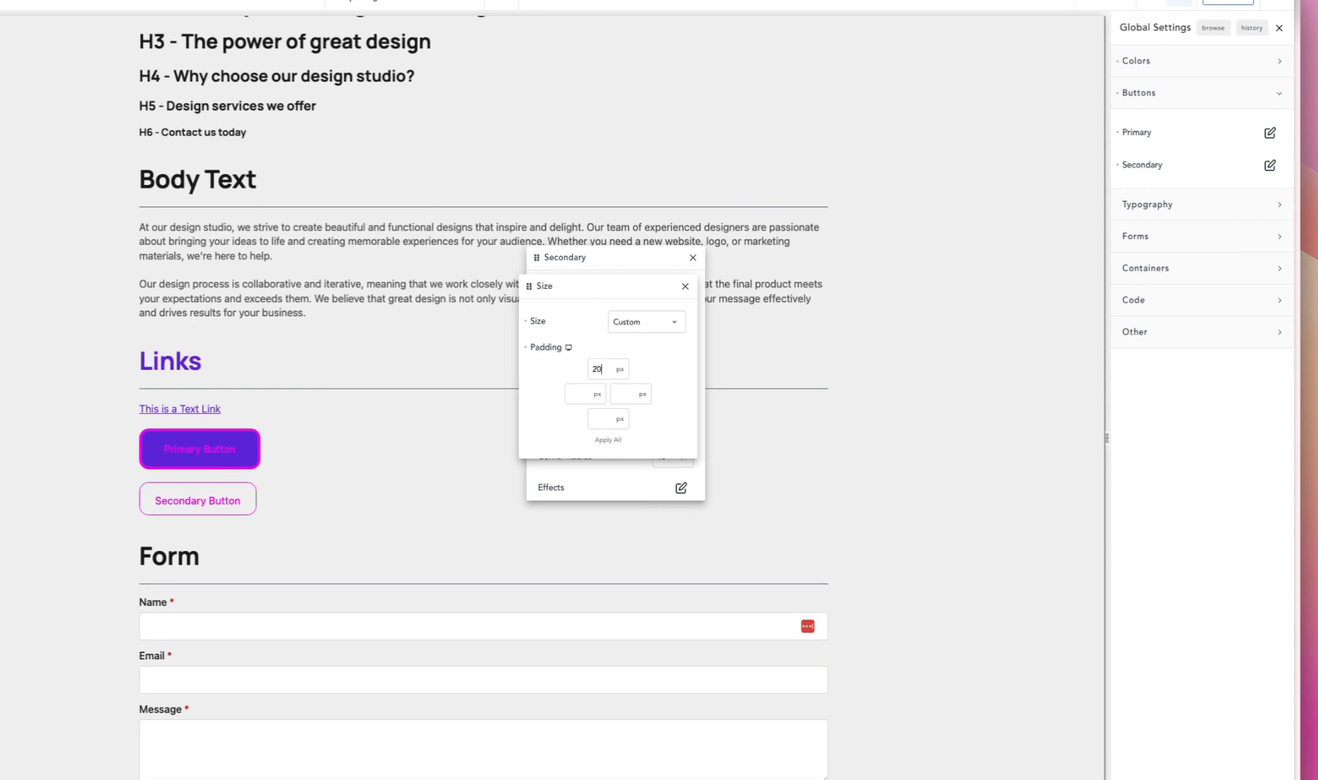
click(608, 440)
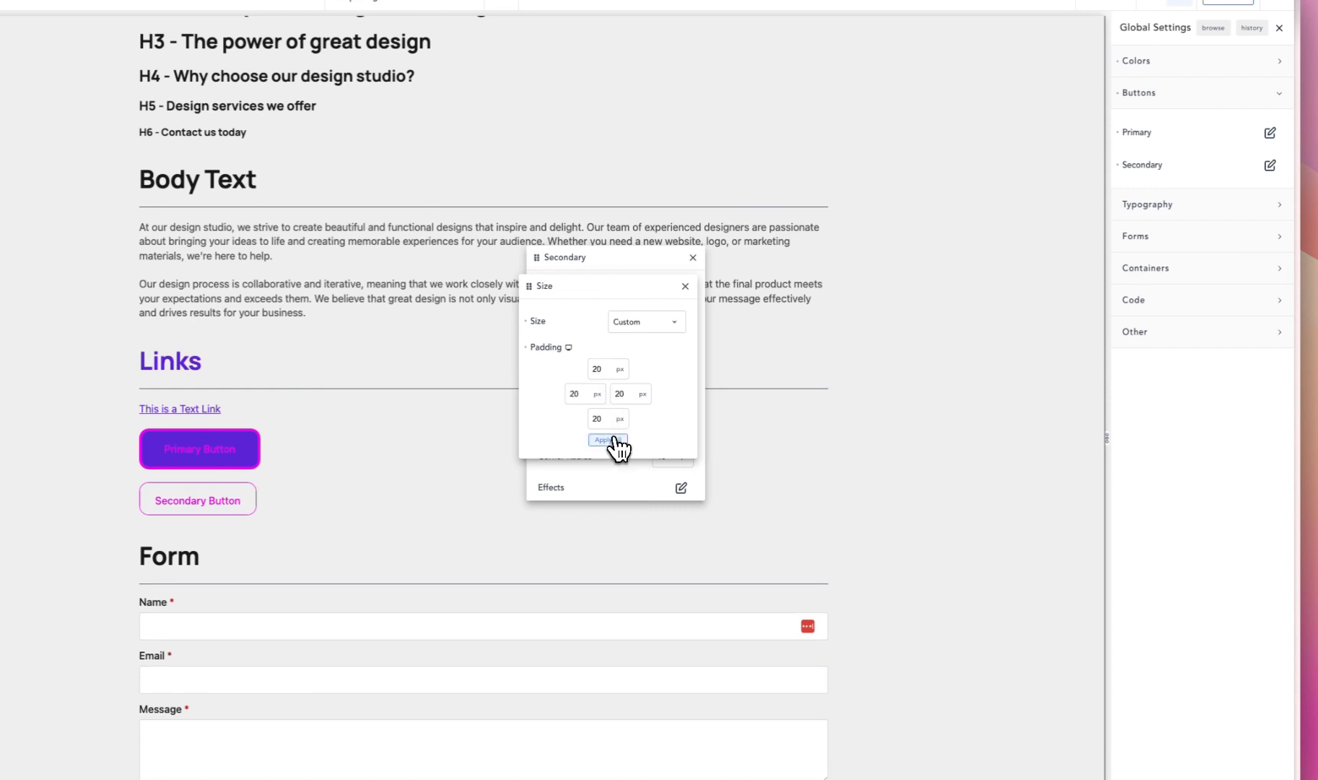
- Set the Secondary button's left and right padding to 35 px and close its size and style settings
double_click(579, 394)
text(3)
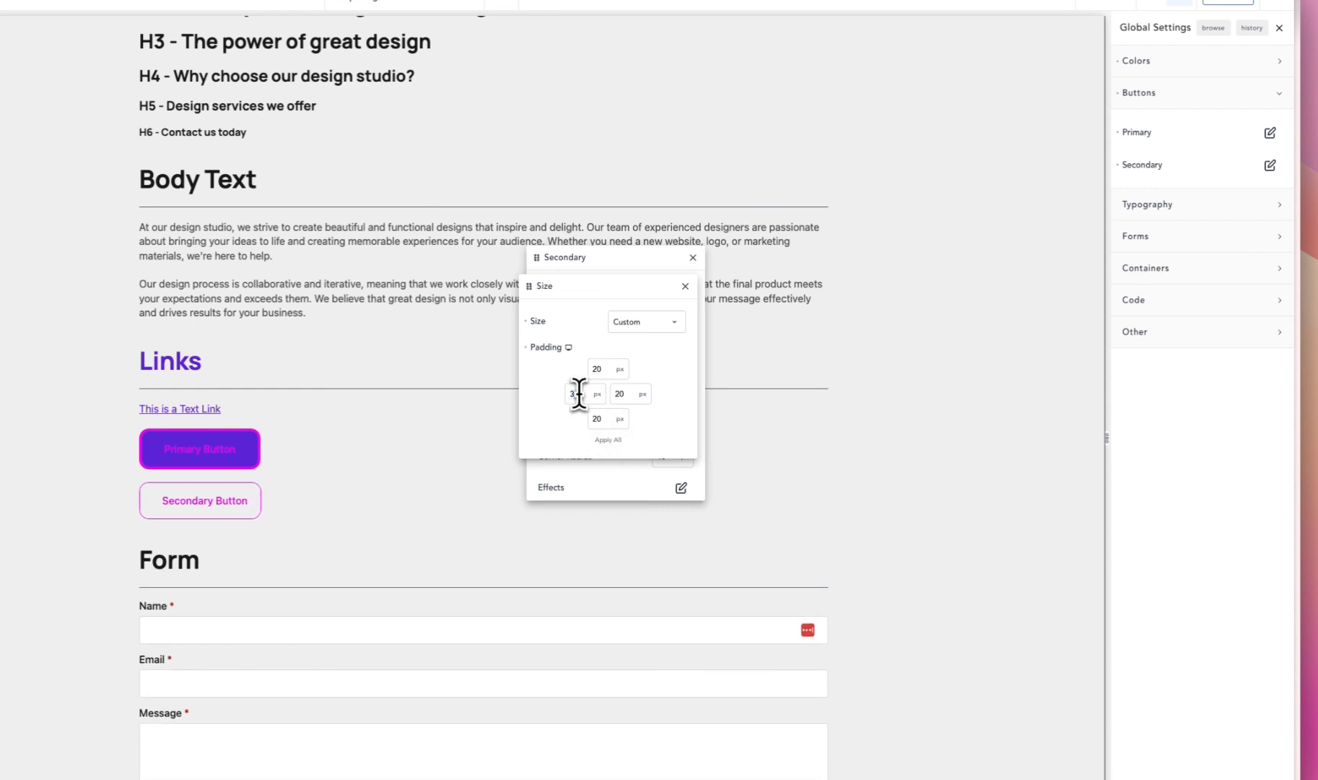
text(5)
key(Tab)
text(35)
click(685, 286)
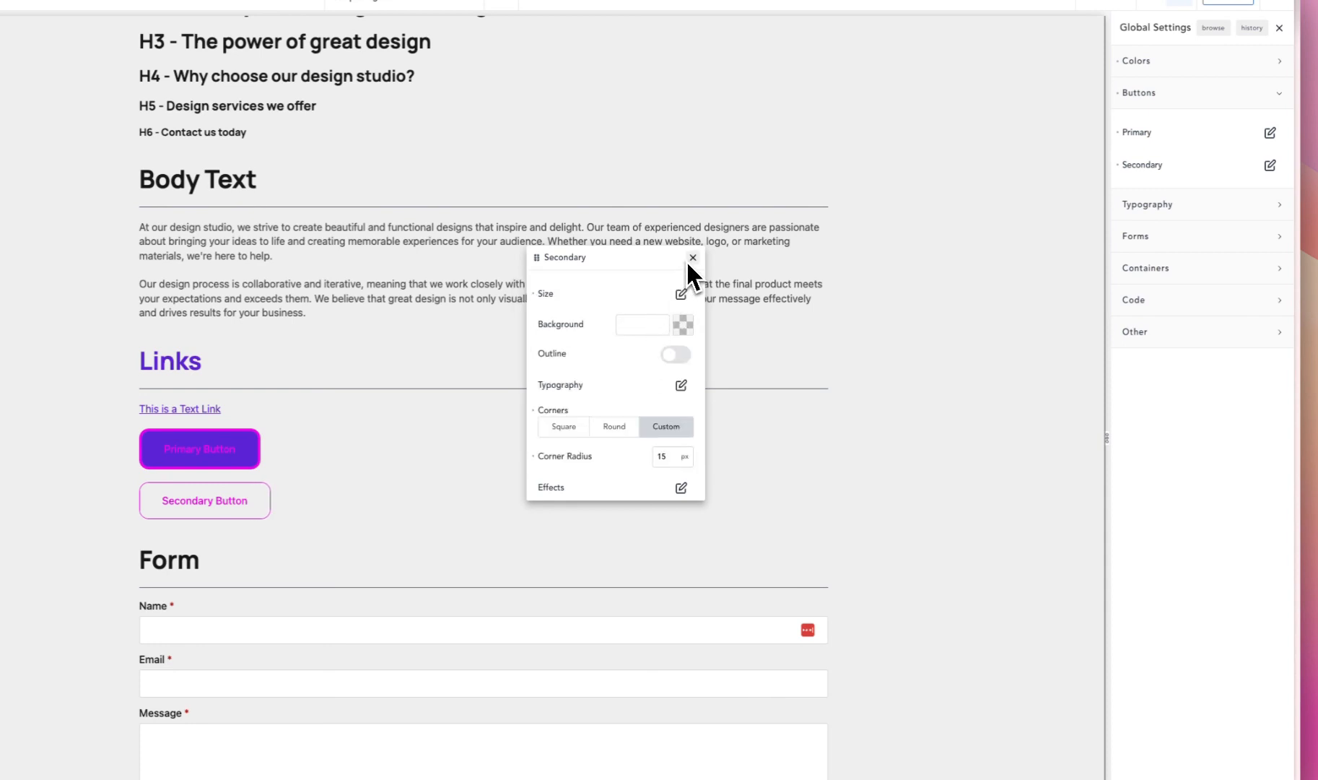
click(690, 259)
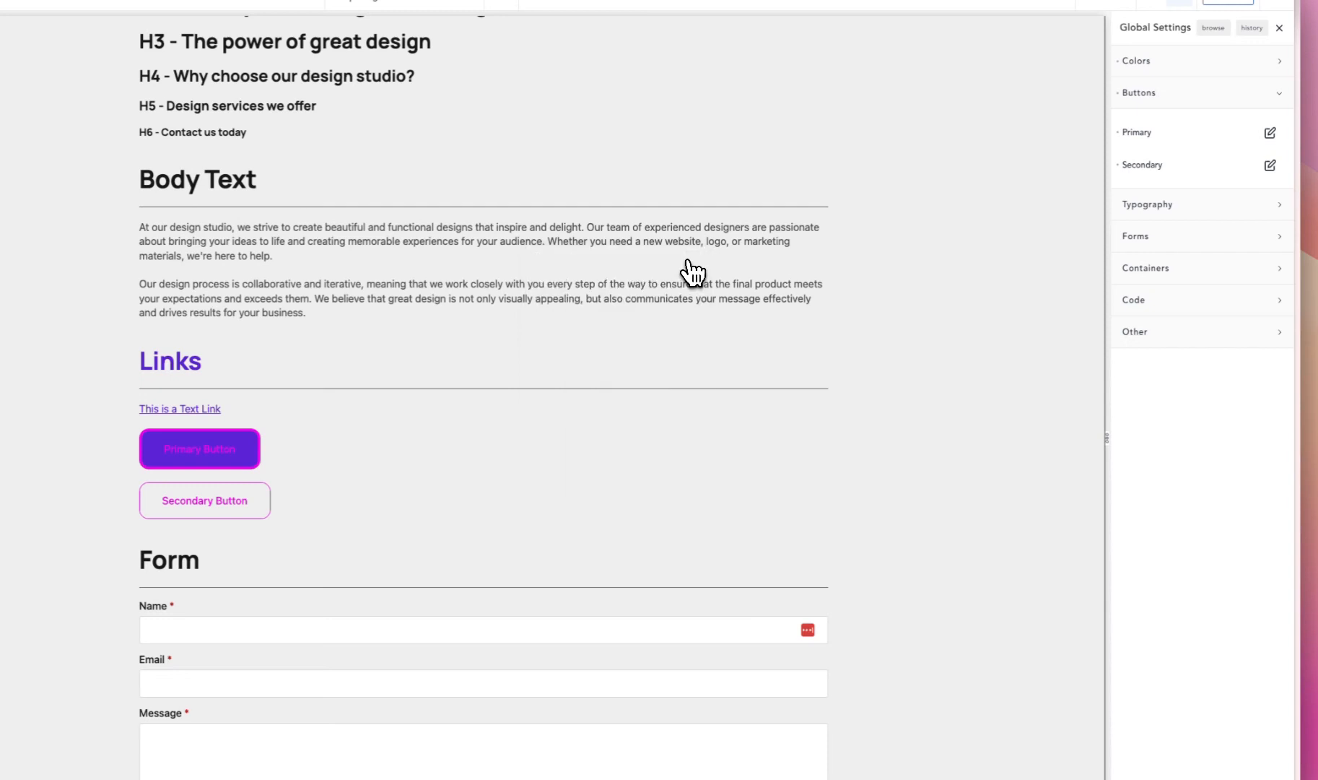
- Open the global Typography settings in place of the button settings and view the available heading fonts
click(1231, 102)
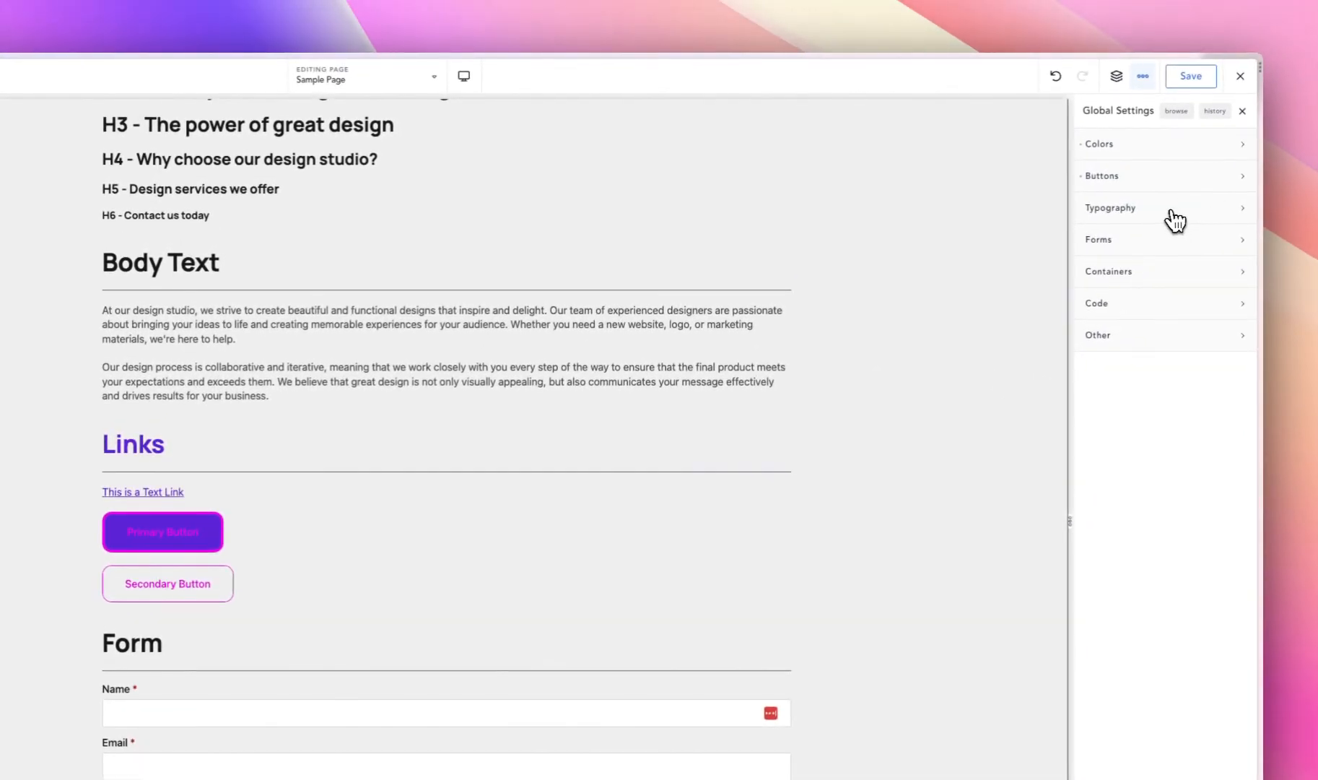
click(1174, 215)
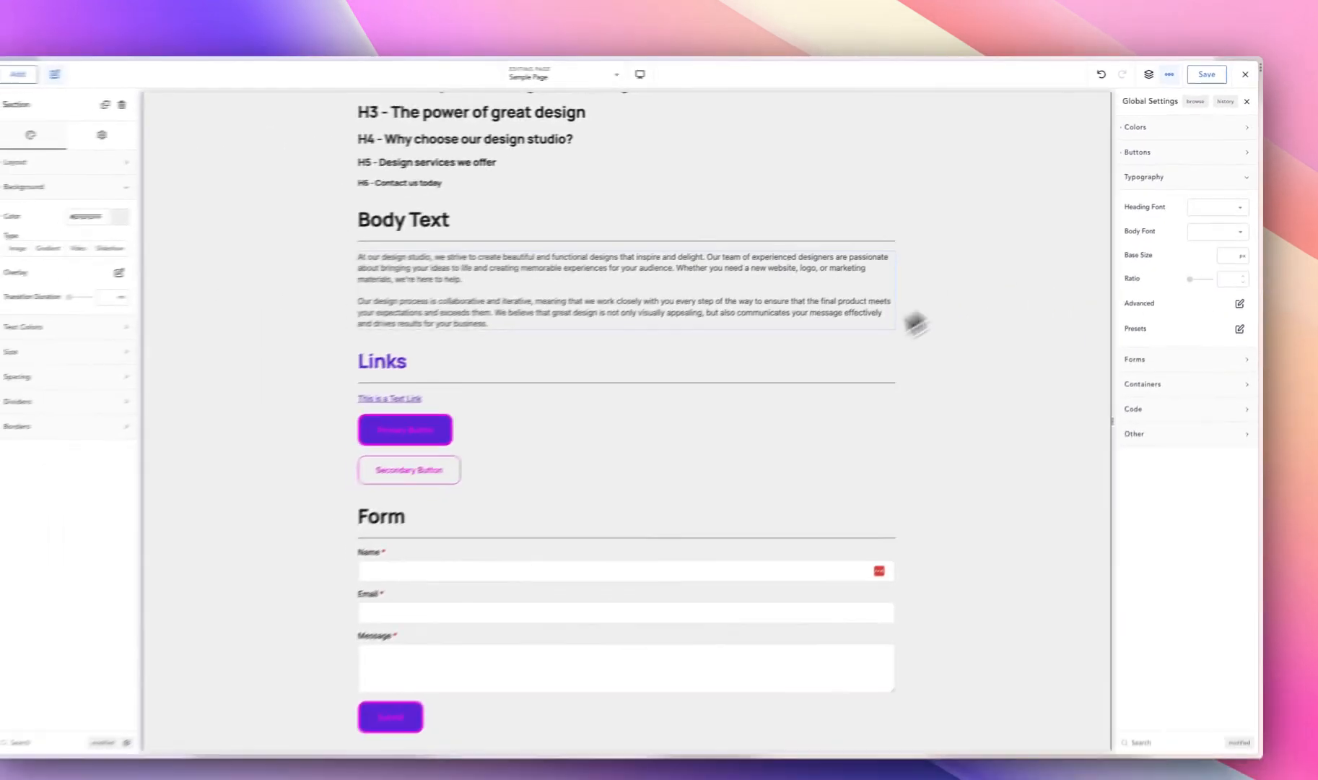
scroll(815, 397, up, 10)
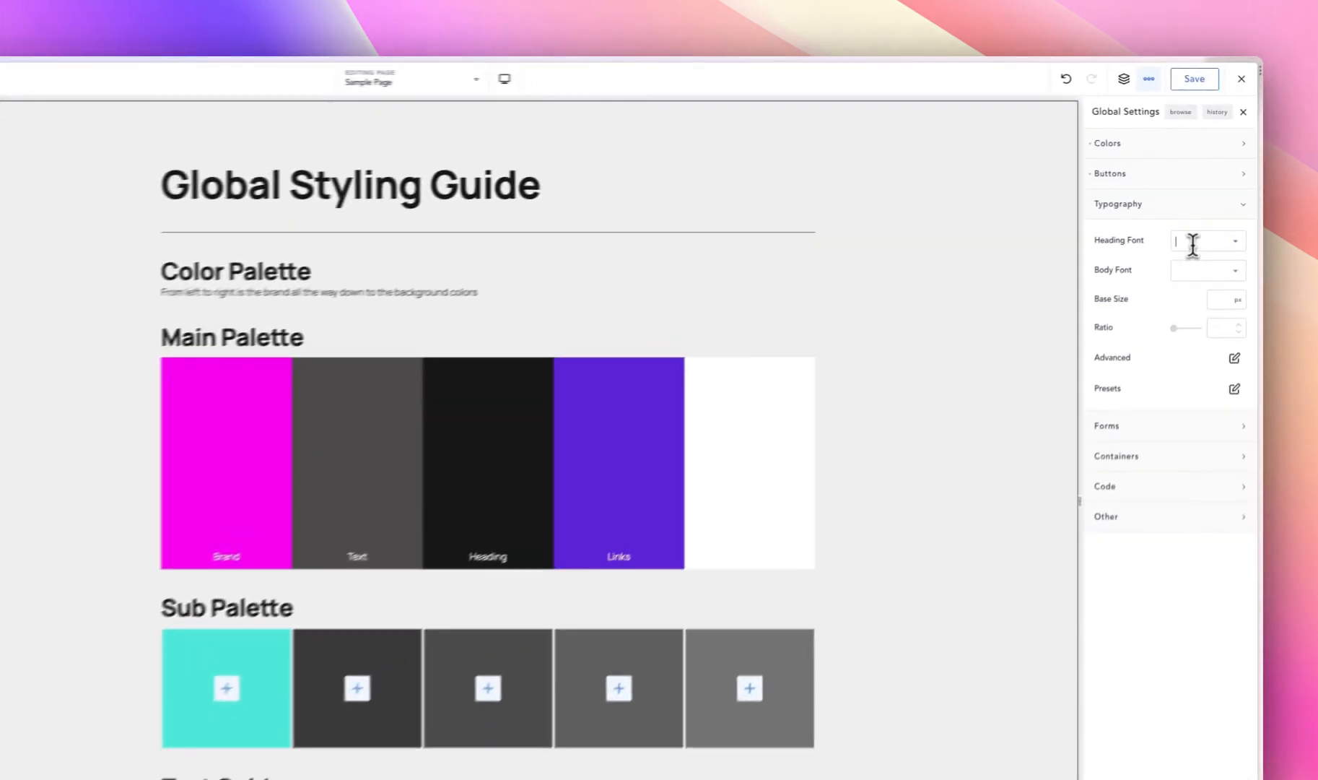
click(1209, 200)
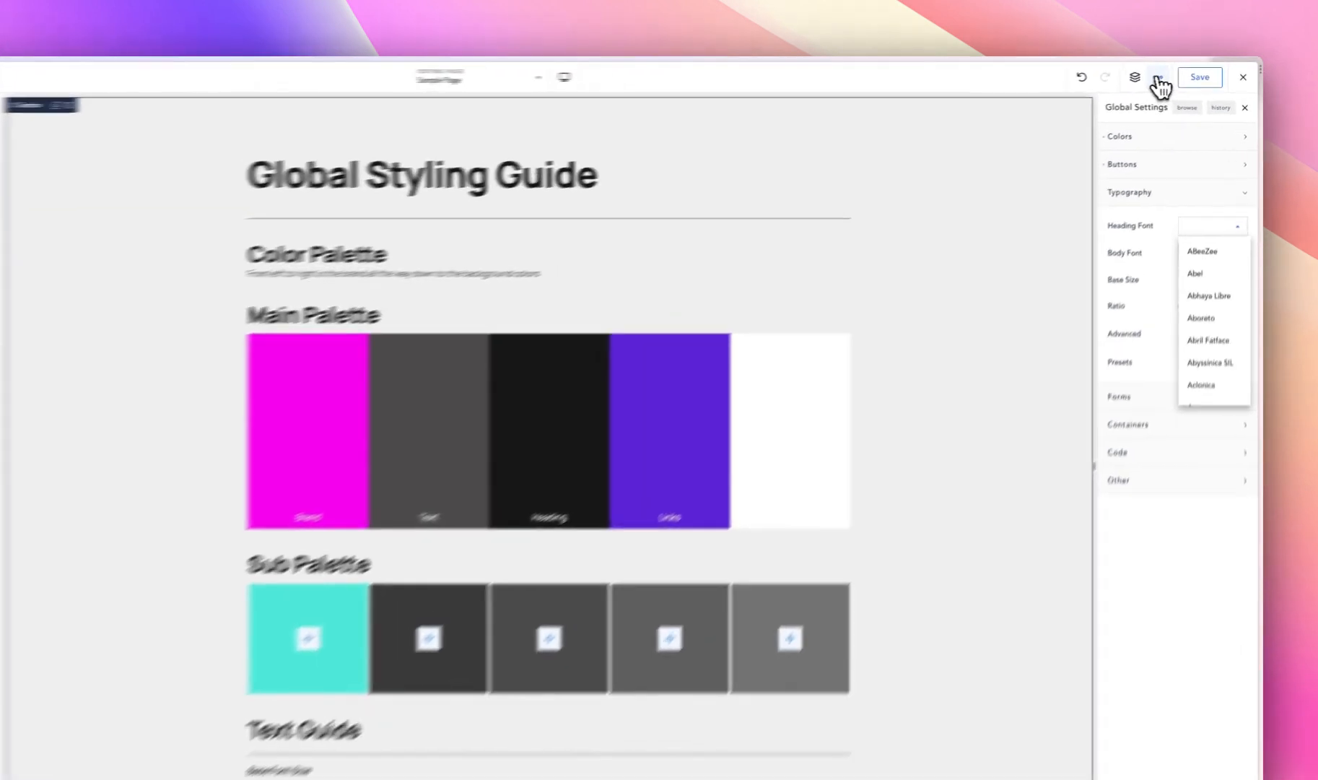
- Open the custom font settings in the builder preferences
click(1175, 73)
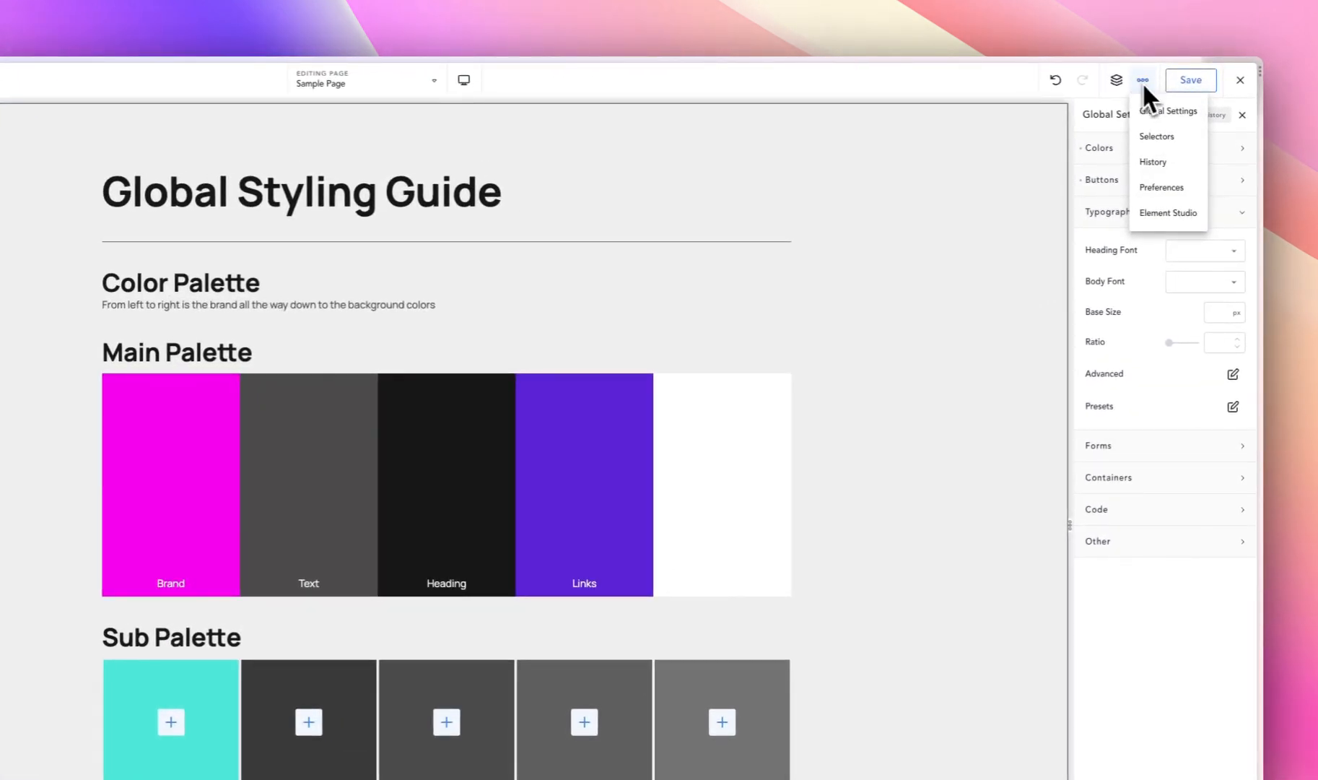
click(1188, 82)
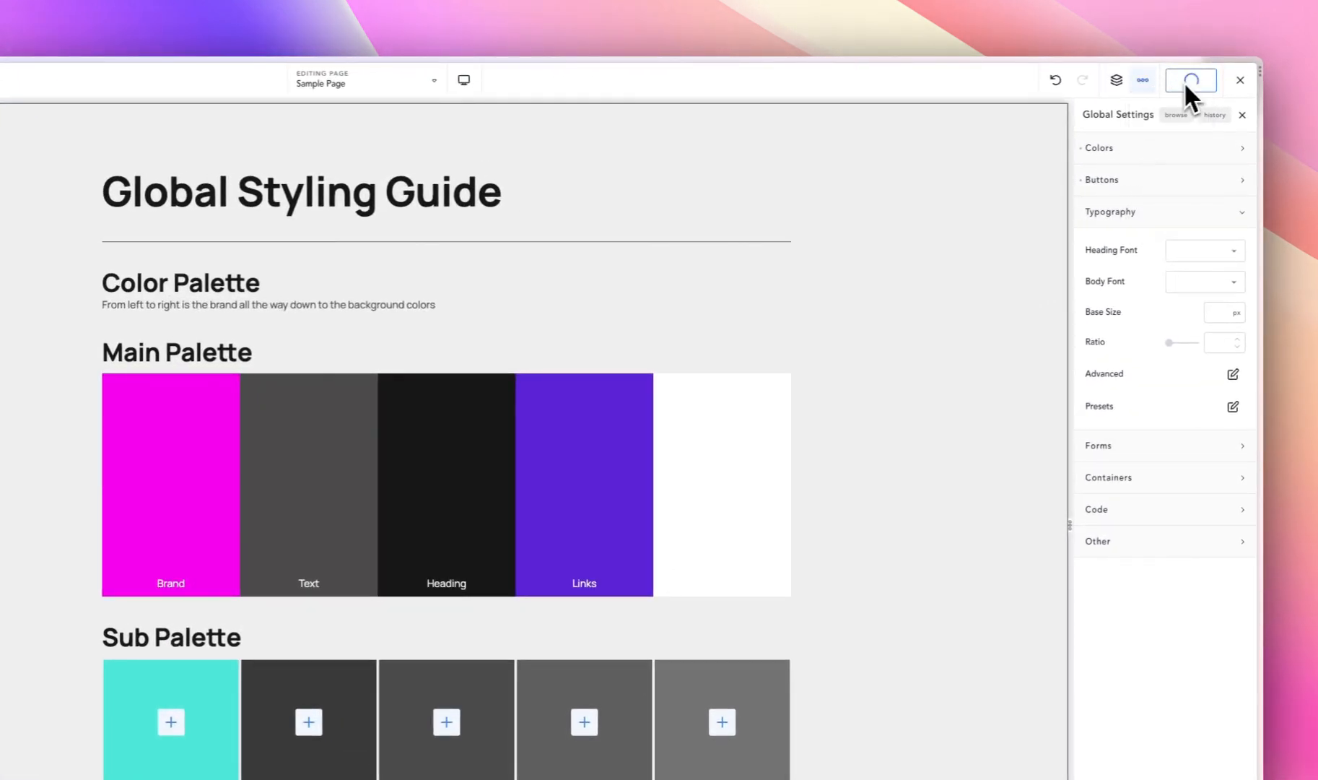
click(1145, 81)
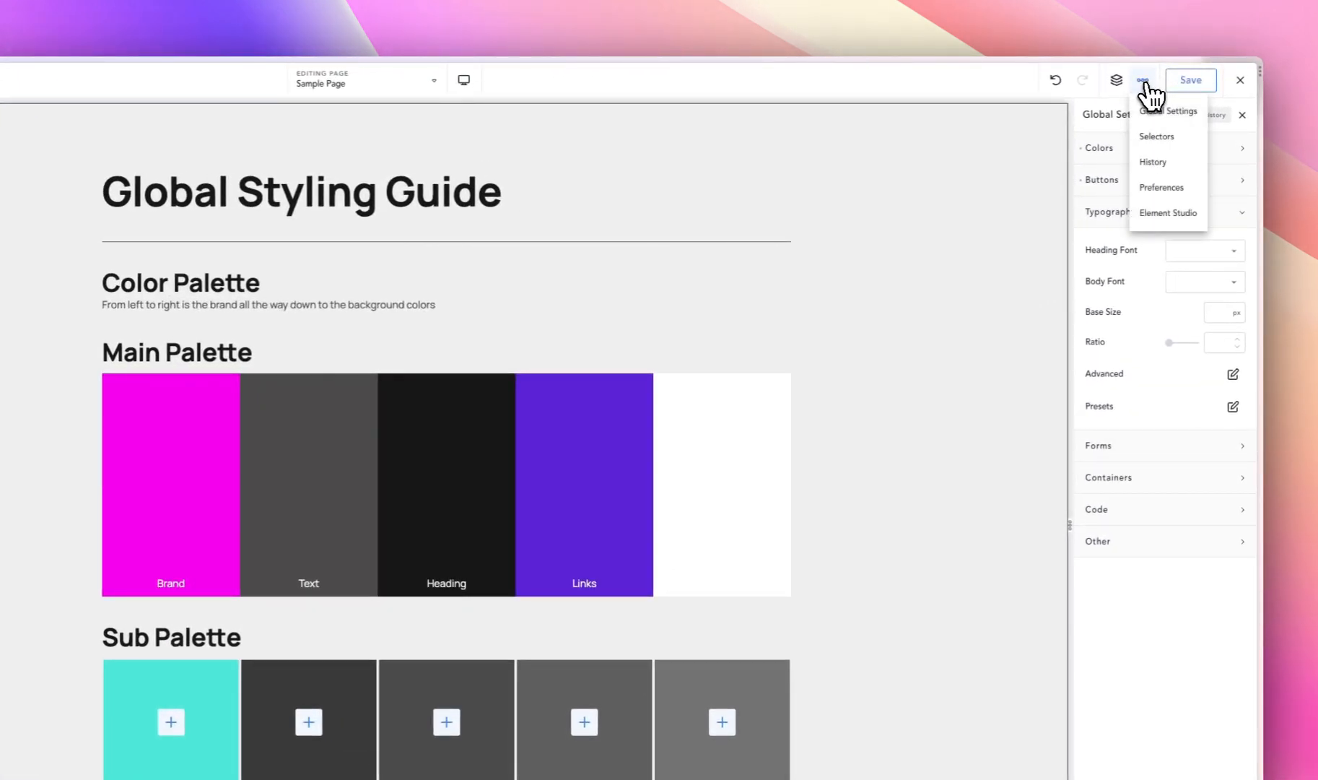
click(1164, 189)
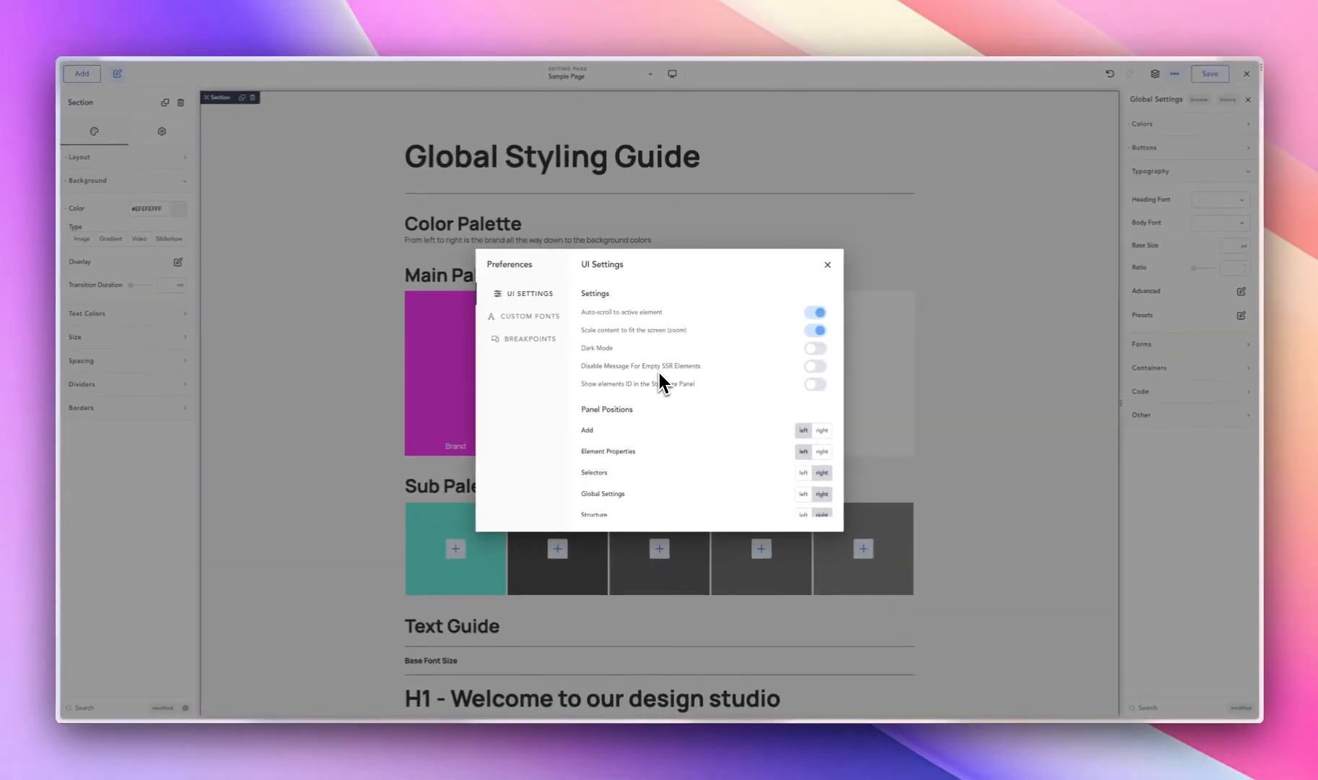
click(527, 315)
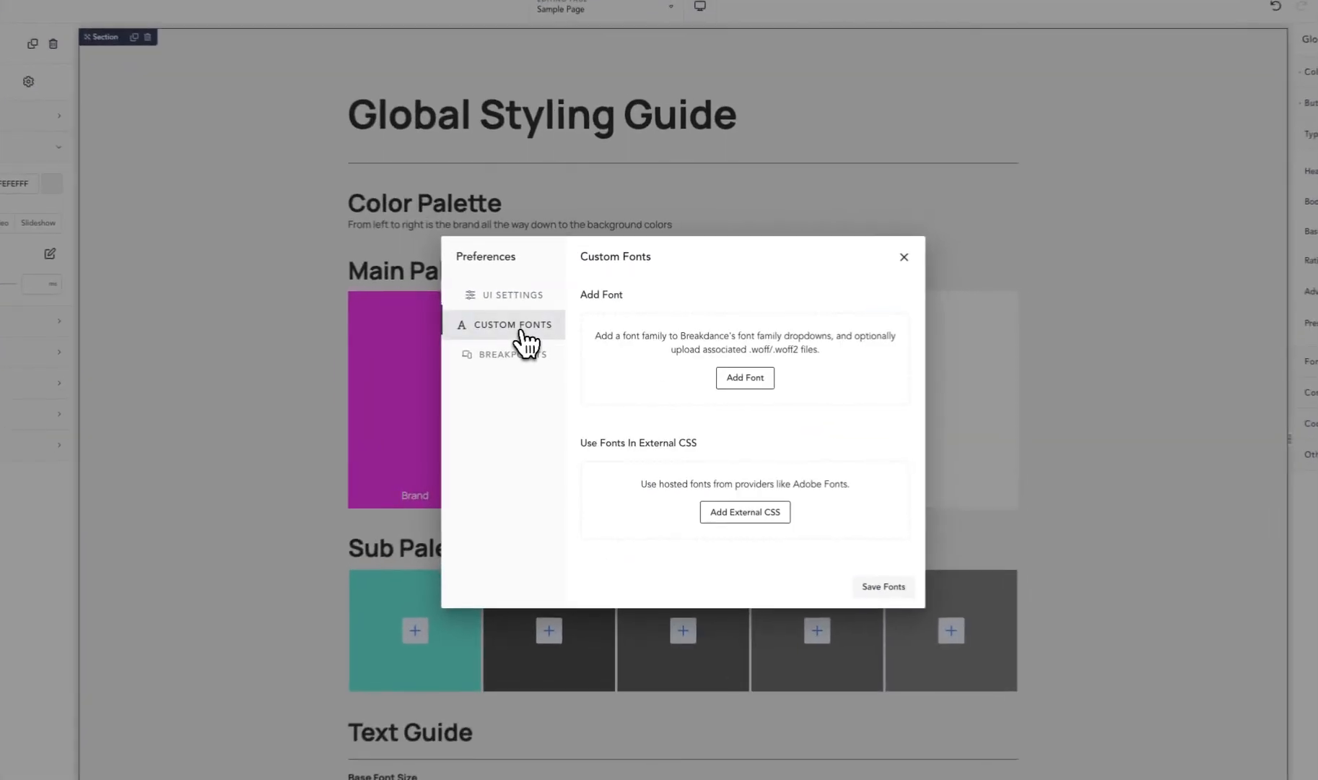
- Add a new custom font family named Clash and look over its font file and external CSS options
click(750, 380)
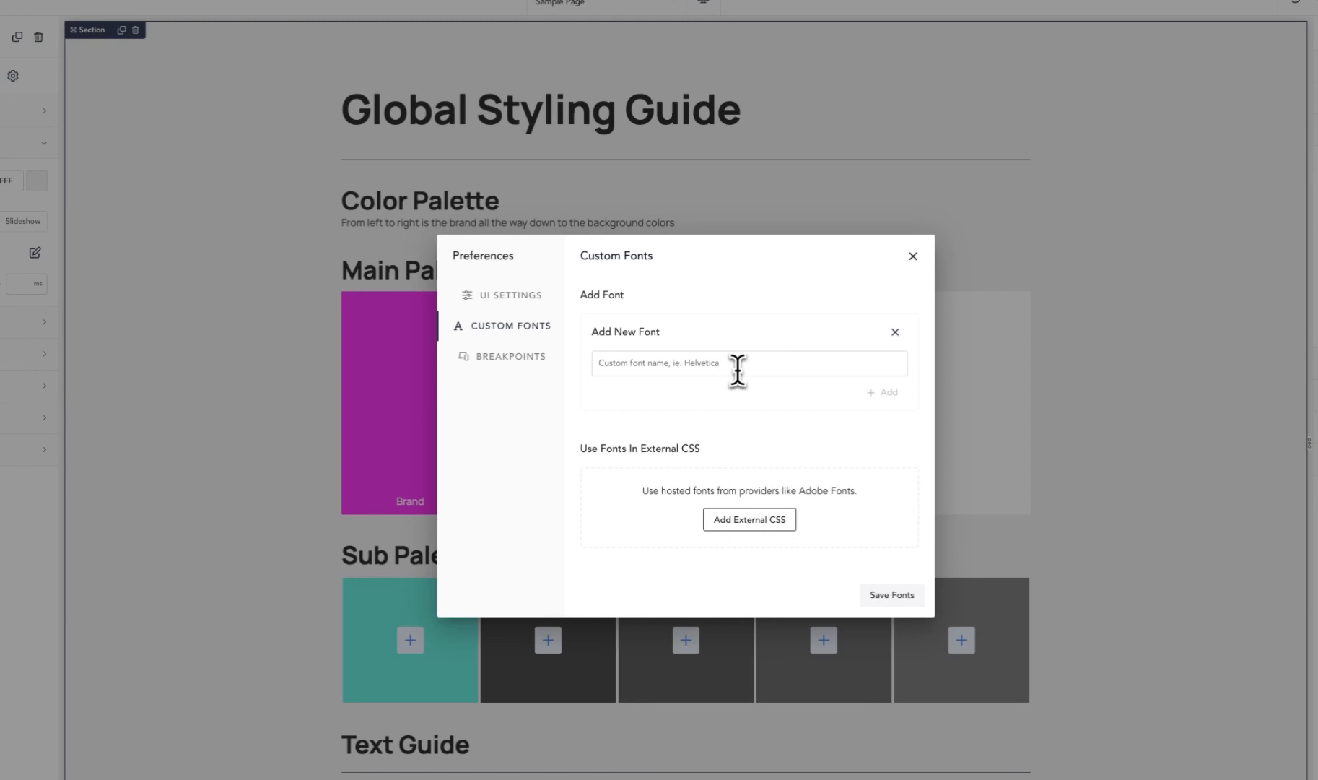
text(C)
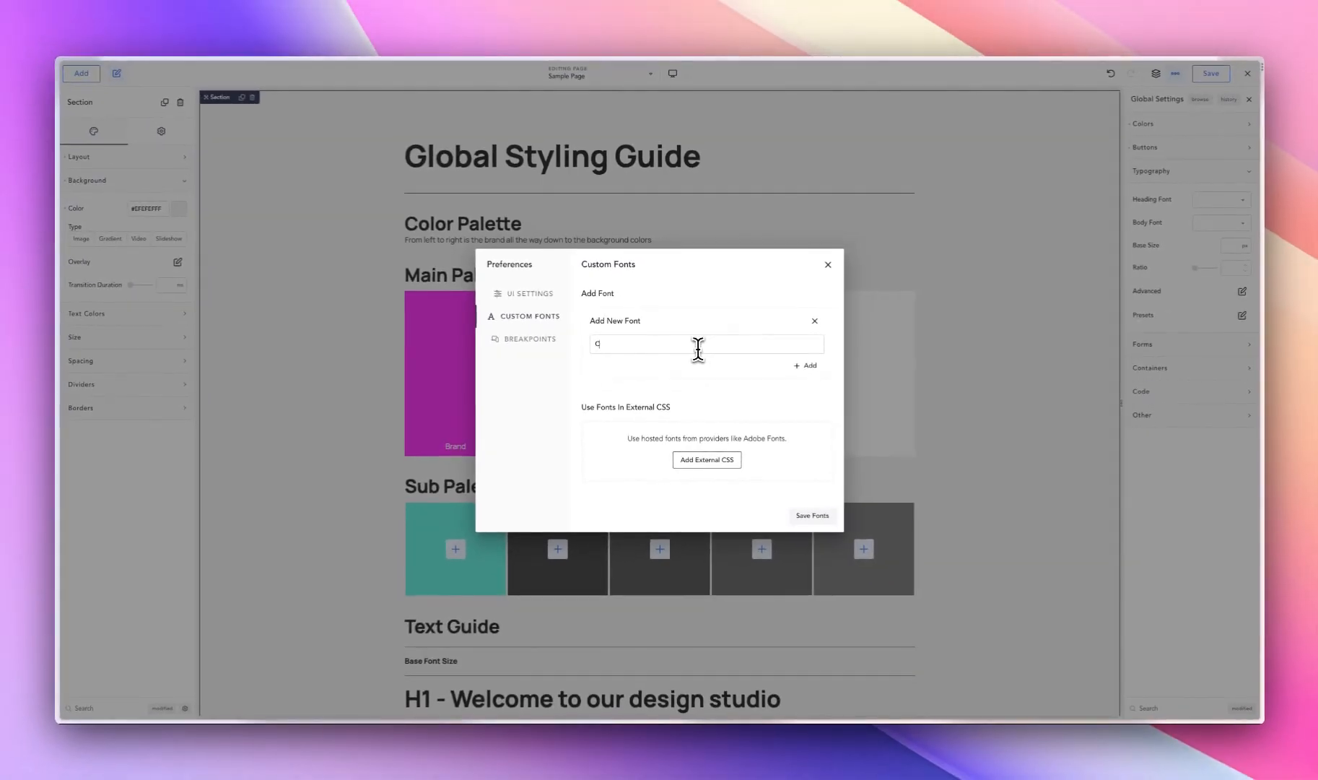
text(lash)
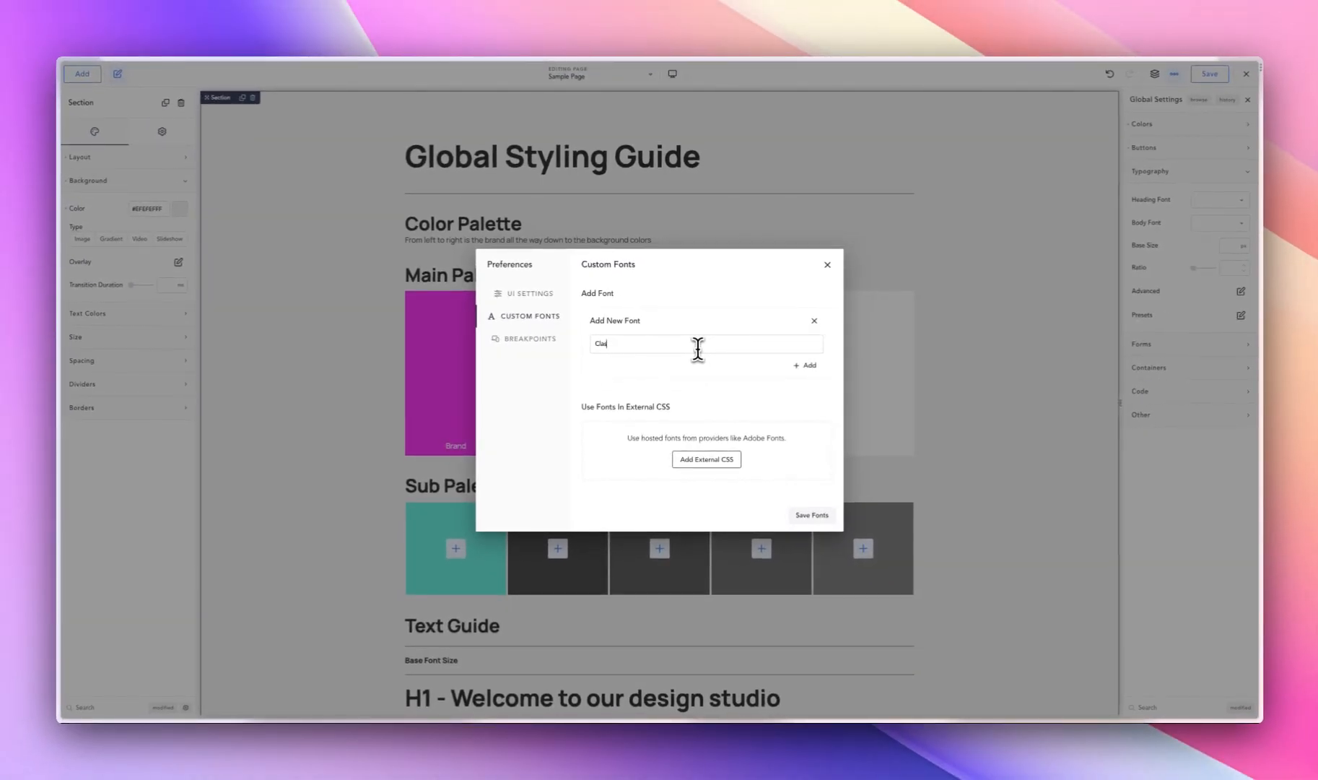
key(BackSpace)
text(Cla)
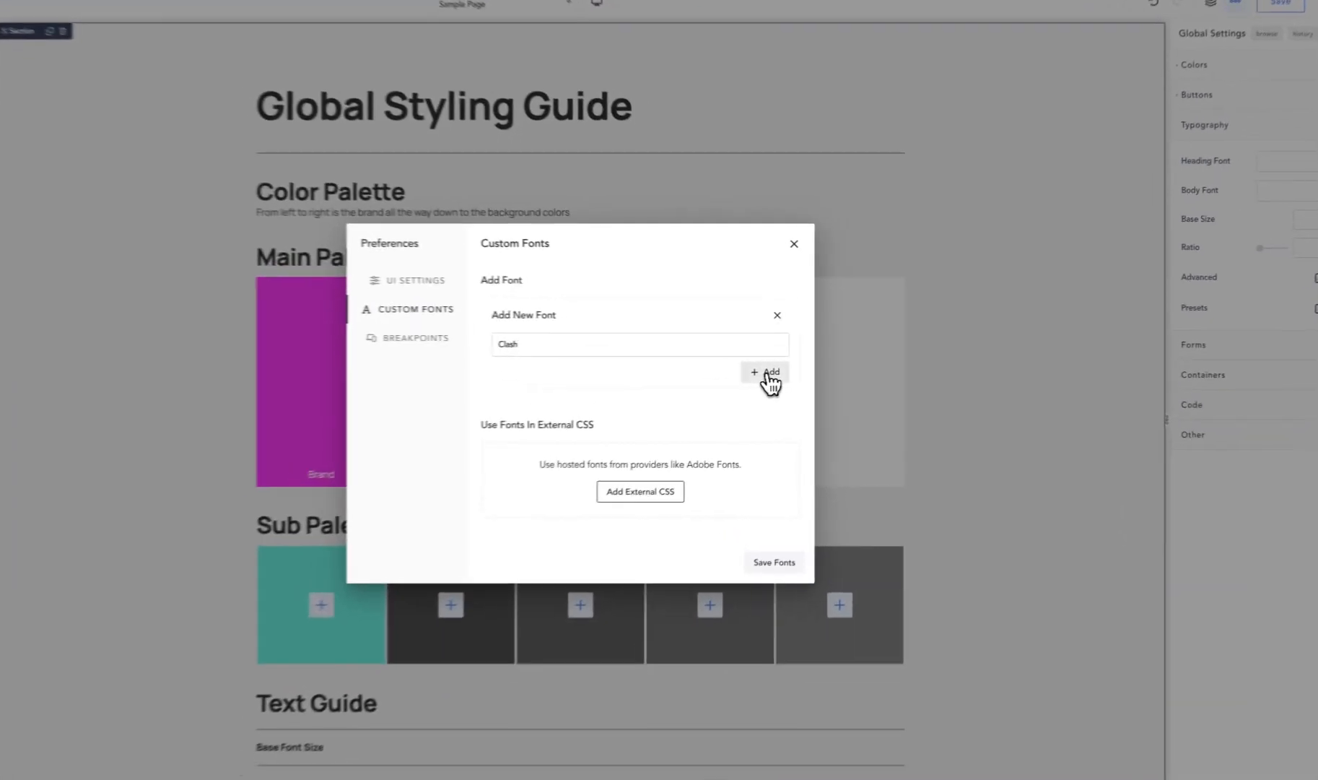
click(804, 365)
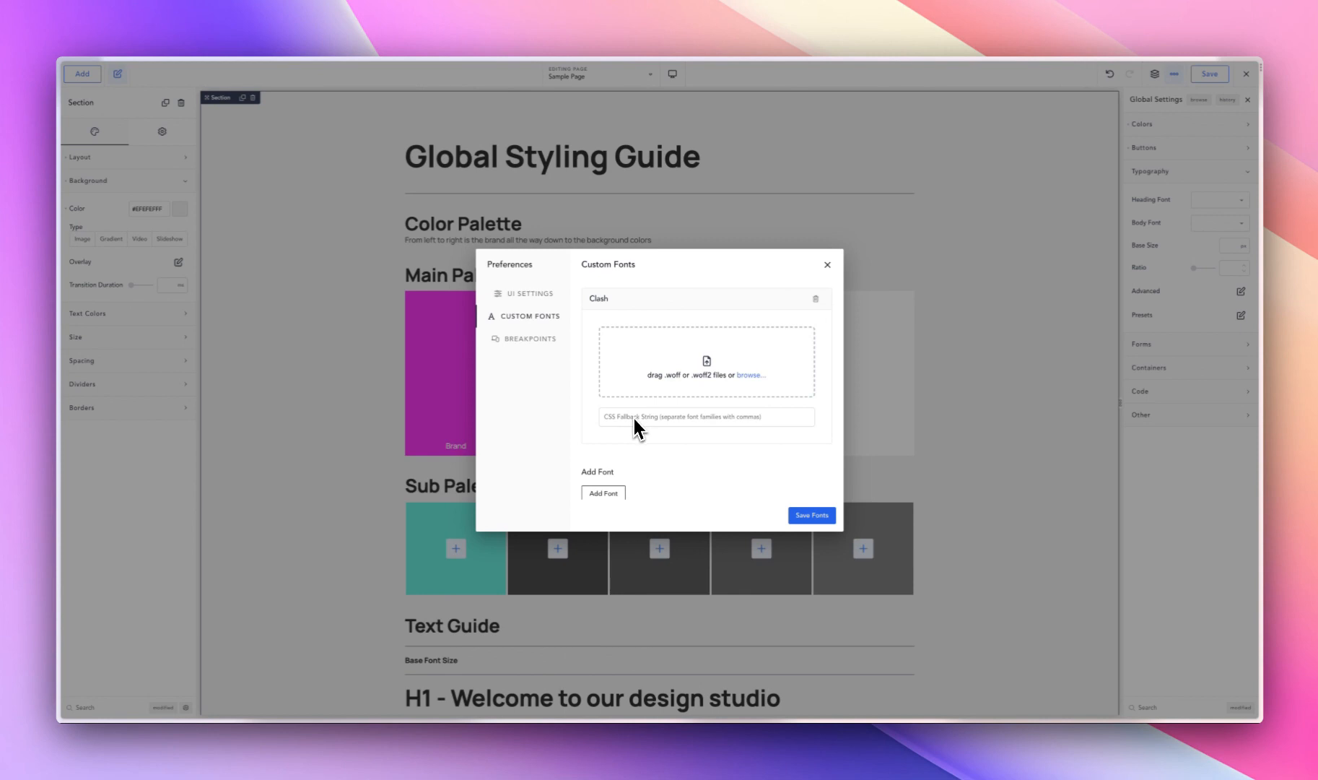
scroll(632, 415, down, 2)
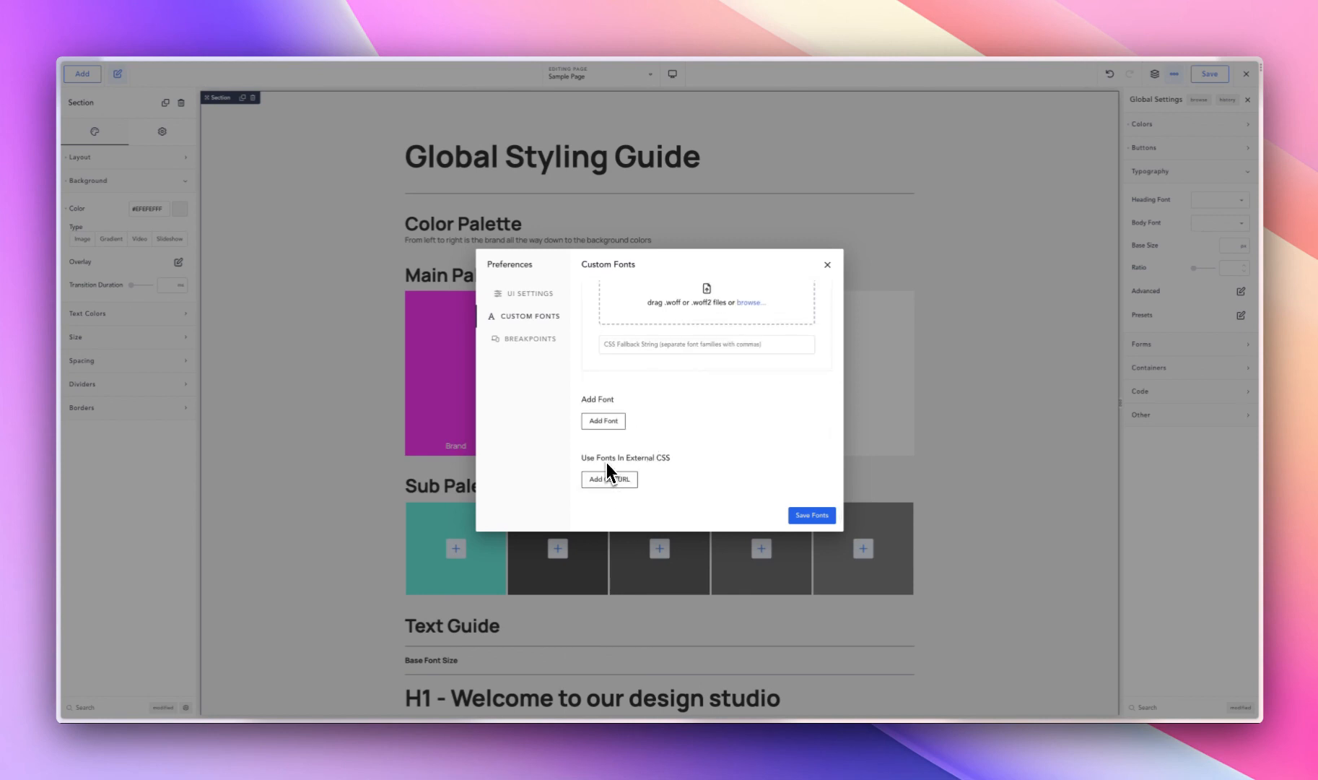
scroll(662, 435, up, 2)
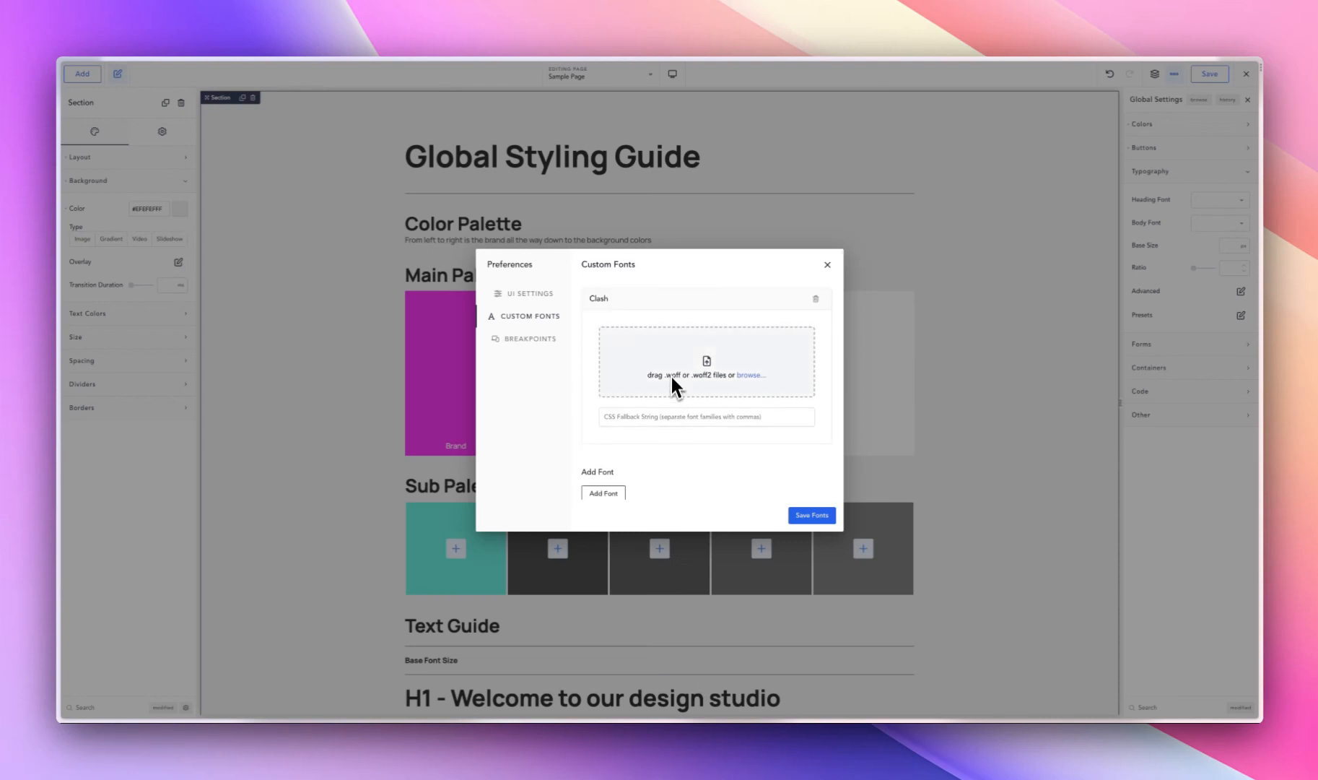
- Switch to Finder and browse the fonts folder for the General Sans .woff2 files
mouse_move(354, 720)
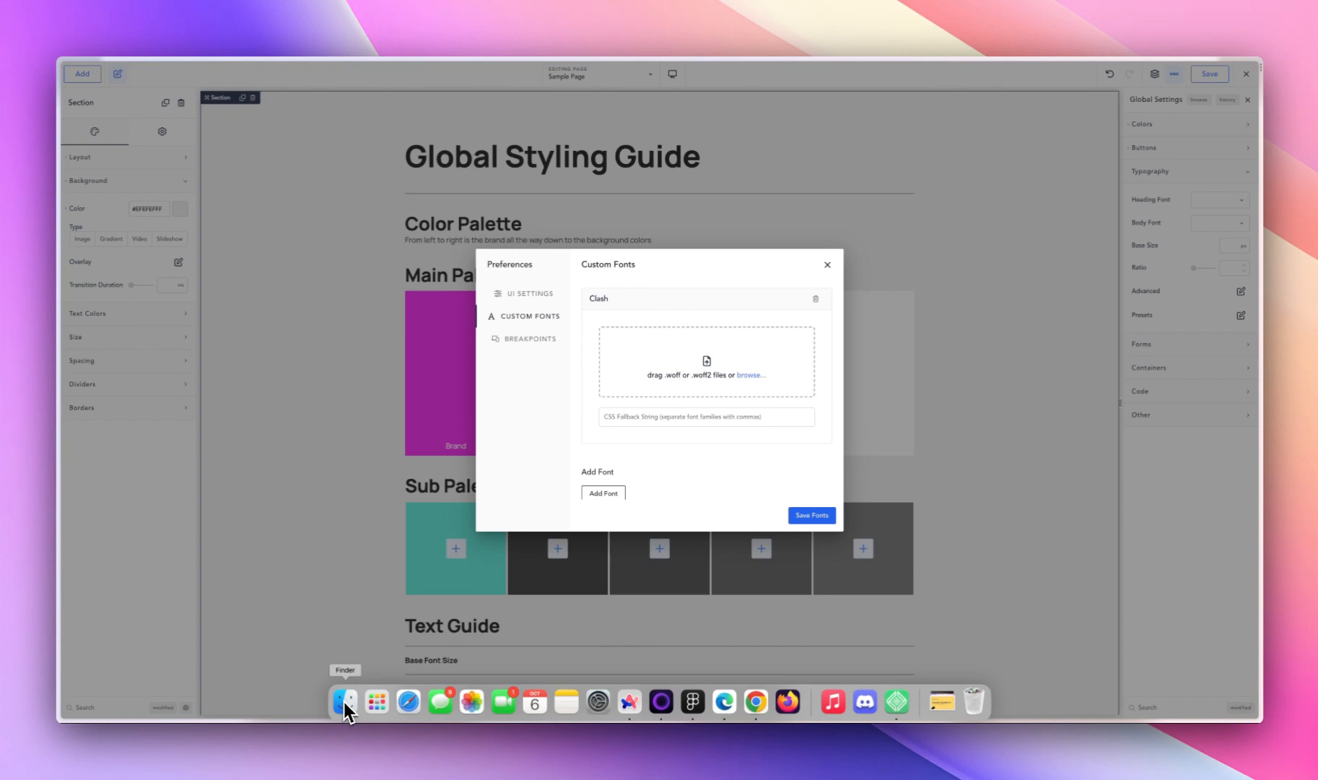
click(344, 701)
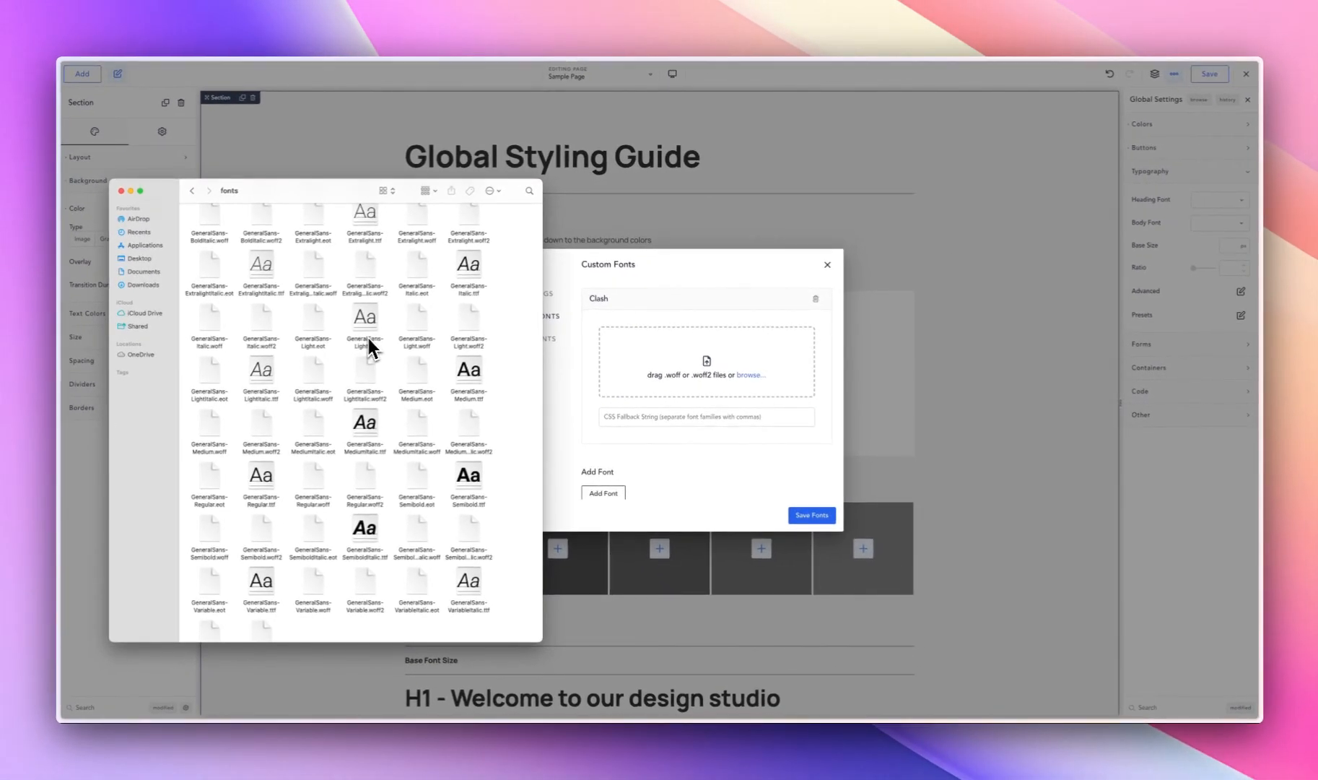
scroll(373, 470, down, 1)
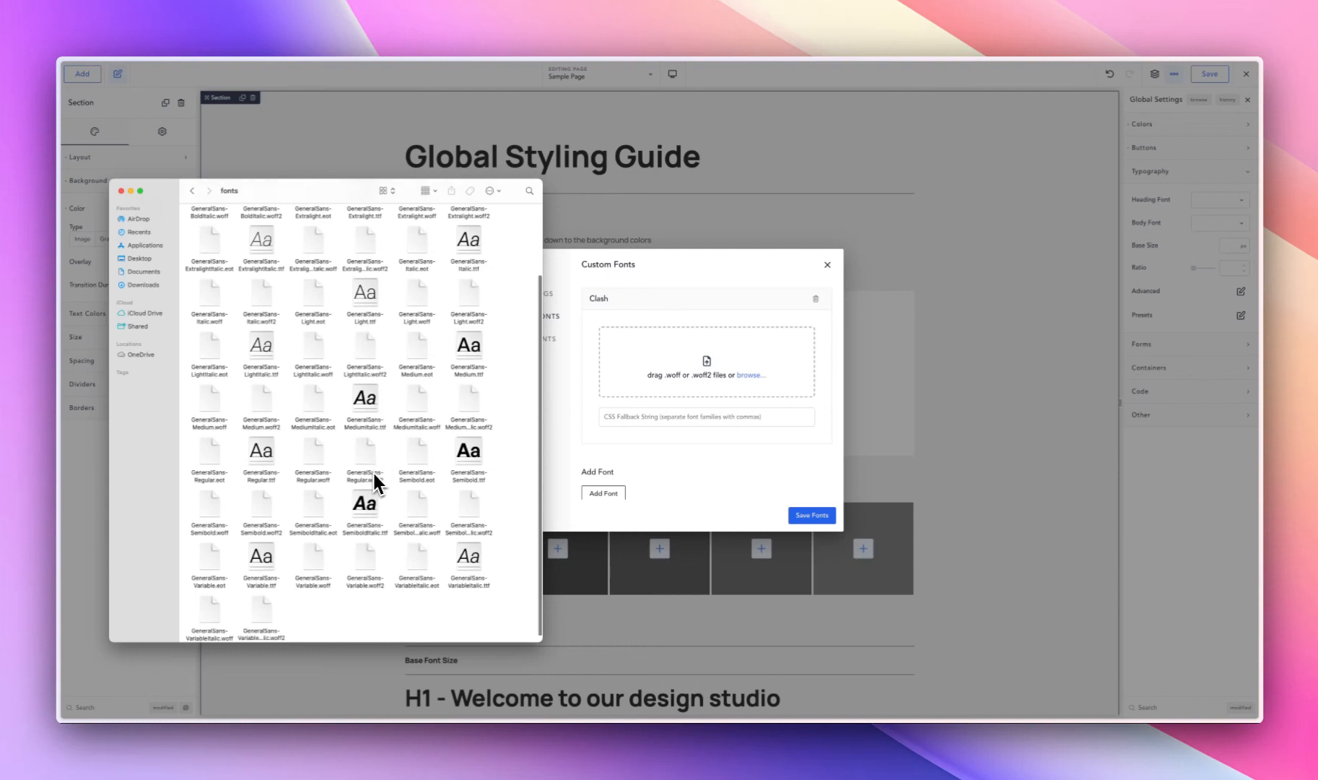
scroll(372, 477, down, 1)
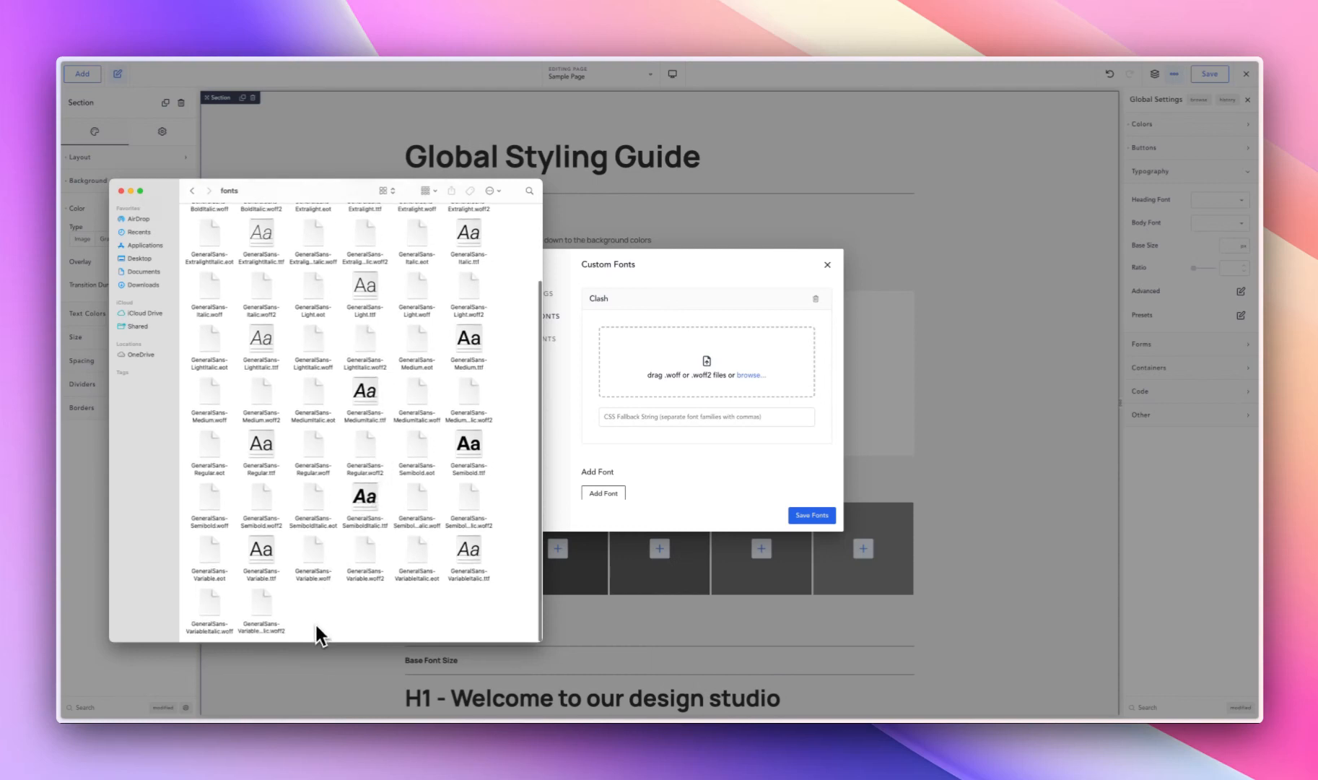
scroll(301, 606, up, 3)
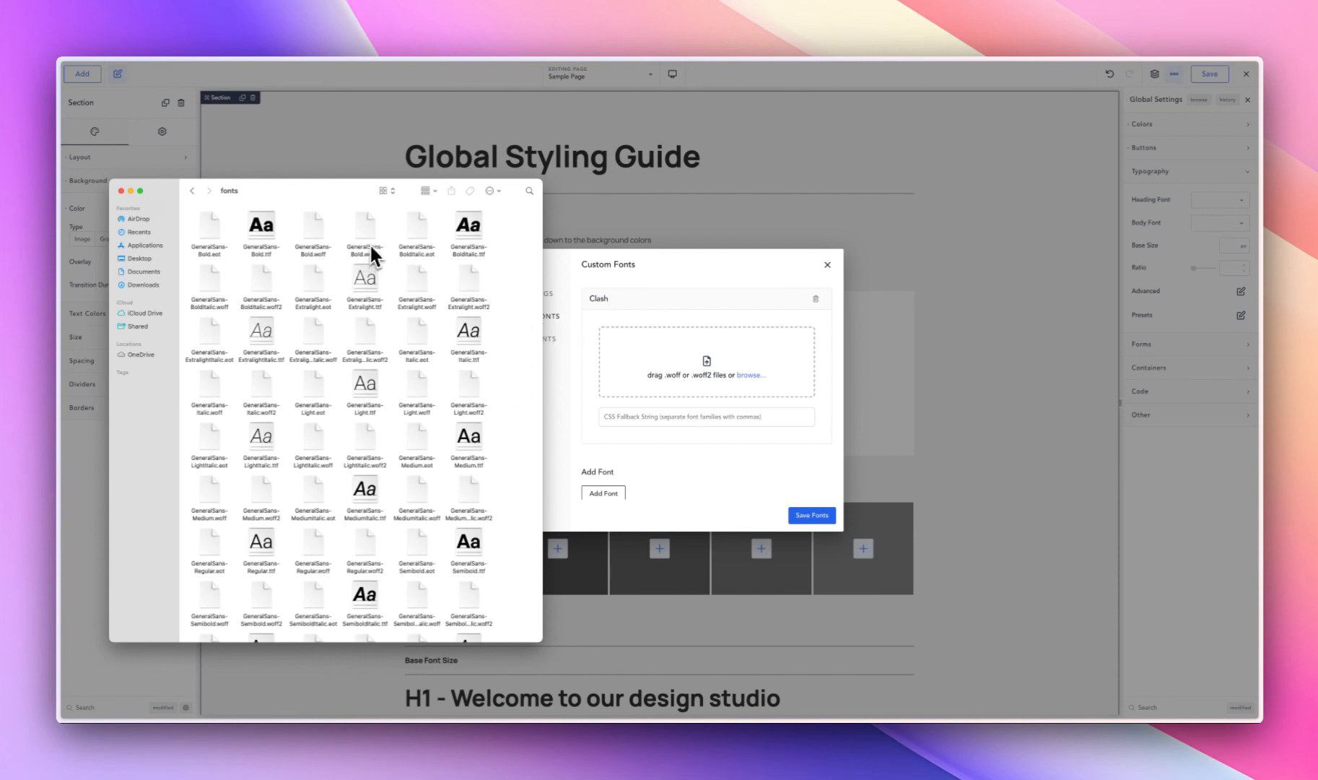
- Upload the Bold, Medium and Regular General Sans .woff2 files from the fonts folder to the Clash custom font
drag(370, 262, 665, 379)
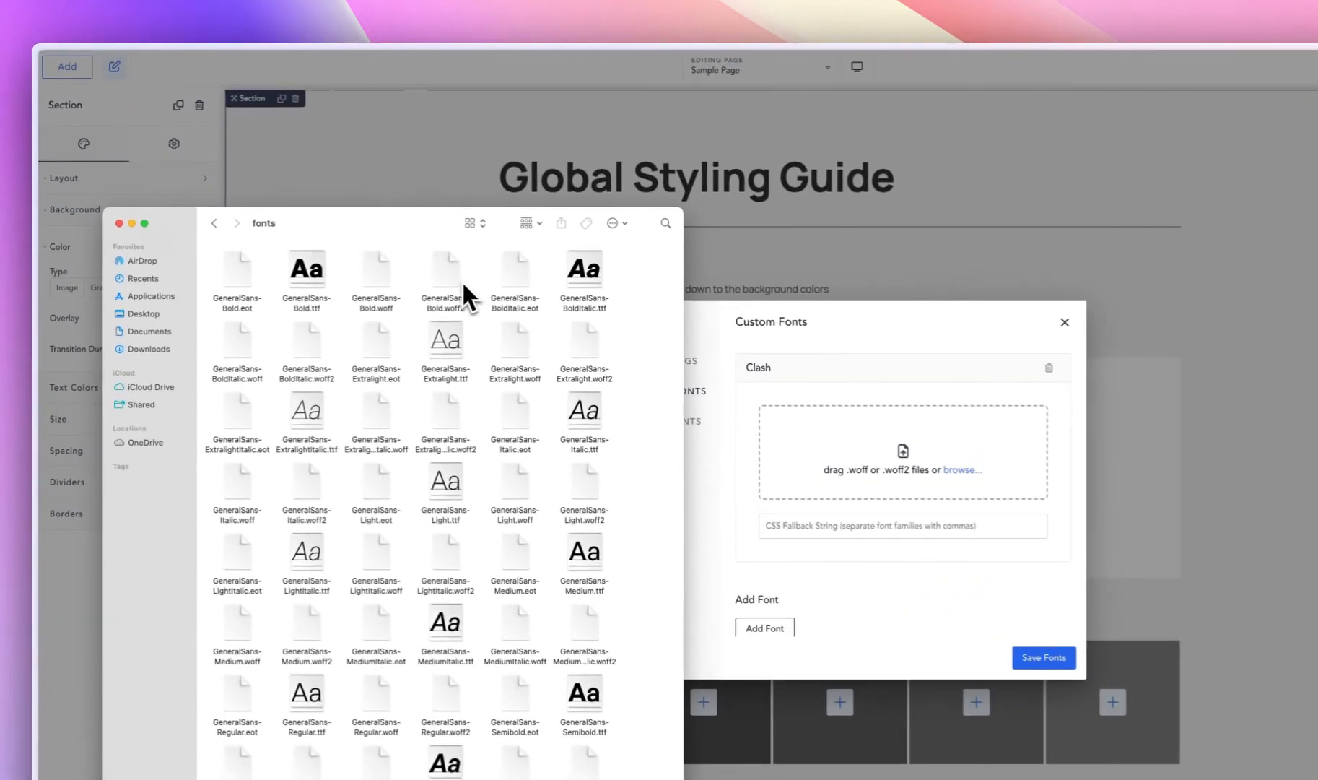
click(448, 277)
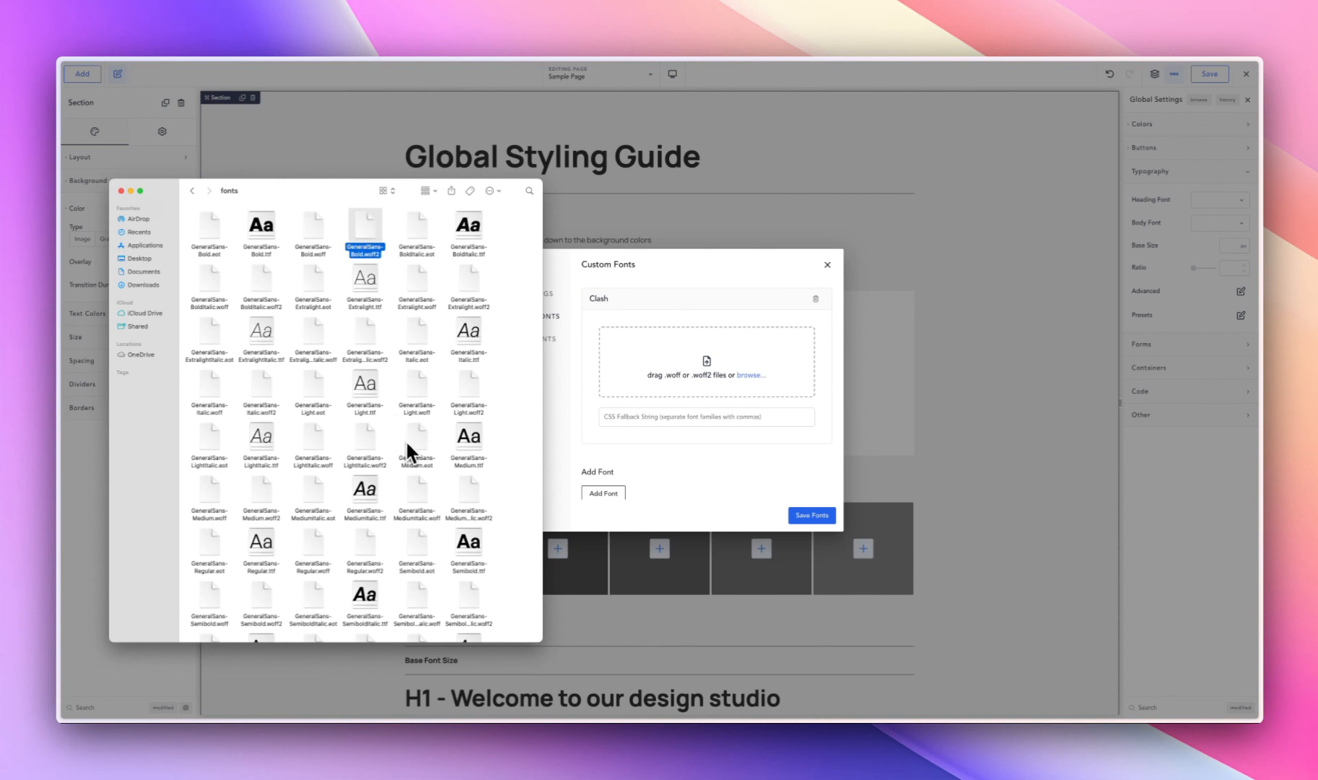
scroll(405, 439, down, 2)
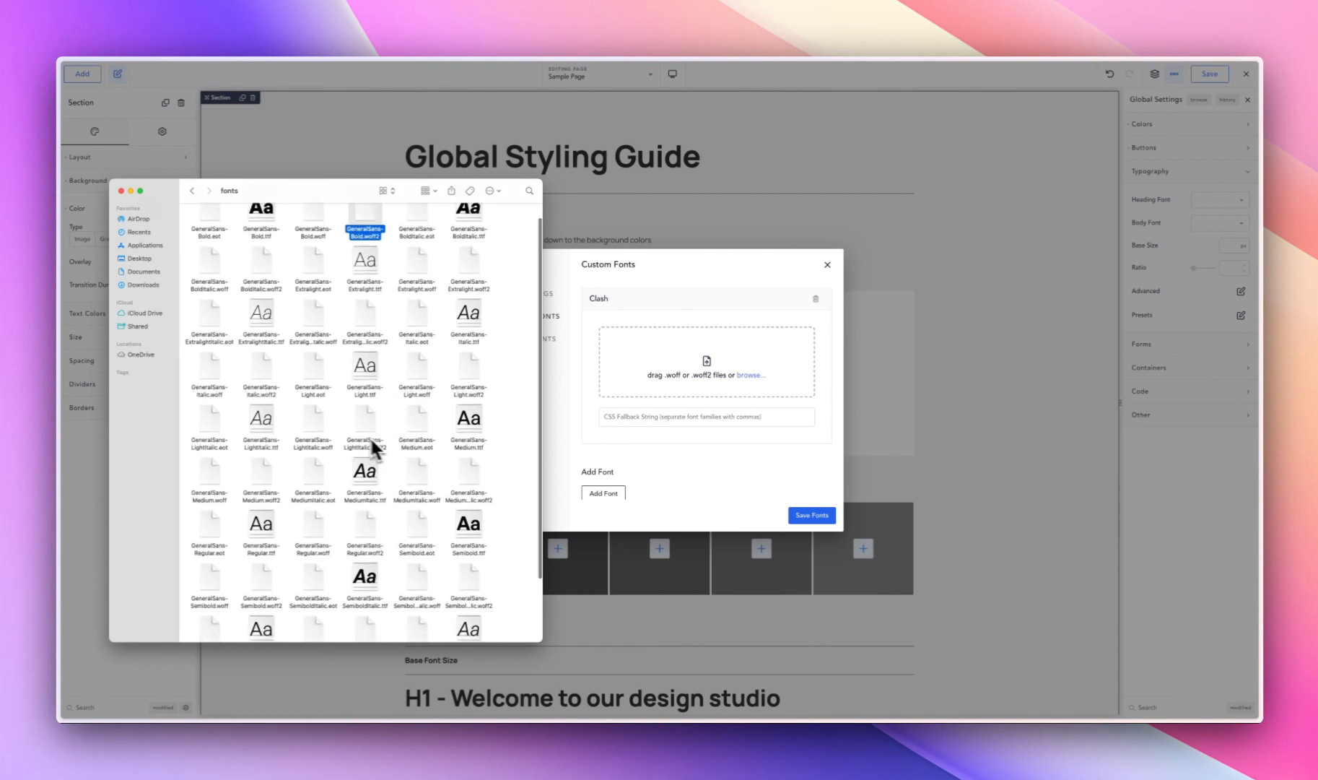
scroll(350, 440, down, 3)
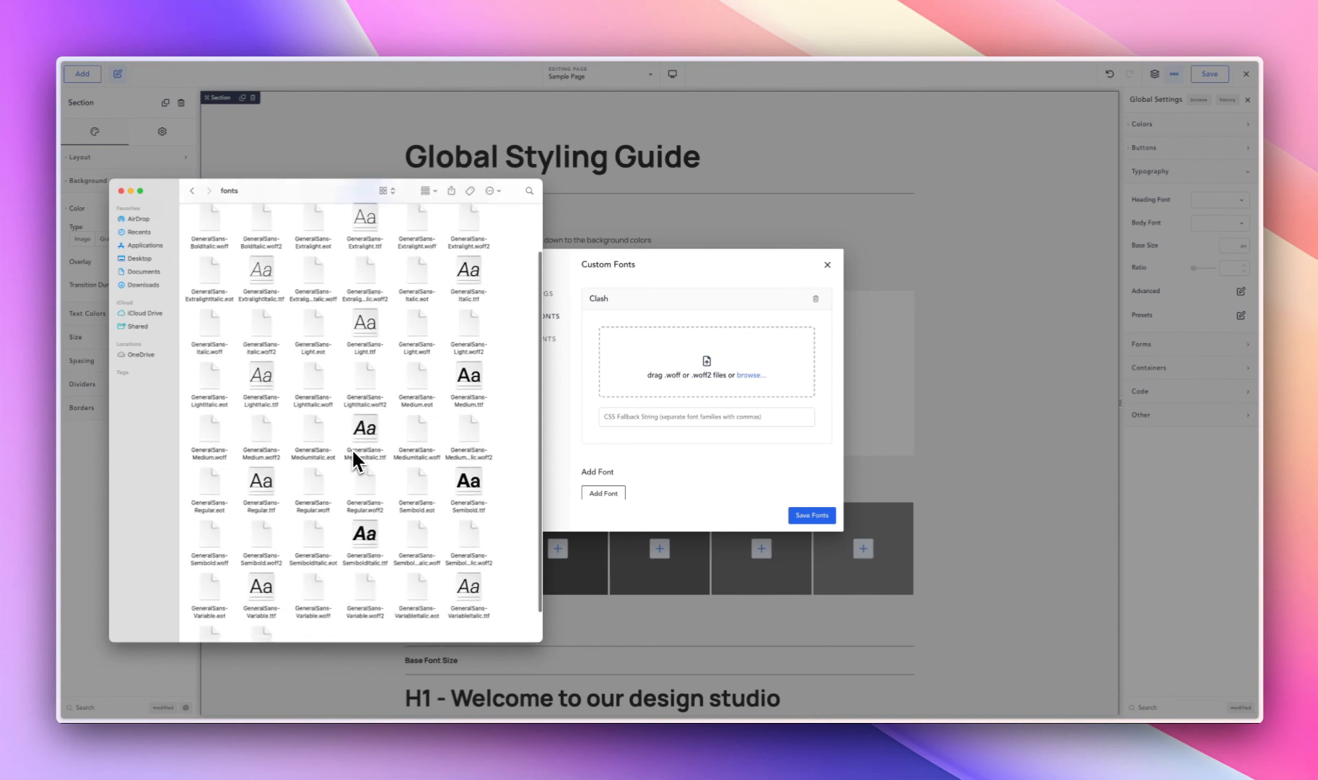
click(262, 432)
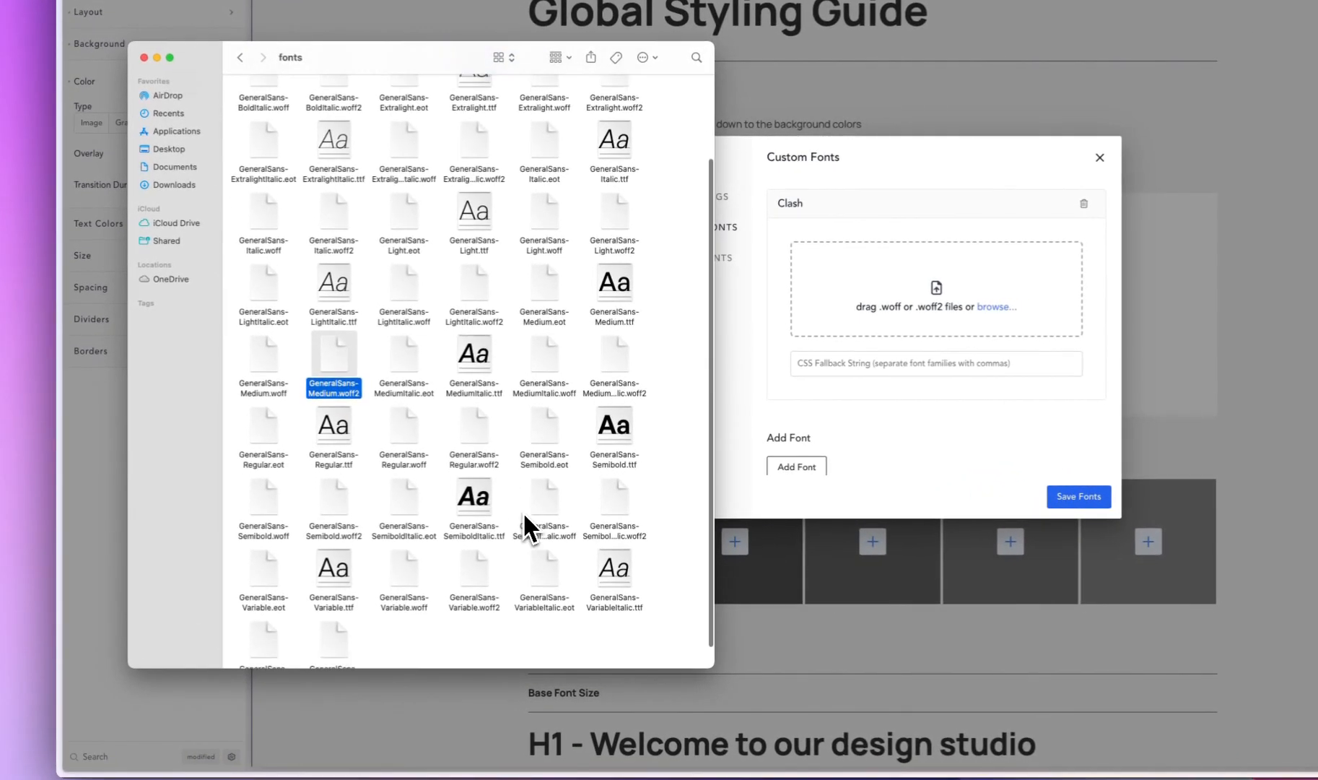
scroll(523, 511, down, 2)
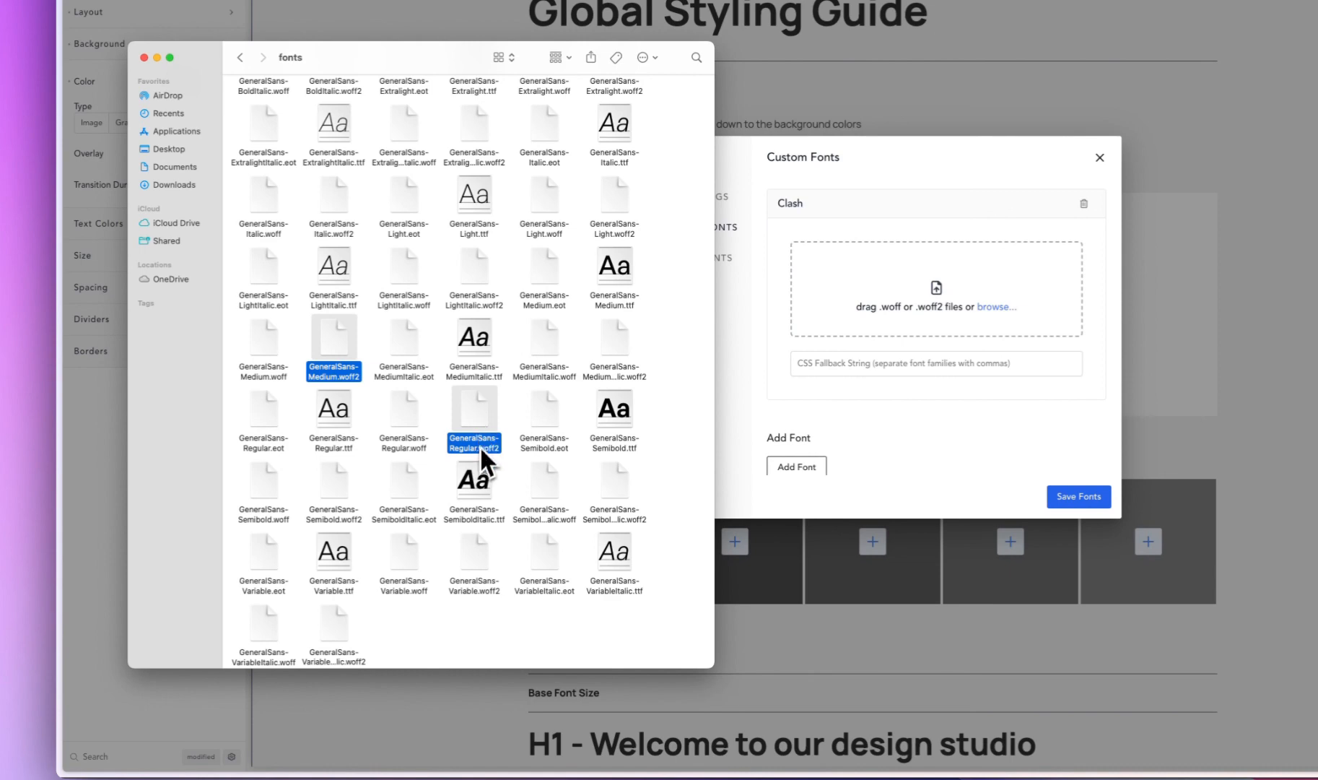
scroll(507, 451, up, 3)
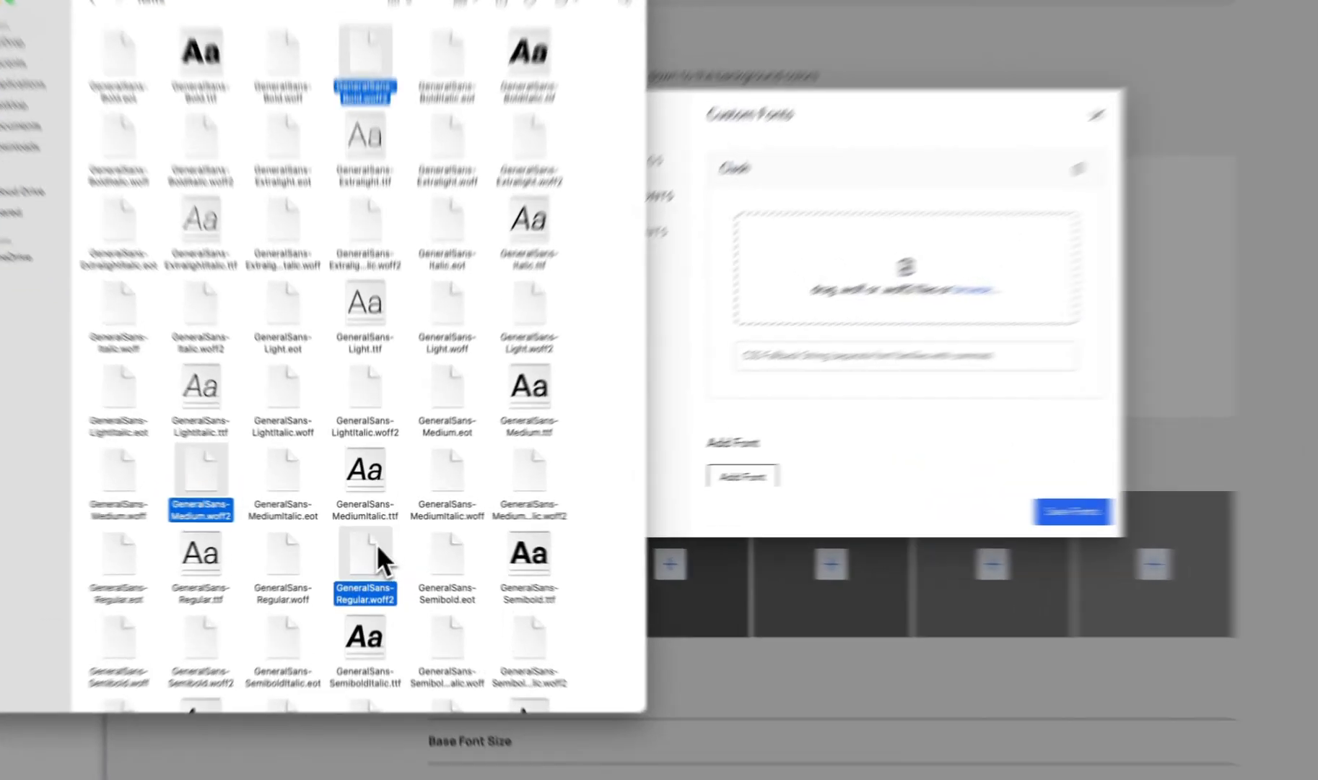
drag(367, 542, 674, 384)
drag(658, 312, 660, 317)
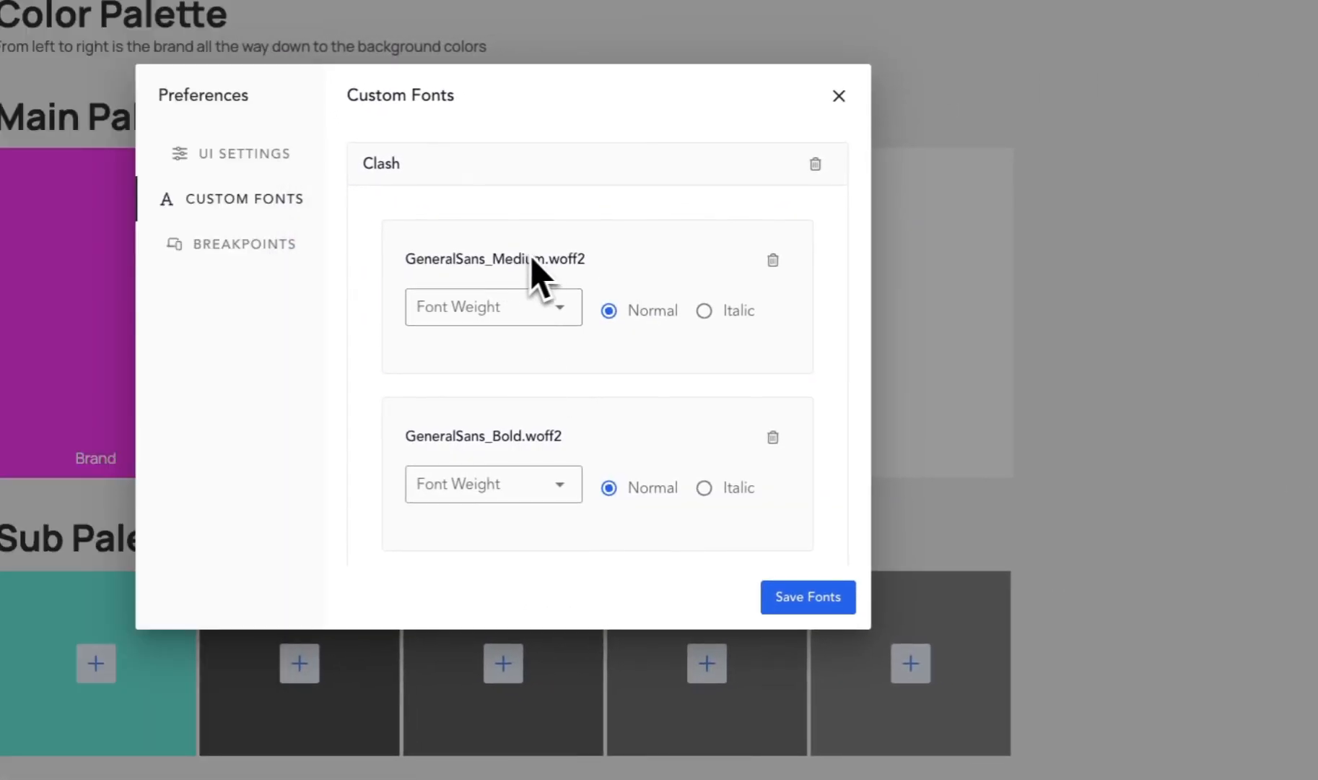
- Assign weight 500 (Medium) to GeneralSans_Medium.woff2 and 700 (Bold) to GeneralSans_Bold.woff2
click(495, 310)
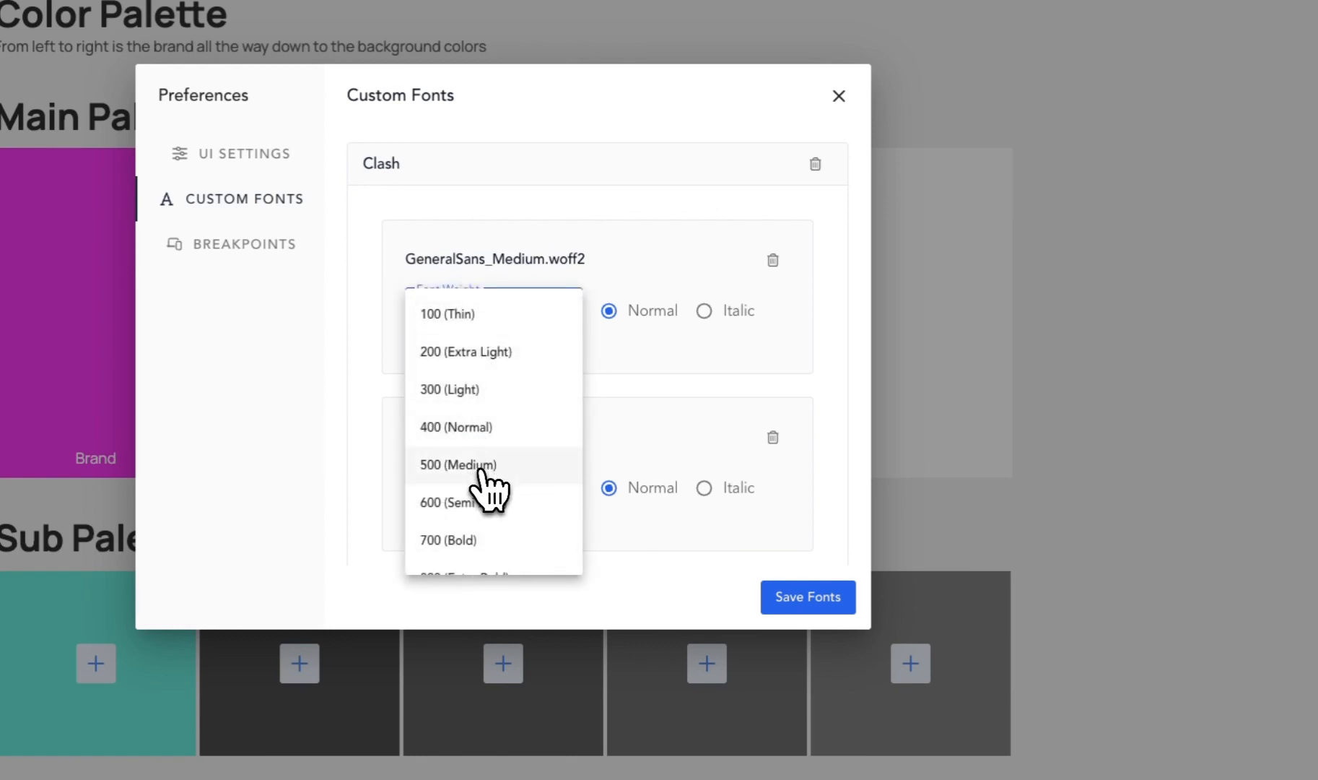
click(481, 467)
scroll(549, 444, down, 1)
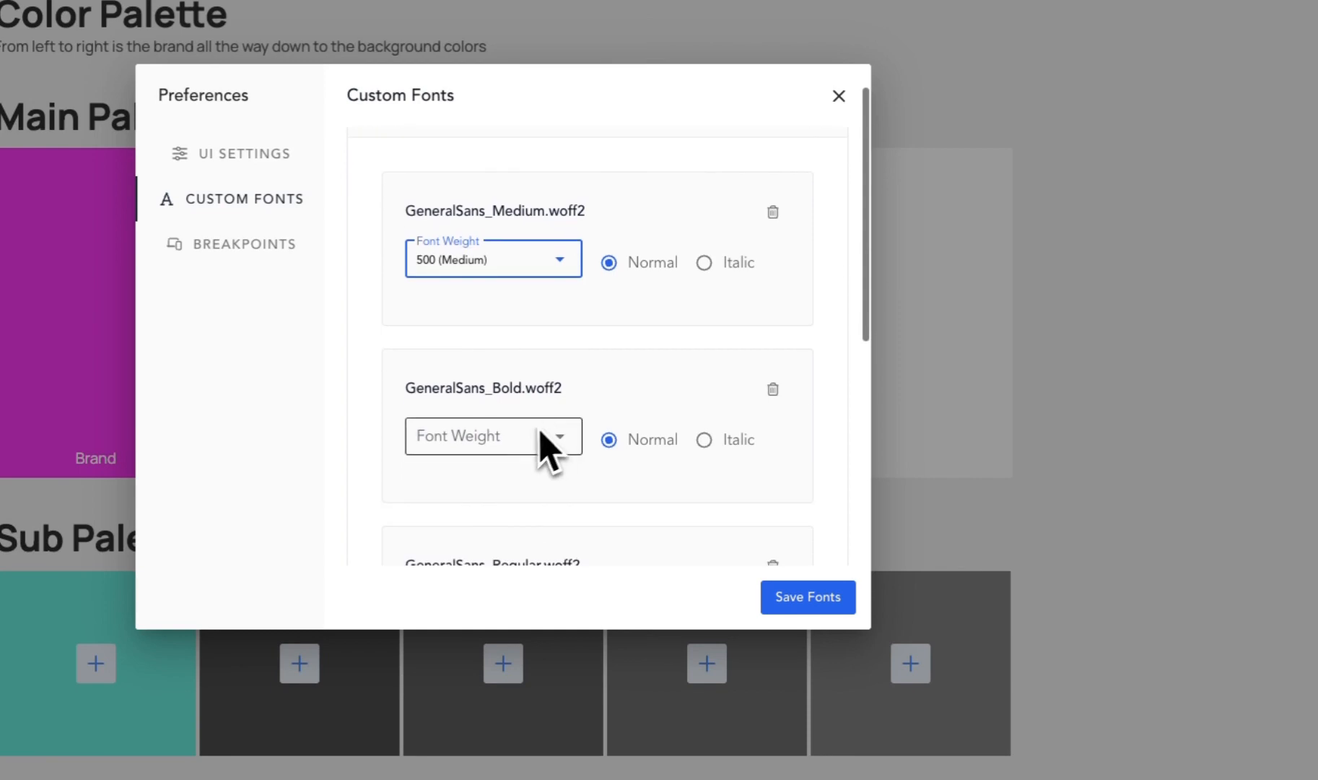
click(472, 437)
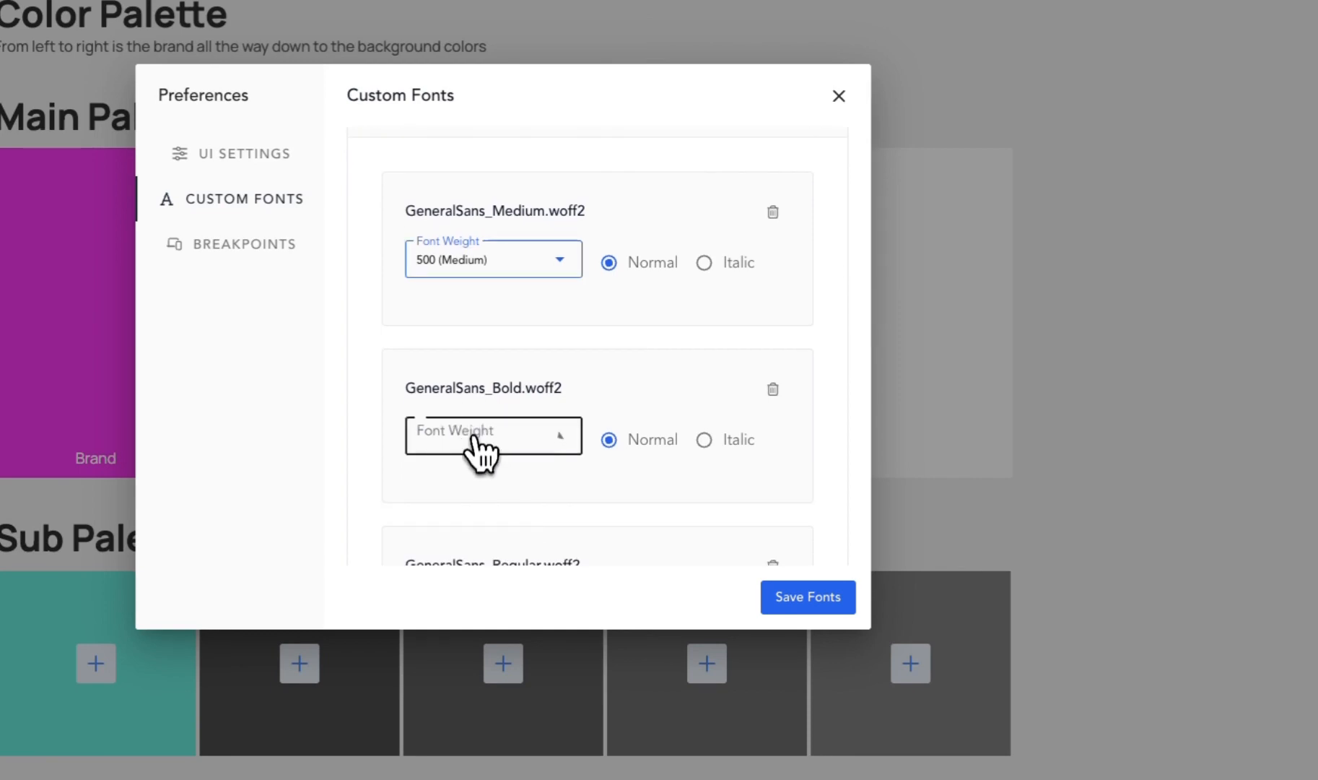
scroll(508, 577, down, 1)
click(503, 602)
- Assign weight 400 (Normal) to GeneralSans_Regular.woff2, then save the custom fonts and close the preferences
scroll(592, 459, down, 3)
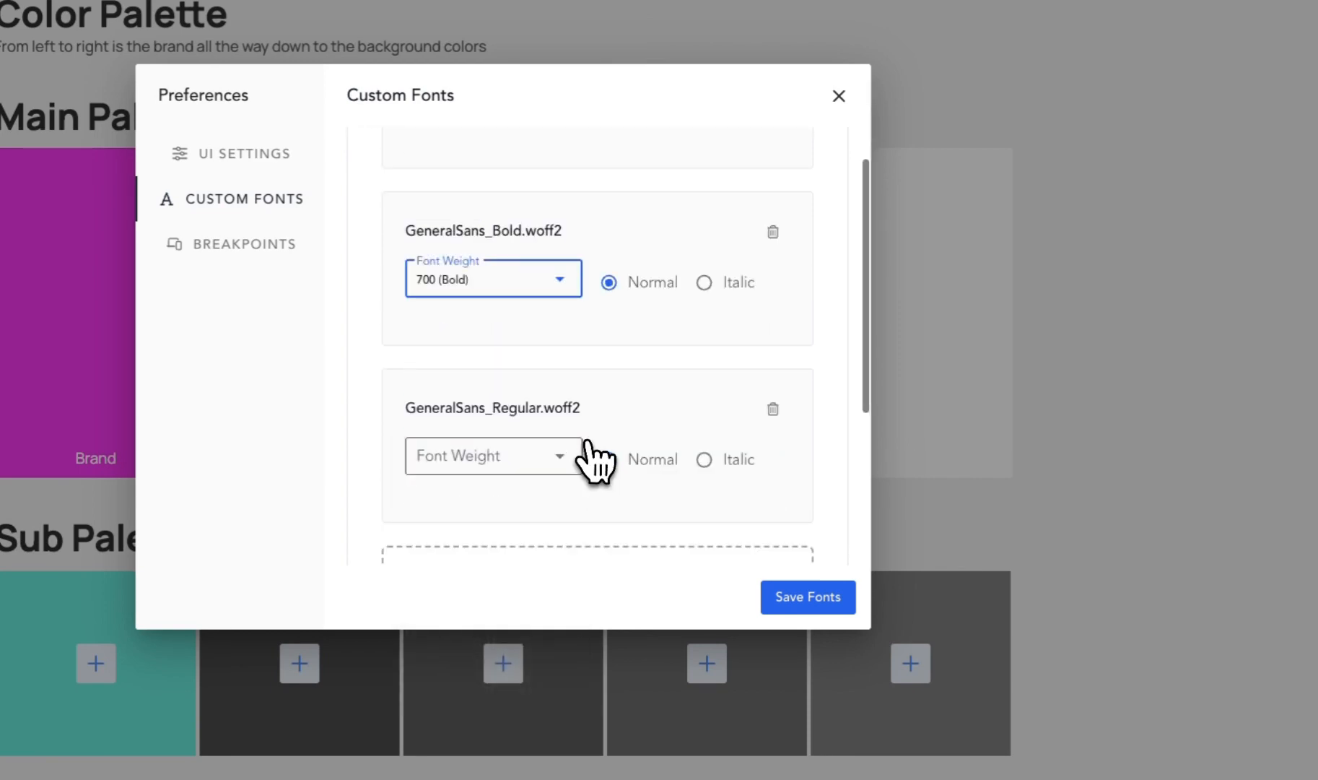
click(543, 471)
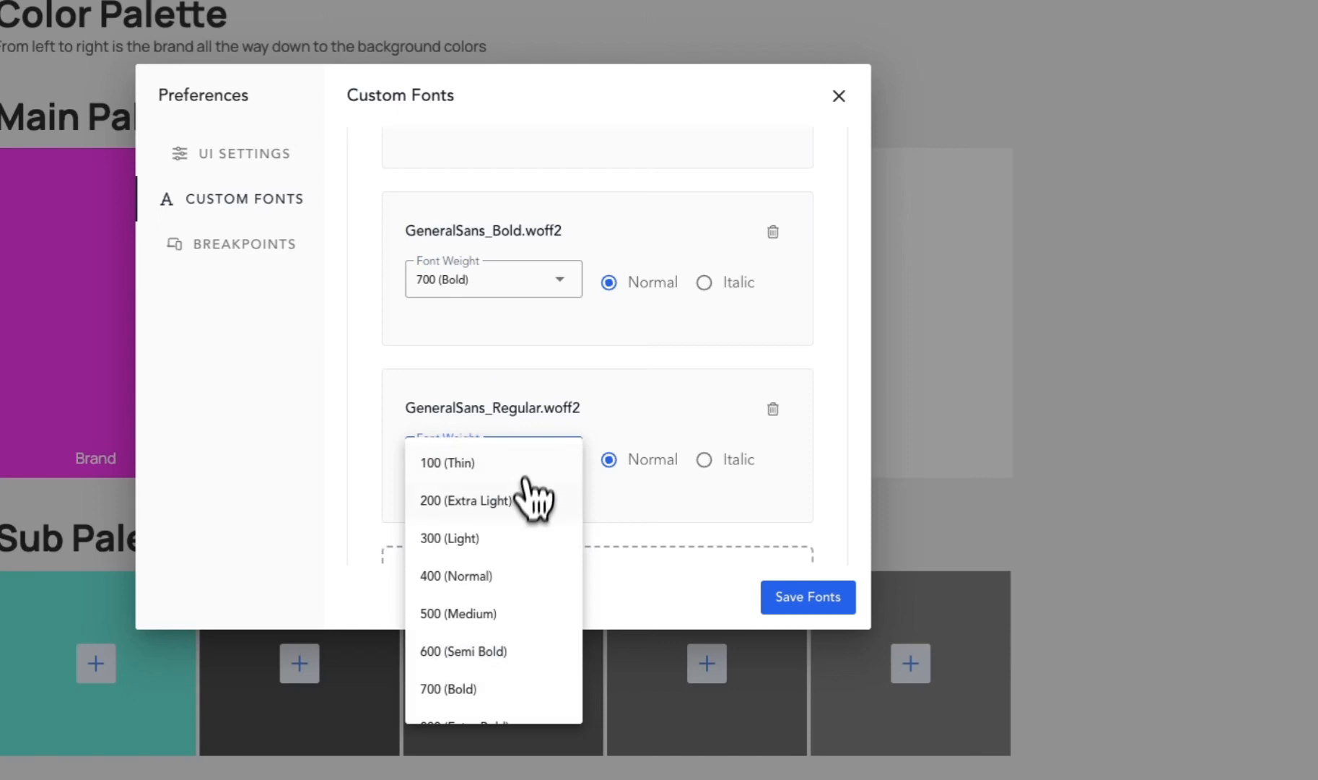
click(493, 579)
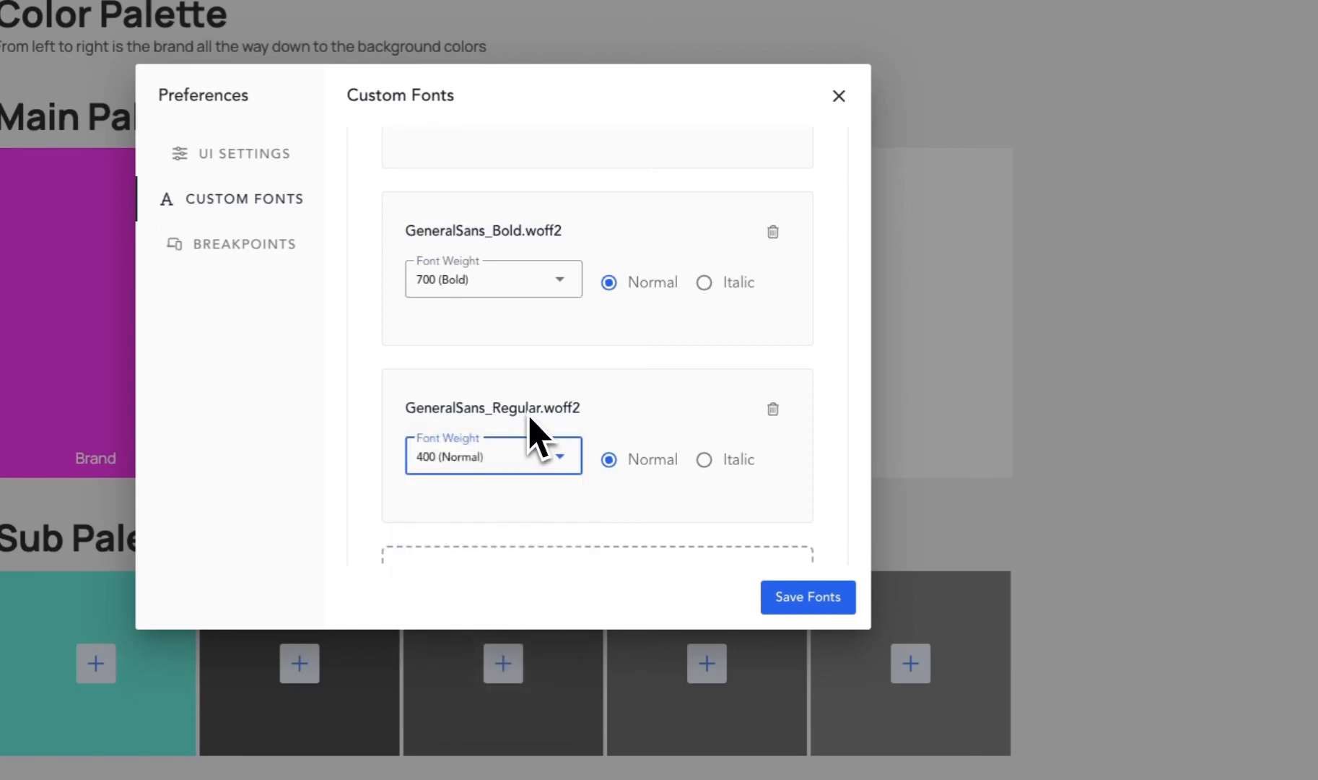
click(834, 603)
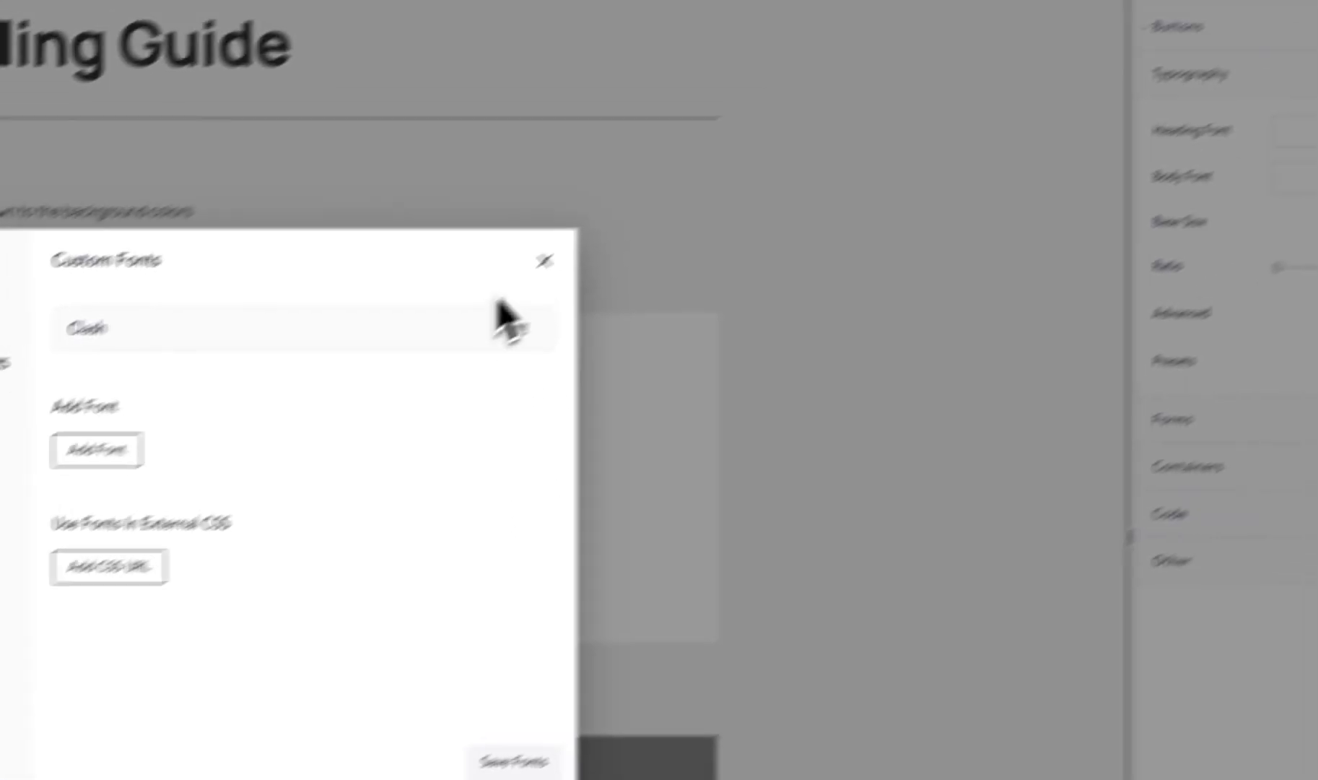
click(457, 311)
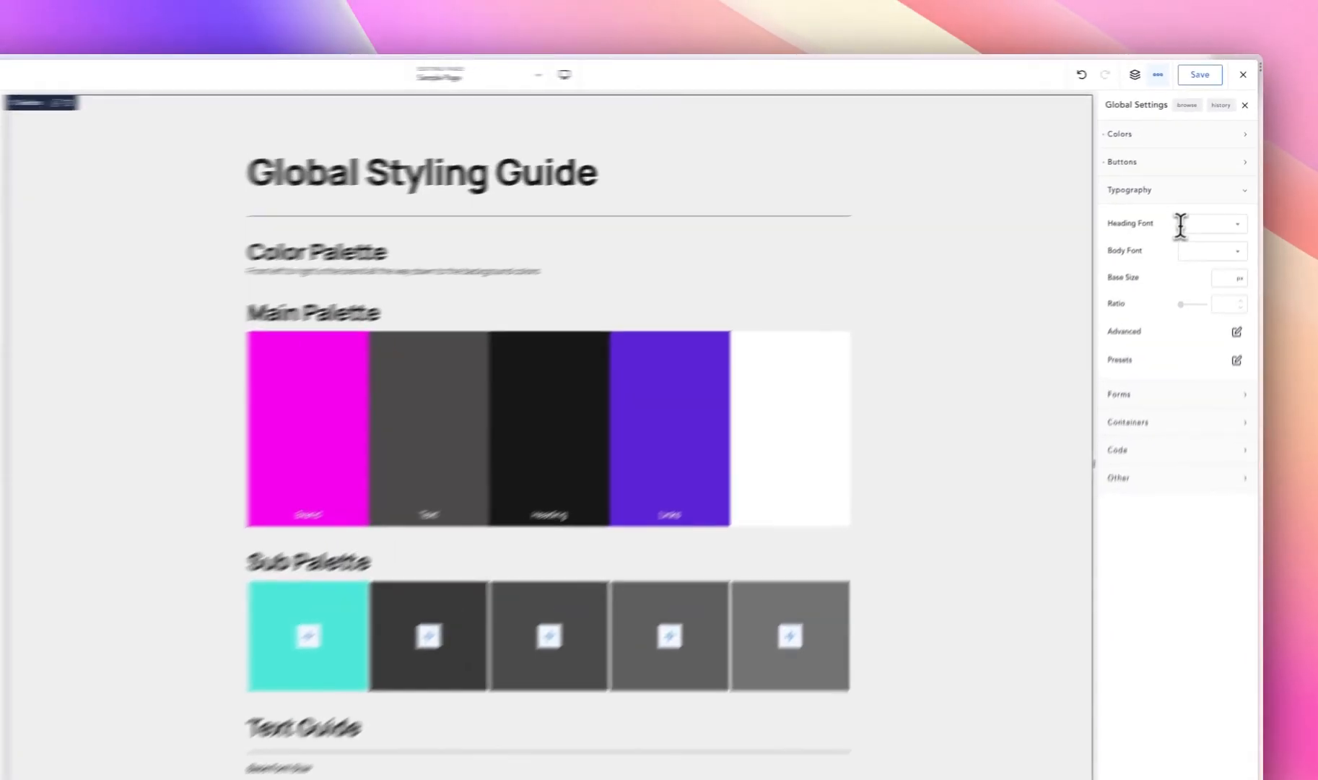
- Set both the global heading font and the global body font to Clash
click(1204, 200)
click(1190, 276)
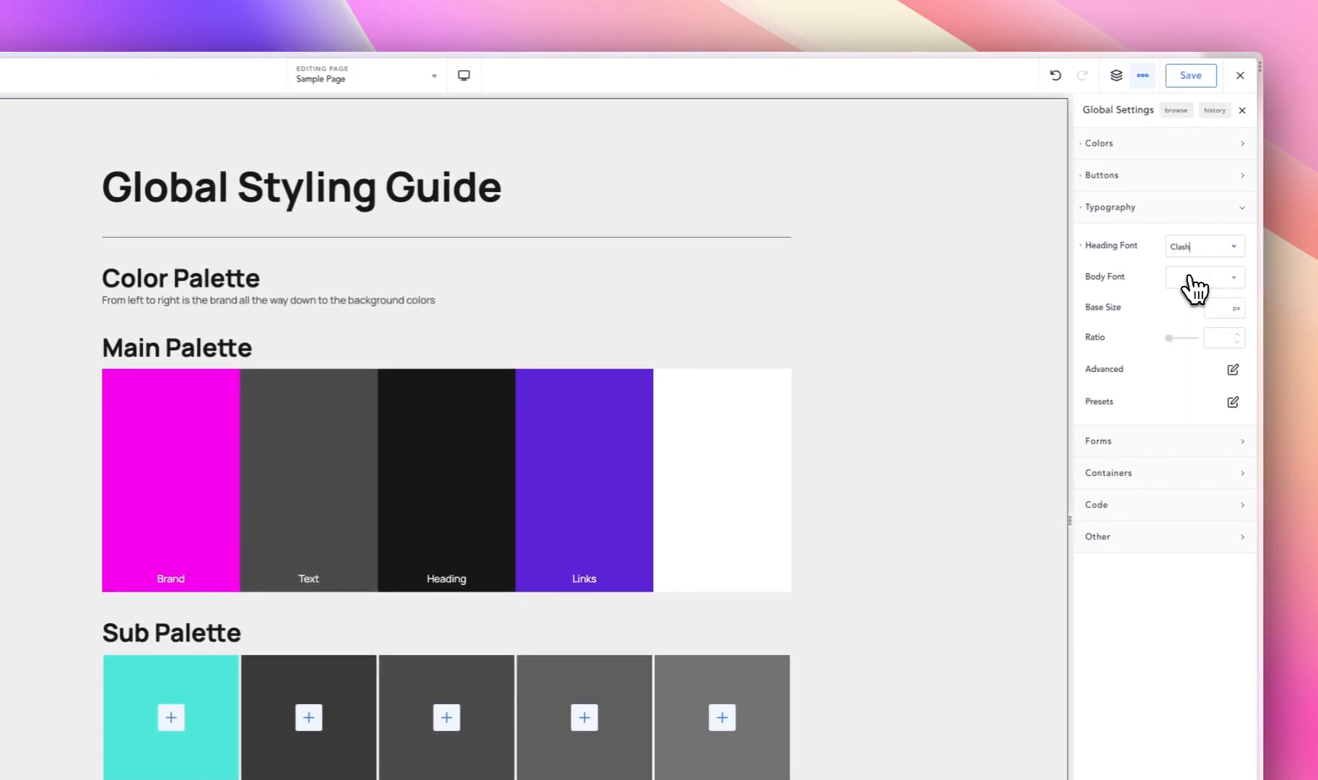
click(1178, 280)
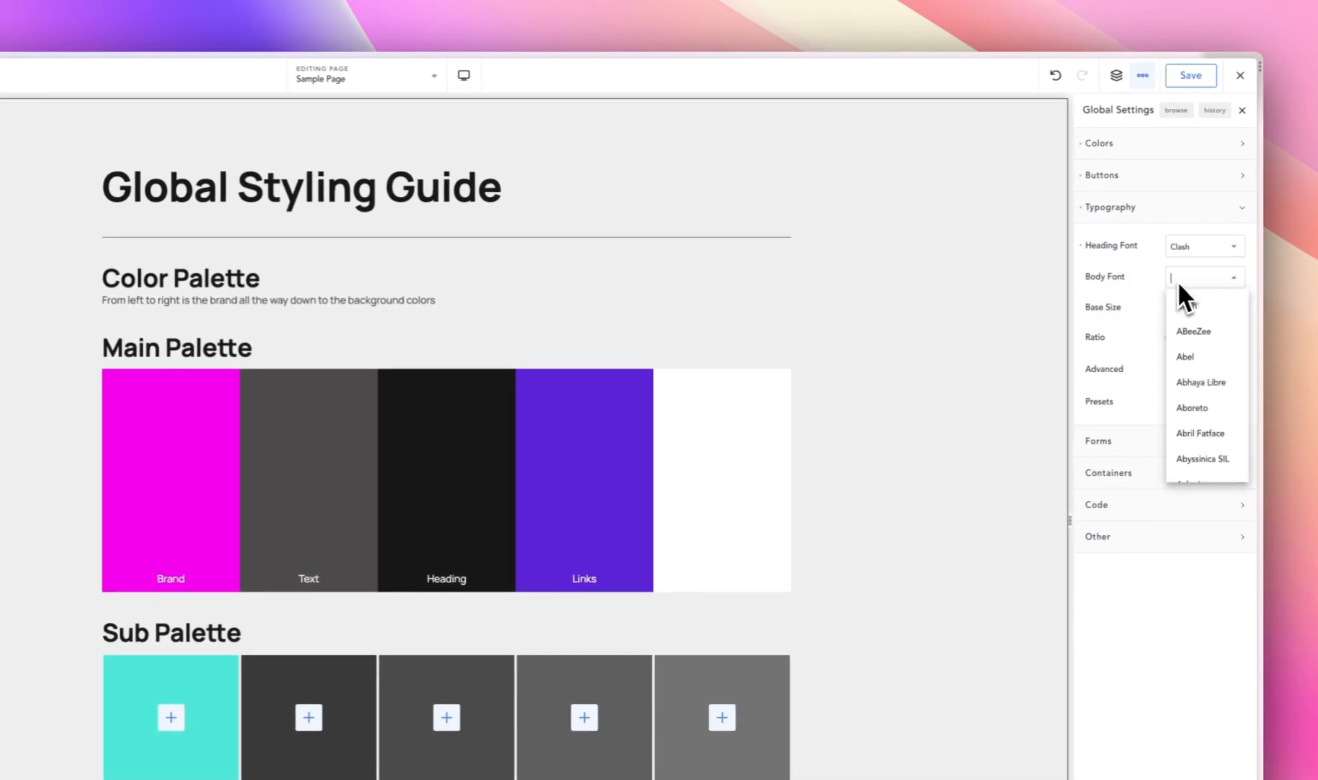
click(1192, 307)
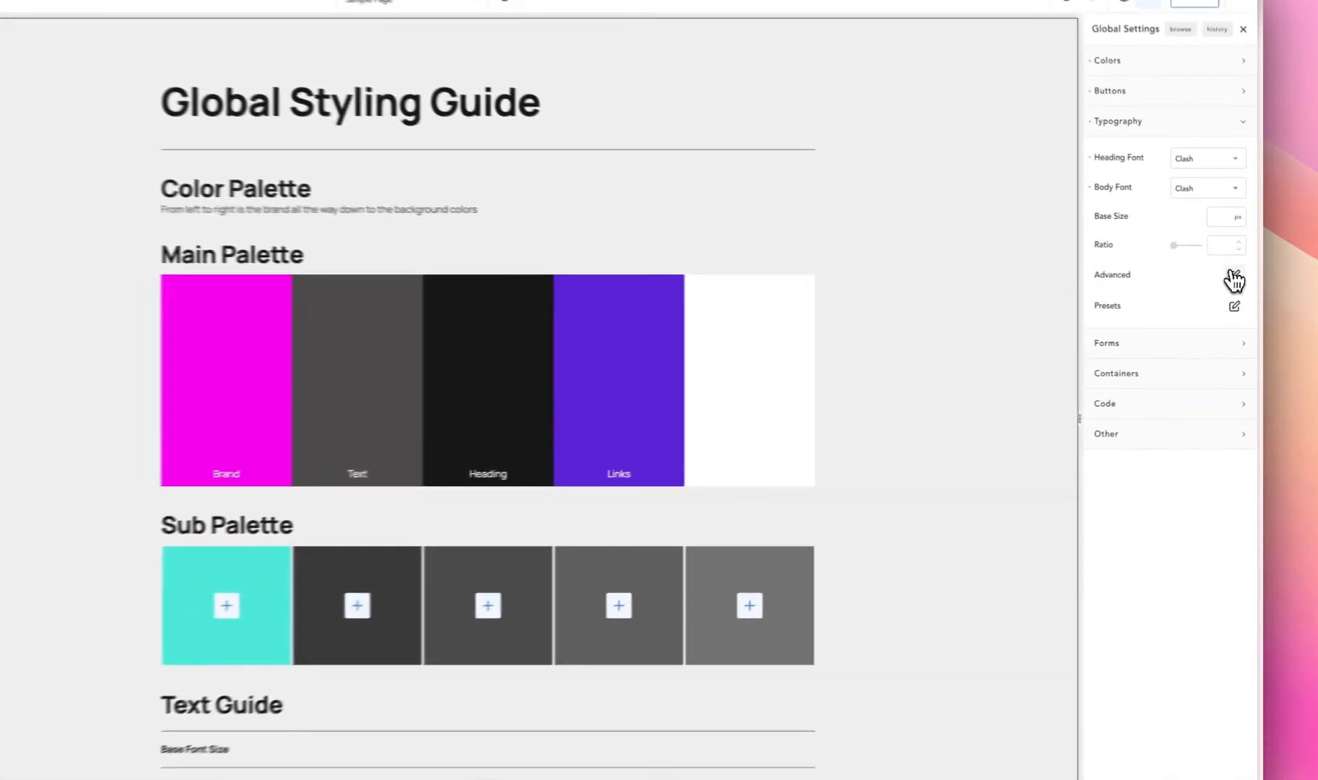
- Review the advanced global typography options for body text and for the individual heading levels
click(1241, 291)
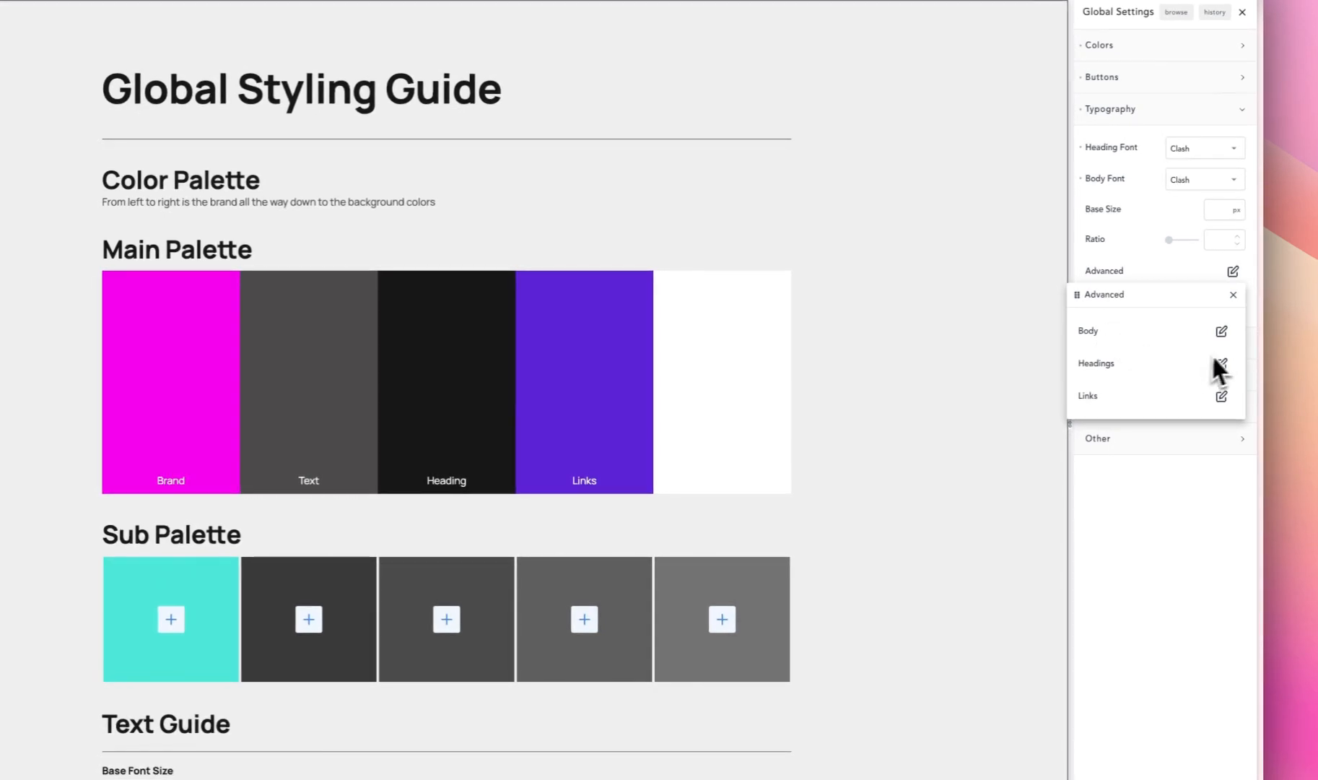
click(1222, 336)
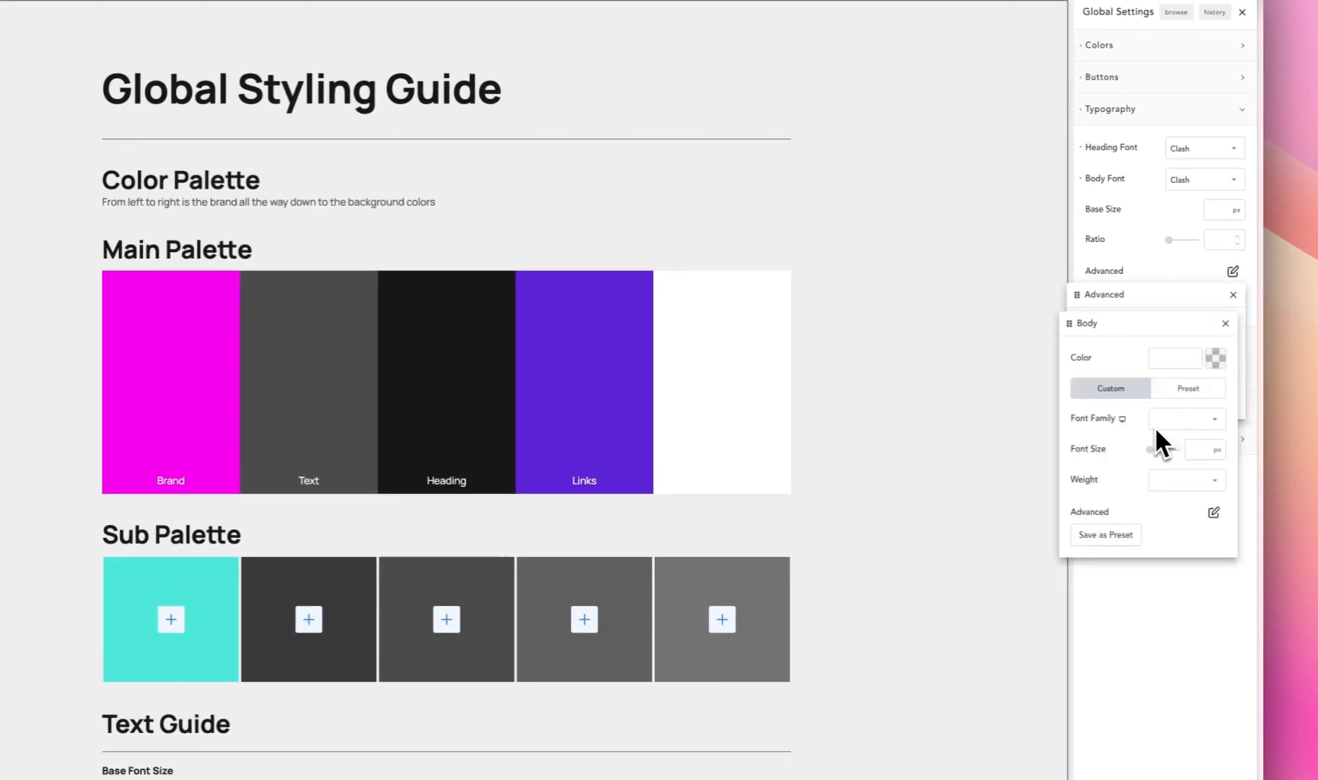
click(1167, 302)
click(1221, 365)
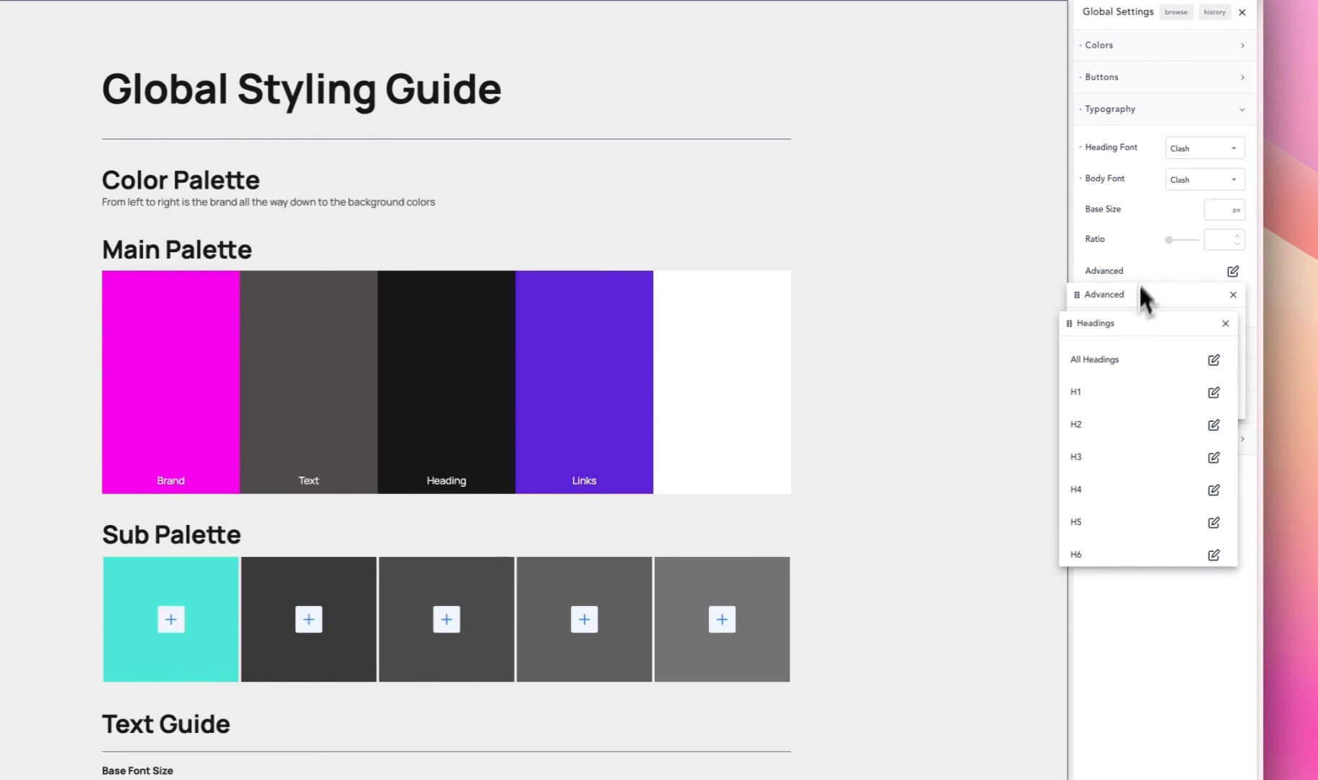
click(1141, 253)
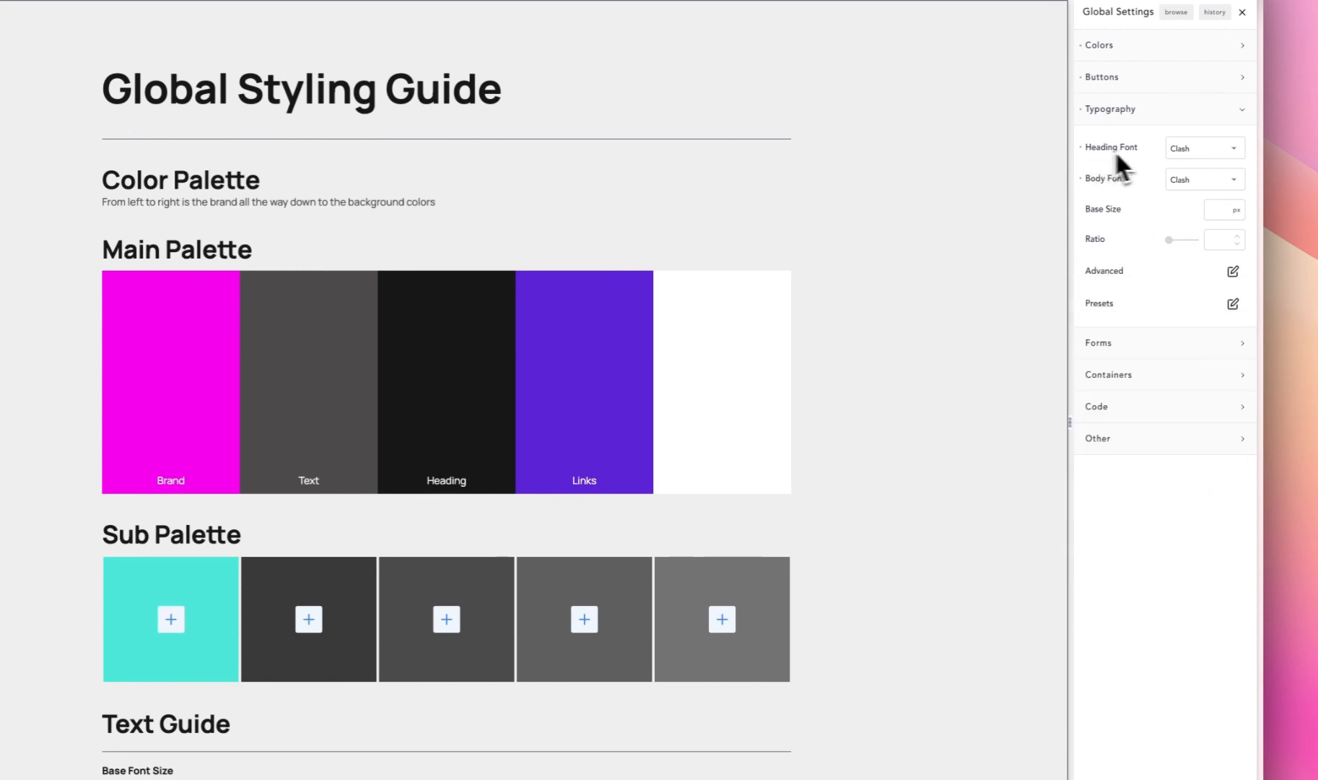
- Set the global font weight of links to 500 in the advanced typography settings
click(1234, 271)
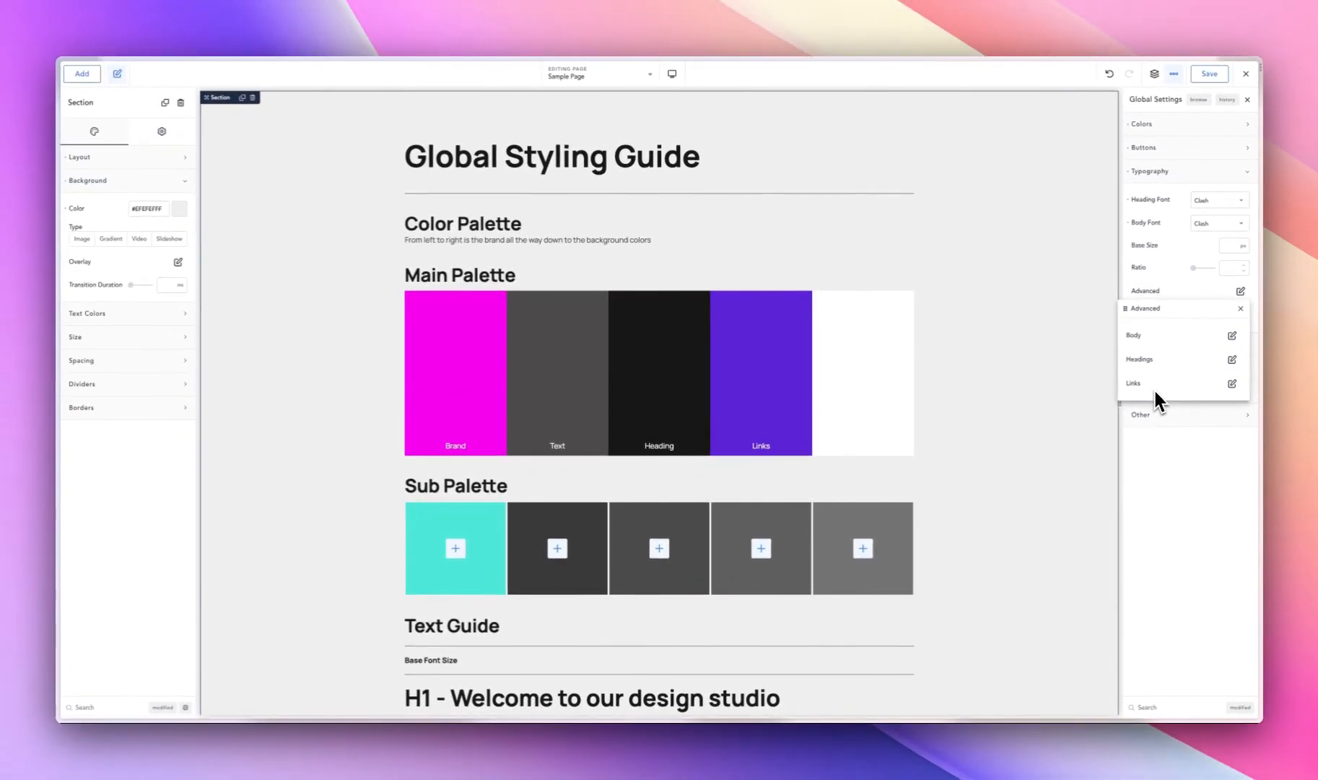
scroll(750, 509, down, 5)
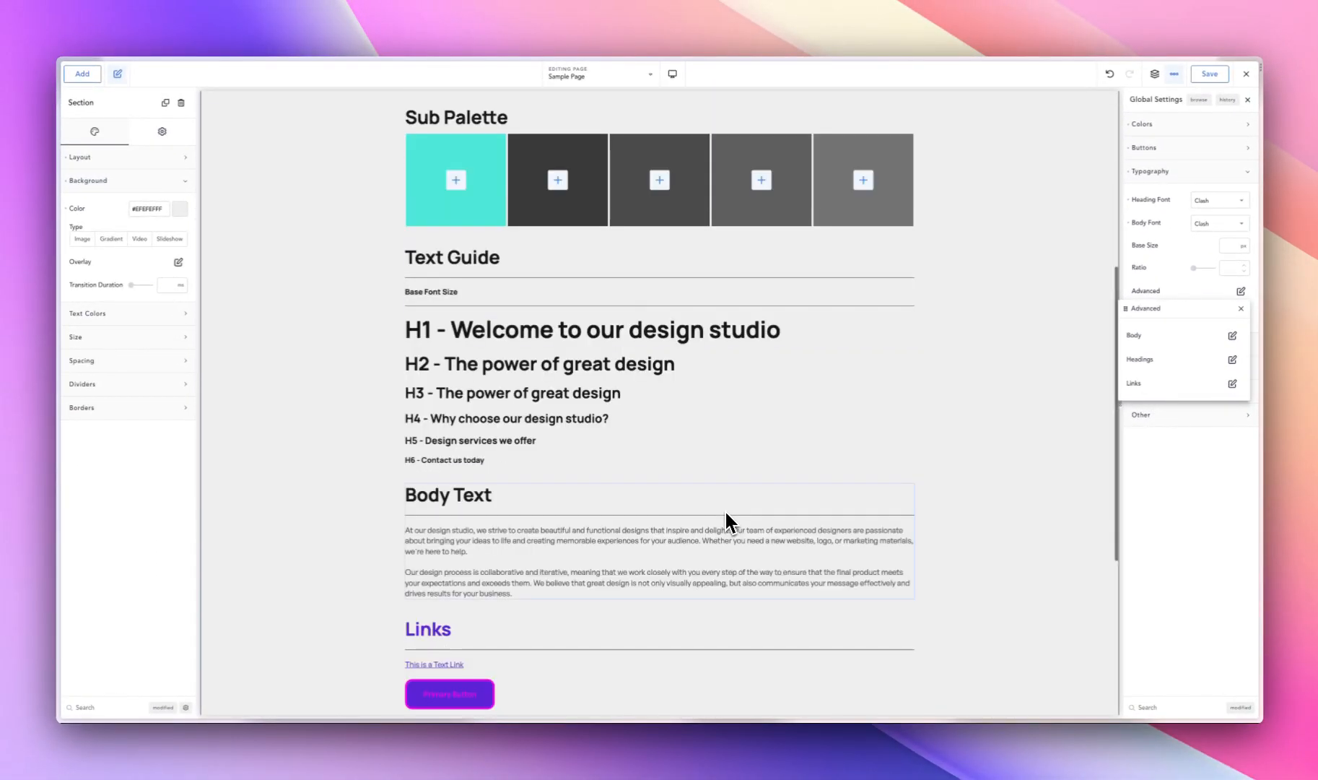
scroll(724, 509, down, 3)
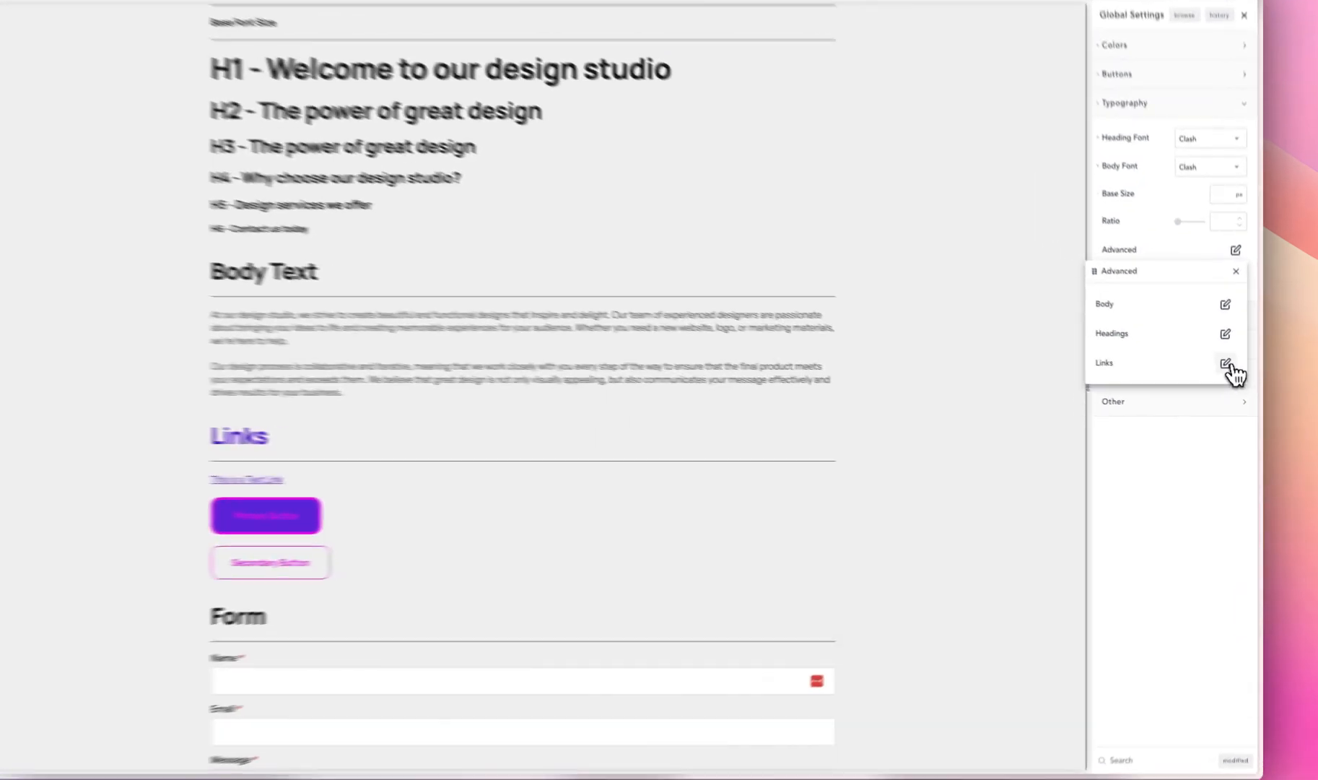
click(1232, 384)
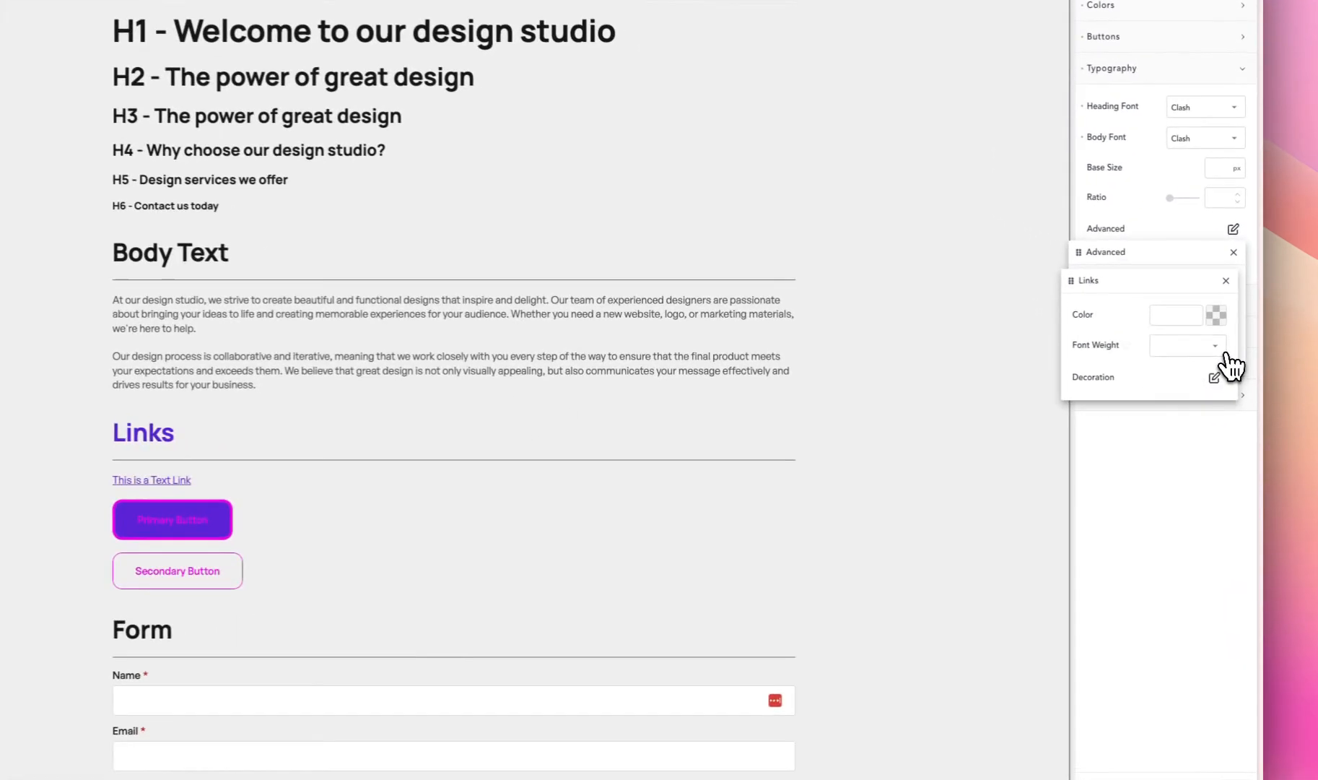
click(1213, 318)
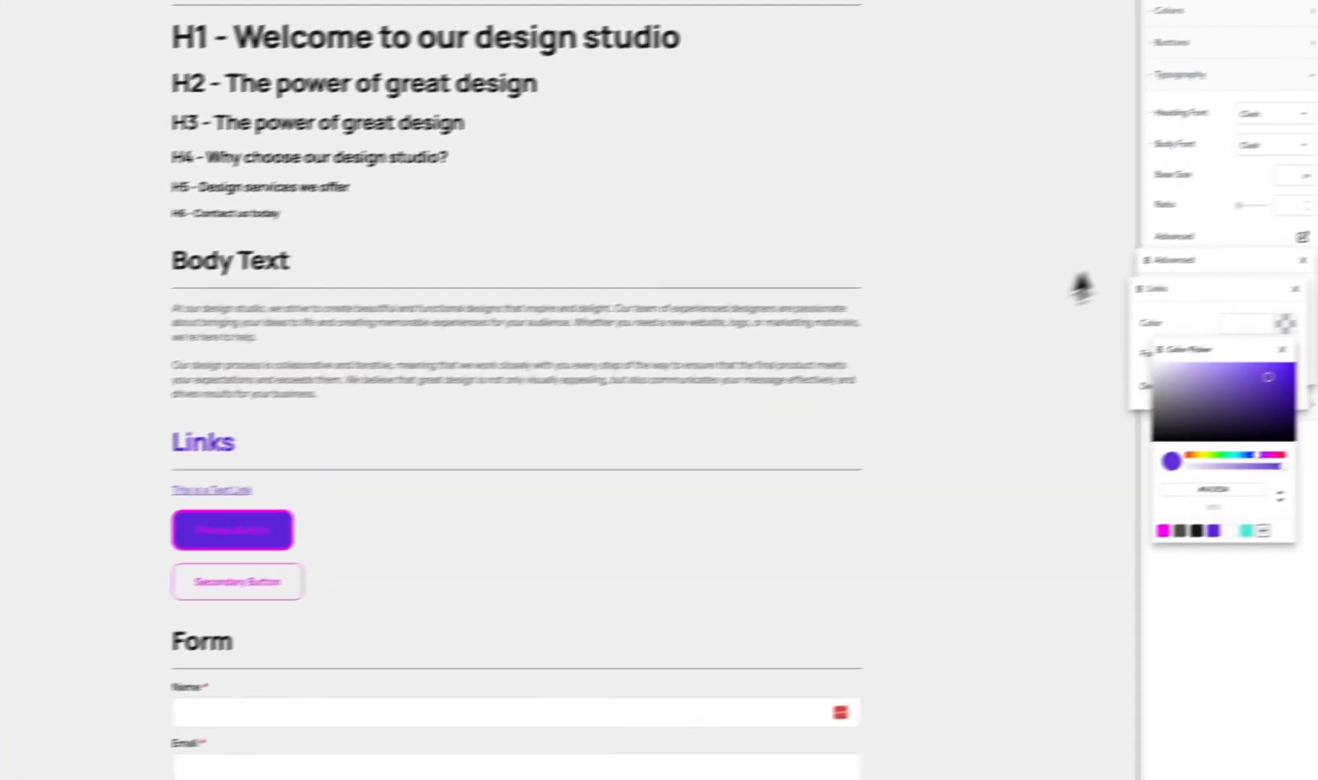
click(1130, 297)
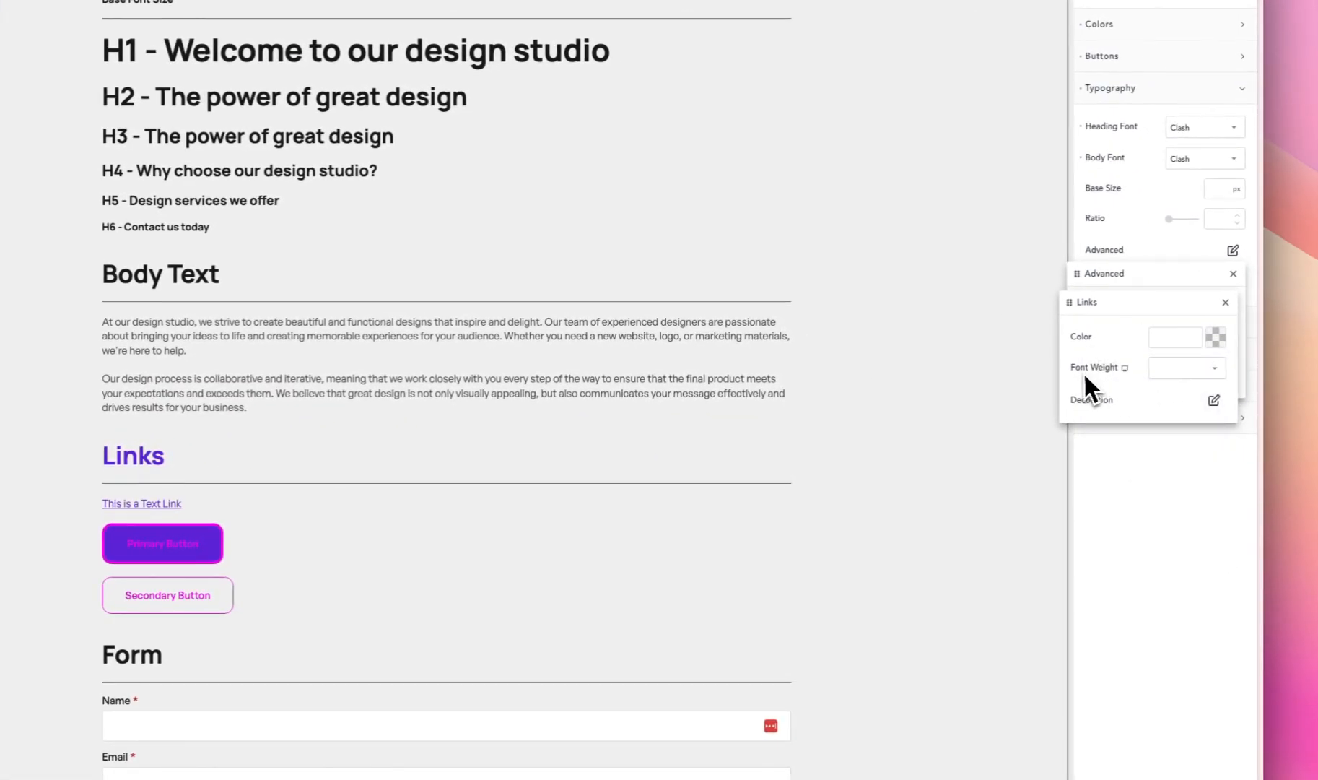
click(1166, 373)
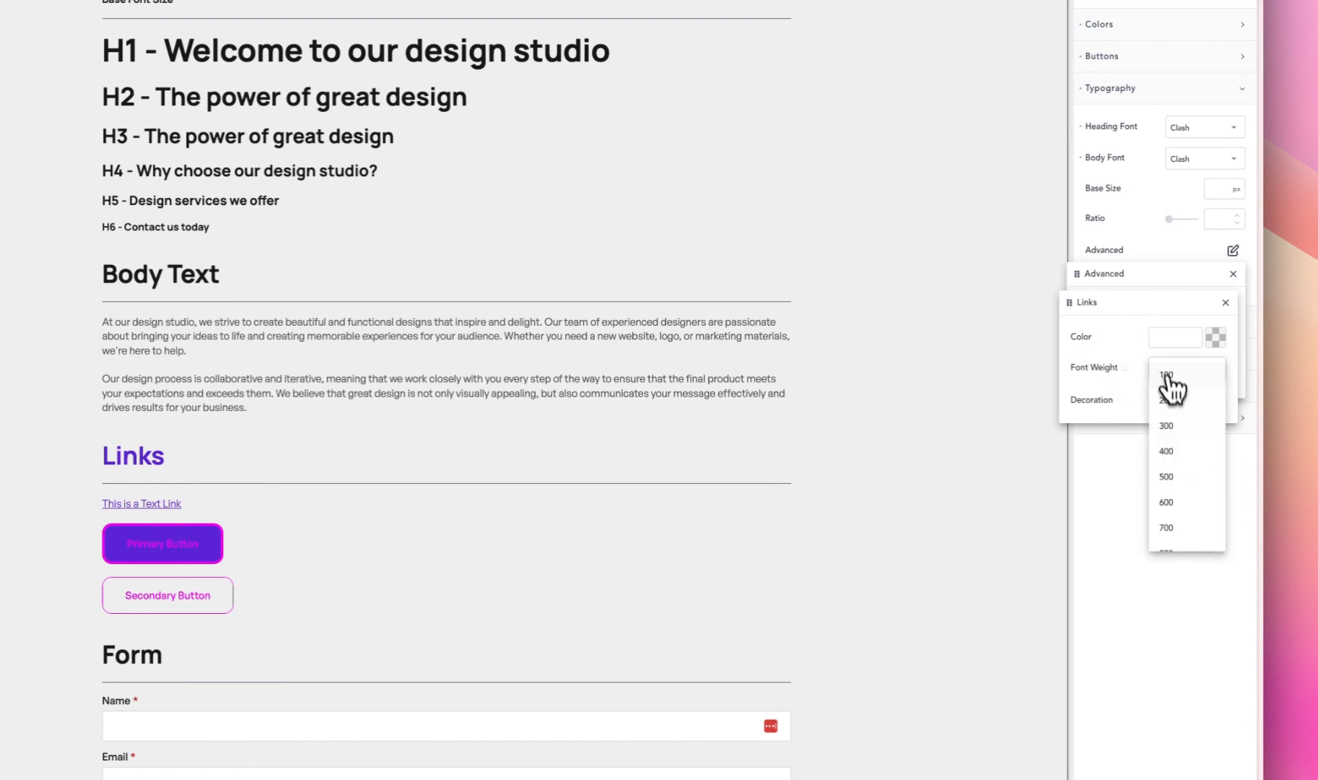
click(1177, 535)
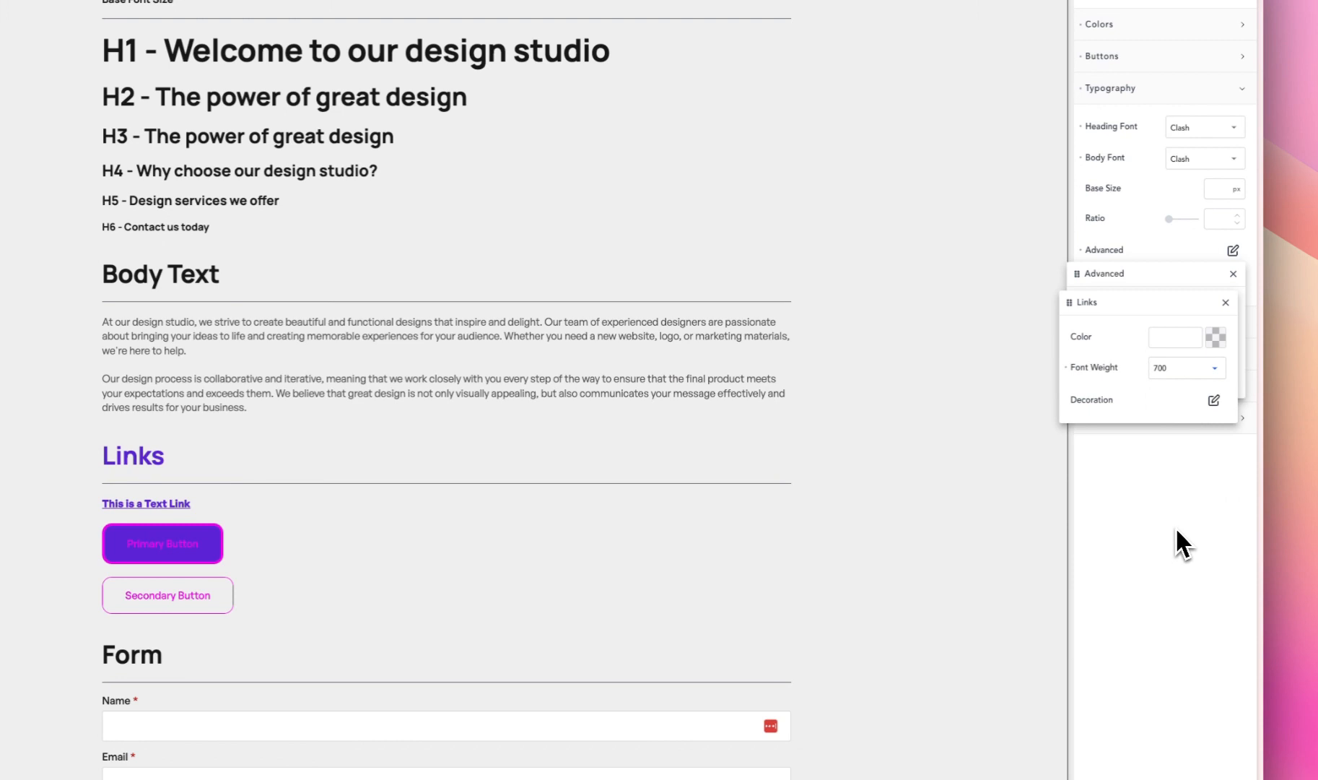
click(1180, 369)
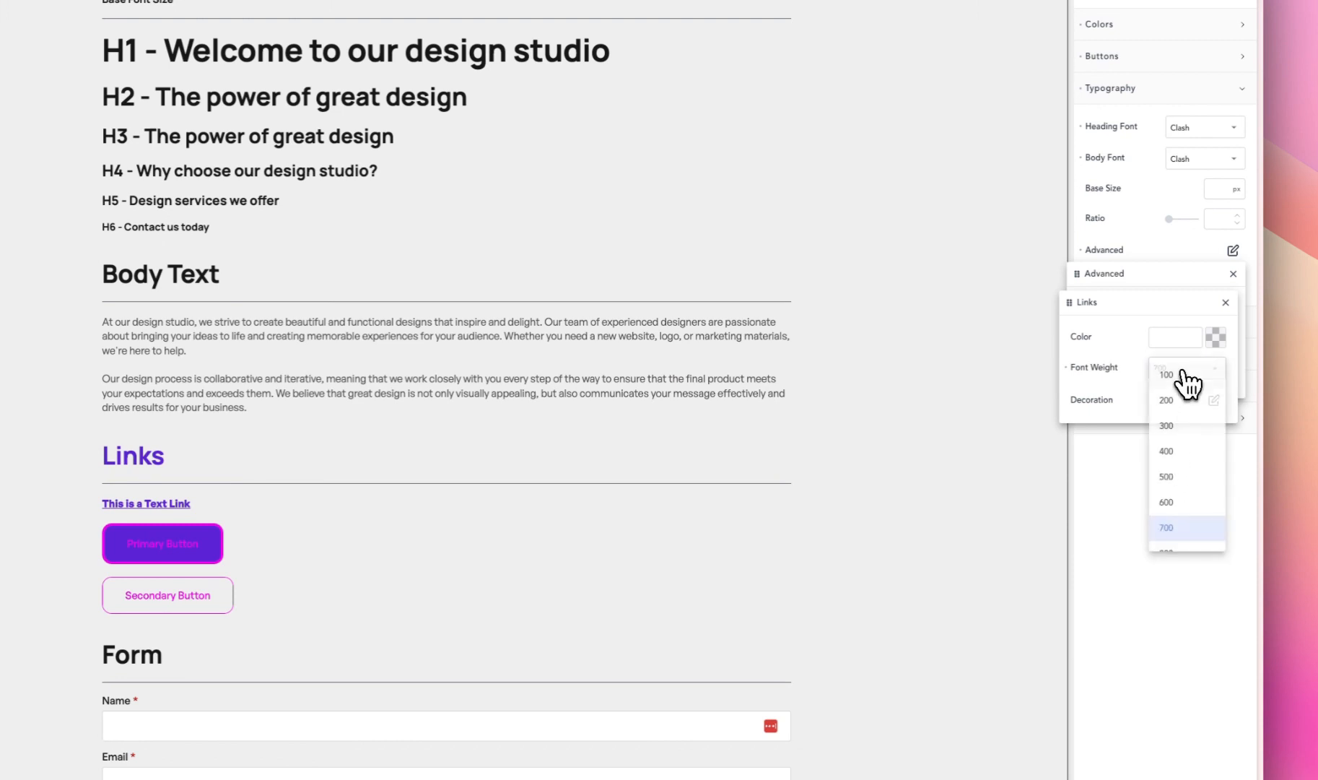
click(1170, 478)
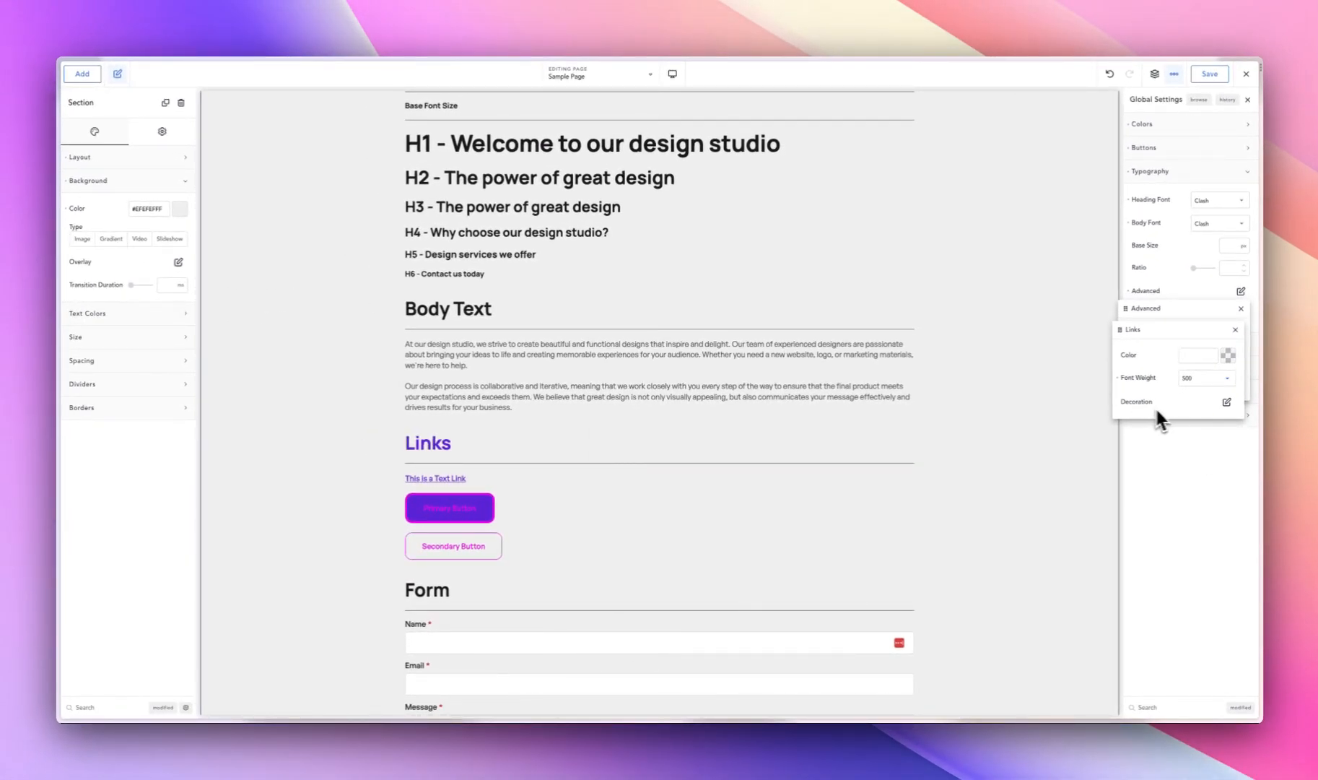
- Set the decoration style of global links to none and close the advanced typography settings
click(1227, 402)
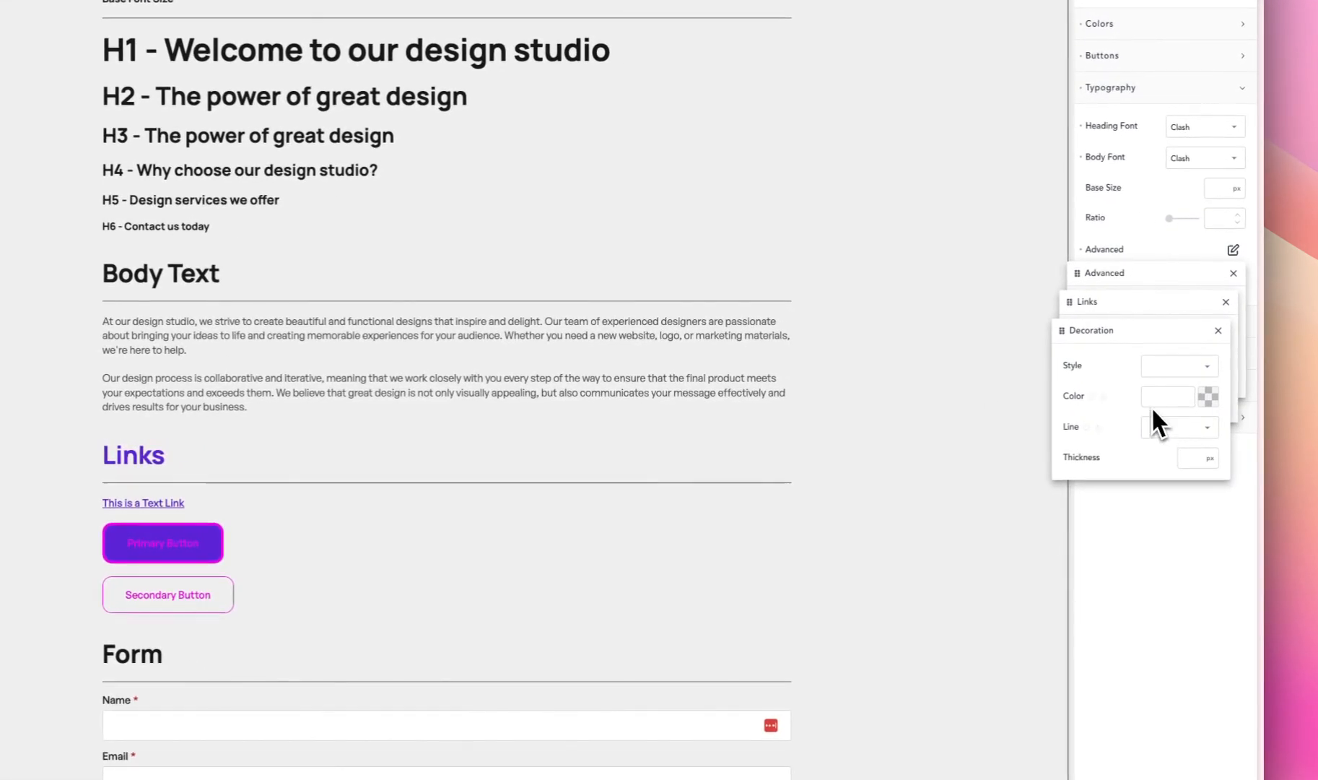
click(1175, 366)
click(1169, 374)
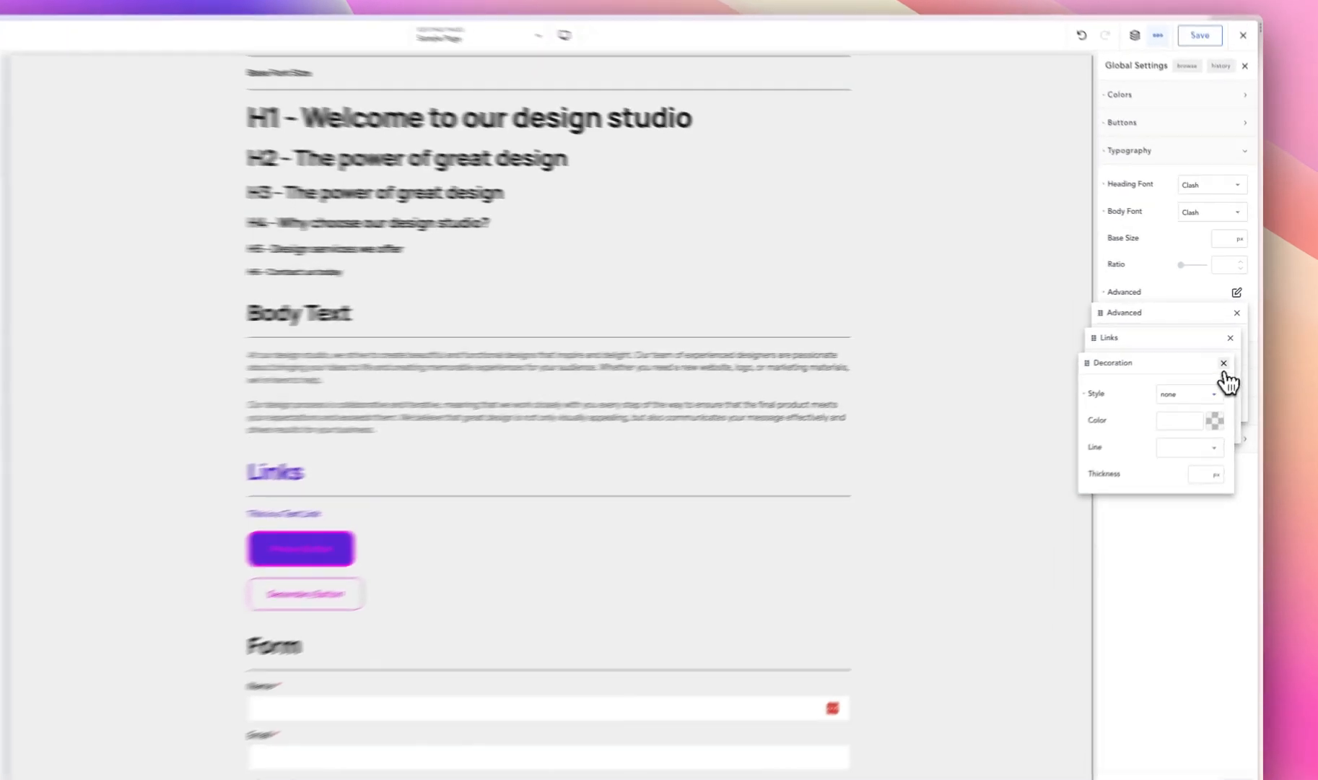
click(1230, 351)
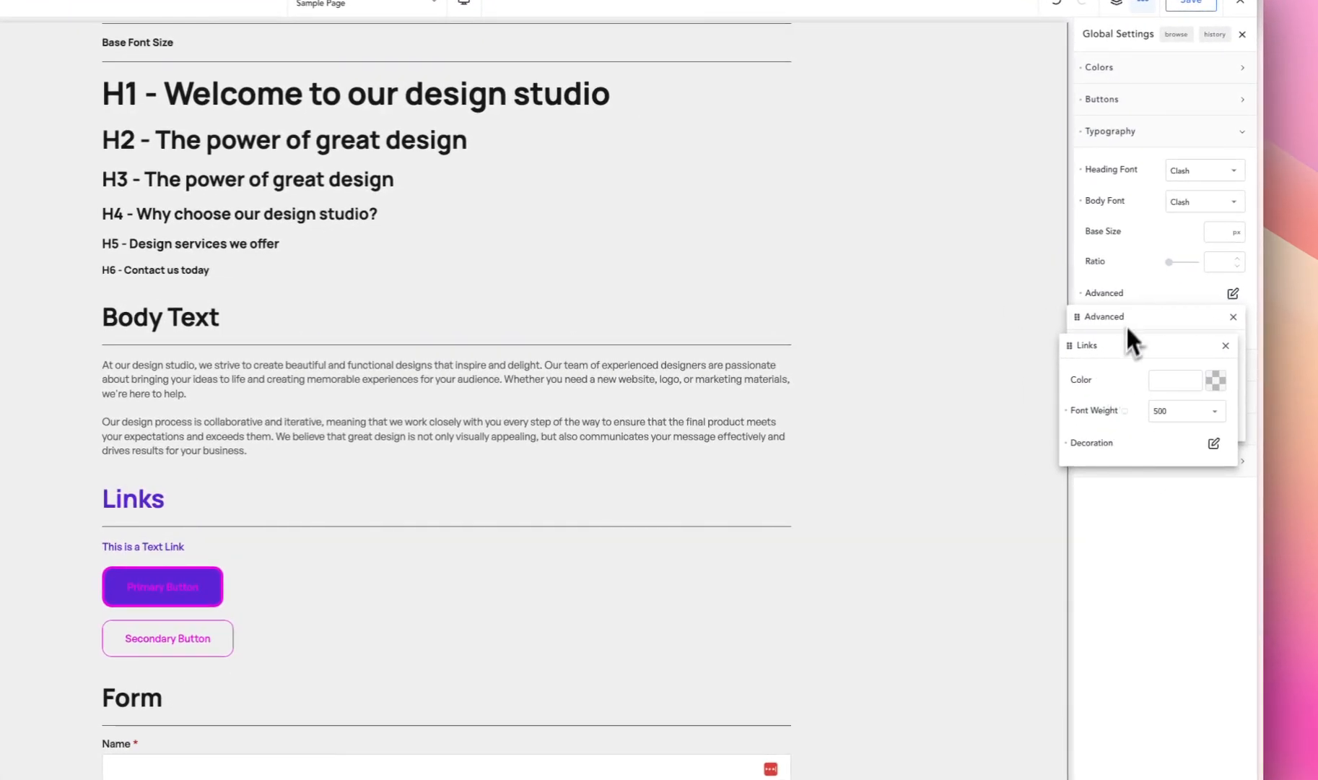
click(1142, 294)
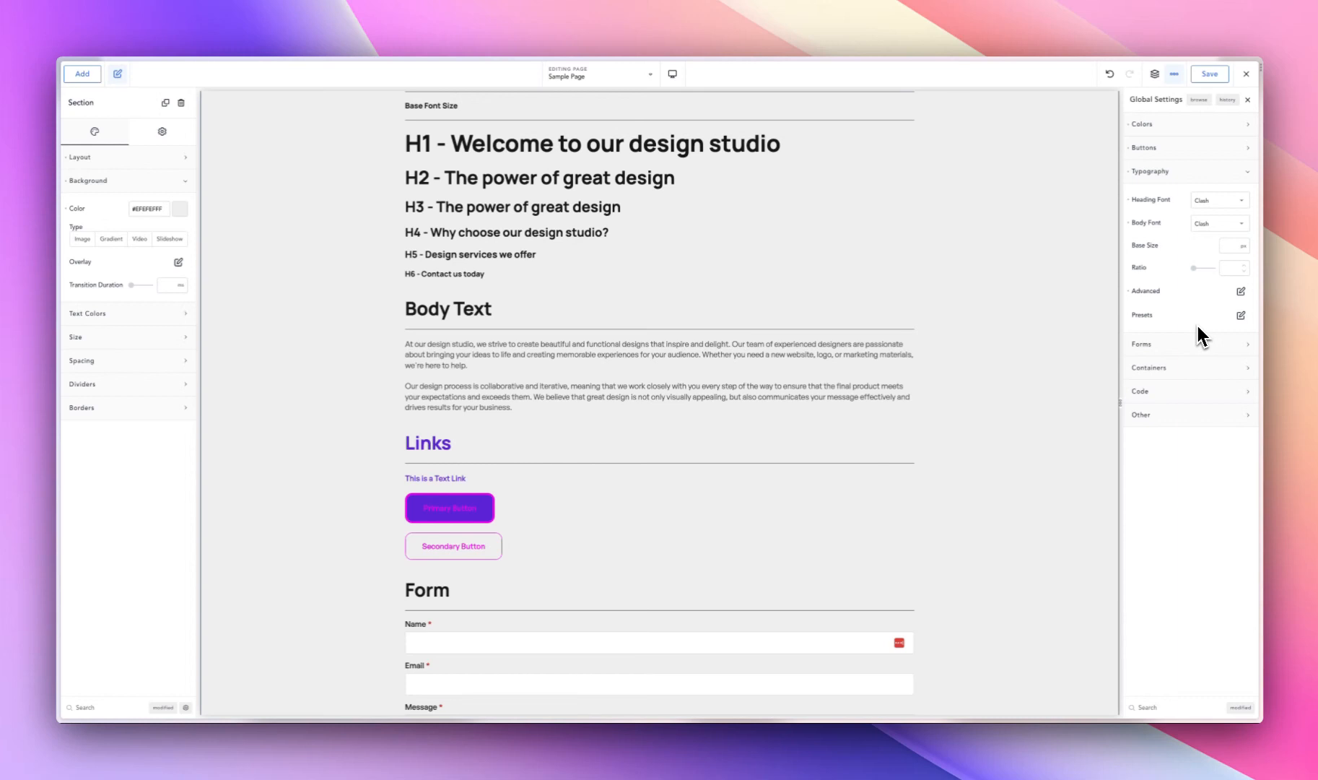
- Examine the H1 to H6 sample headings in the Text Guide section one by one, ending on the H1
scroll(476, 296, up, 2)
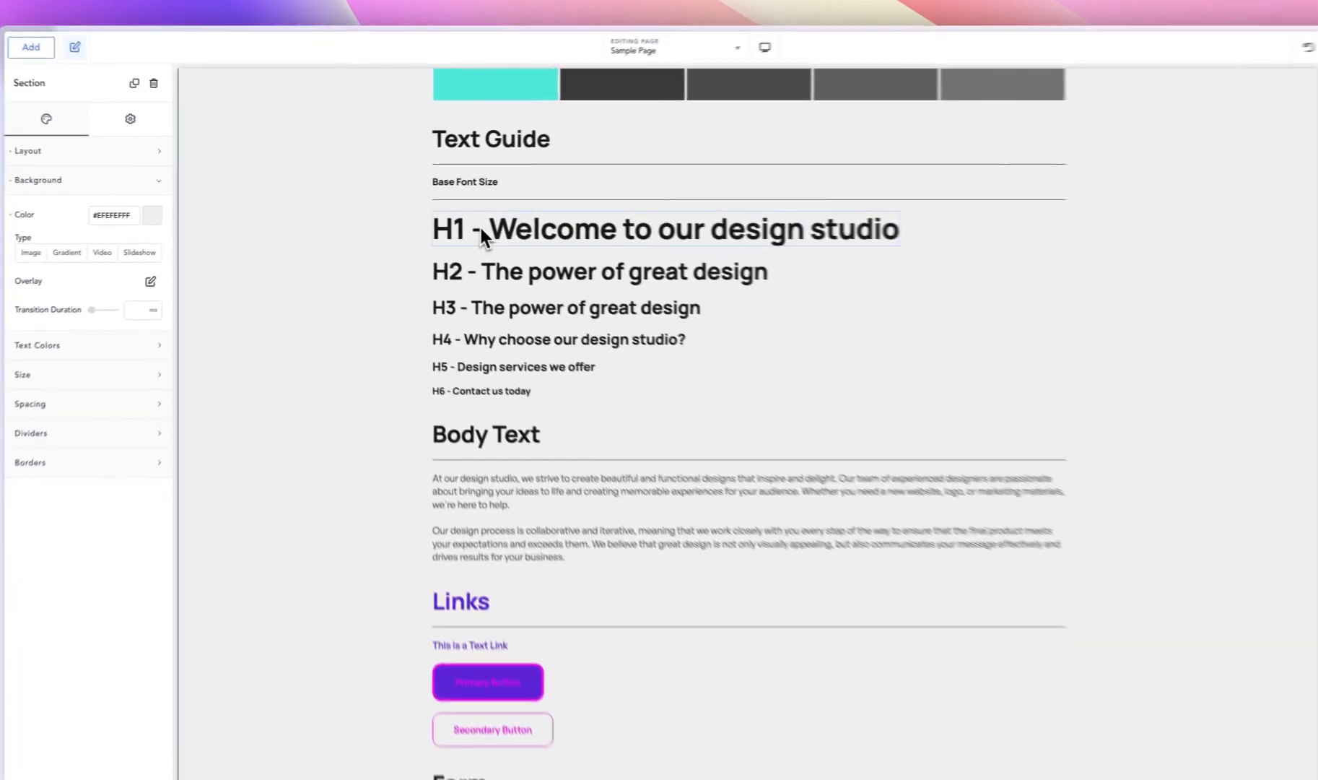
click(477, 222)
click(528, 289)
click(529, 318)
click(529, 351)
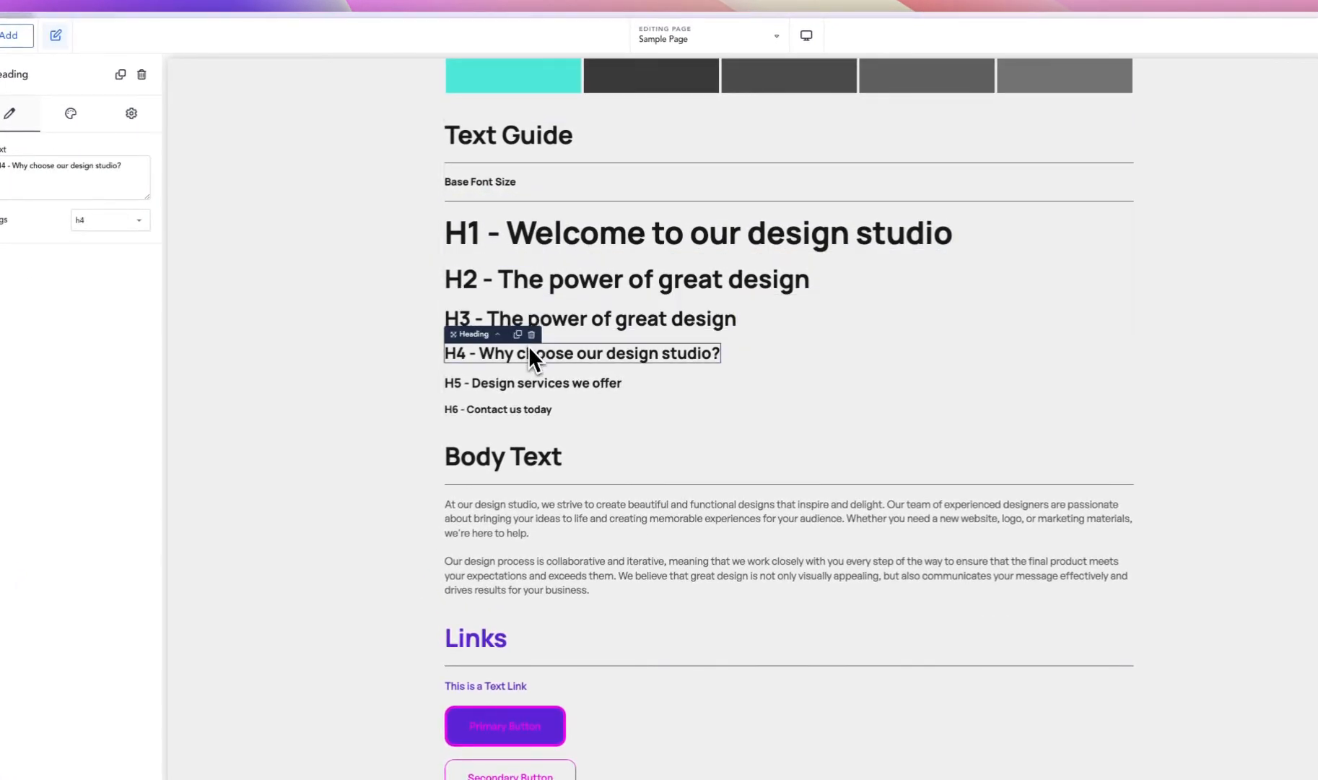
click(523, 381)
click(517, 408)
click(584, 239)
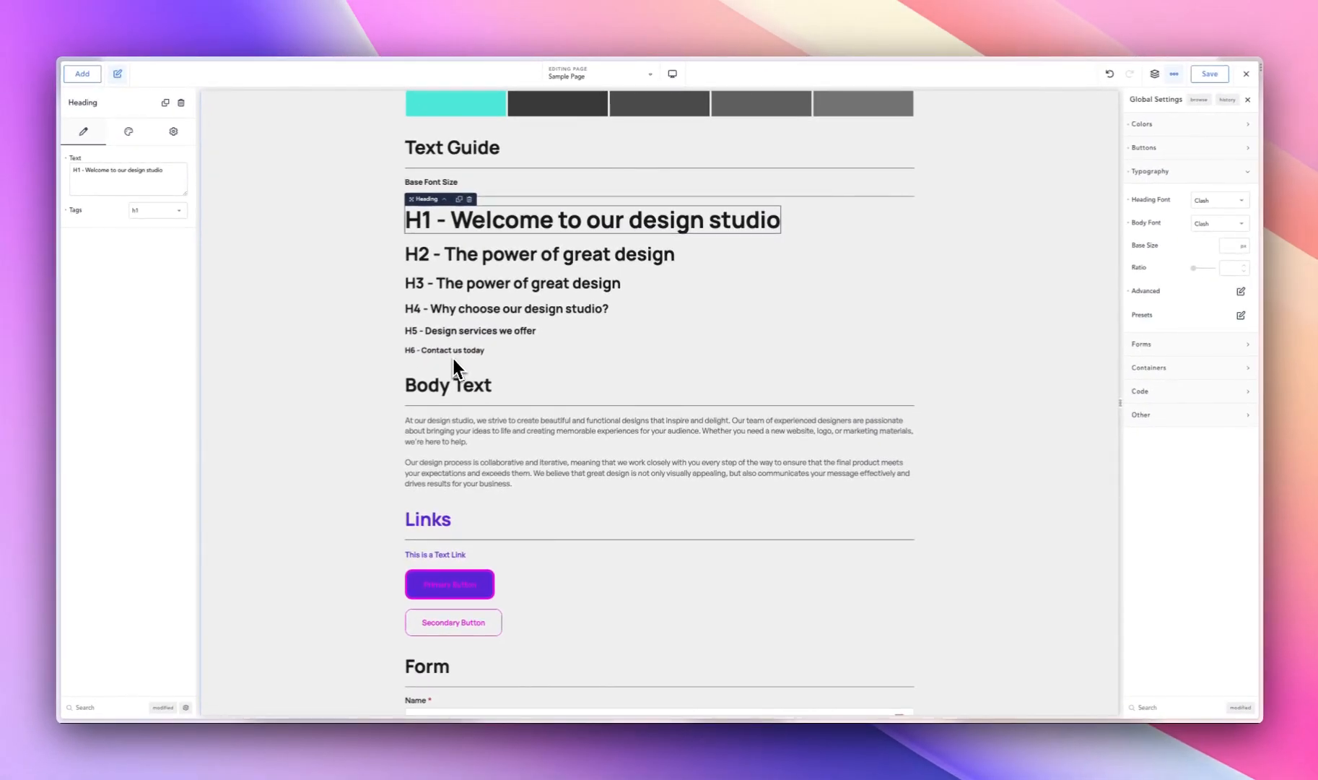
- Set the global H1 font size to 96 px in the advanced heading typography settings
click(1241, 291)
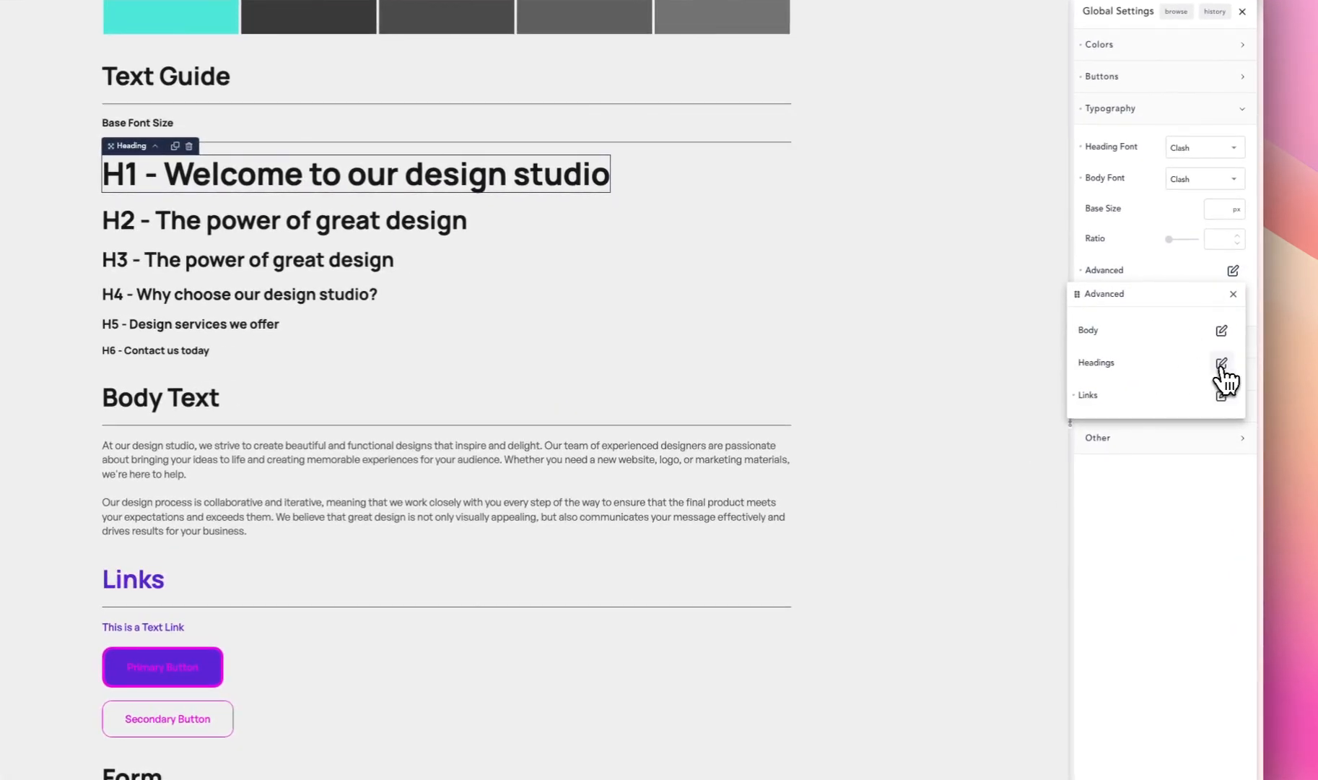
click(1224, 362)
click(1214, 395)
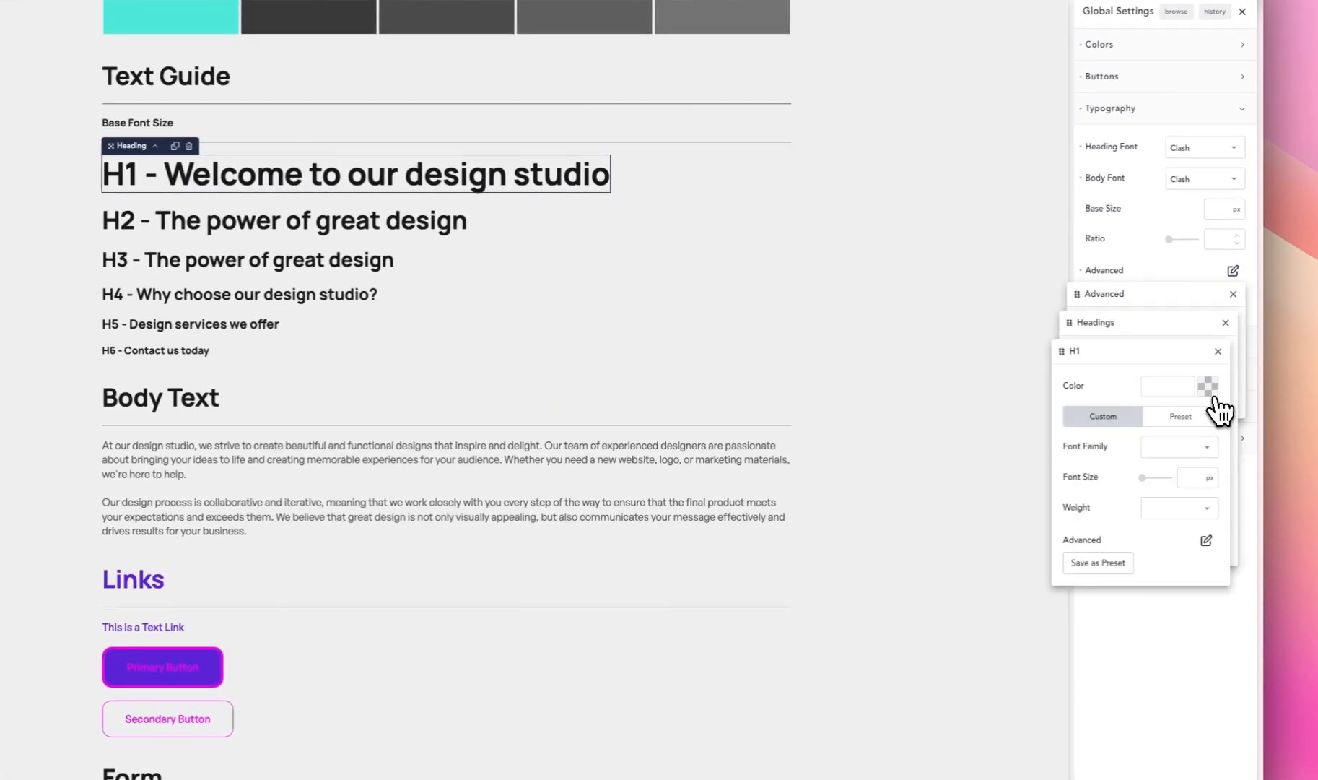
click(1189, 478)
text(96)
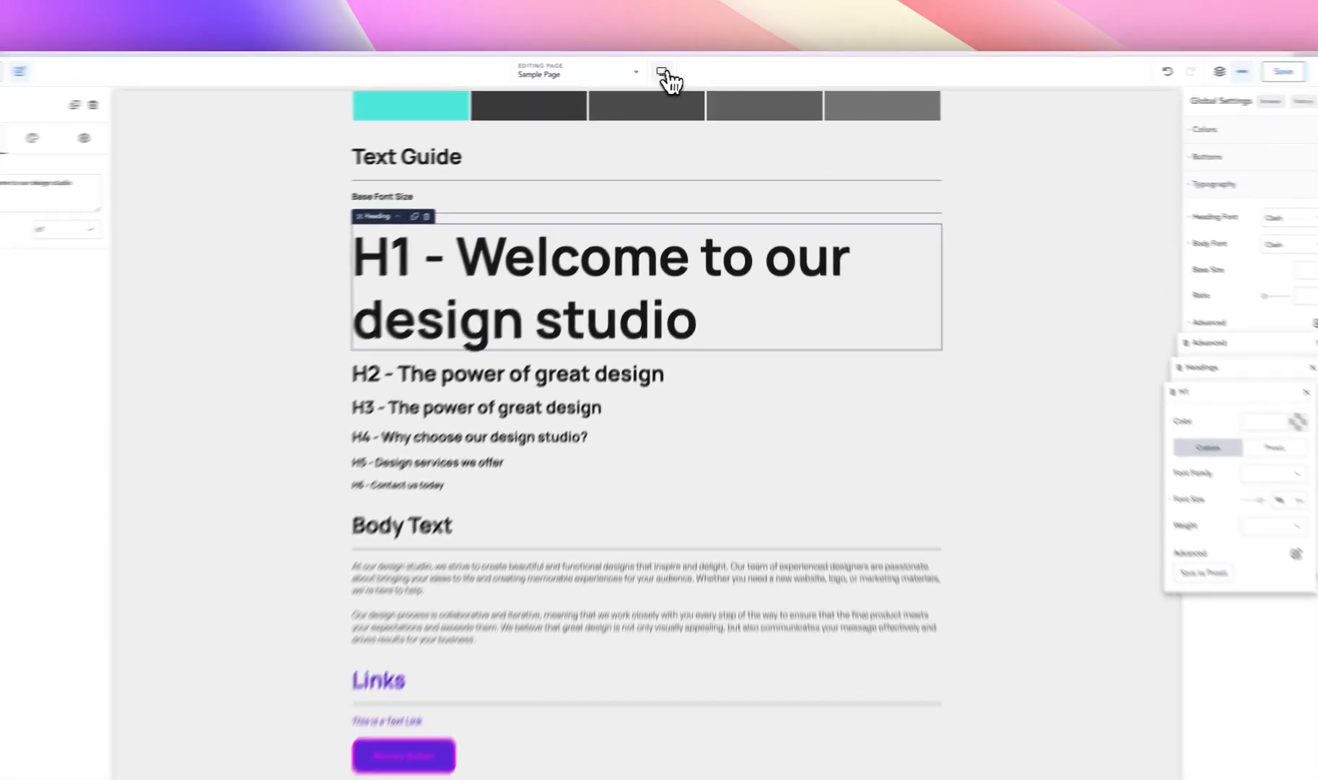
- Preview the H1 heading at the Tablet Landscape and Phone Portrait breakpoints, then return to the Desktop view
click(663, 72)
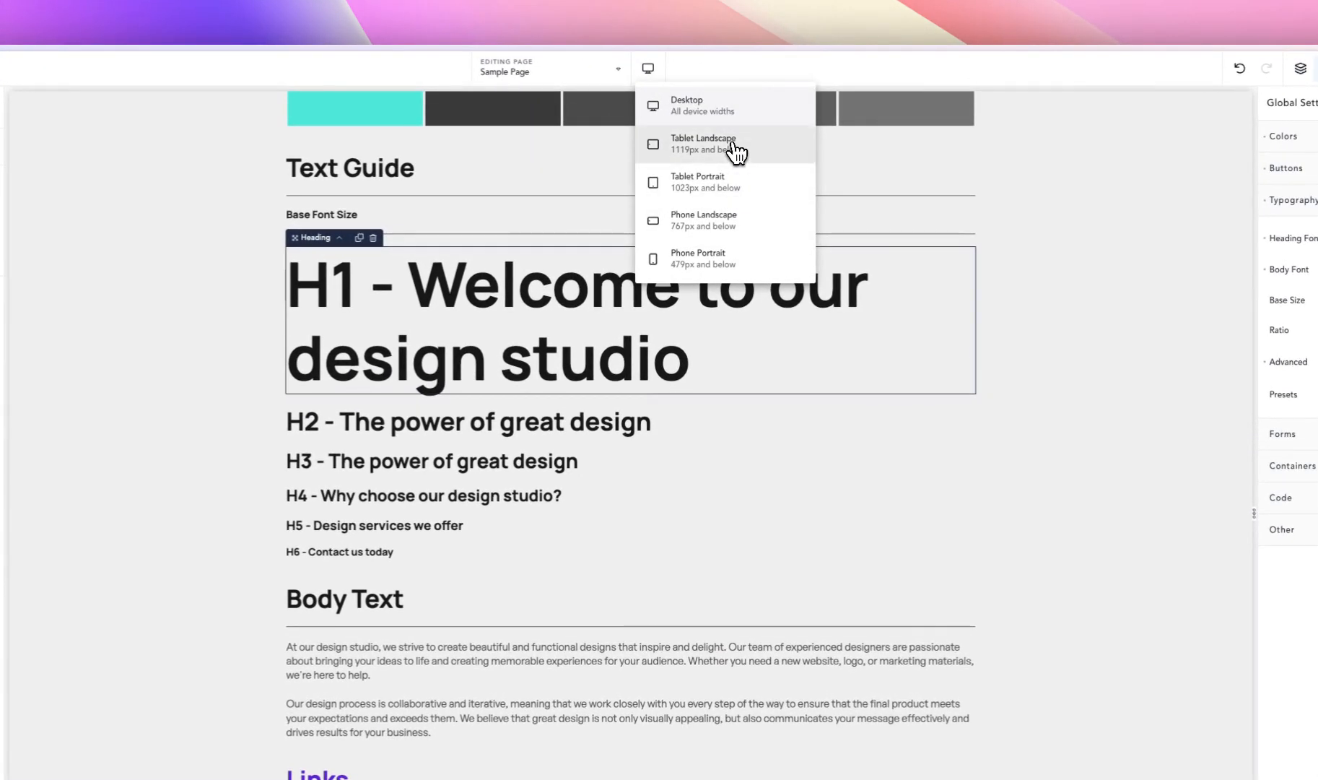
click(736, 145)
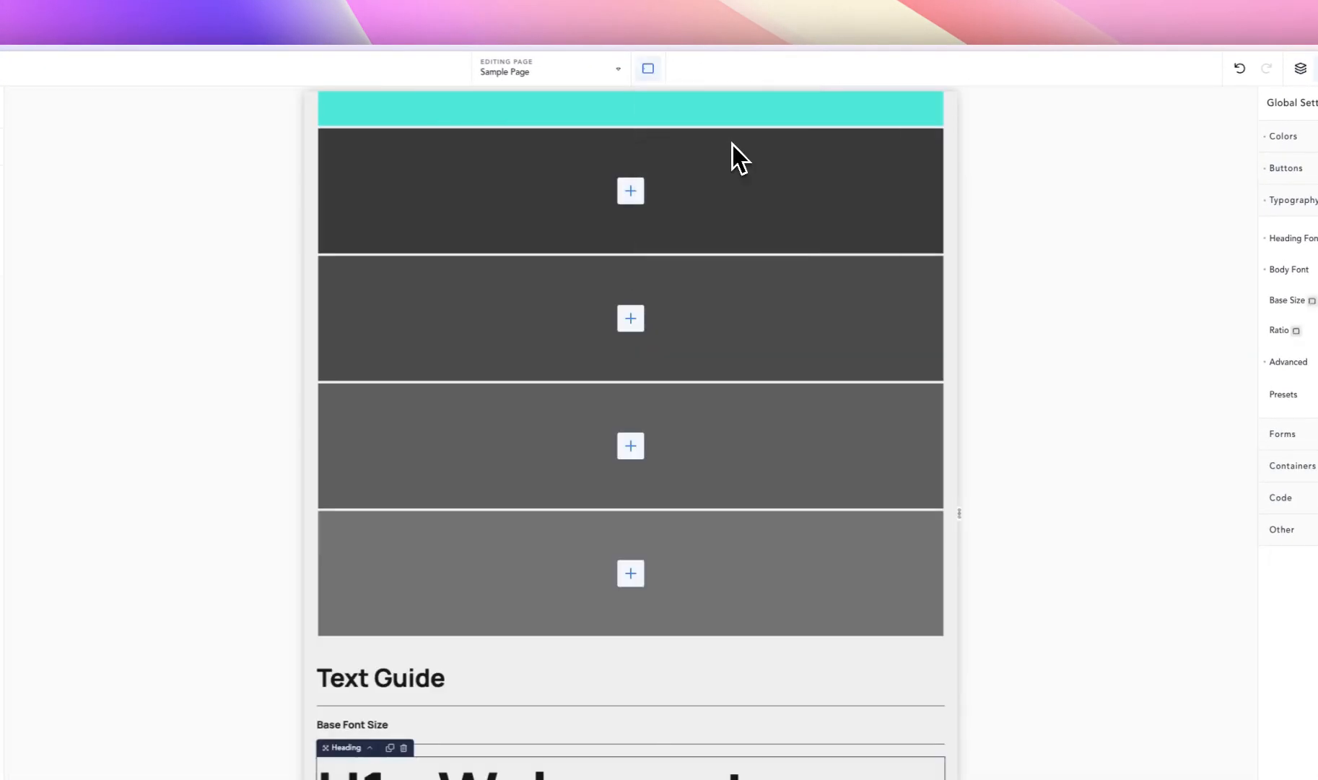
scroll(657, 339, down, 3)
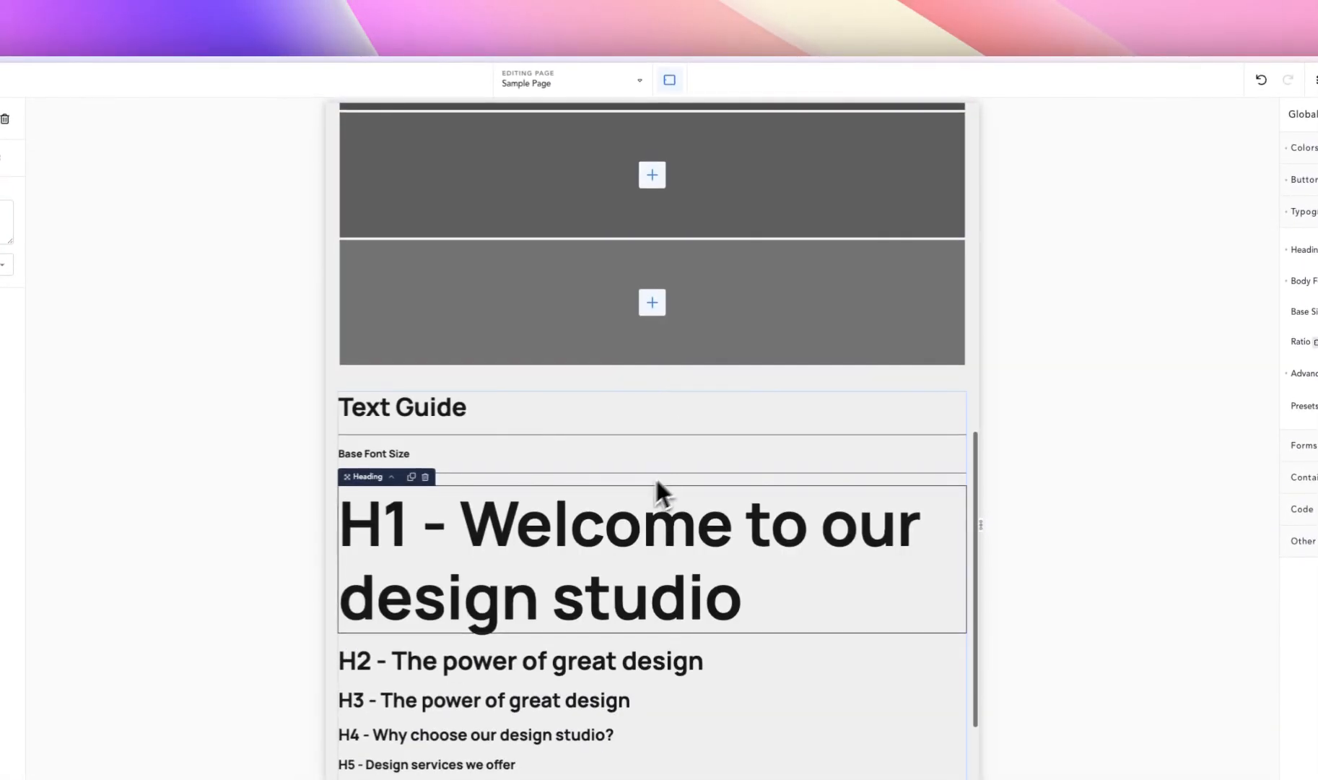
click(669, 78)
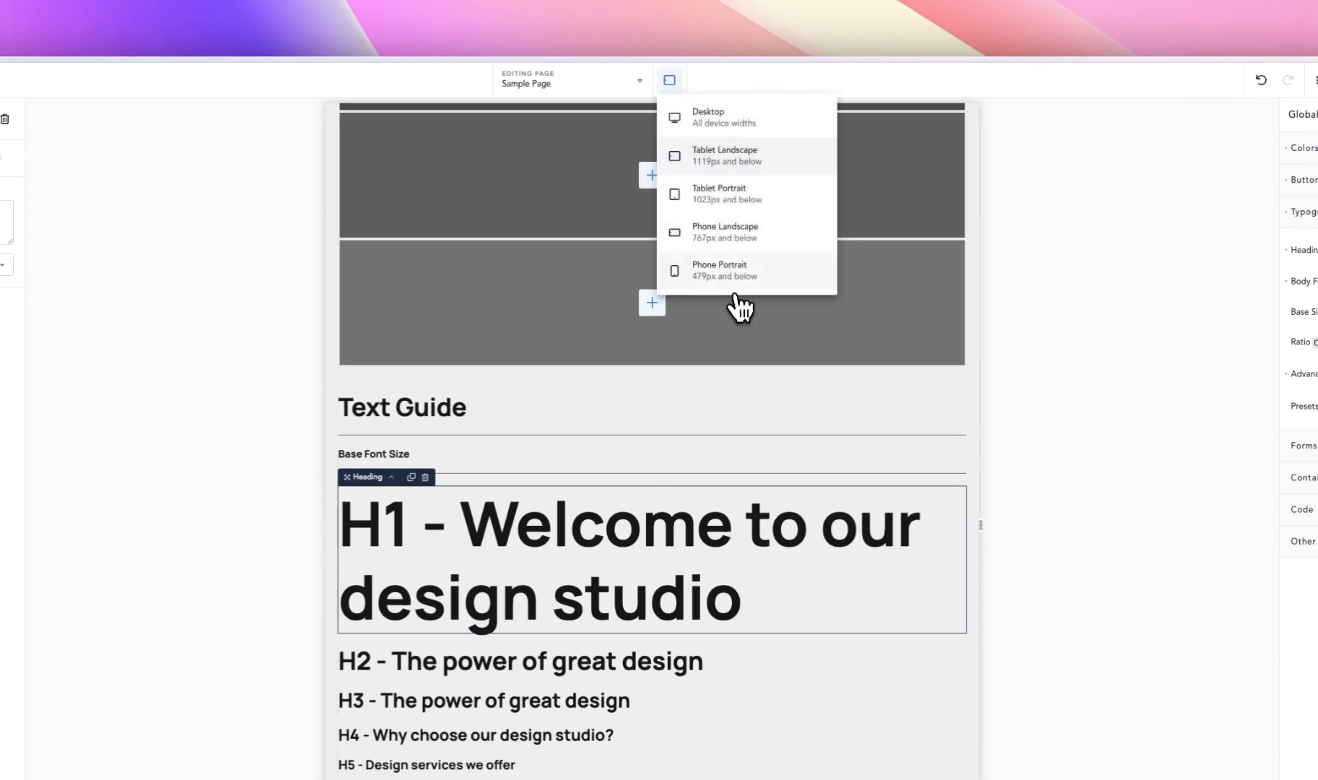
click(722, 269)
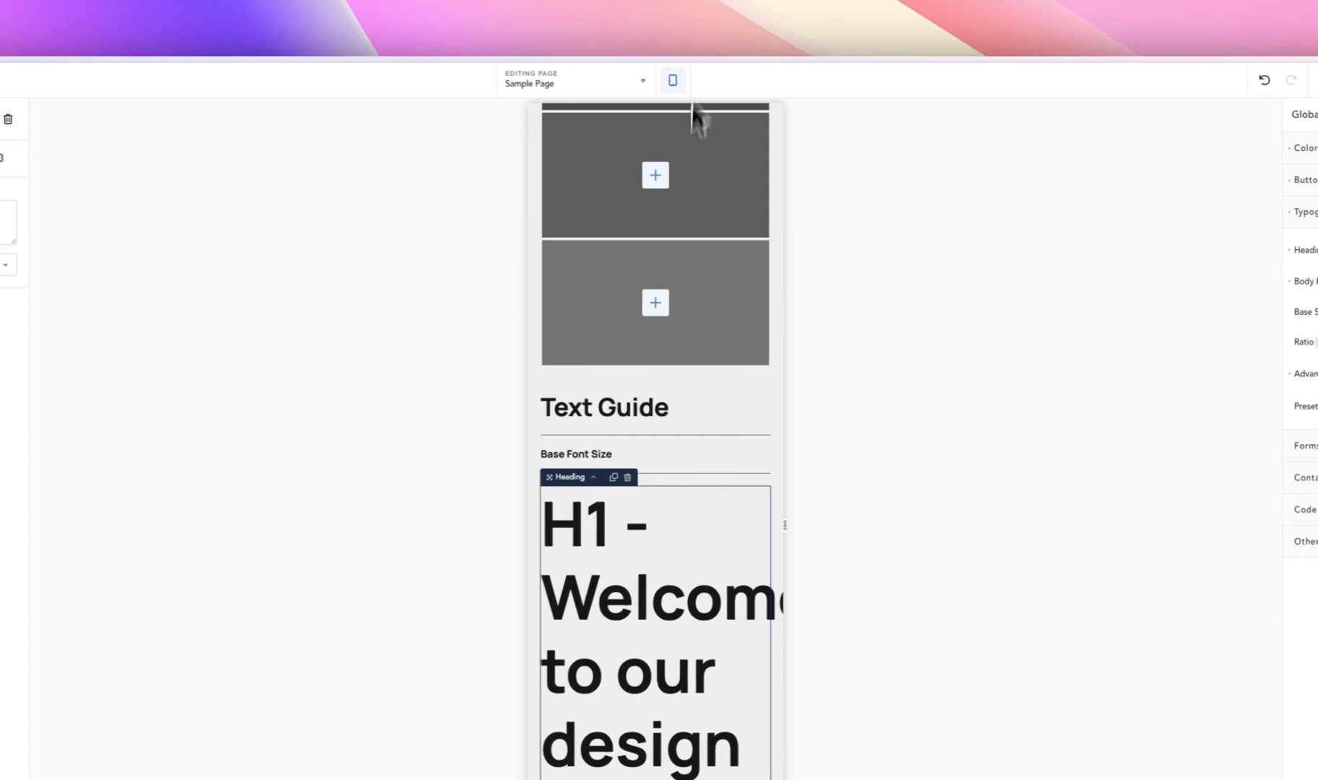
click(669, 80)
click(725, 120)
scroll(592, 389, up, 6)
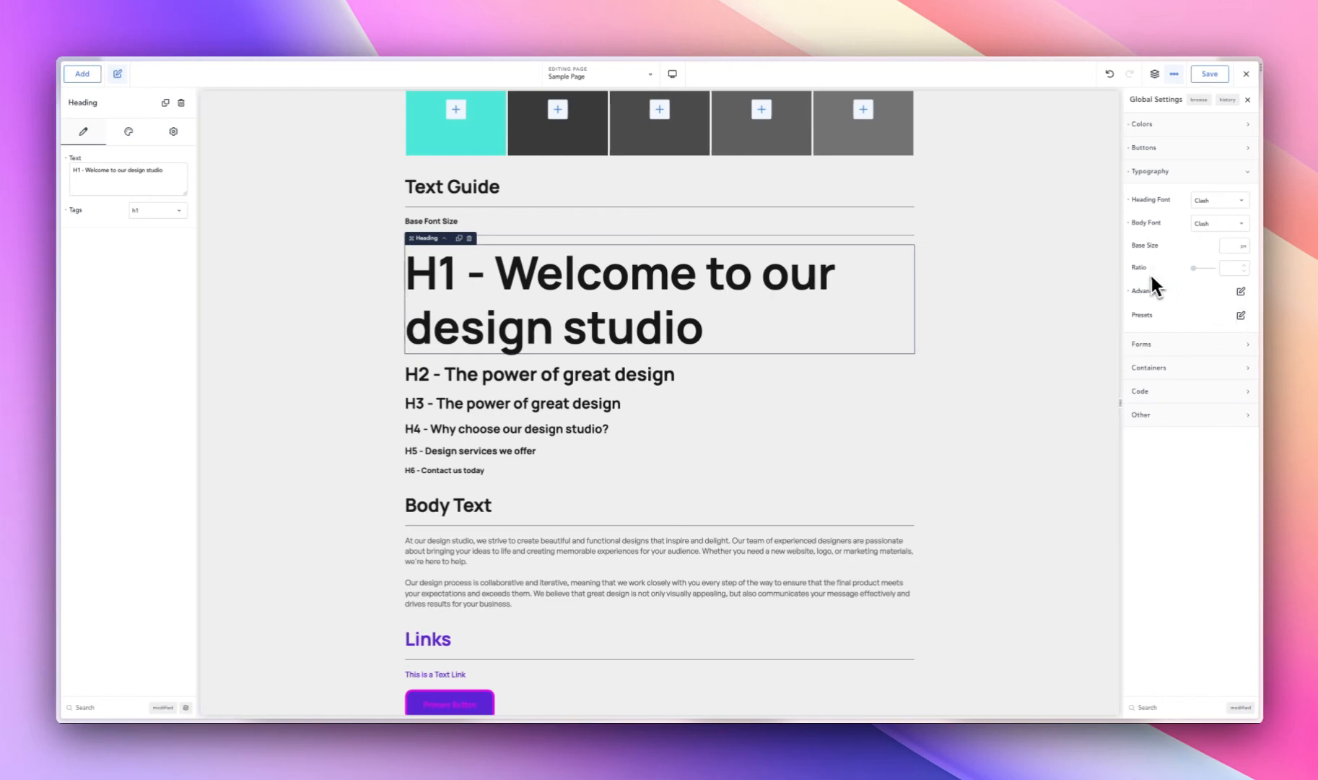
- Try typography ratios of 1.09 and 1.19 on the headings, then clear the ratio
click(1194, 268)
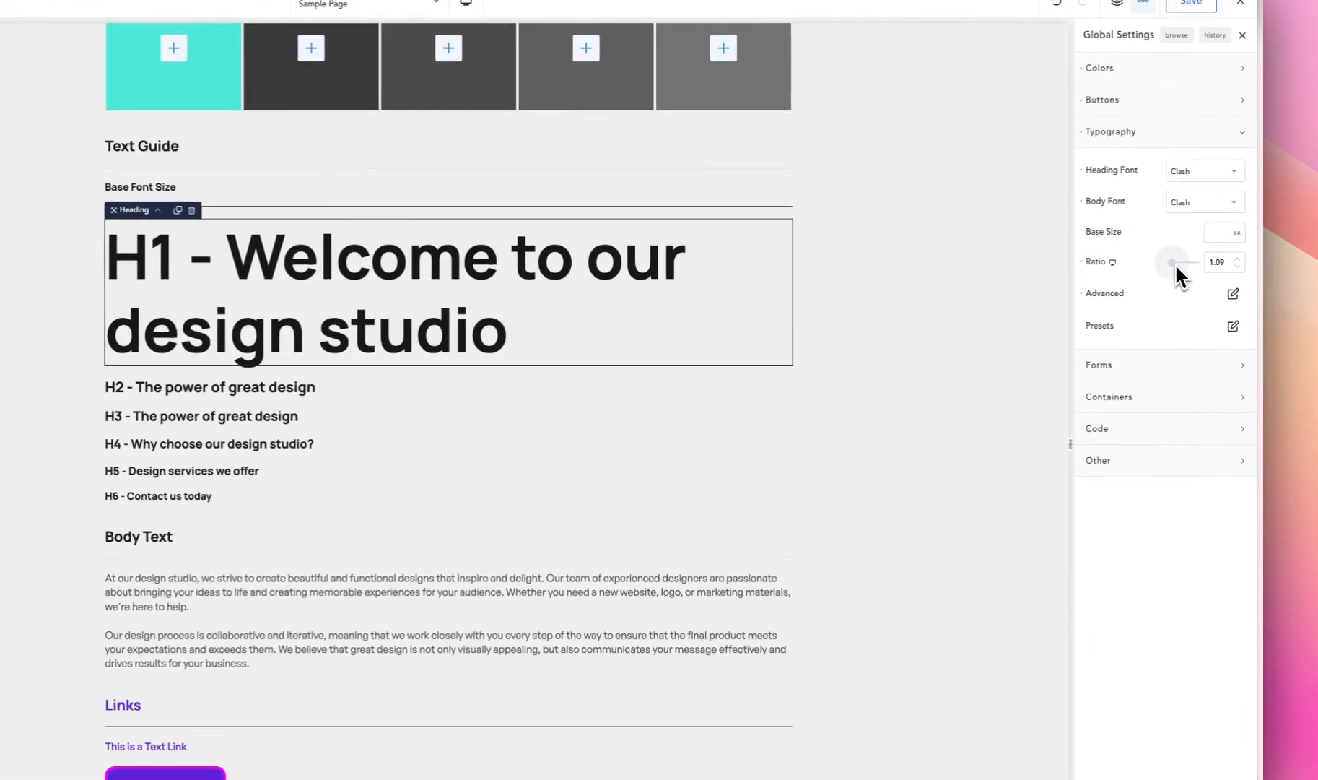
drag(1176, 263, 1178, 262)
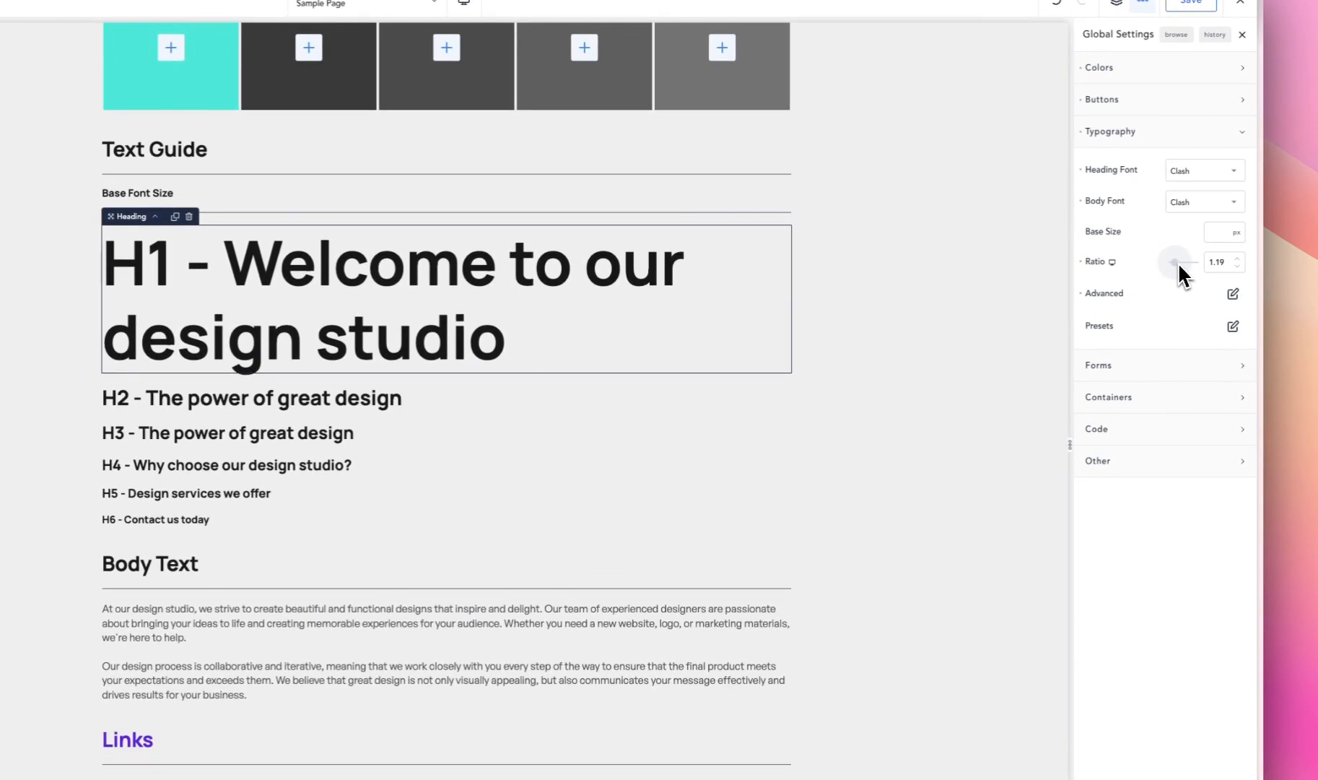
click(1081, 261)
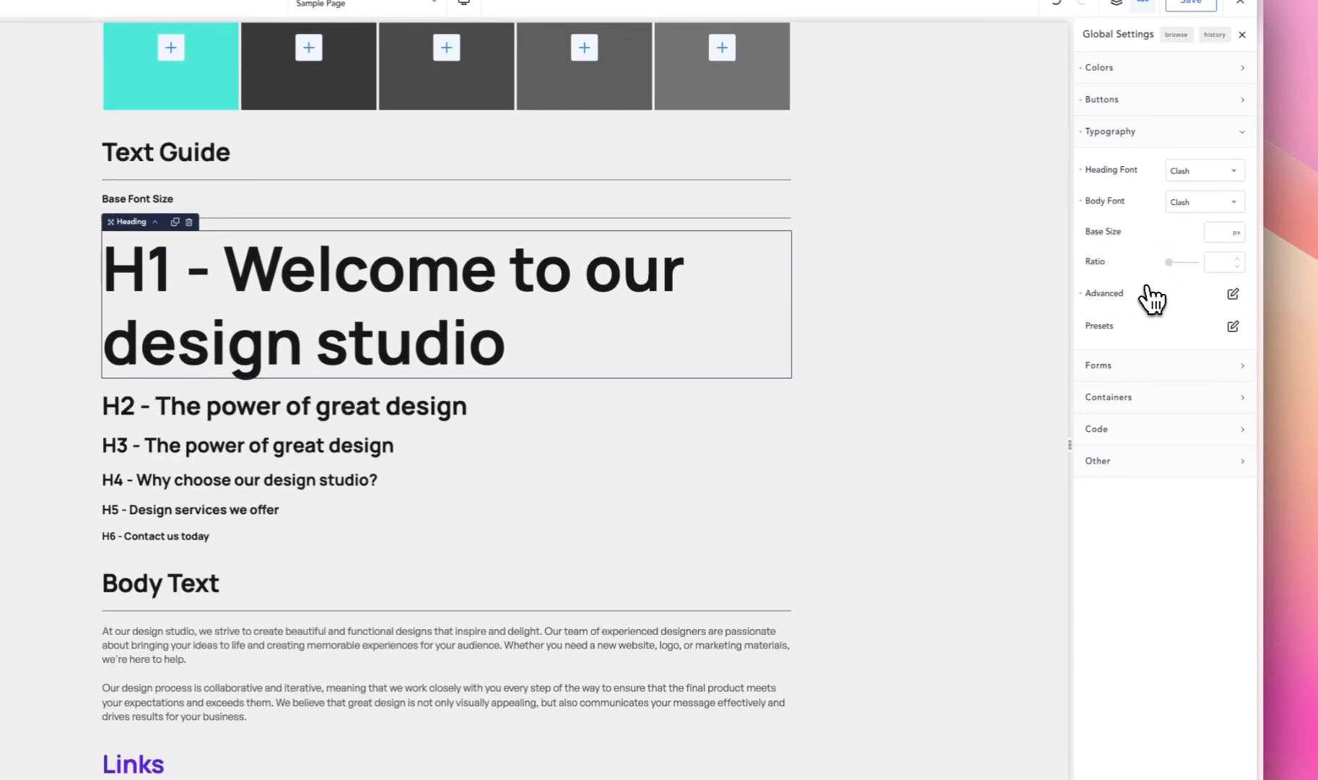
- Clear the H1 override in the advanced heading typography settings
click(1230, 295)
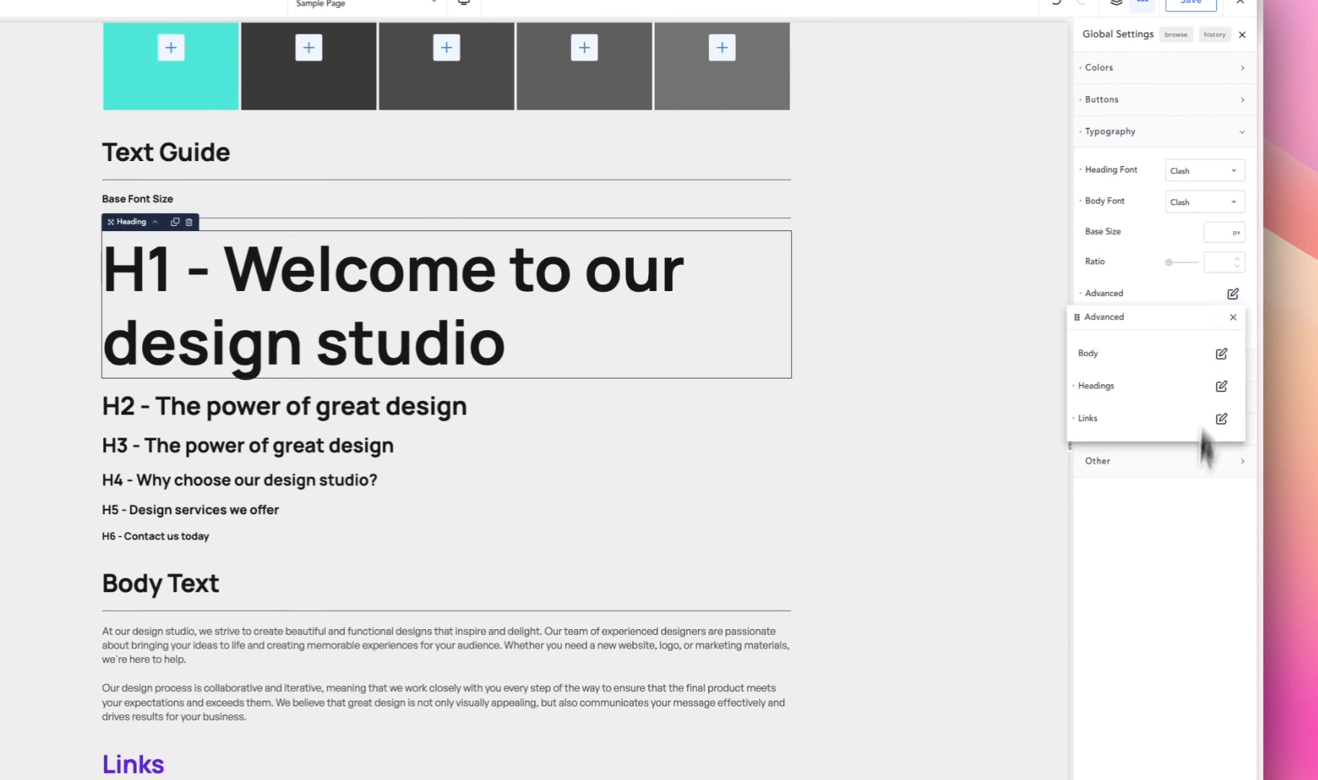
click(1218, 384)
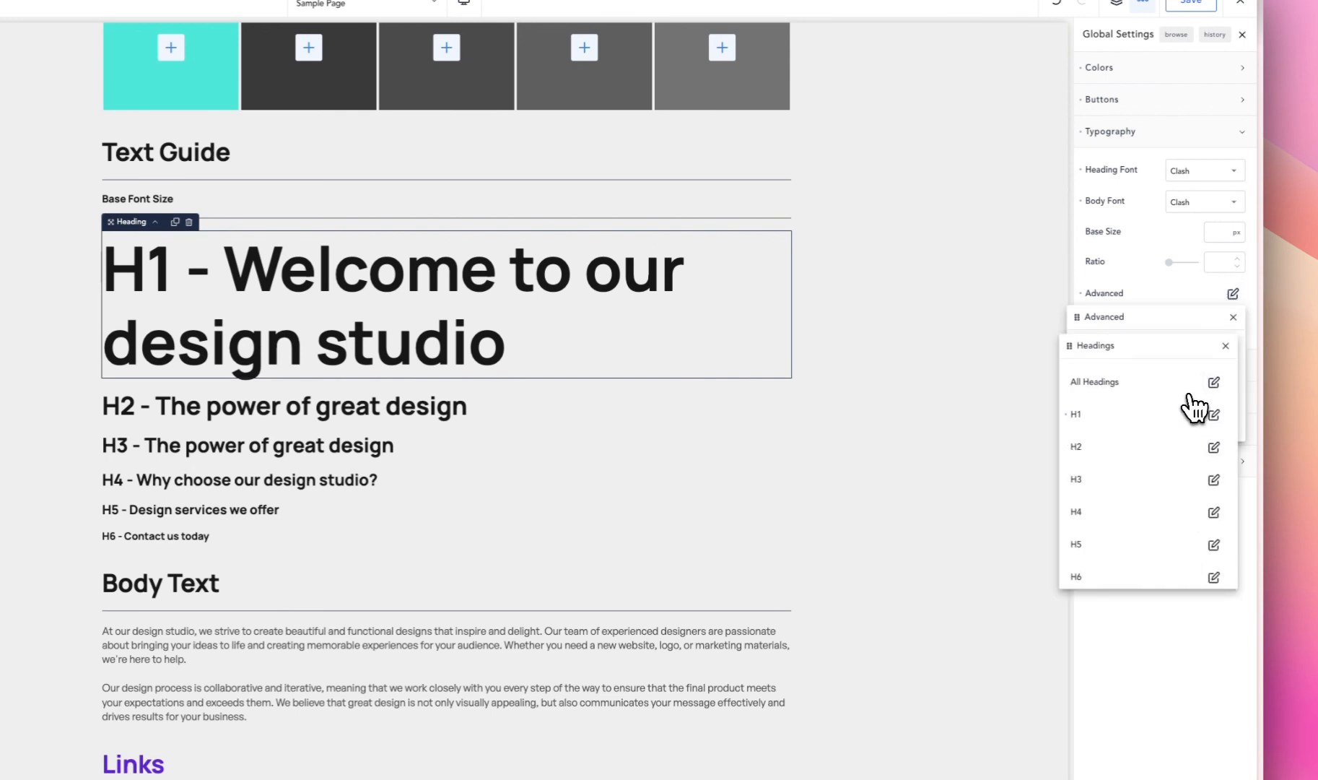
click(1068, 416)
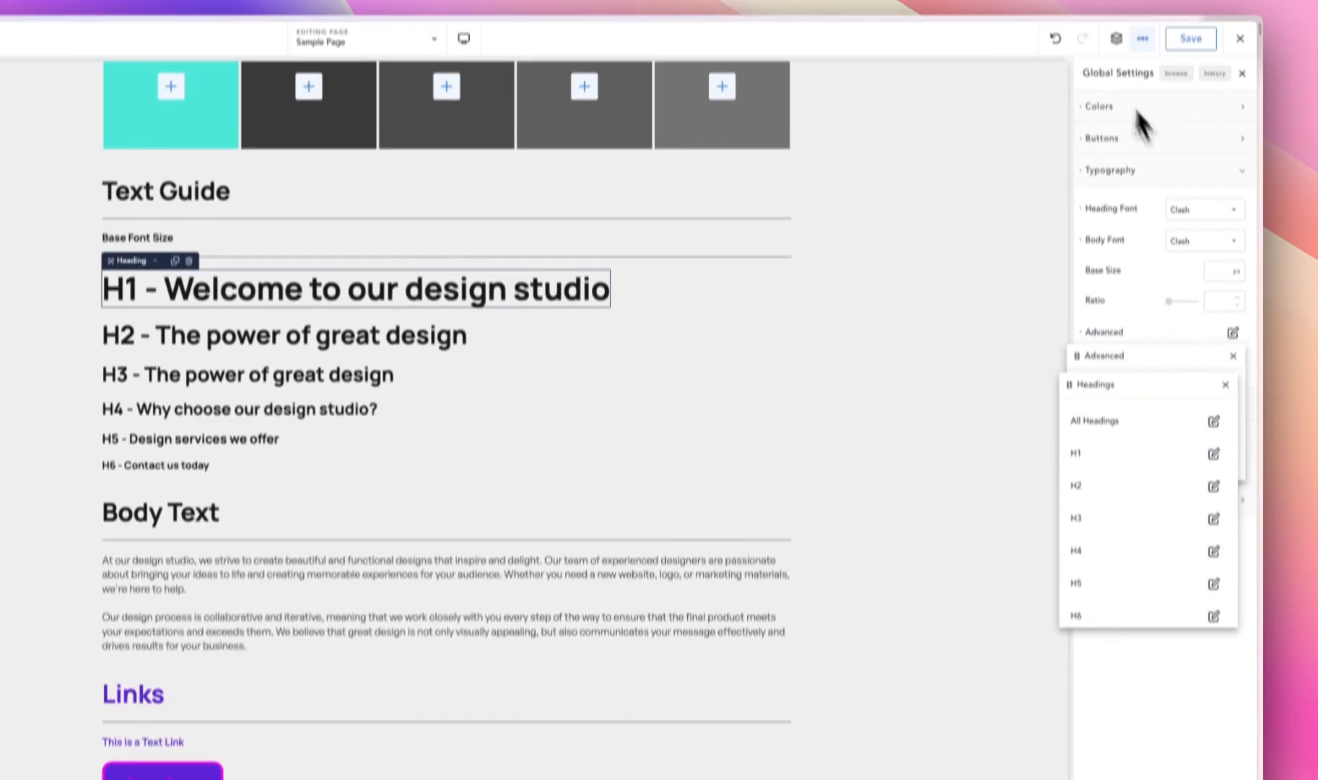
- Generate a clamp value with a 46 px minimum and 96 px maximum font size in the Clamp Generator and copy it
click(1022, 125)
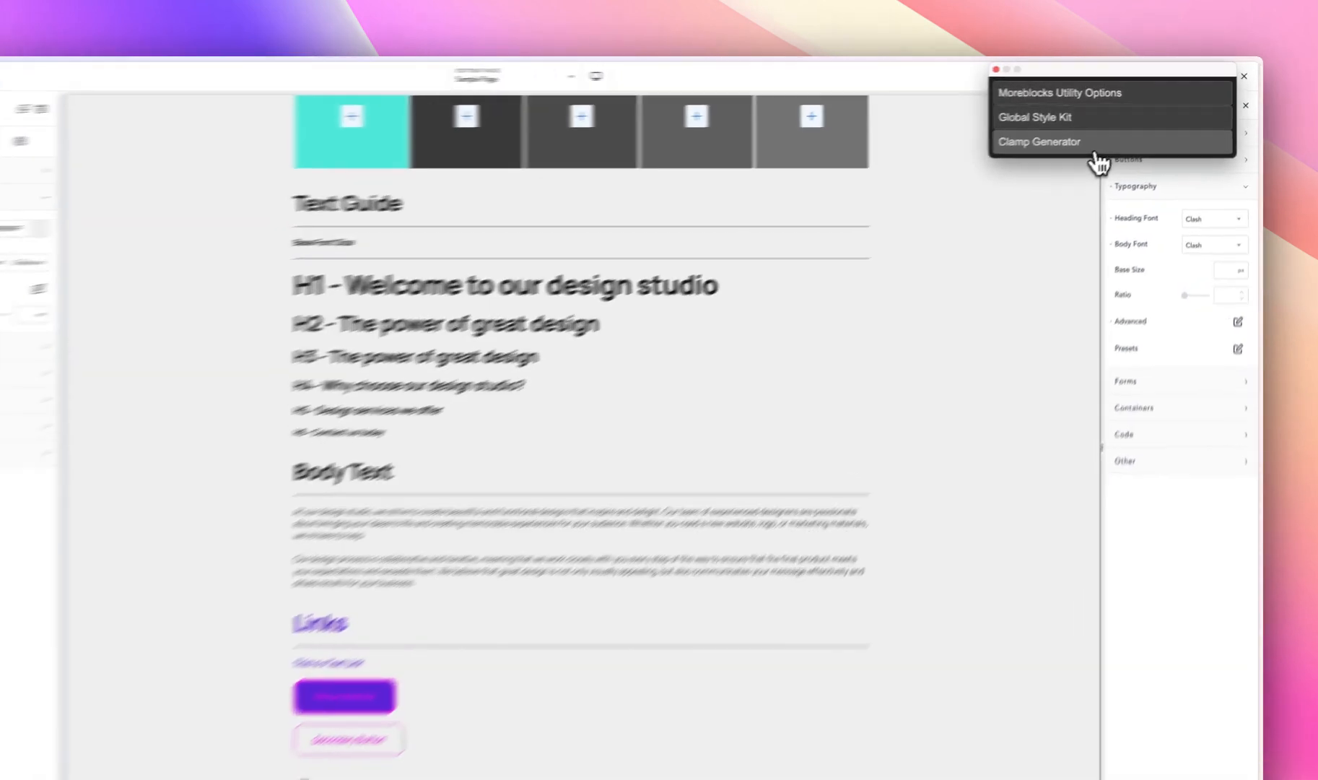
click(1113, 137)
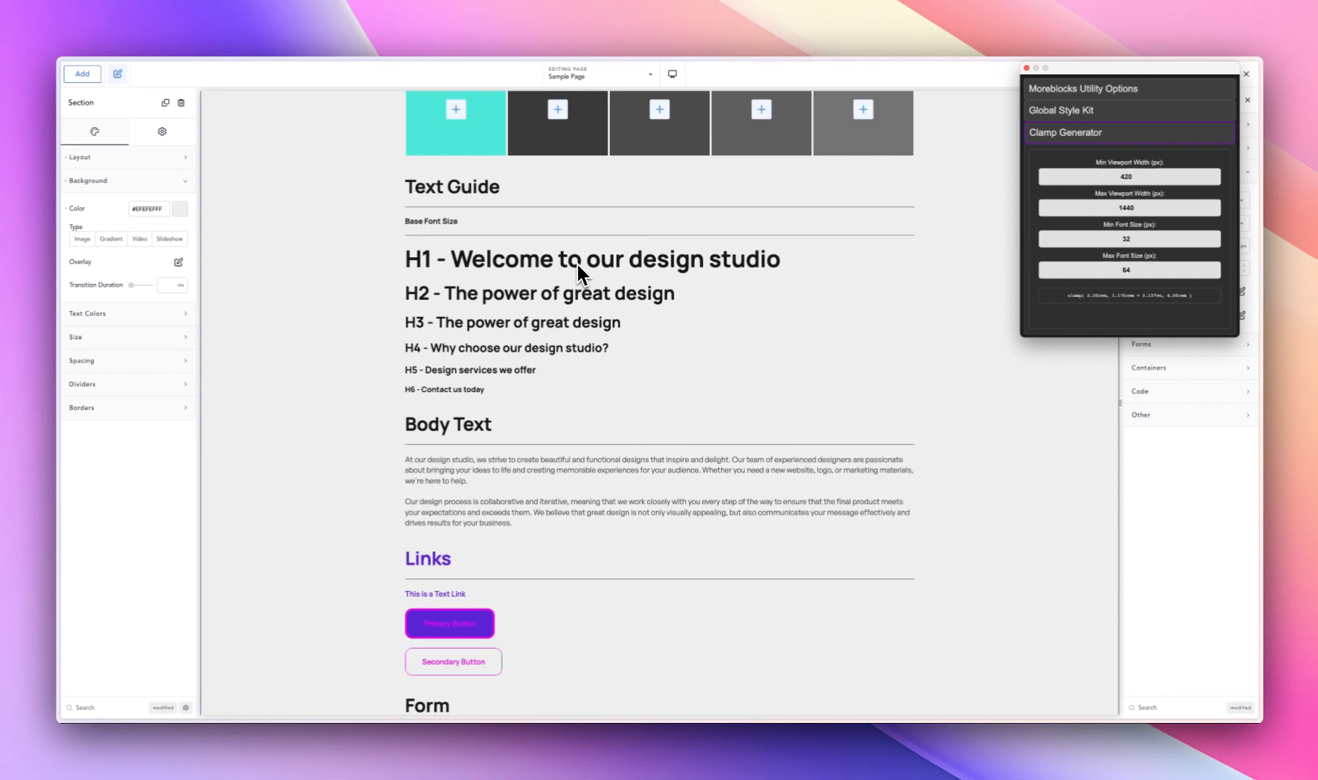
click(1157, 239)
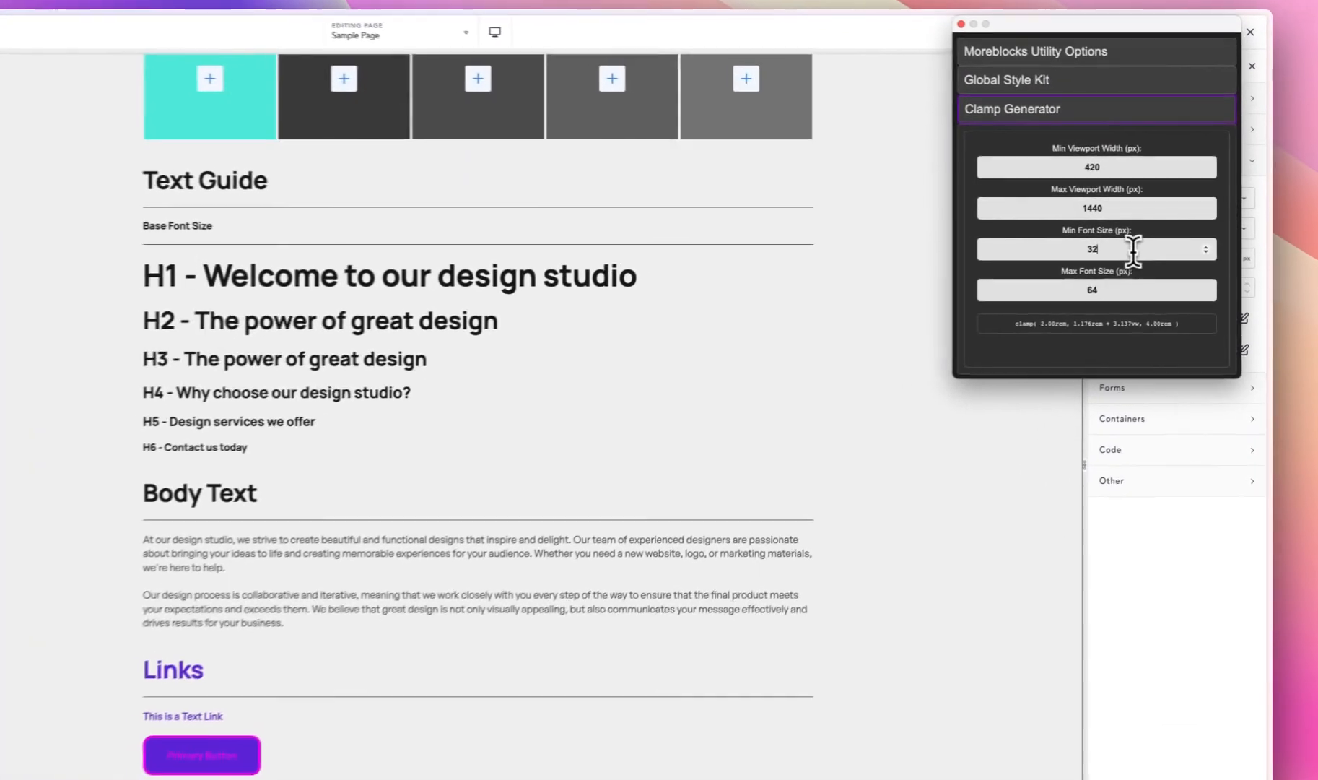
key(BackSpace)
key(BackSpace)
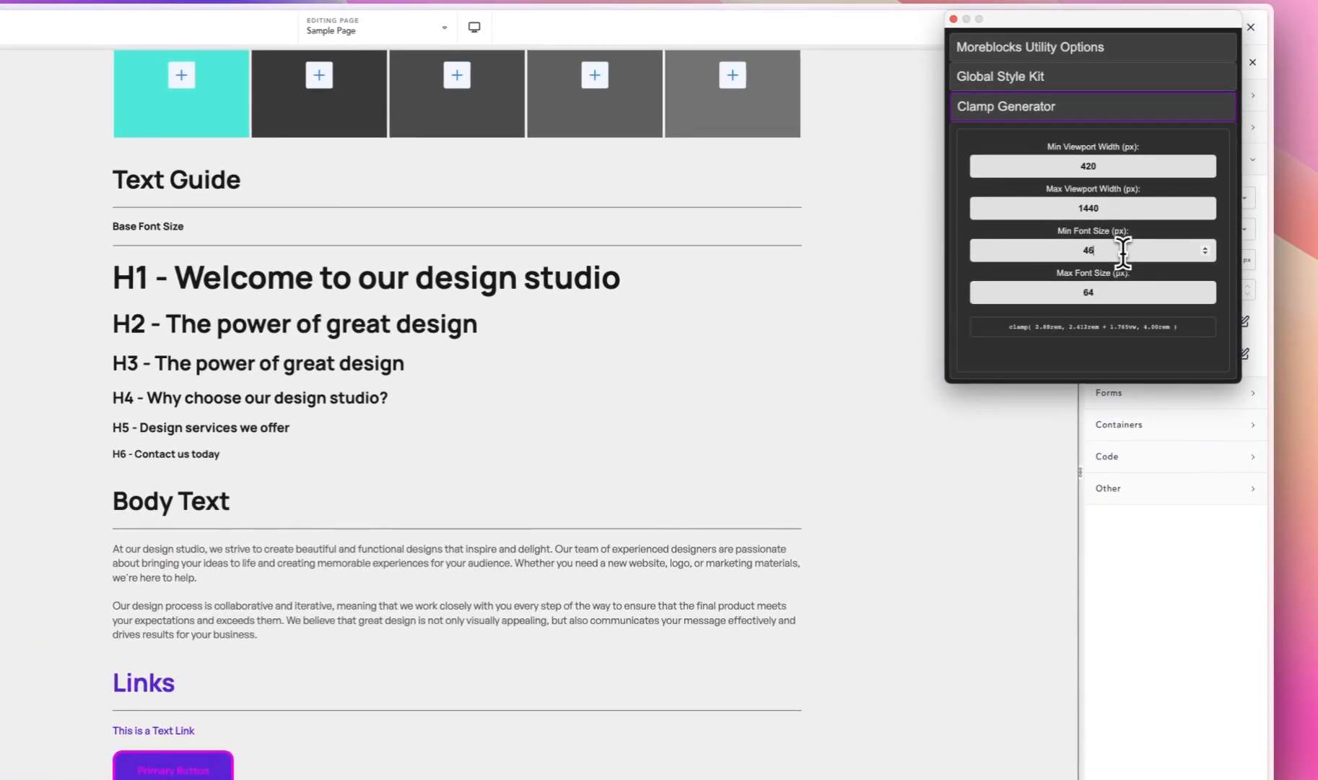
click(1119, 288)
key(BackSpace)
text(96)
click(1090, 327)
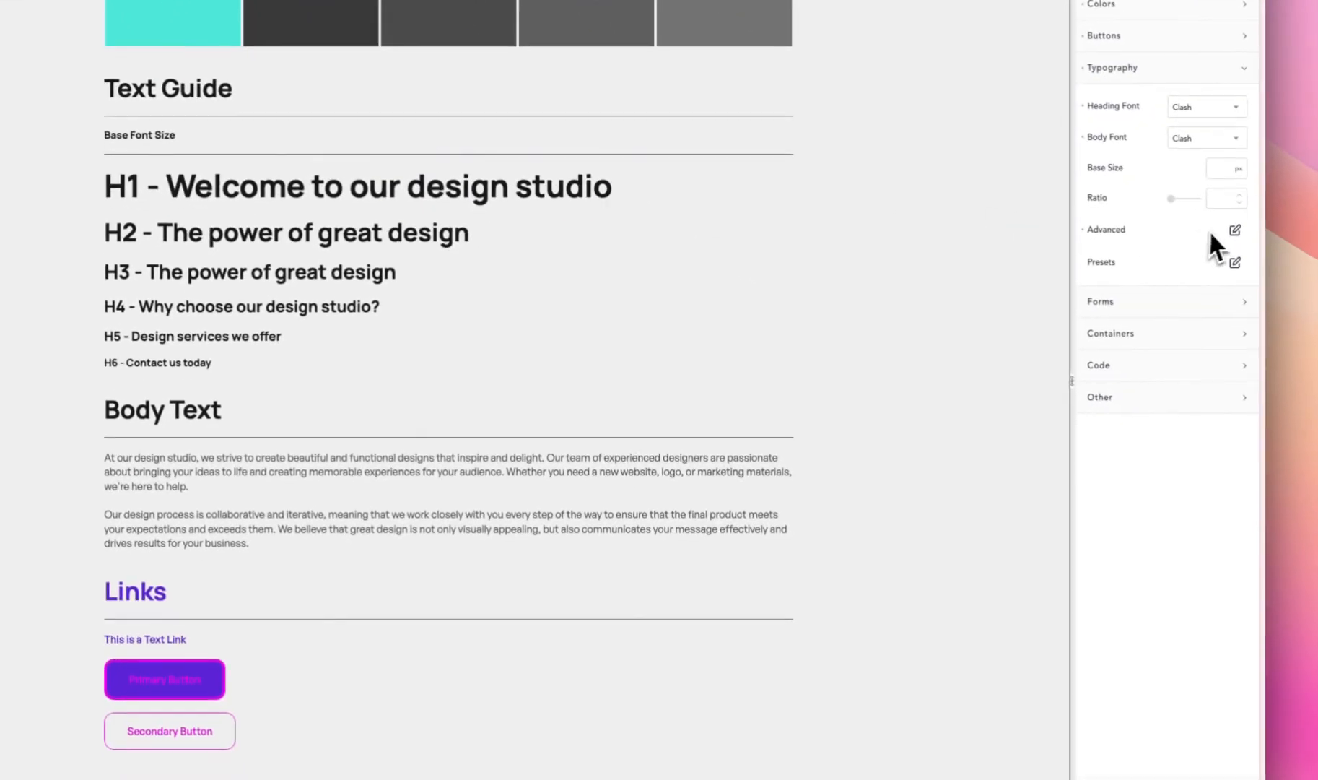
- Switch the global H1 font size unit to custom and paste the copied clamp value
click(1259, 325)
click(1223, 320)
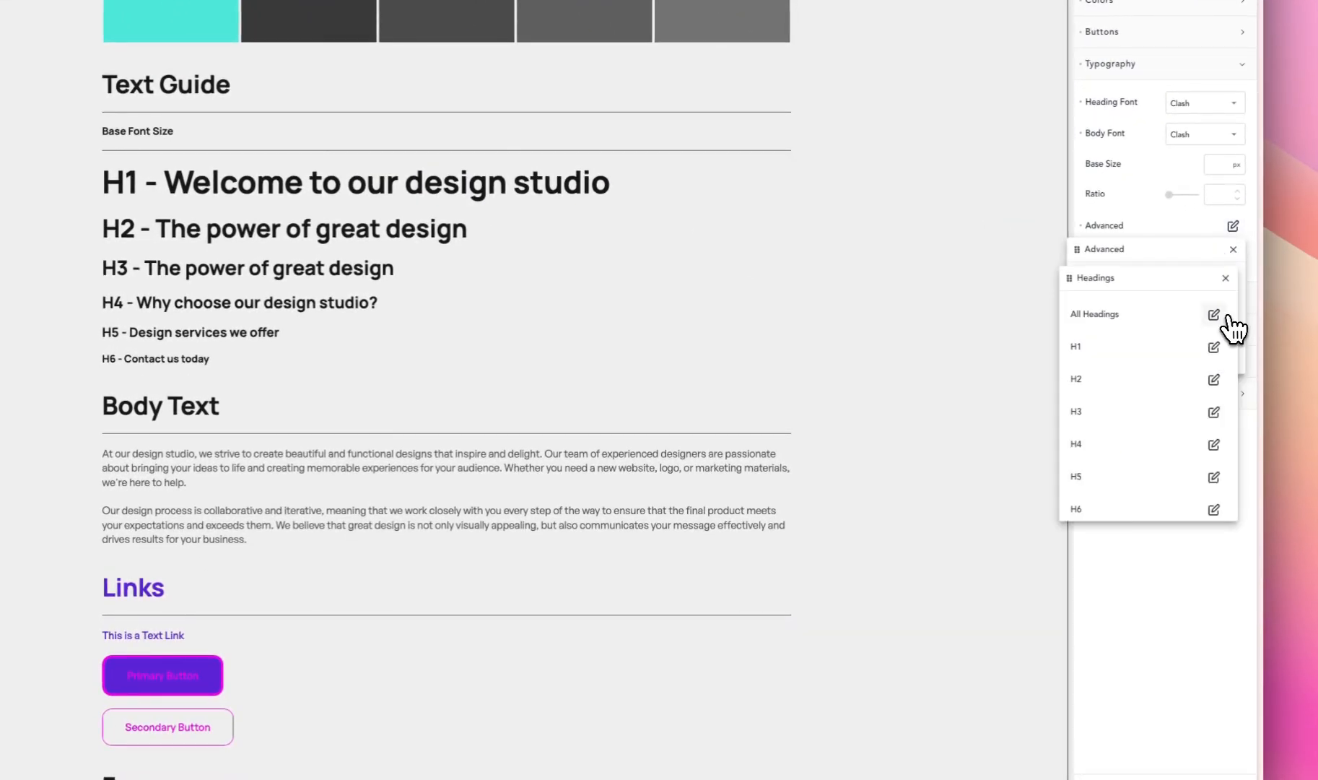
click(1214, 347)
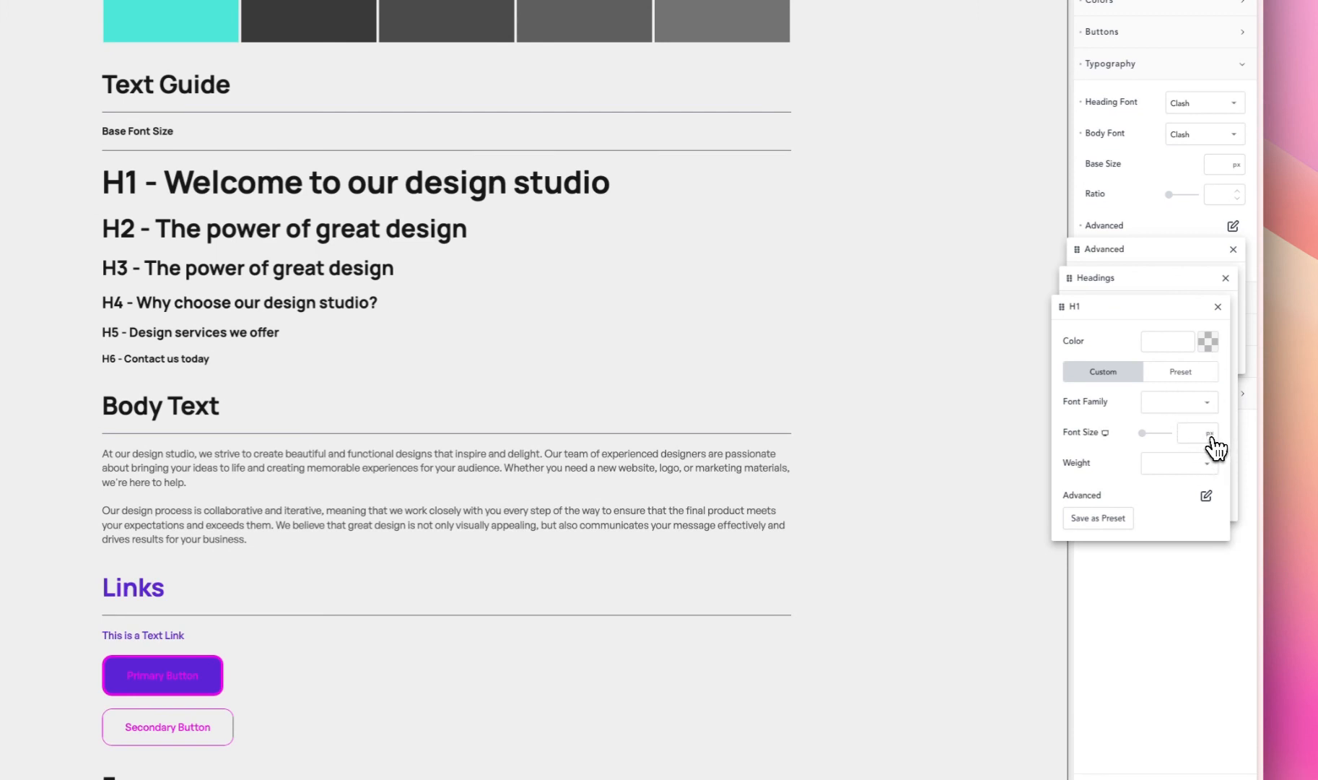
click(1216, 436)
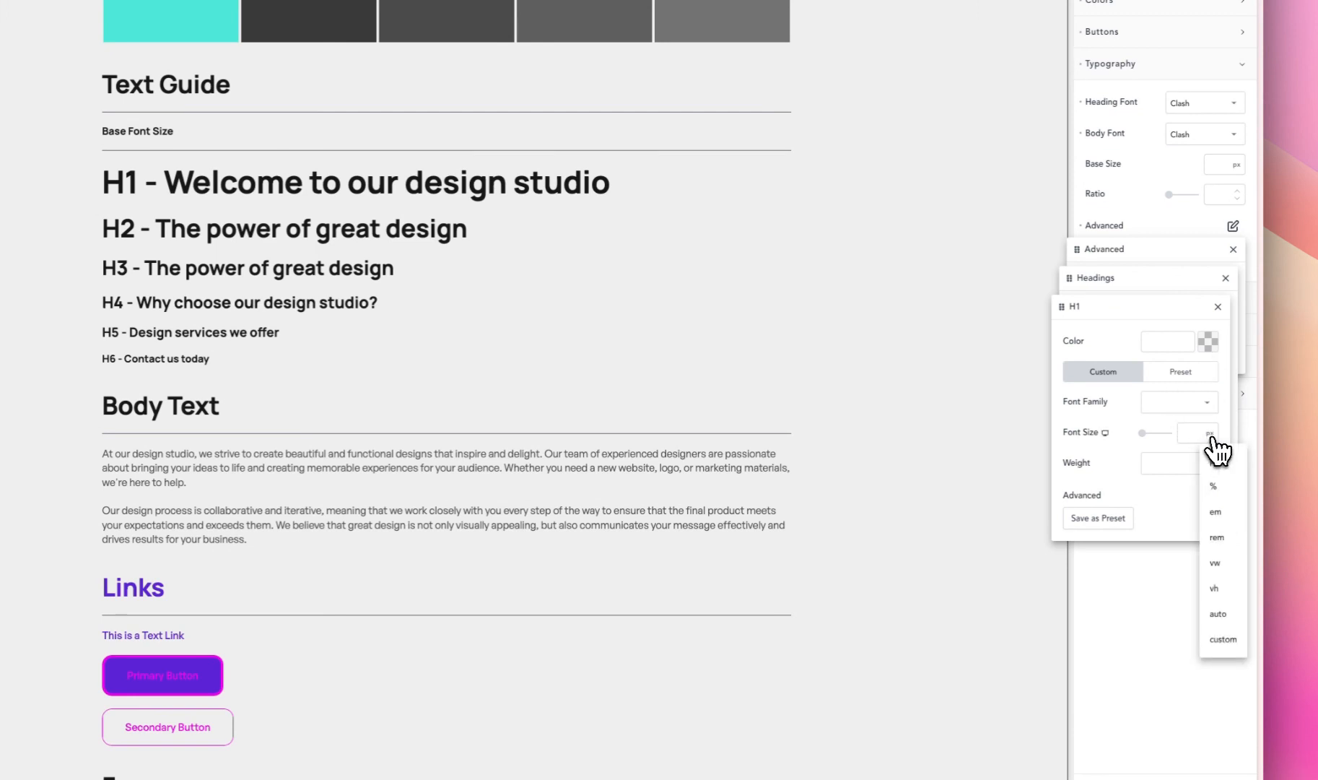
click(1225, 640)
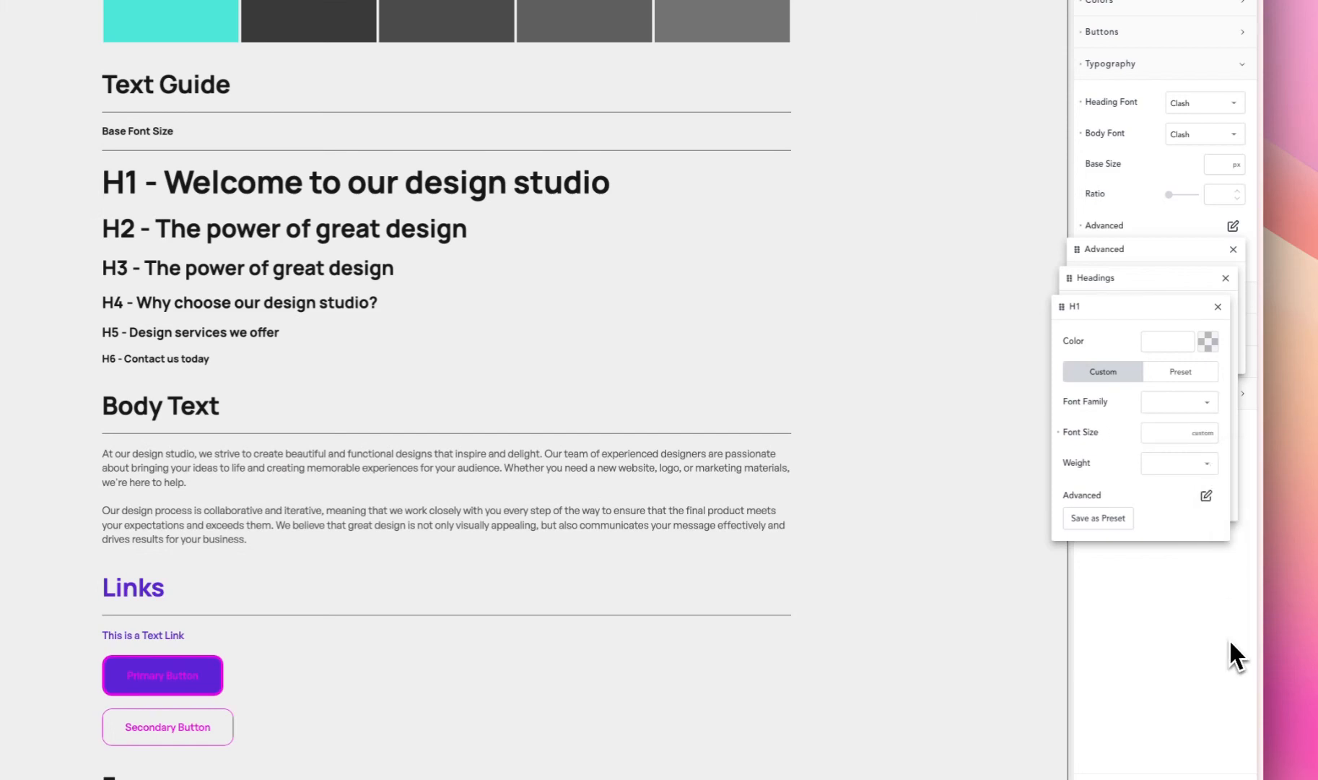
click(1160, 433)
key(super+v)
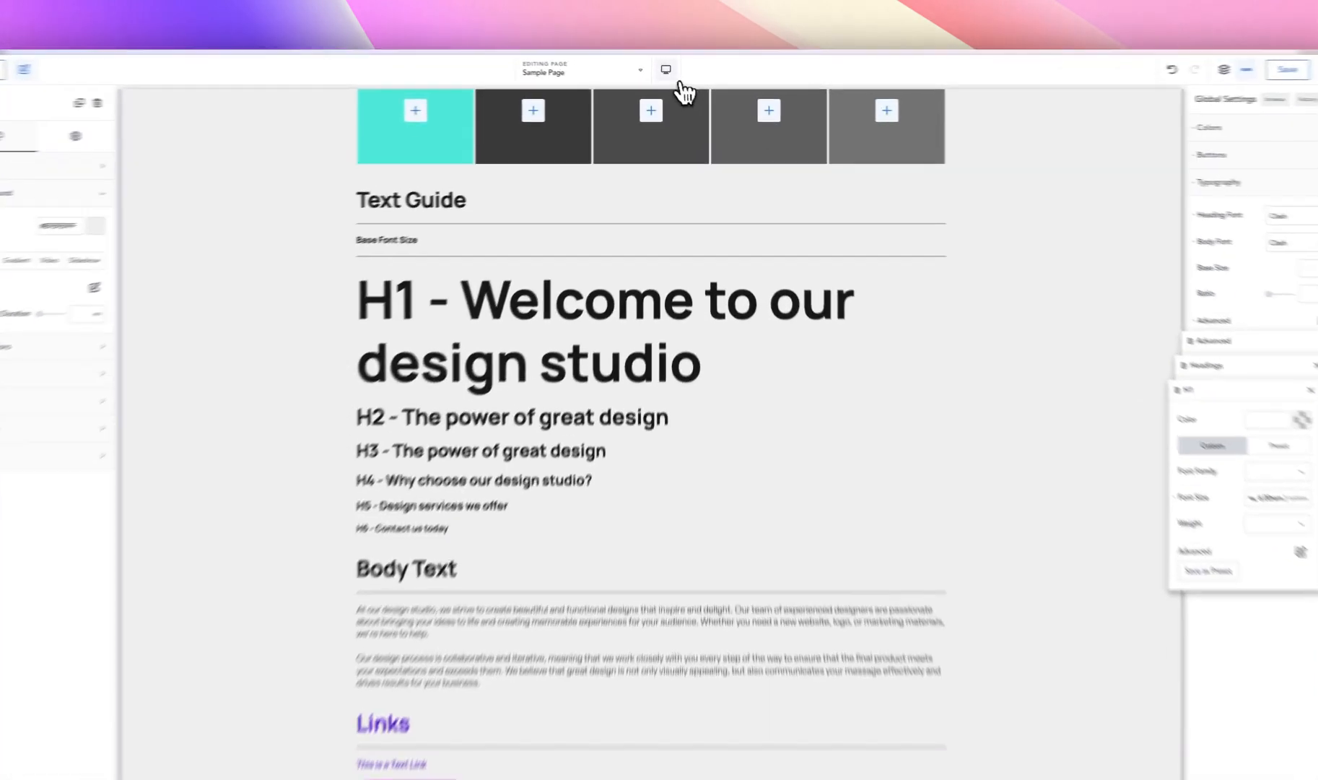
- Preview the fluid H1 heading at a tablet breakpoint, narrowing the canvas and then widening it back to full desktop width
click(672, 74)
click(704, 138)
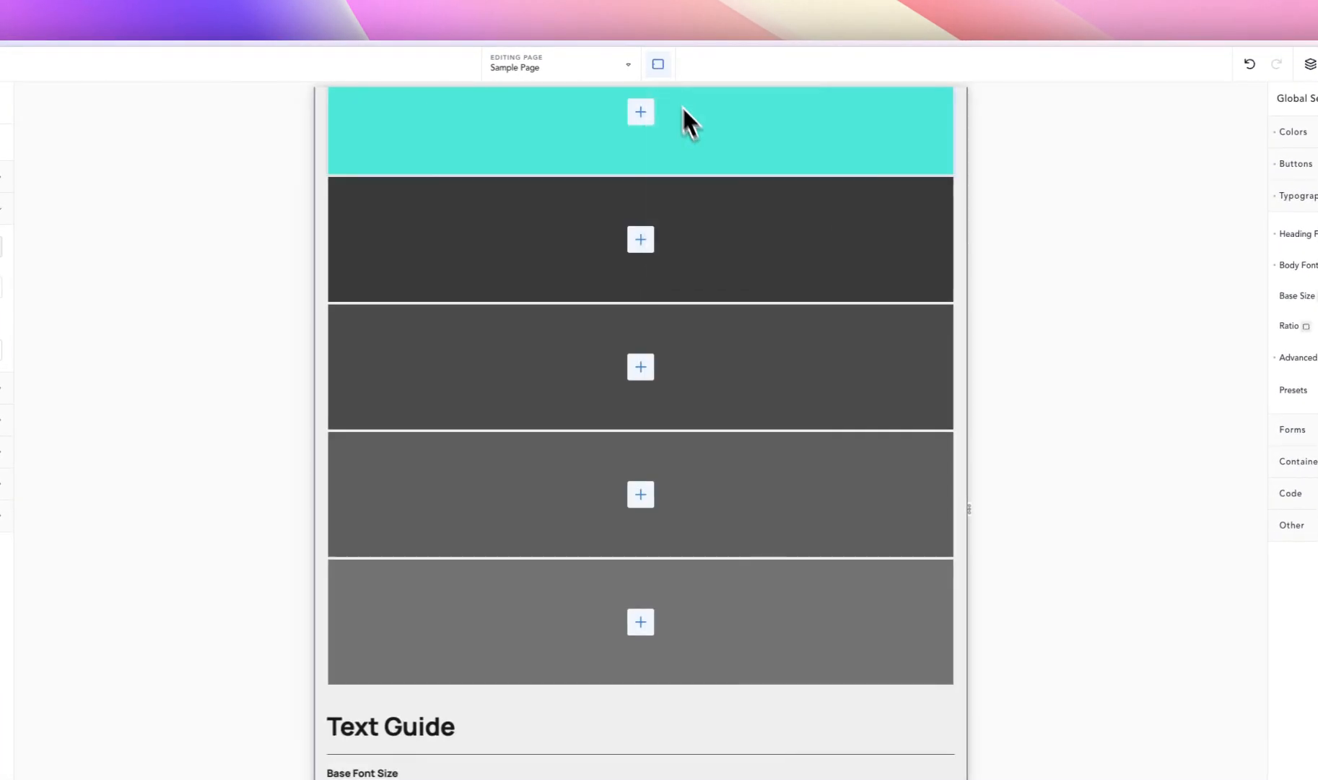
scroll(677, 347, down, 2)
scroll(670, 346, down, 2)
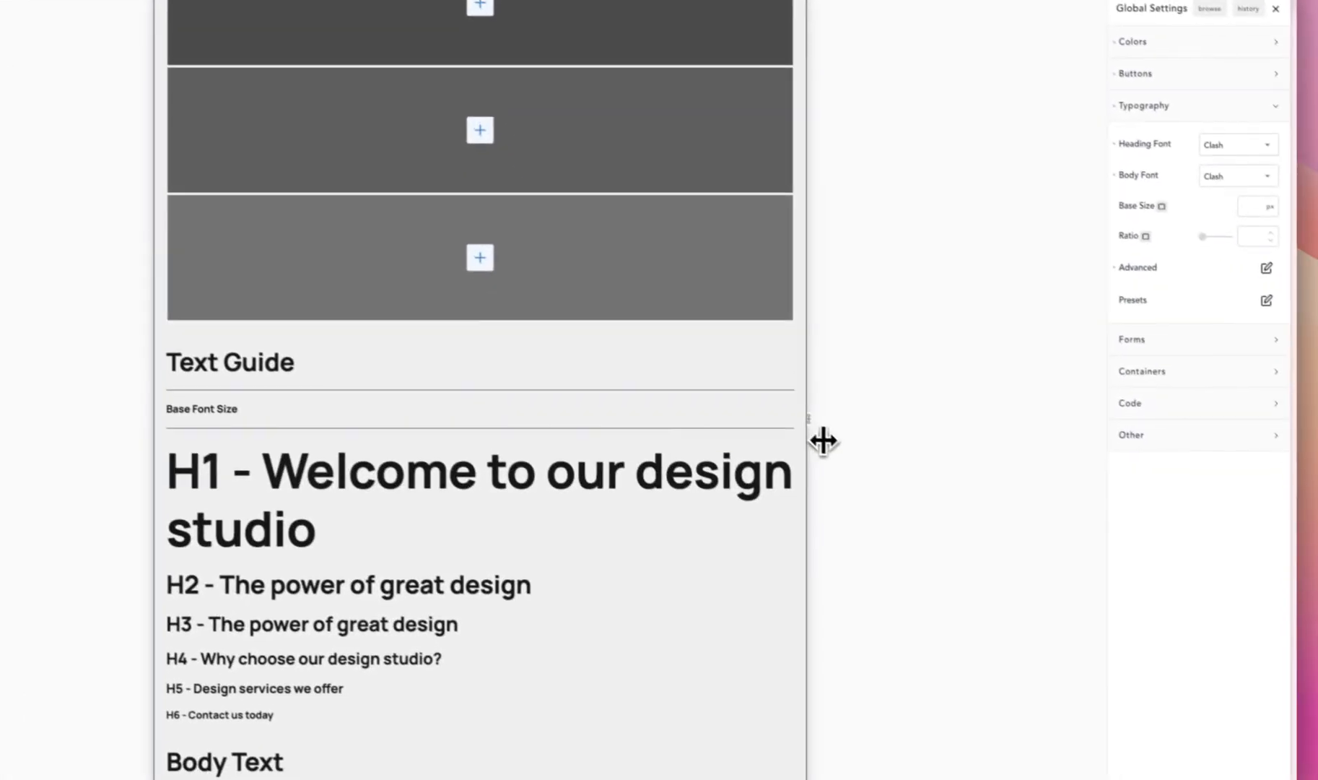
drag(967, 509, 970, 509)
mouse_move(798, 409)
mouse_down()
mouse_move(1030, 414)
mouse_move(792, 420)
mouse_up()
scroll(729, 454, down, 3)
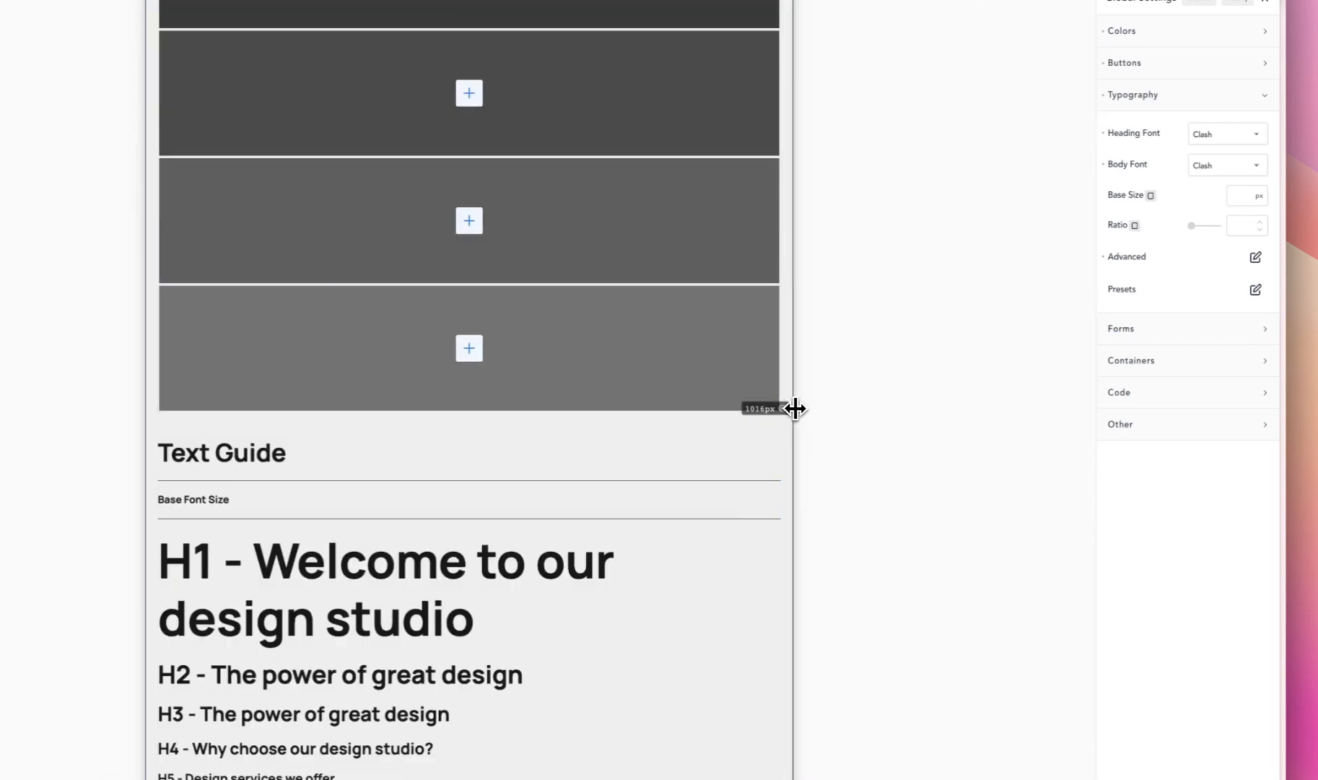
drag(794, 409, 603, 402)
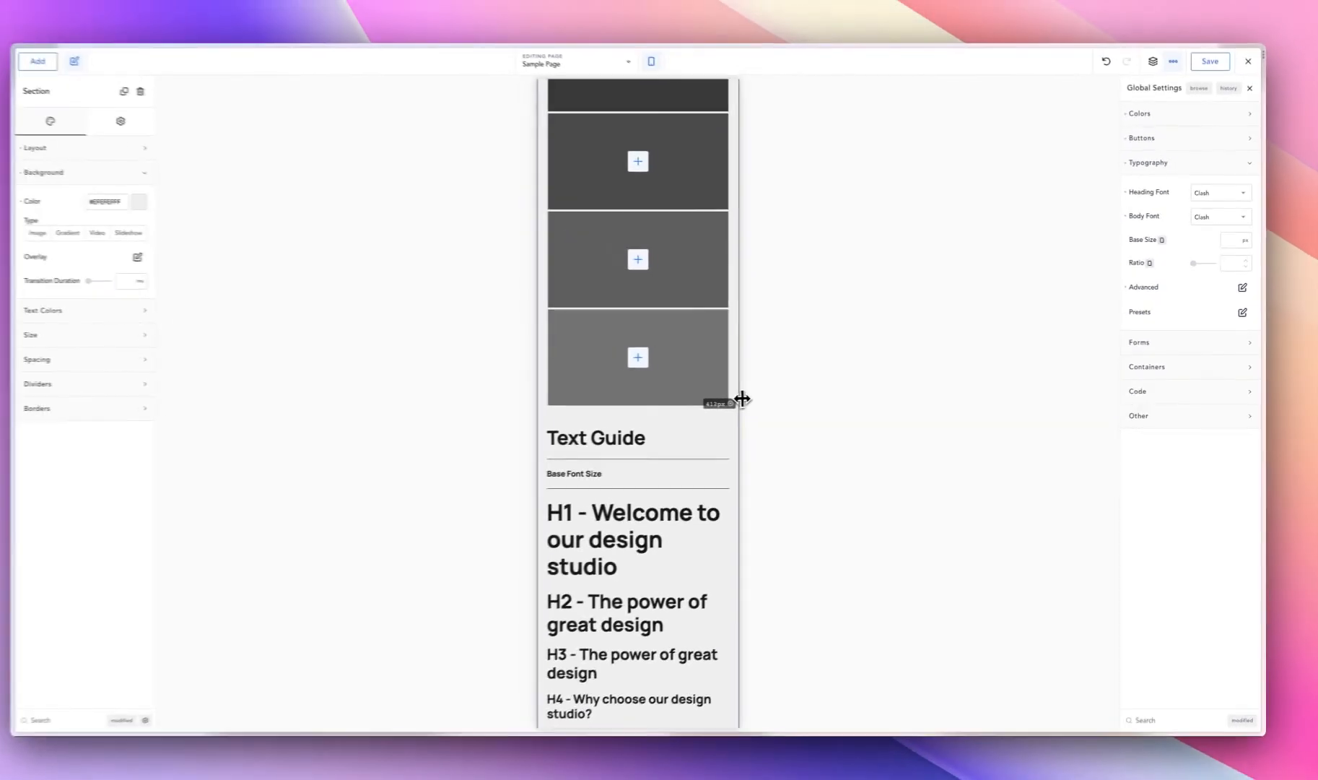
drag(742, 398, 1176, 398)
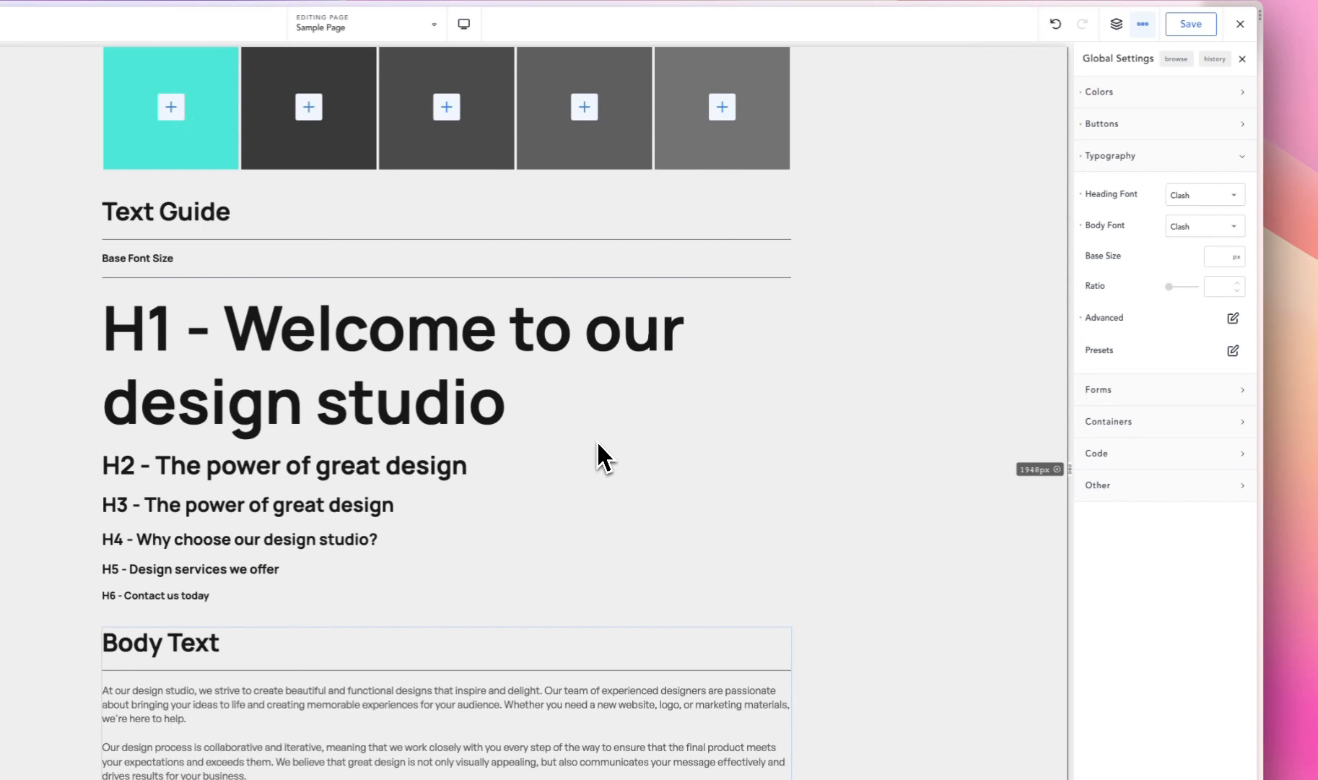
- Clear the custom clamp font size from the global heading settings
click(1232, 318)
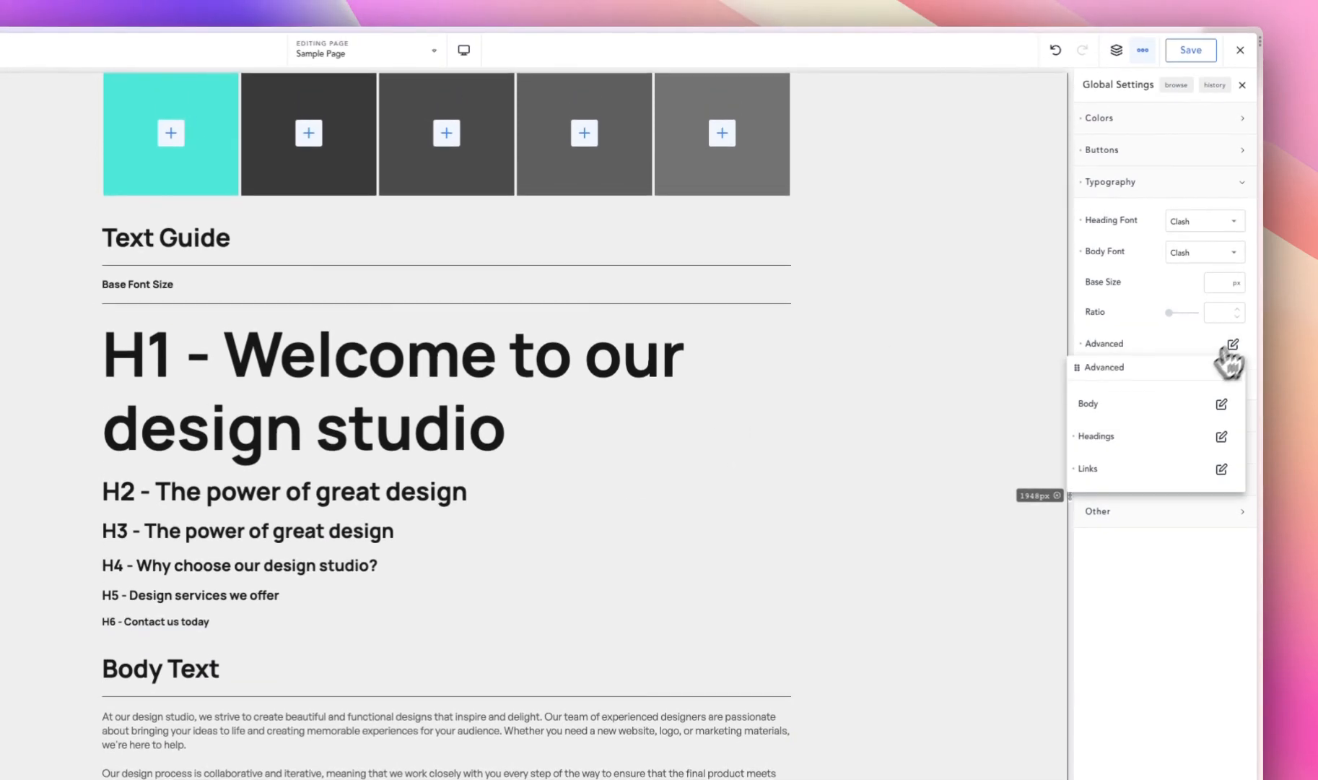
click(1091, 435)
click(1127, 324)
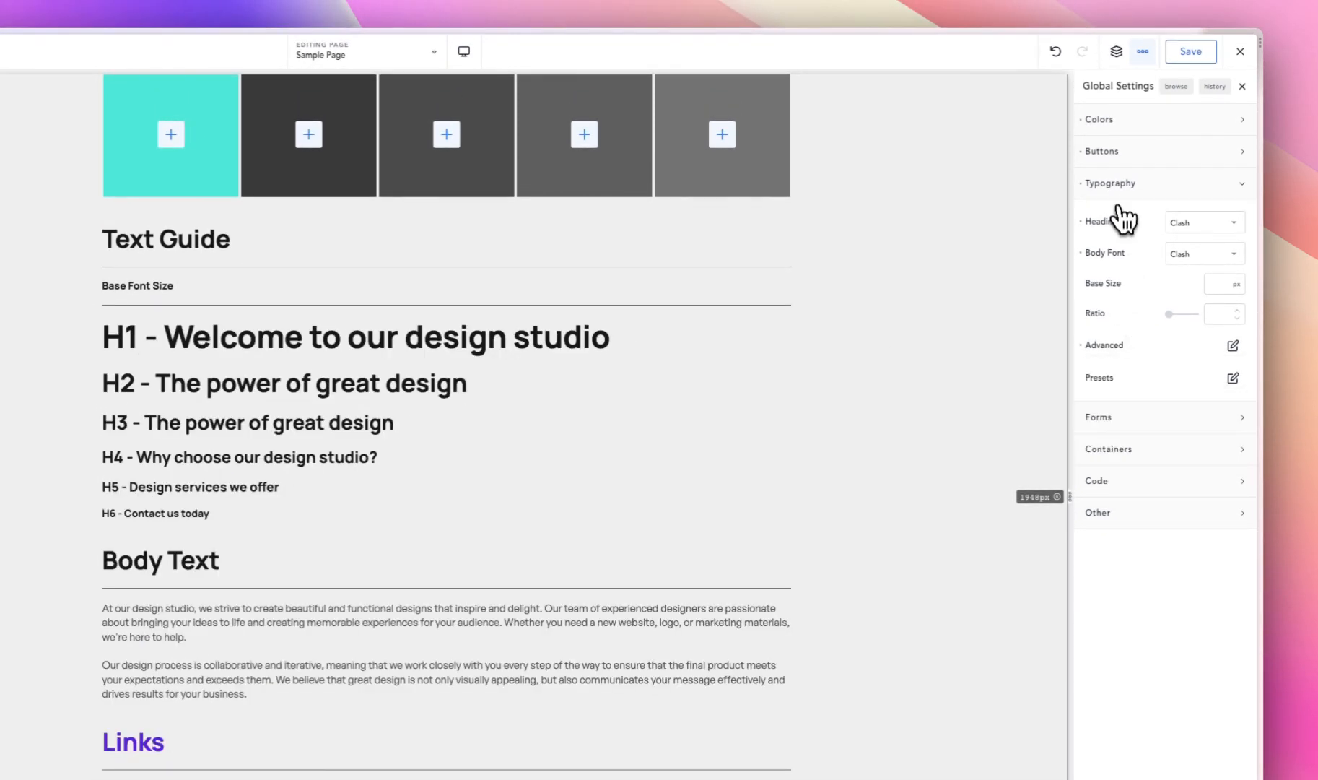
- Look over the advanced options and the presets in the global typography settings
click(1124, 183)
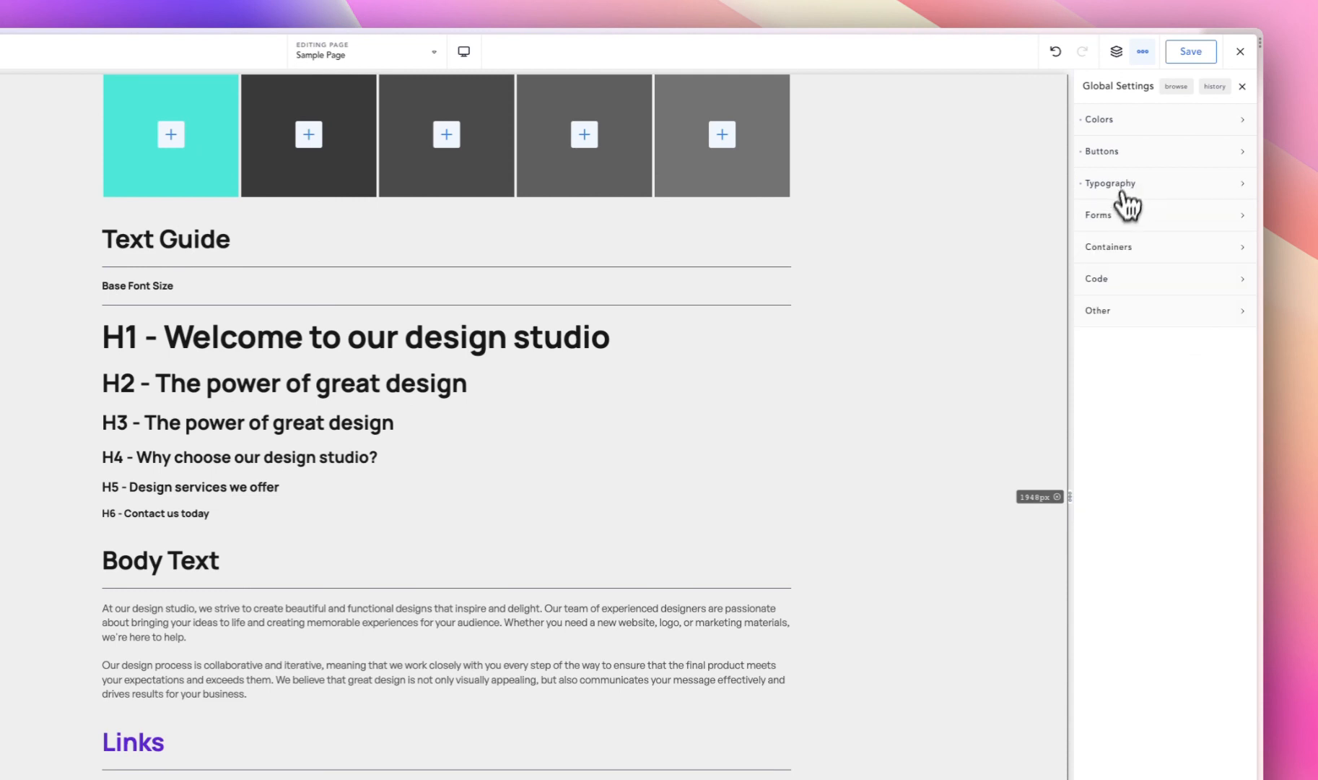
click(1126, 184)
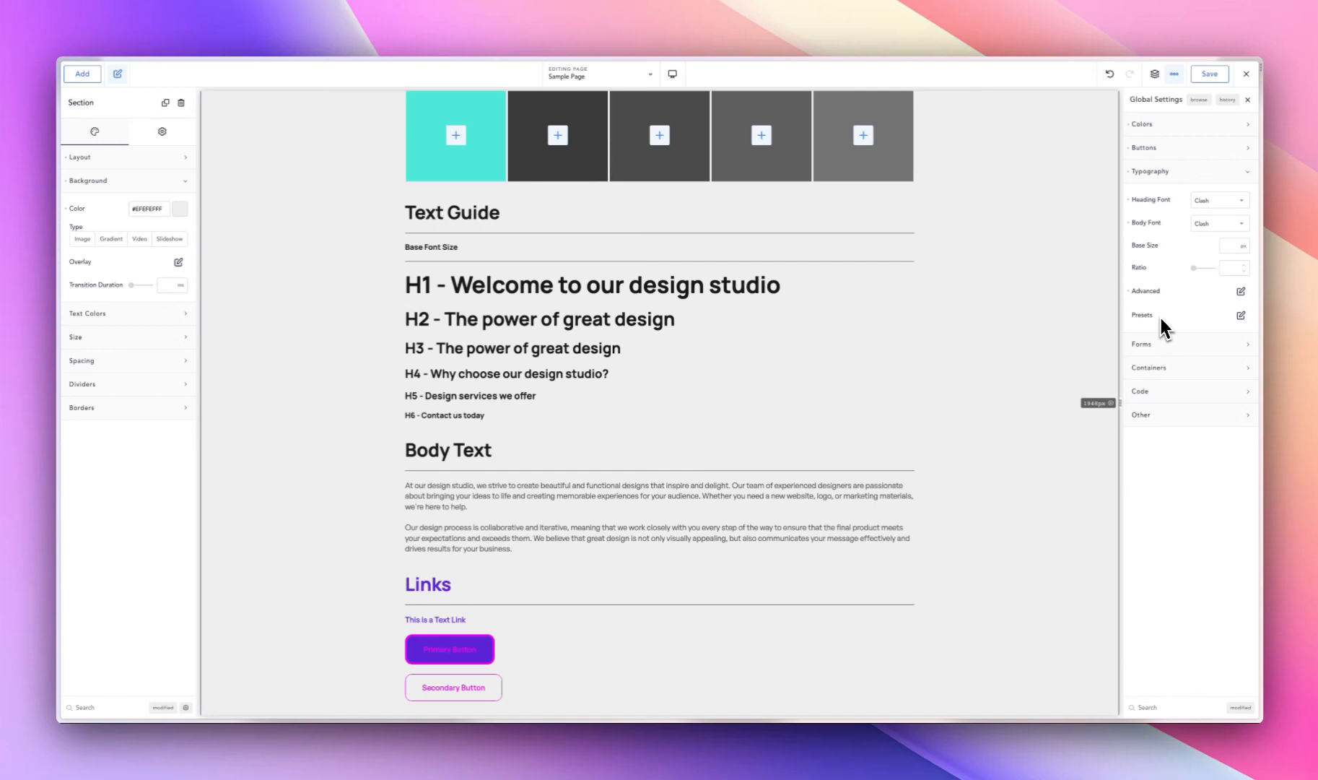
click(1241, 291)
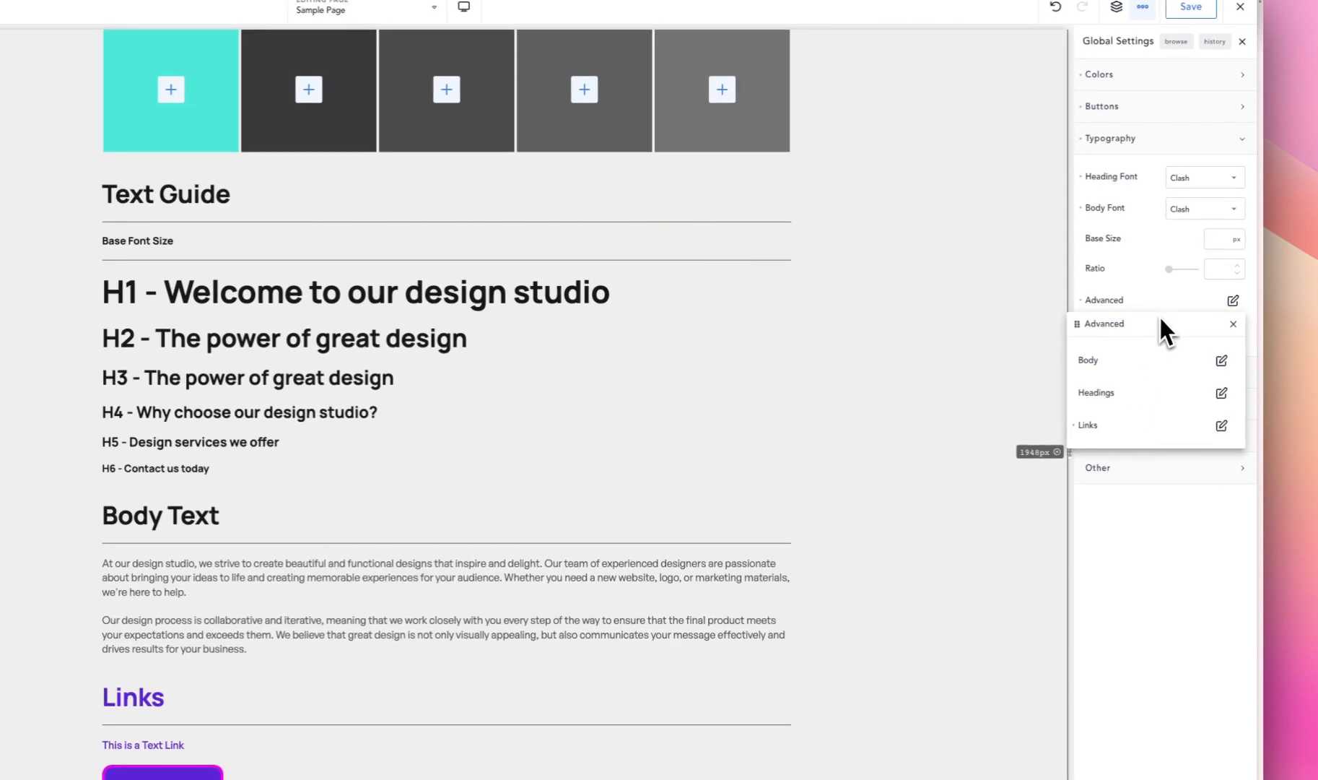
click(1157, 296)
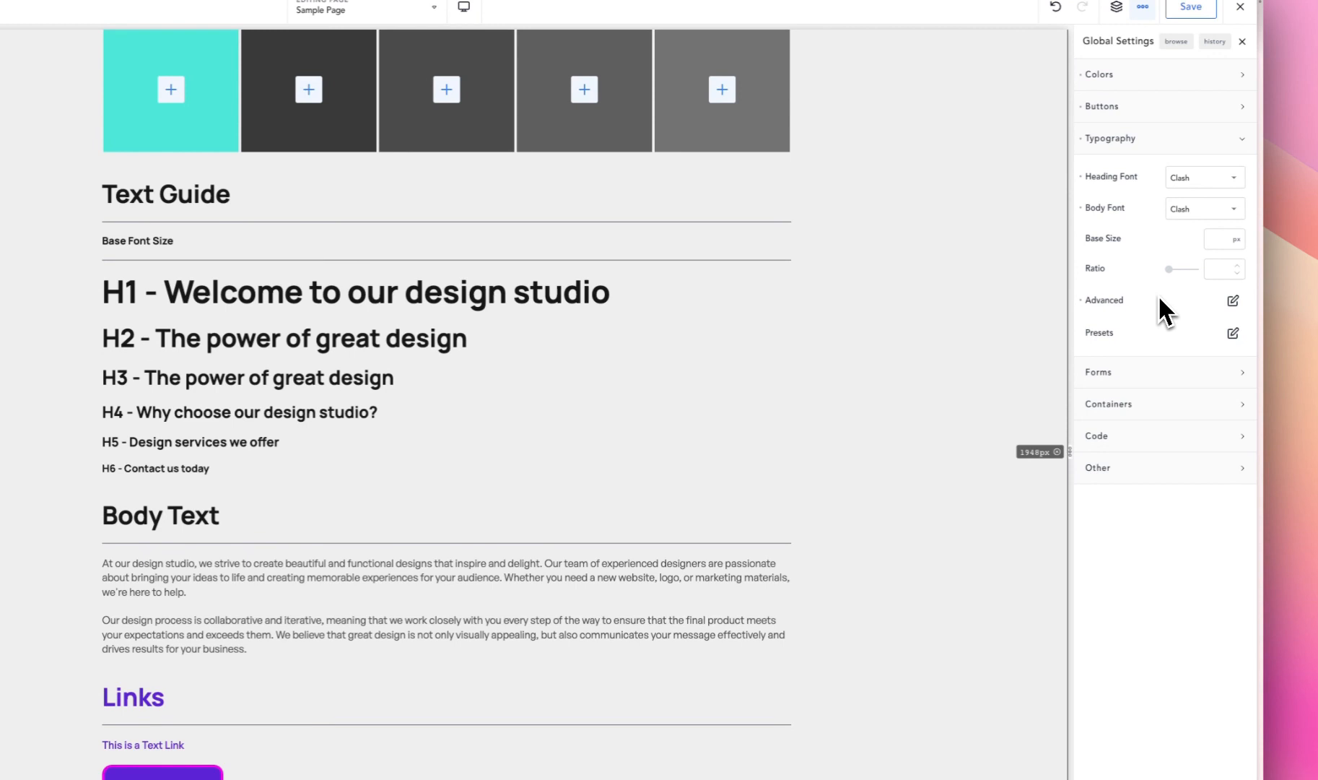
click(1230, 337)
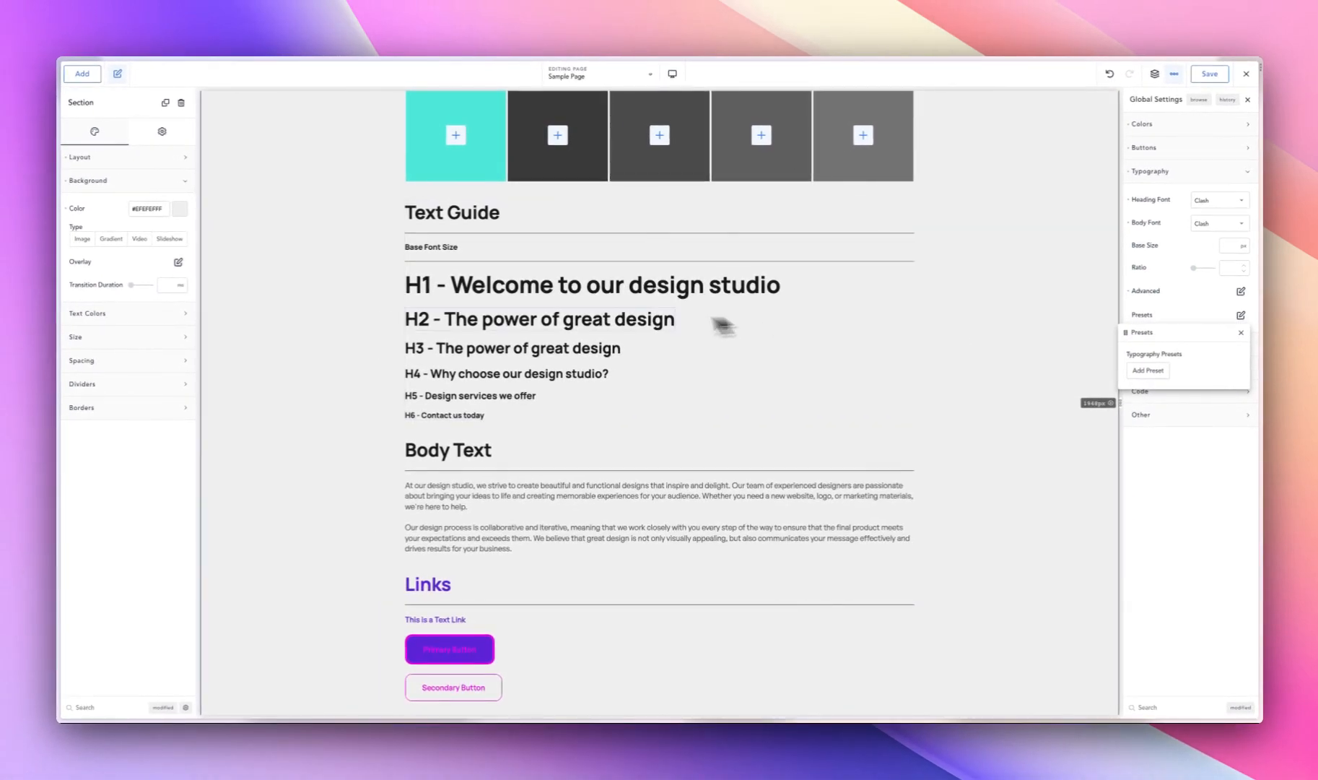
- Select the Global Styling Guide heading and open its own typography and size style settings
scroll(671, 325, up, 5)
click(635, 156)
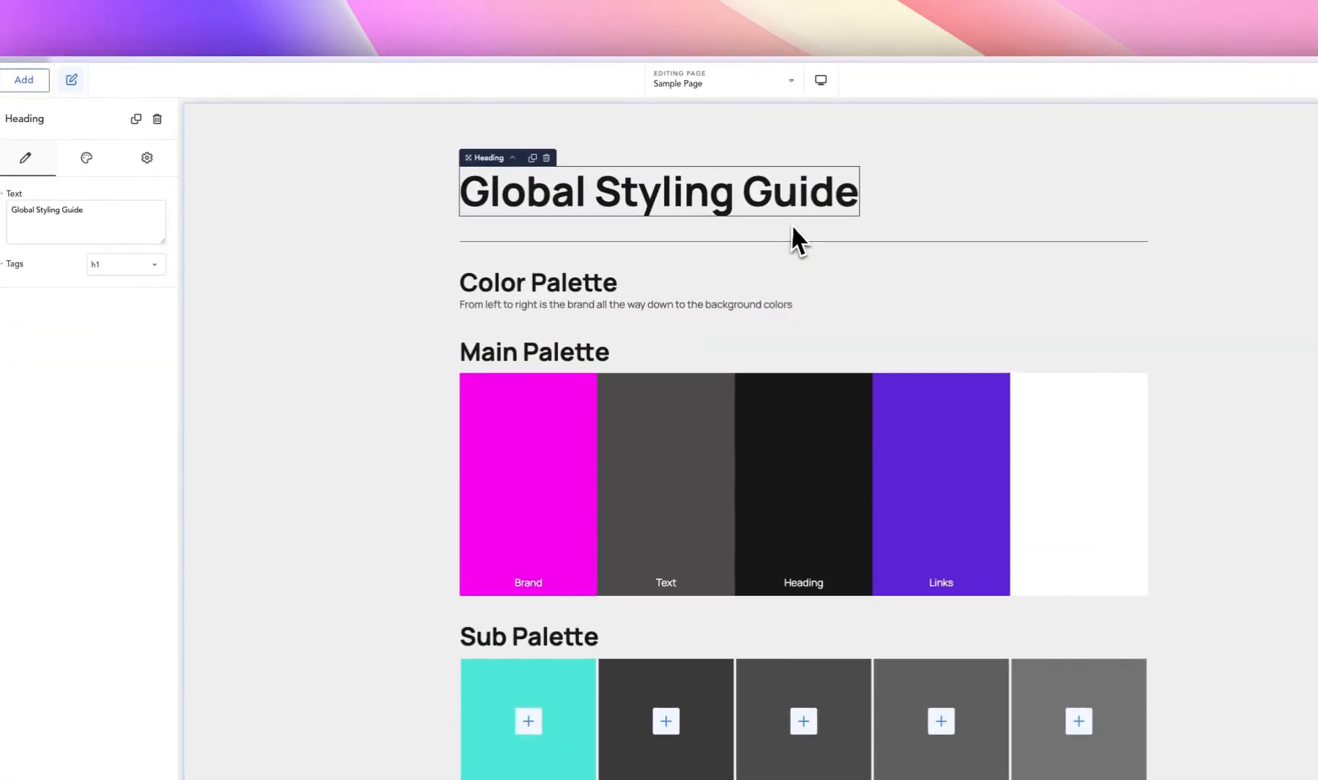
click(86, 157)
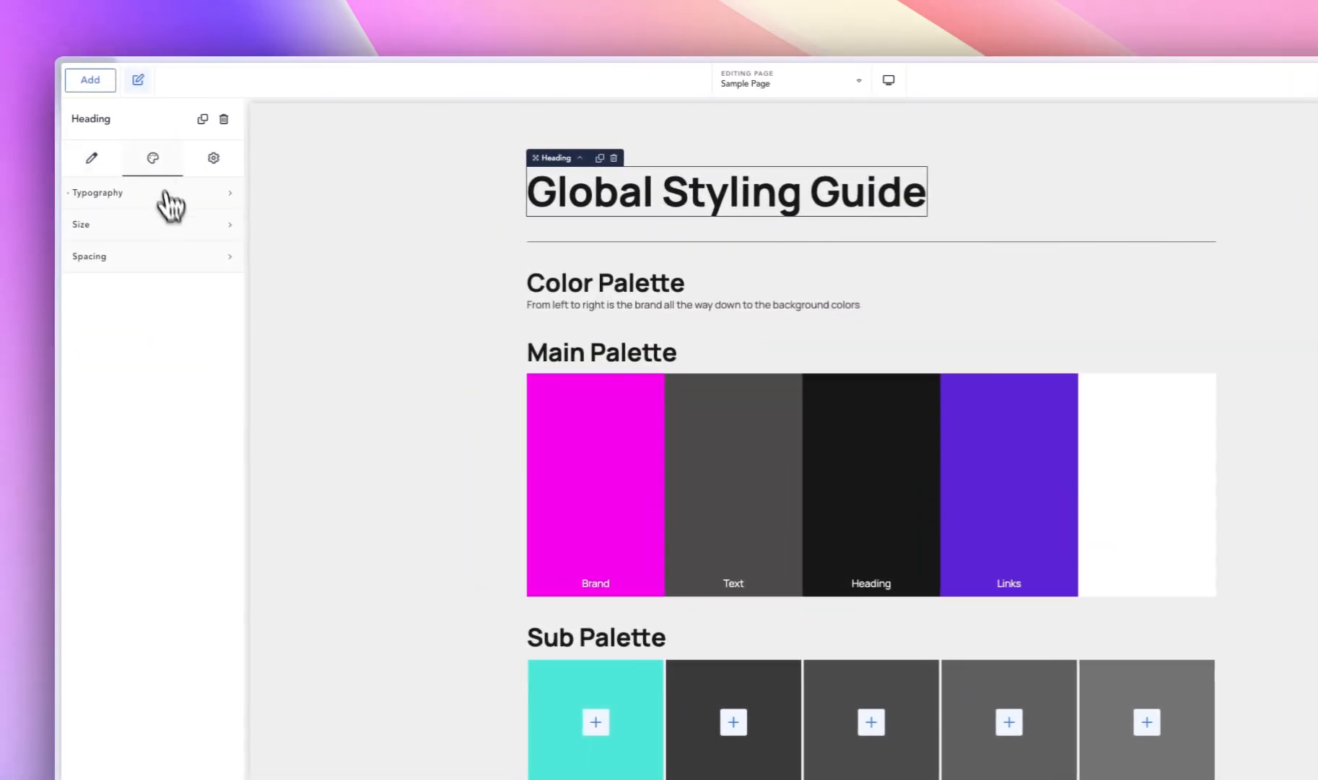
click(165, 223)
click(160, 193)
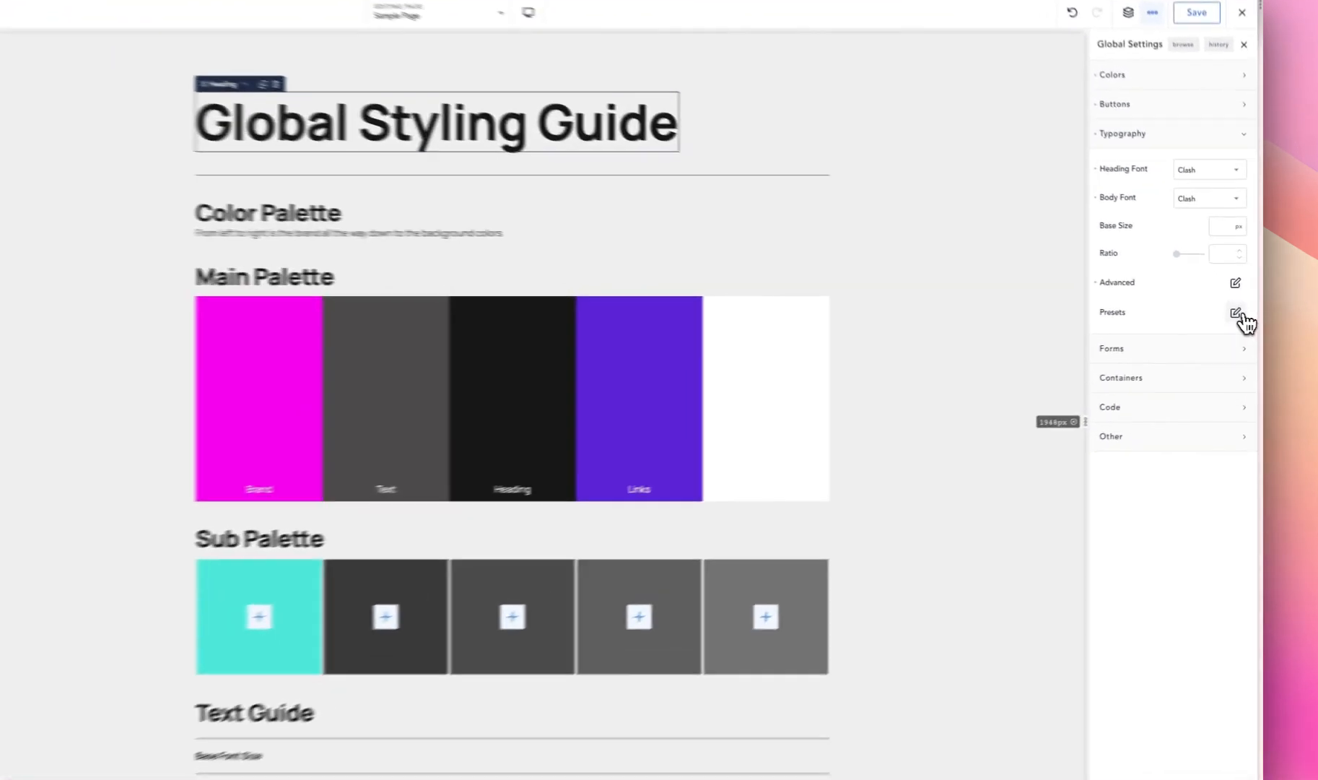
click(1241, 315)
click(1130, 397)
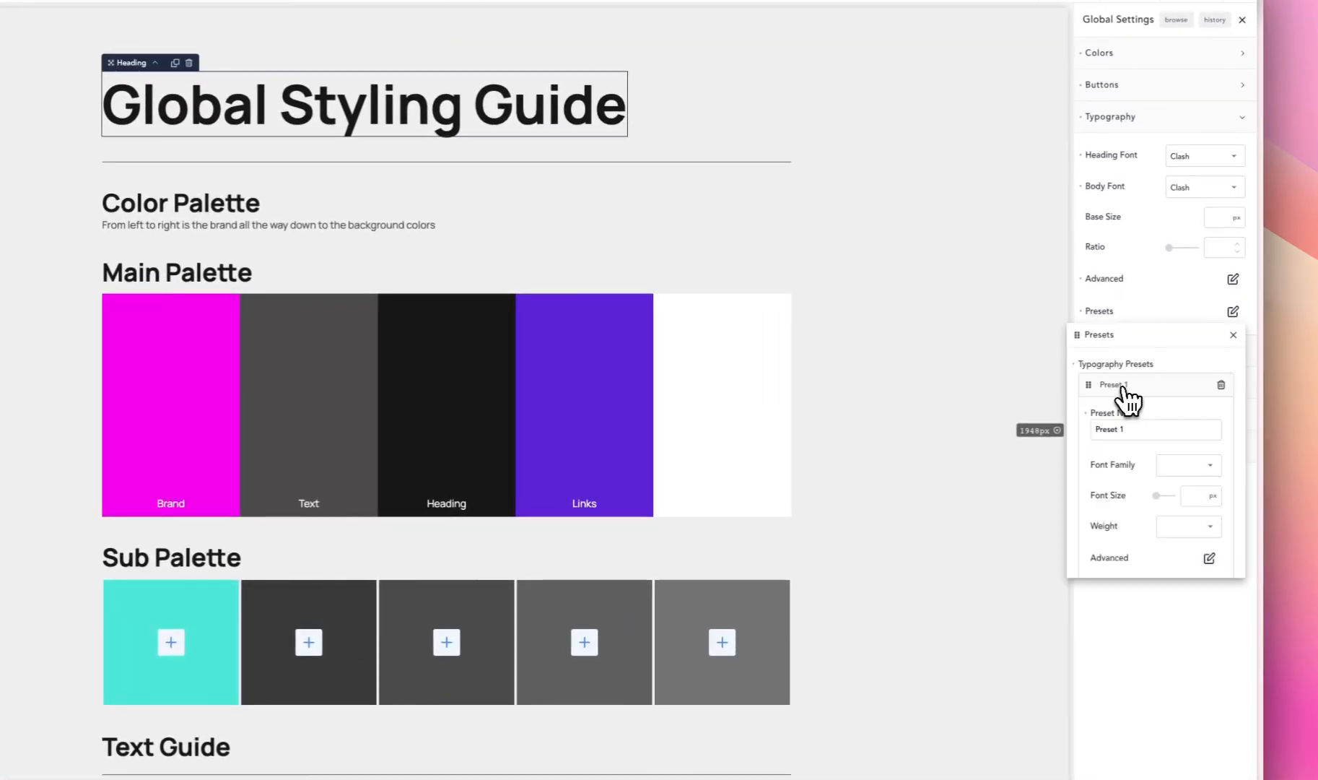
triple_click(1110, 429)
text(G)
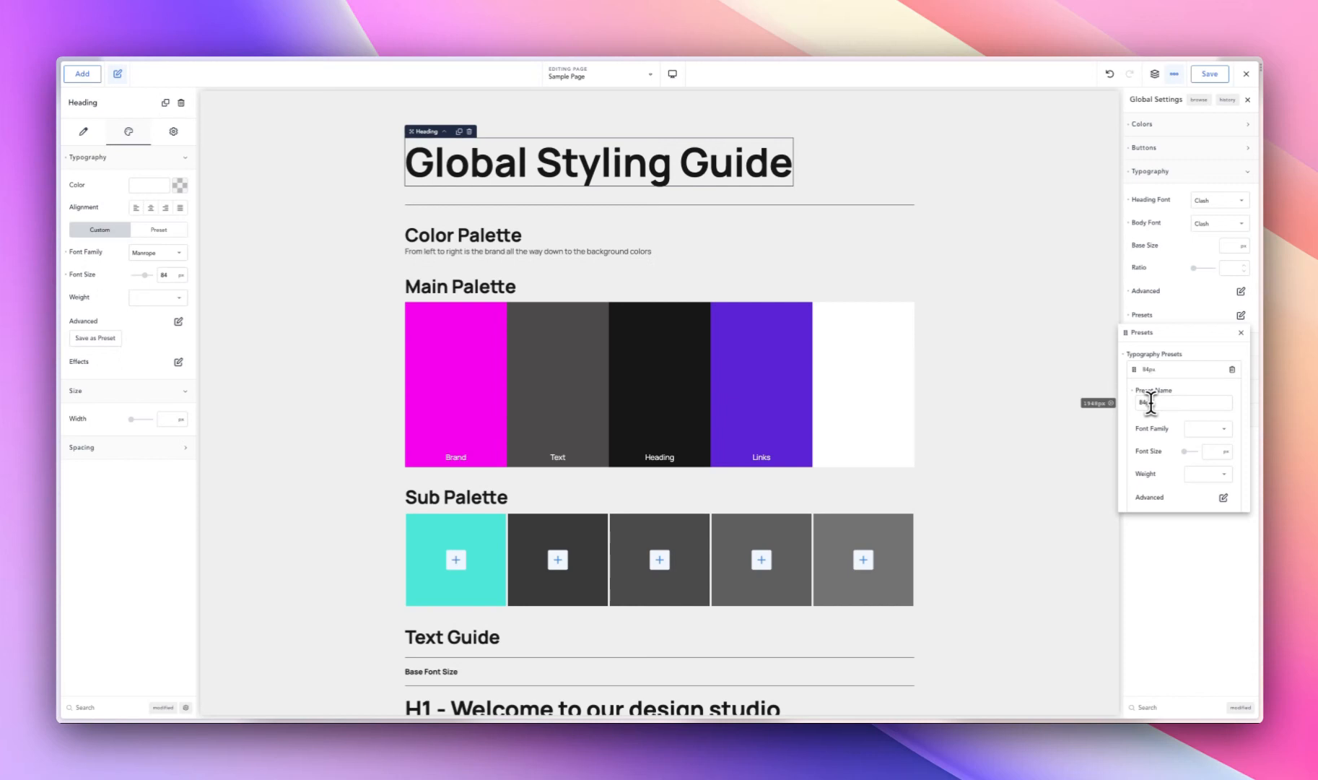
text(00)
text(- )
text(@)
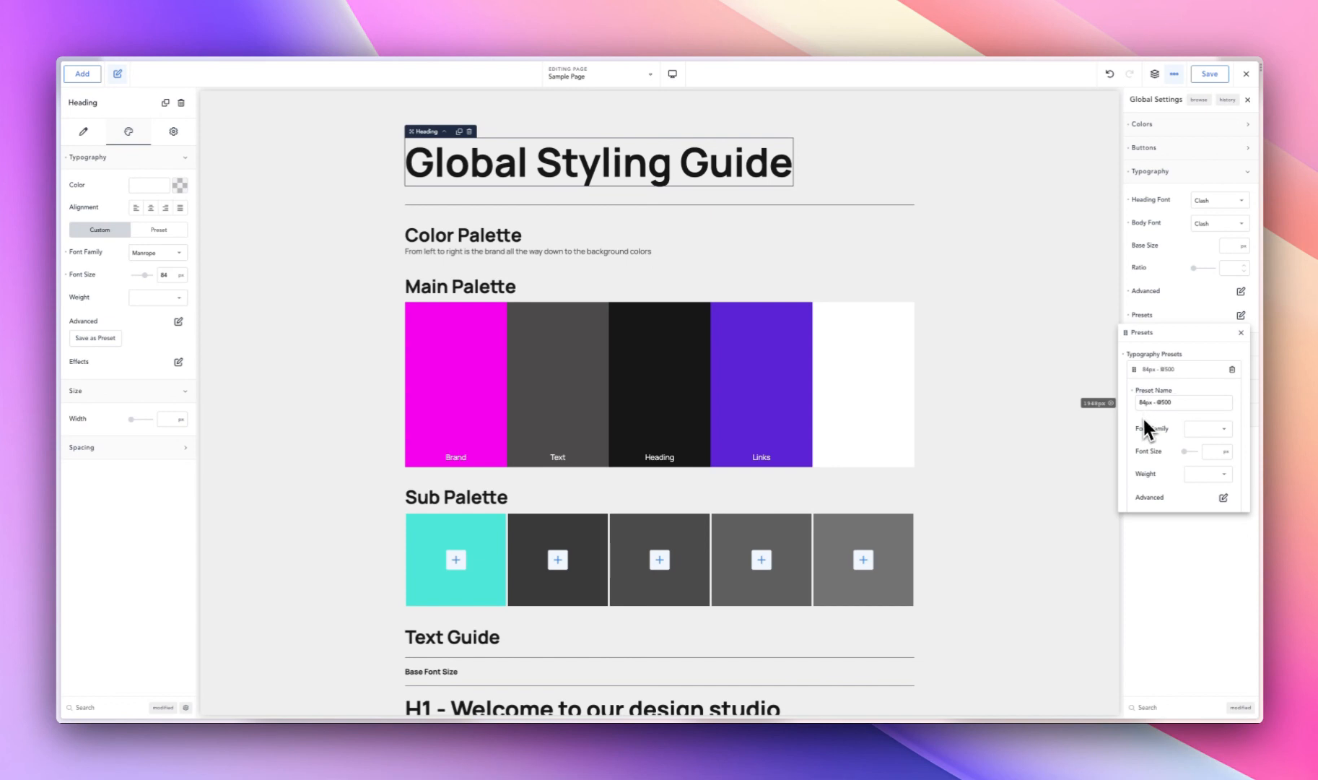
- Set the preset's font family to Clash and its font size unit to custom
click(1205, 430)
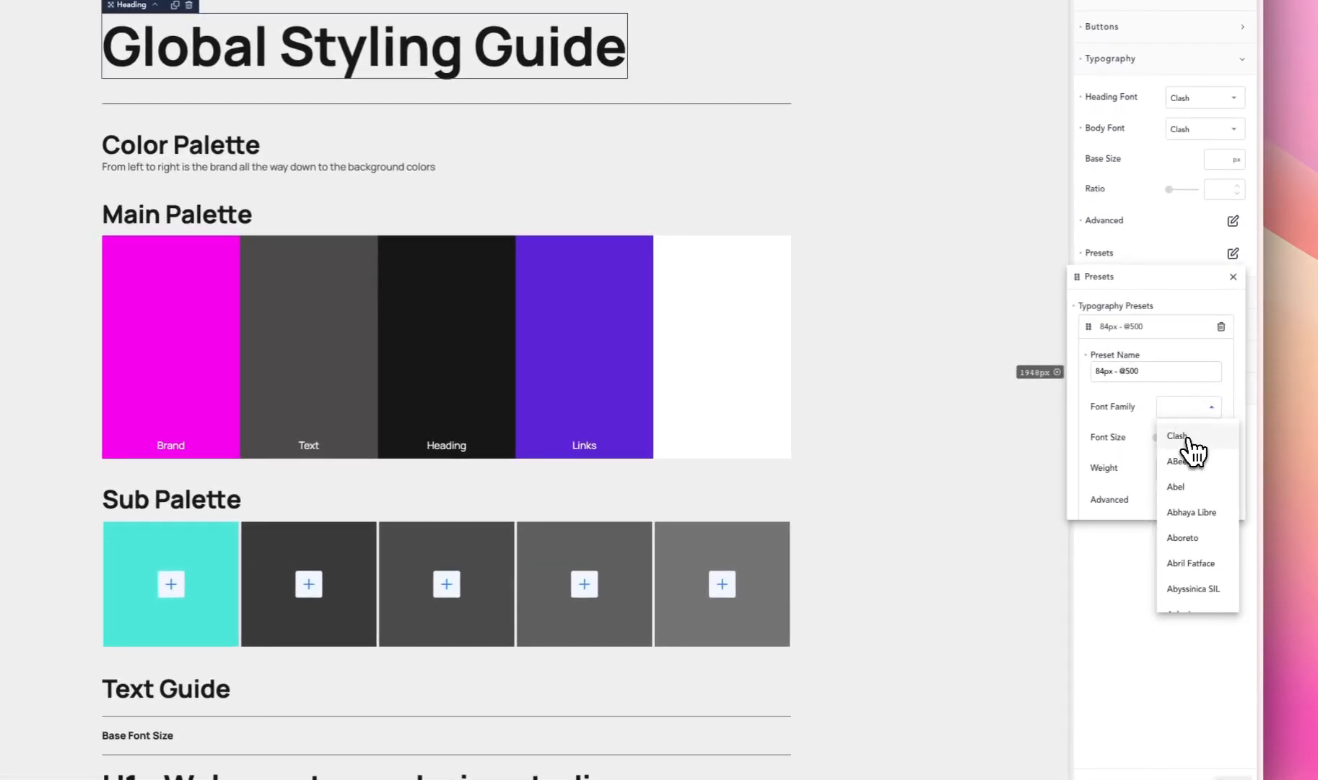
click(1186, 437)
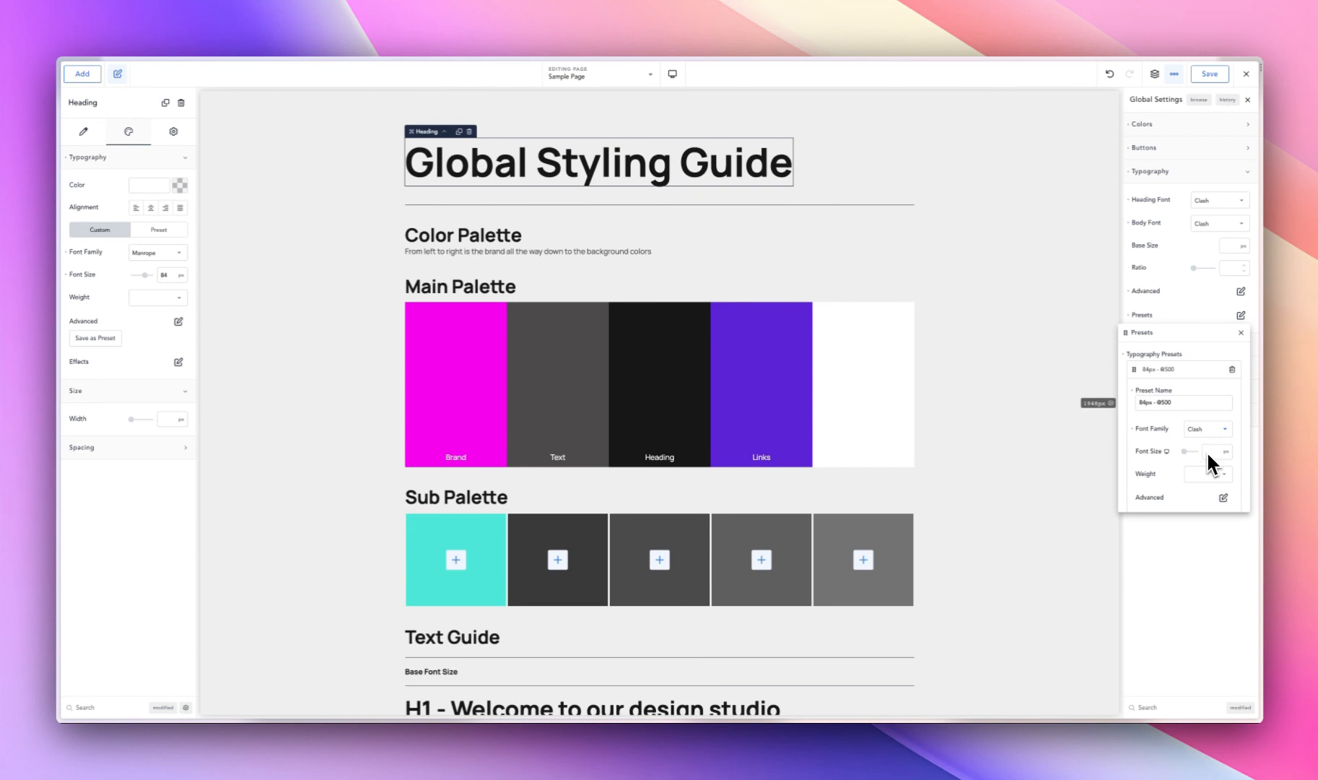
click(1225, 452)
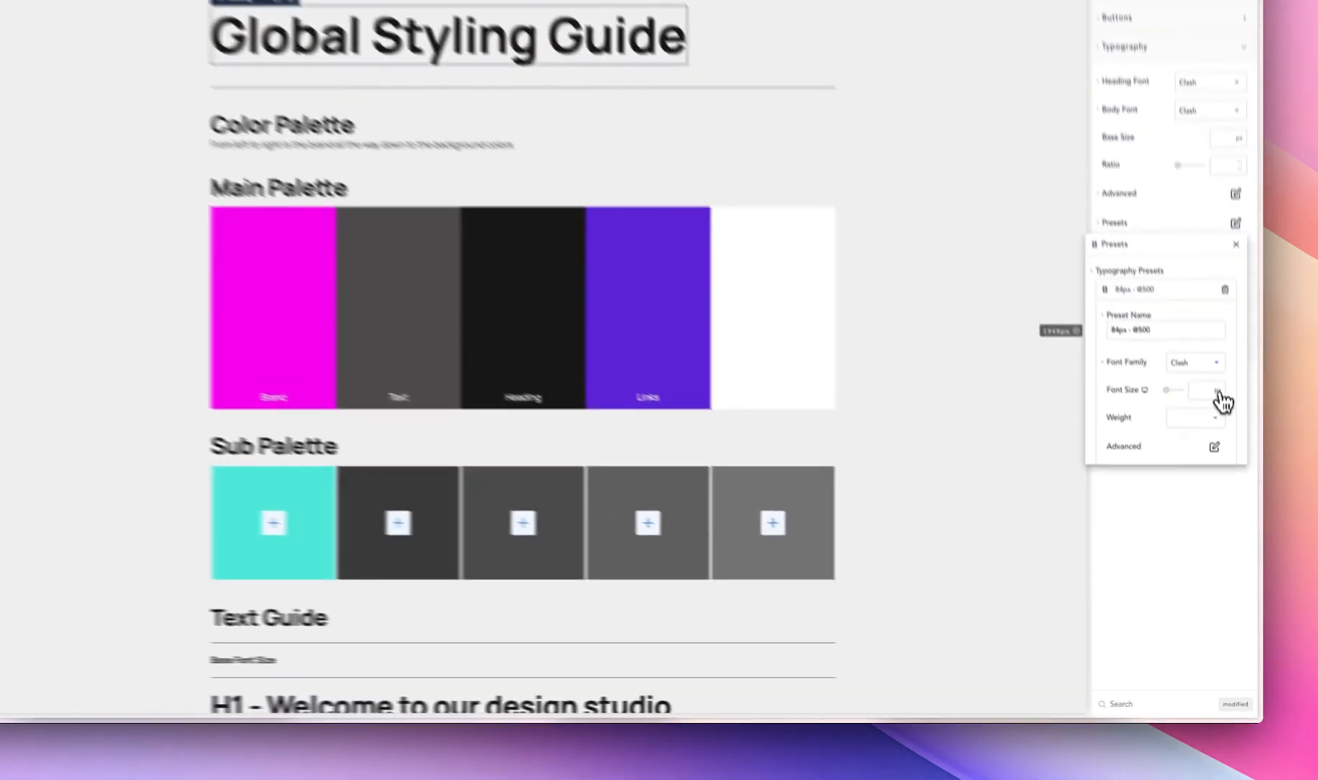
click(1233, 564)
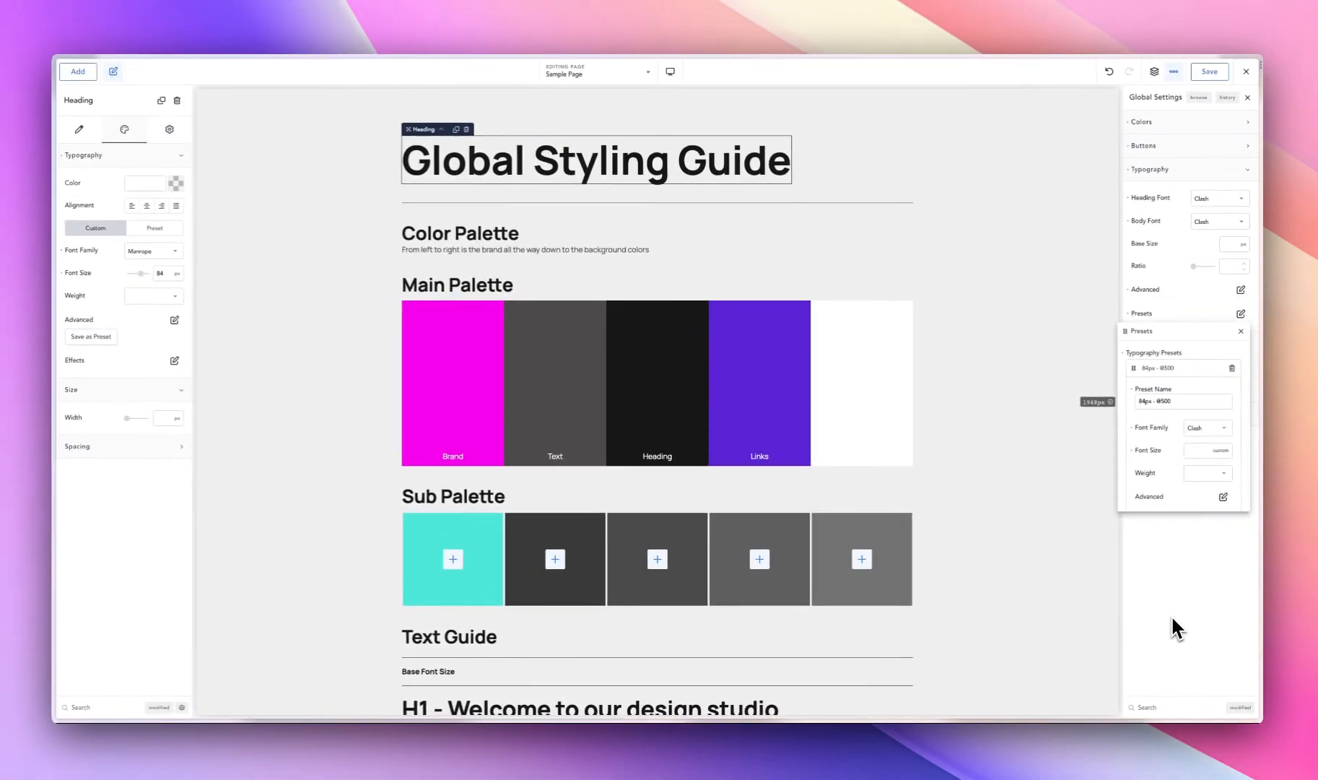
- Generate a clamp formula in the Clamp Generator with a 36 px minimum and 84 px maximum font size, and copy it
key(ctrl+shift+m)
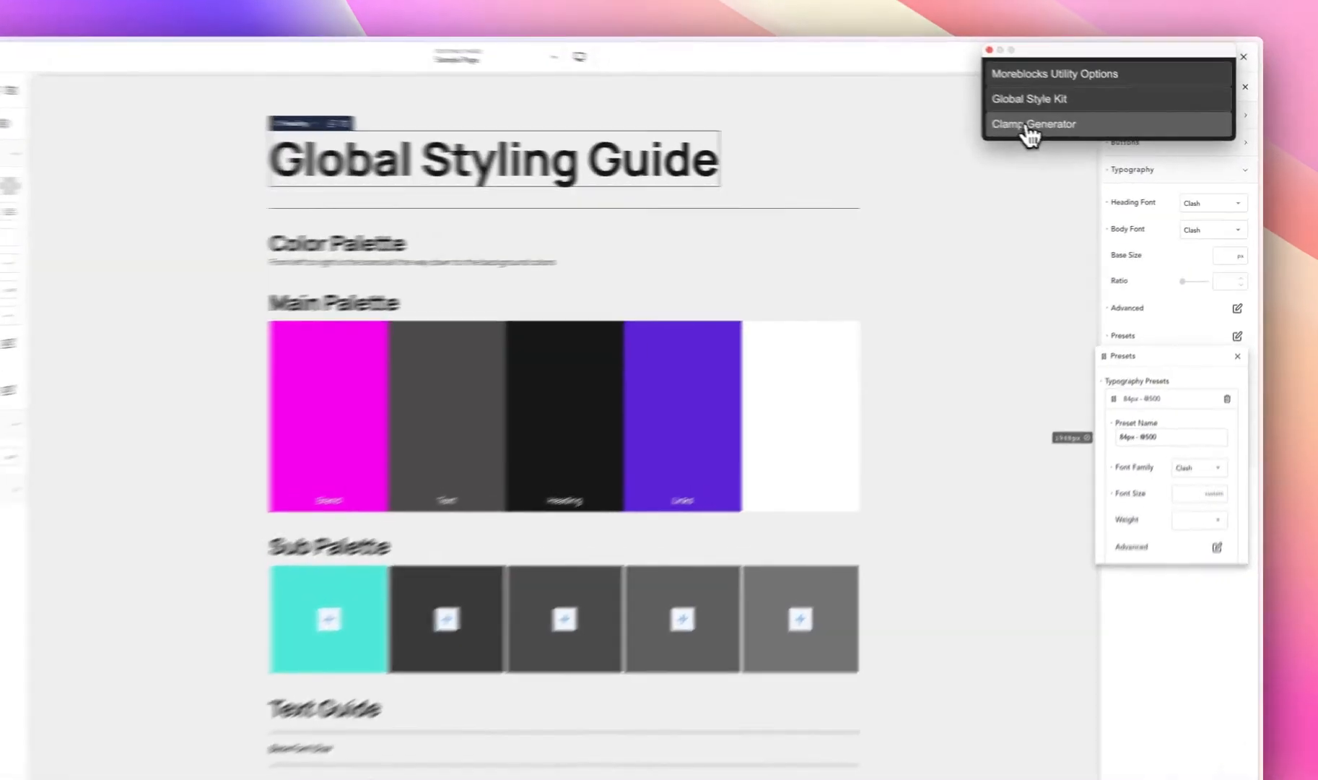
click(1060, 133)
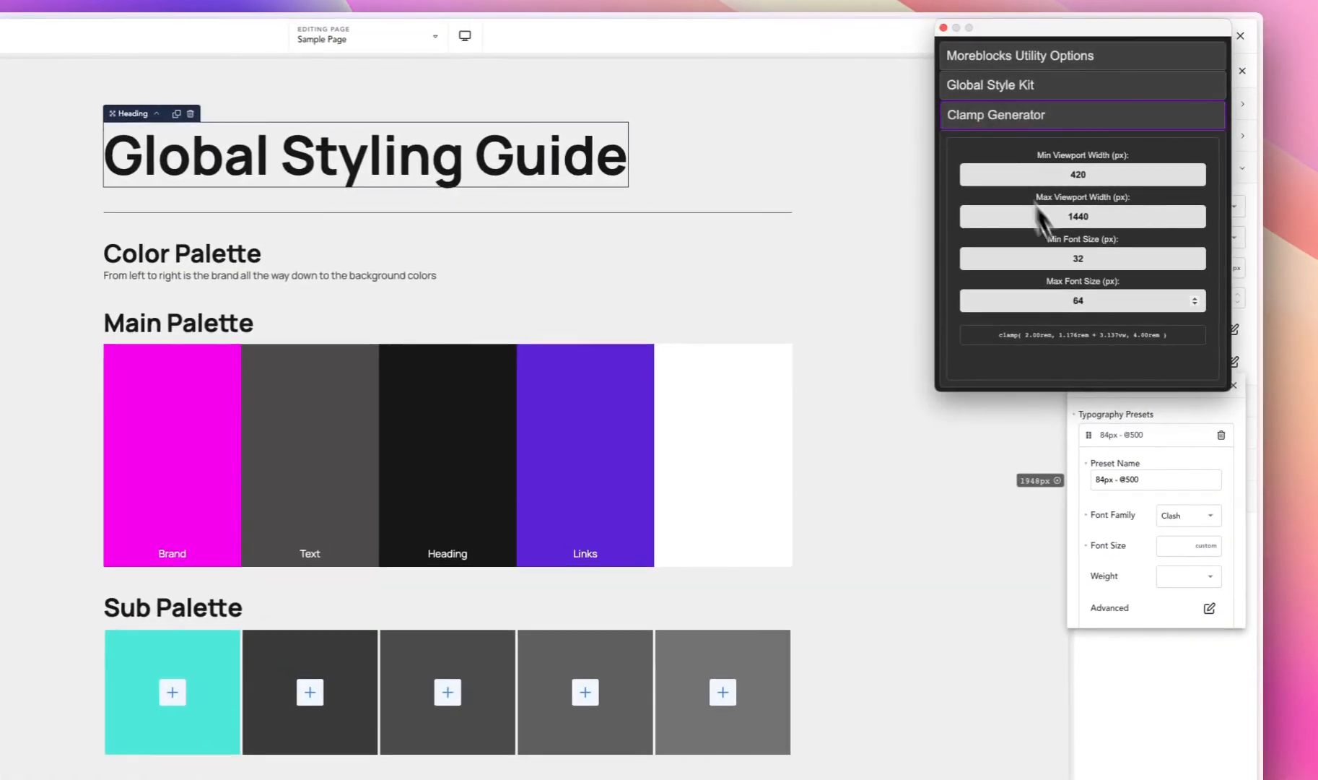
drag(1088, 258, 1072, 258)
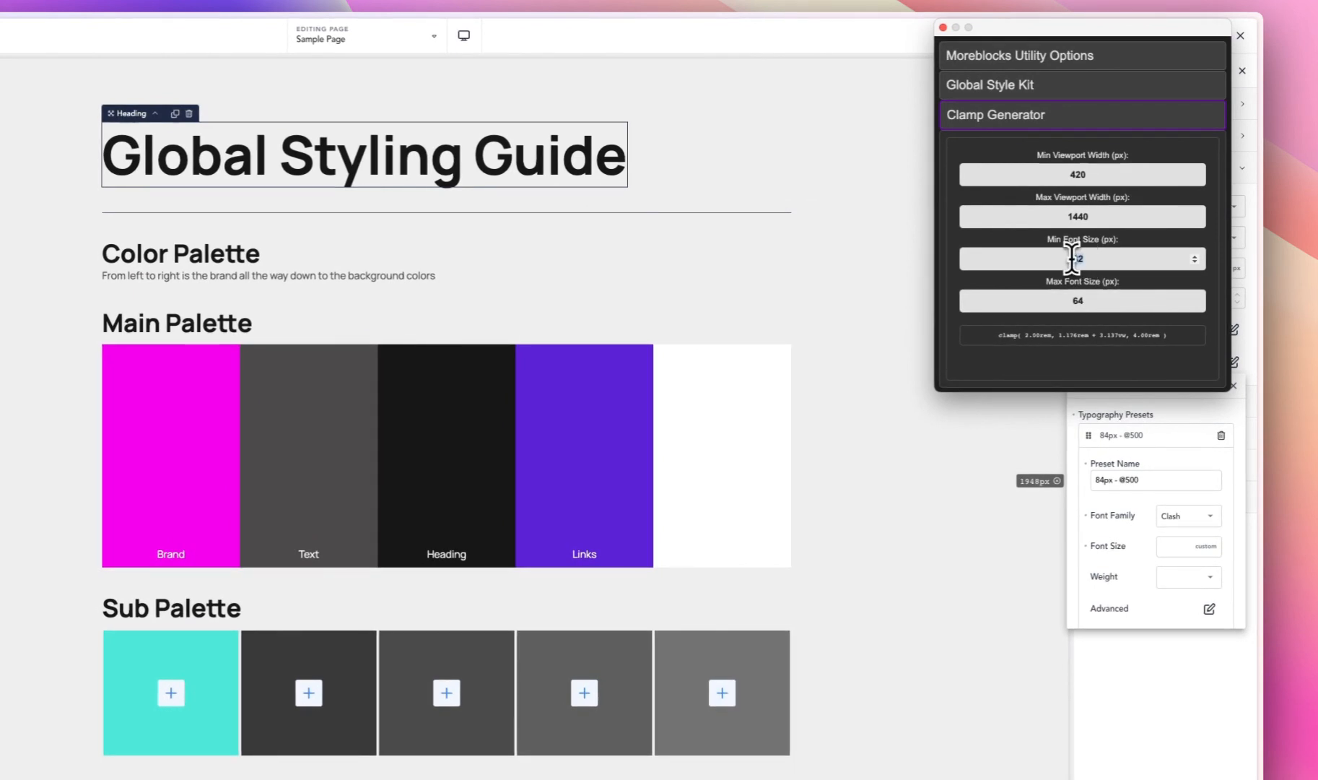
text(36)
double_click(1093, 300)
text(84)
click(1076, 337)
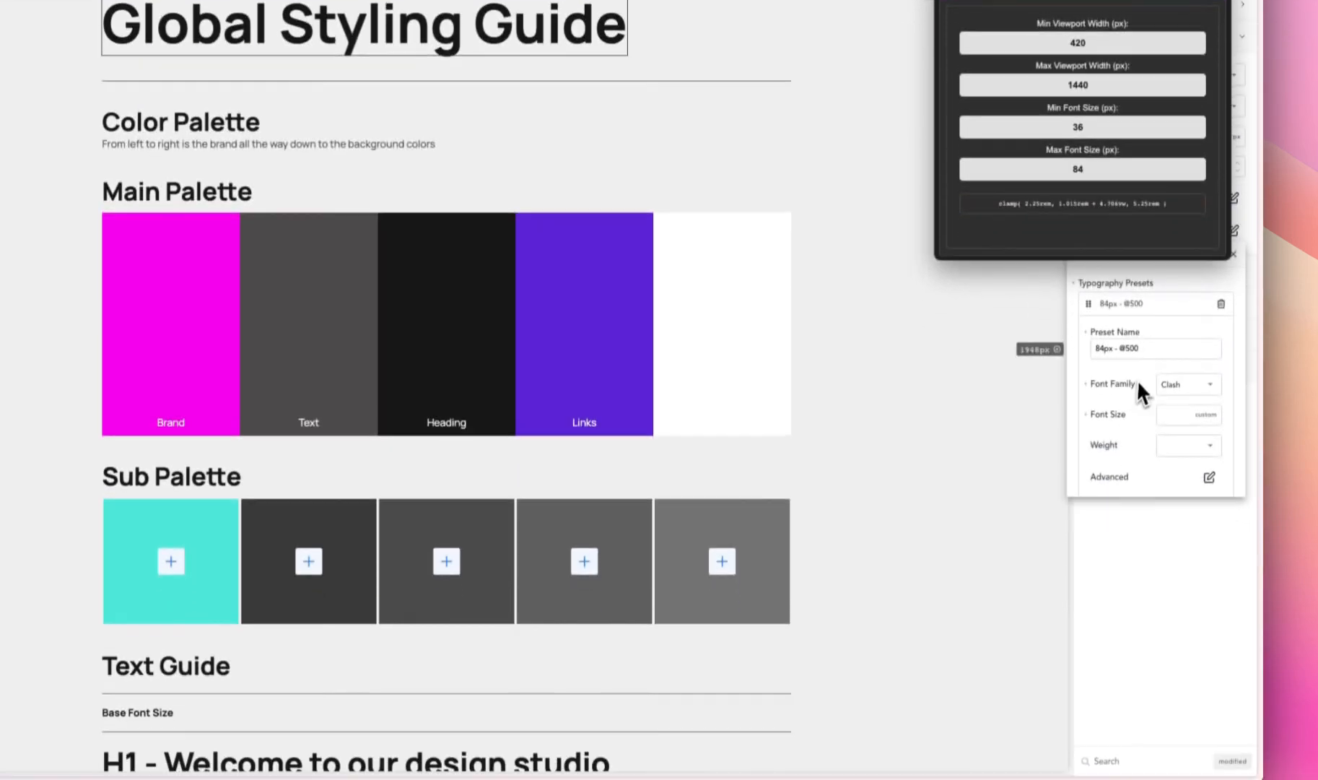
click(1138, 491)
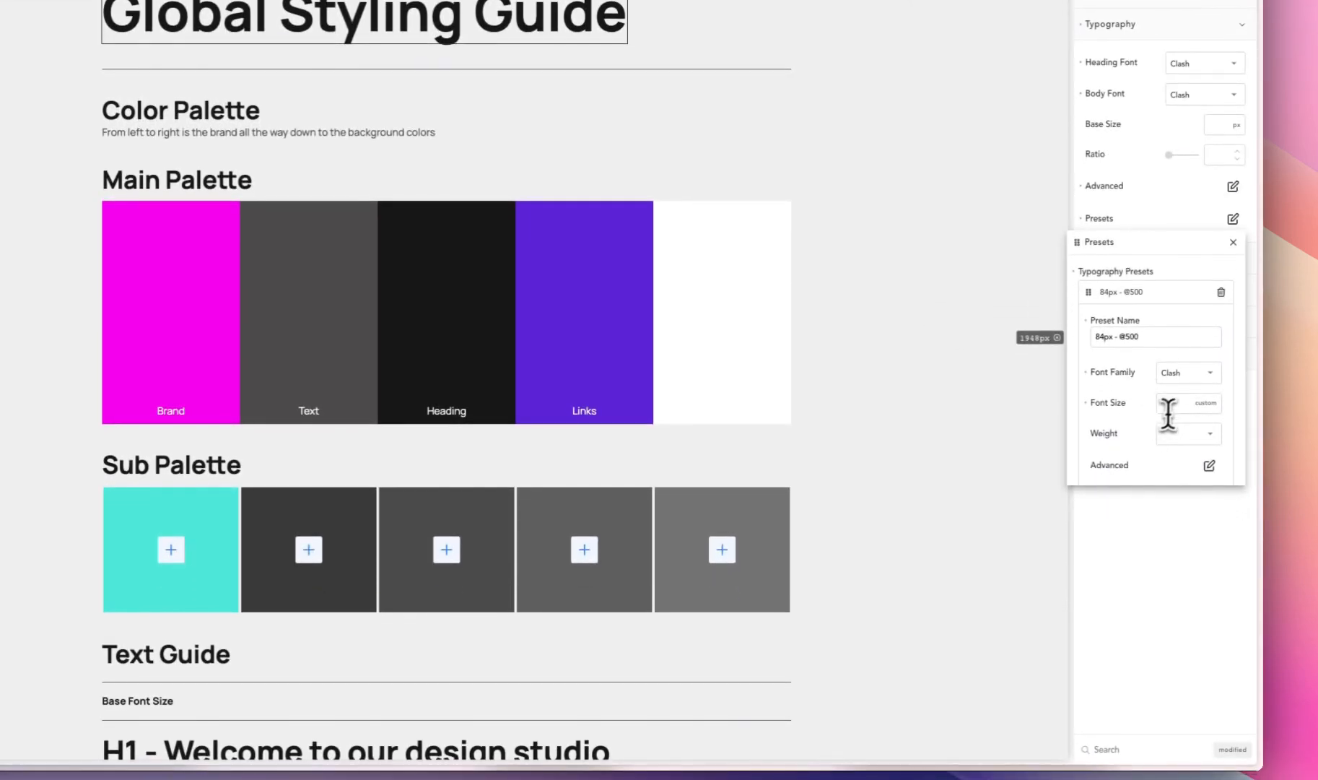
click(1181, 510)
key(ctrl+v)
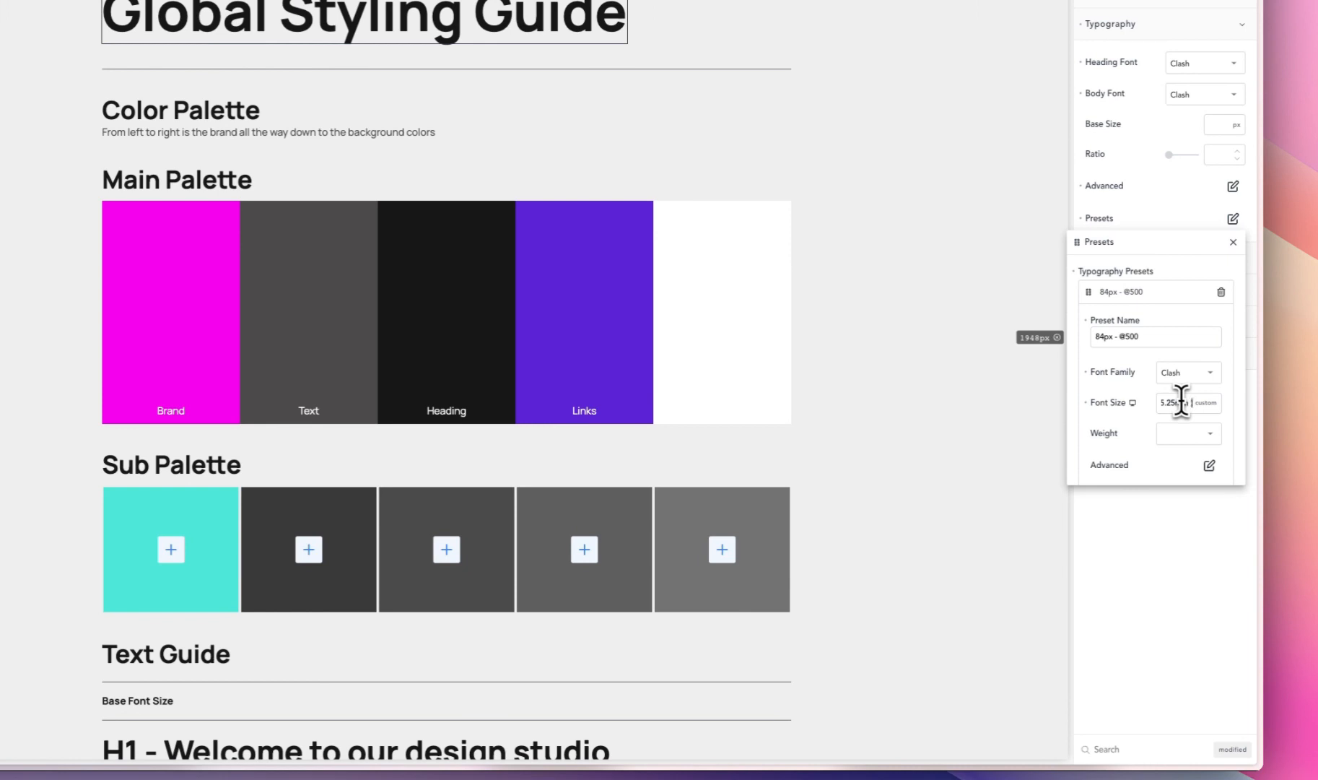
click(1180, 436)
click(1169, 546)
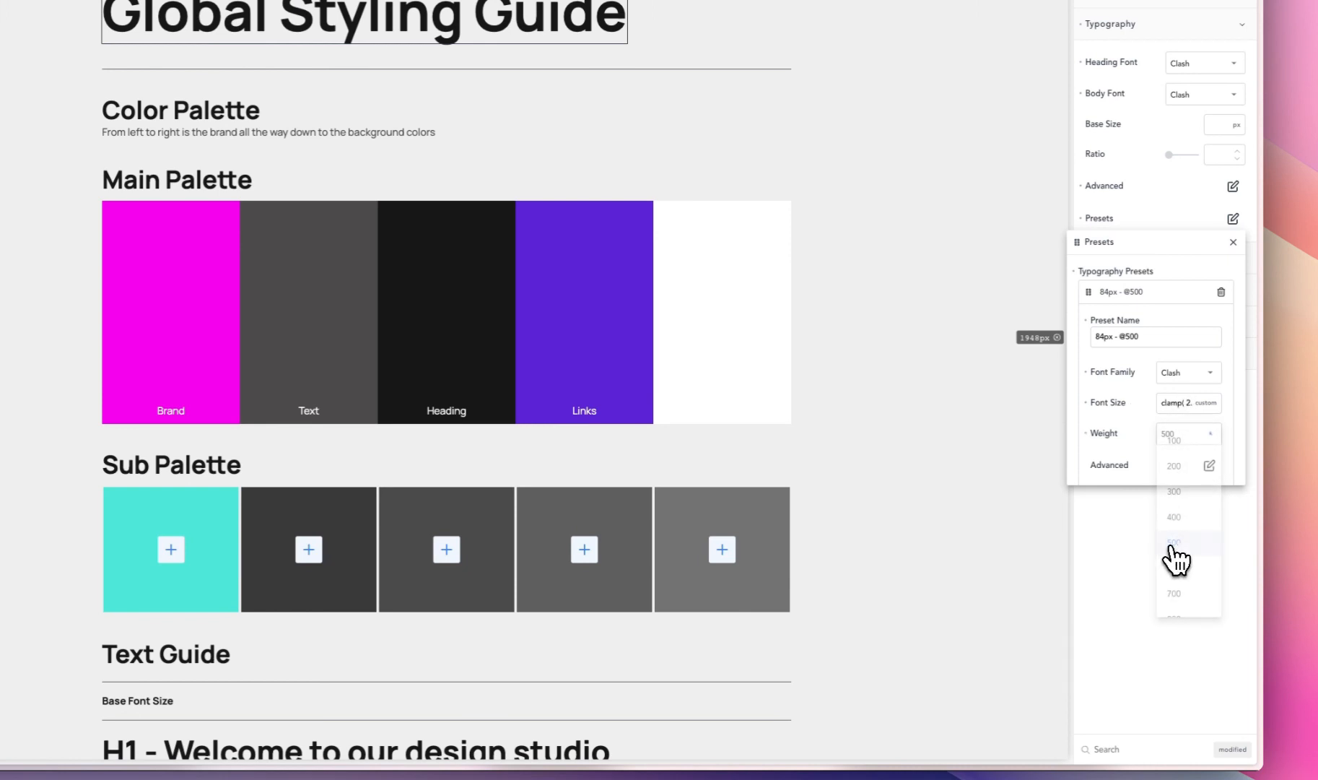
- Look over the preset's advanced typography options, then close the typography presets
click(1209, 466)
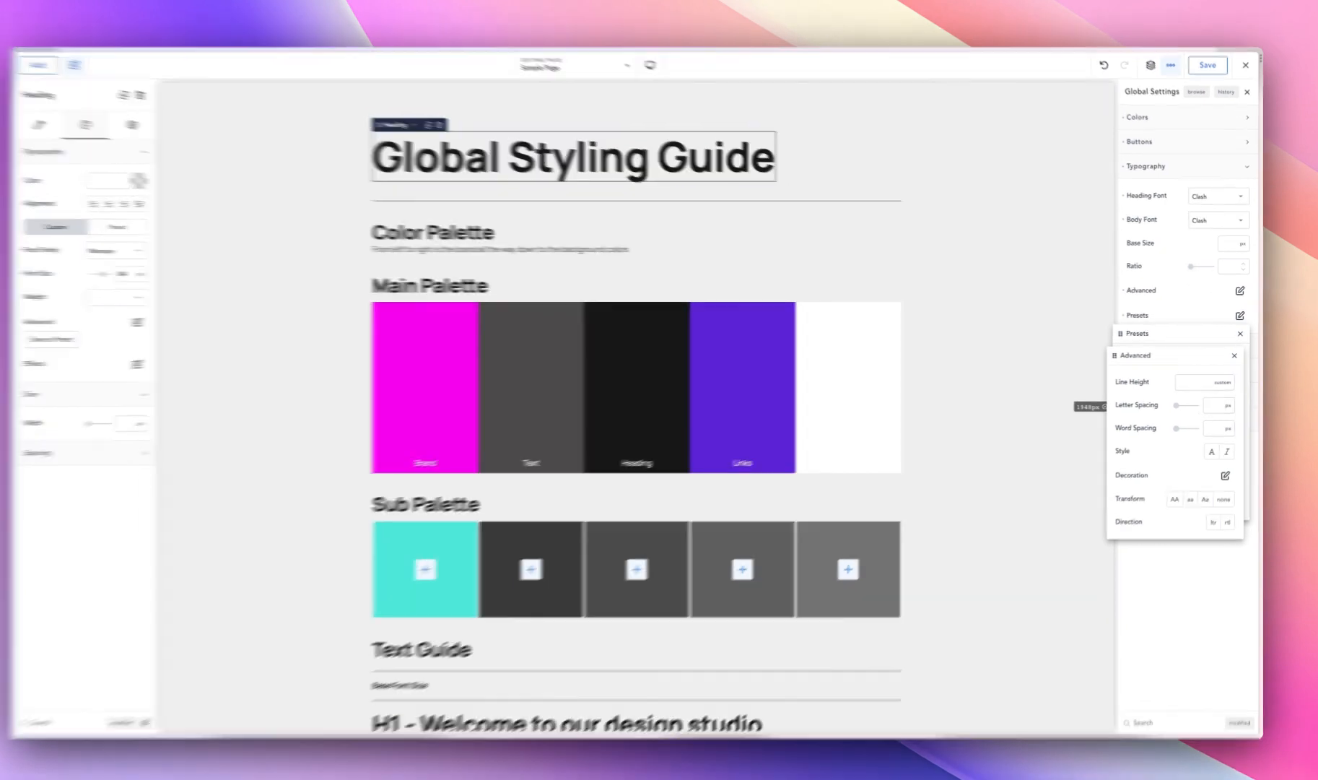
click(1166, 334)
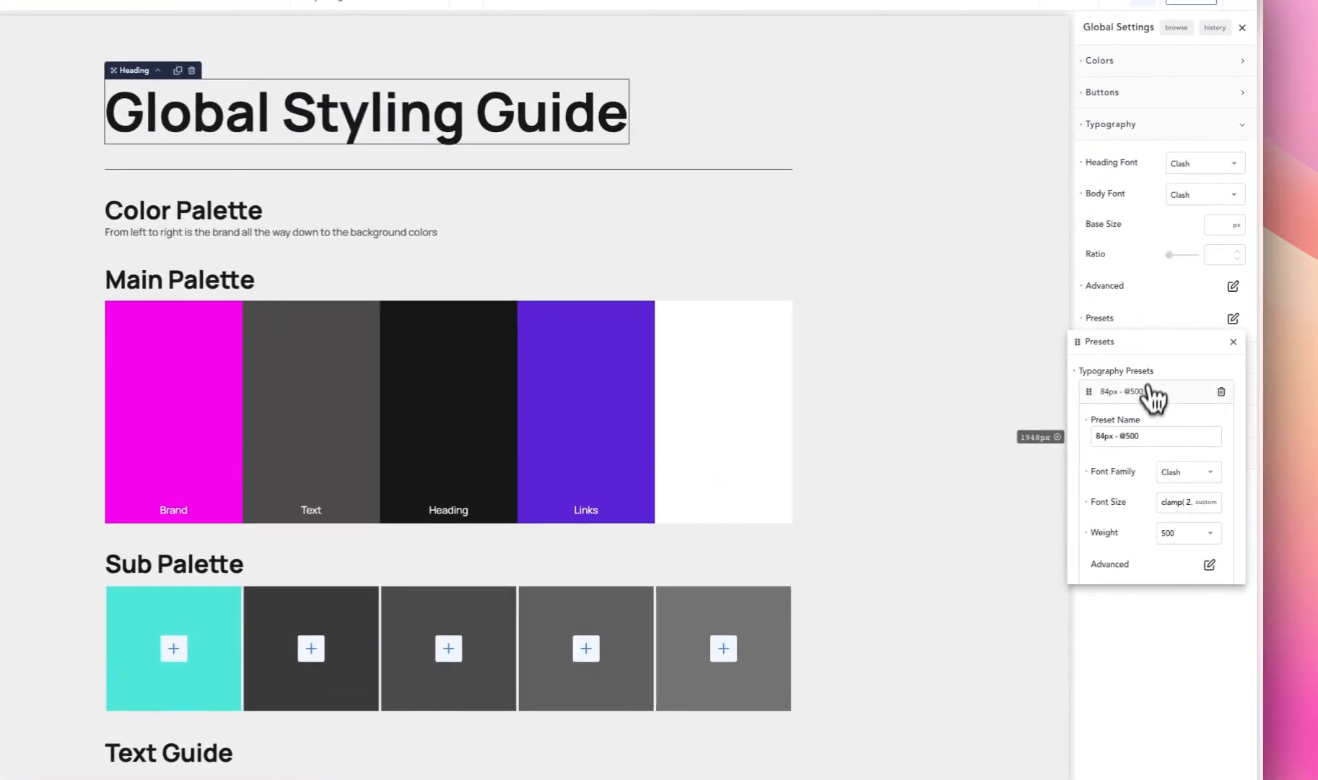
click(1108, 395)
click(1159, 328)
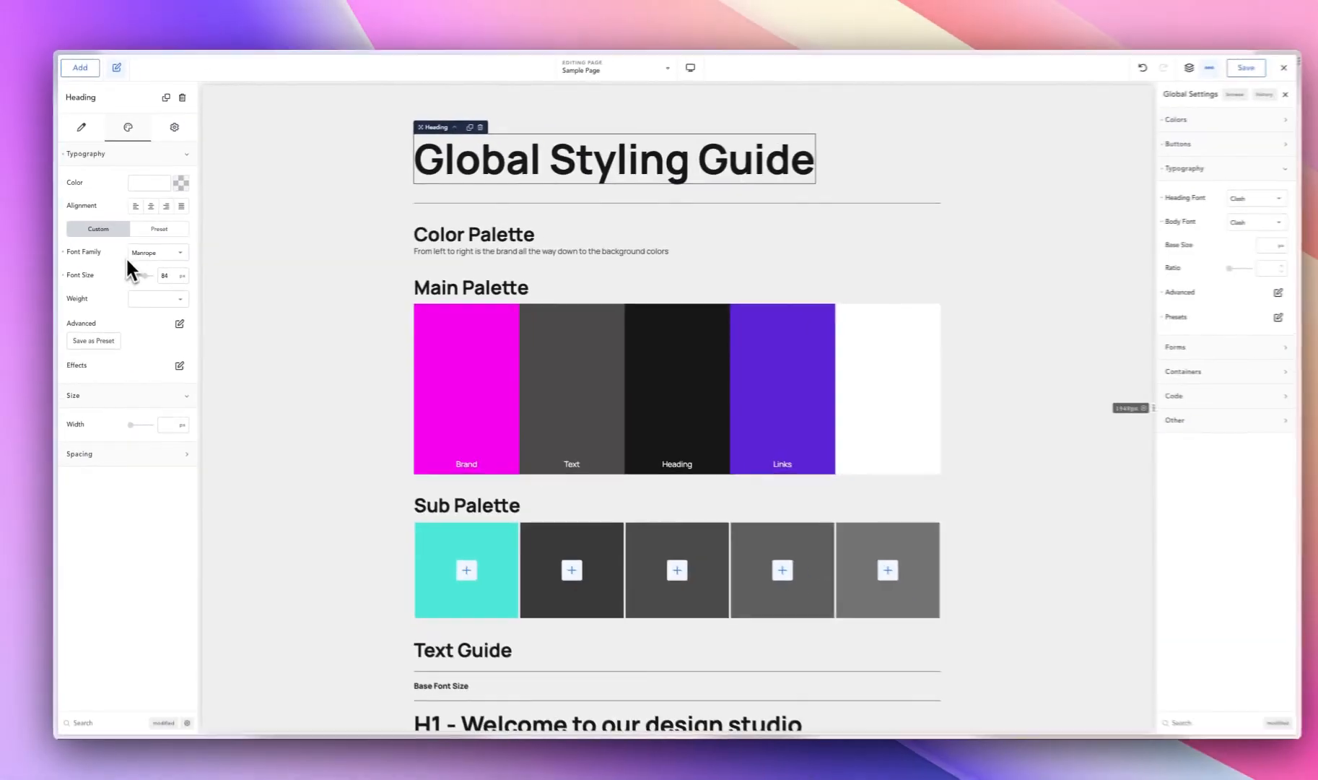
click(160, 231)
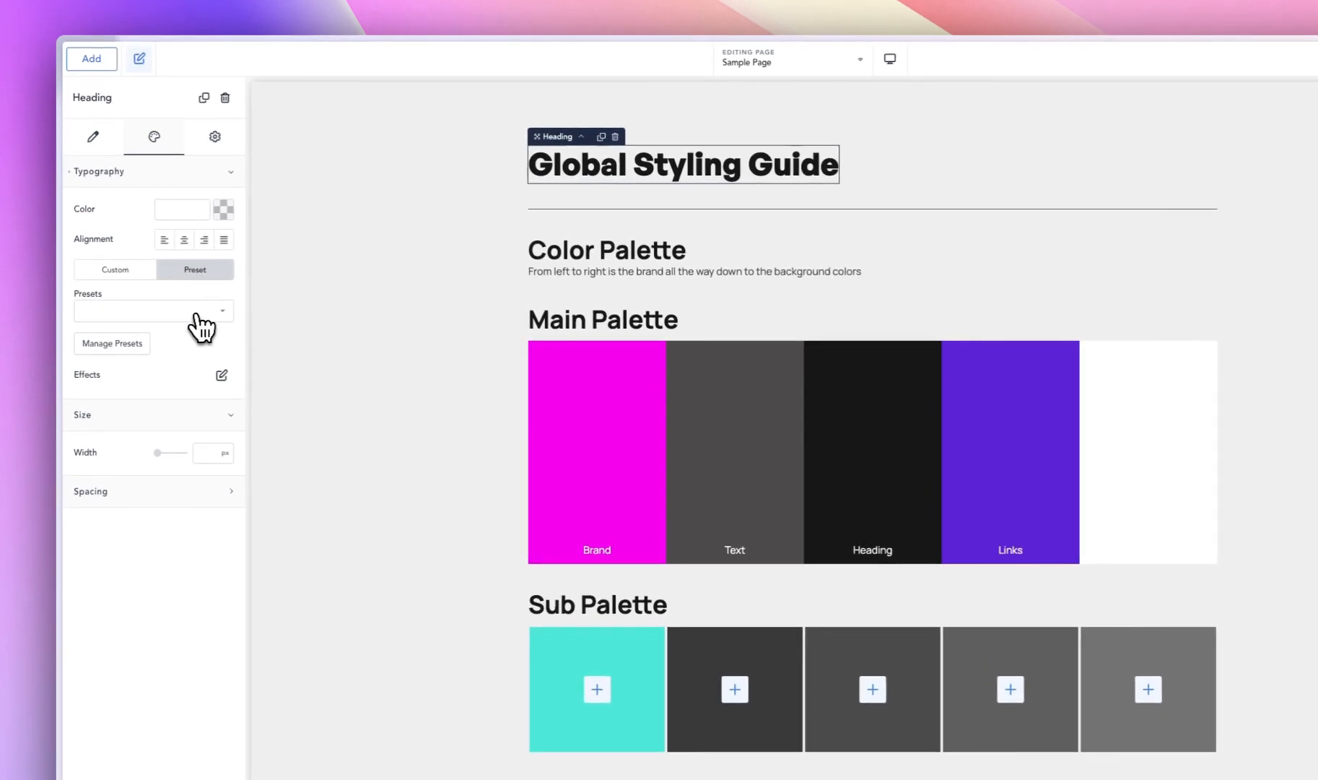
click(196, 312)
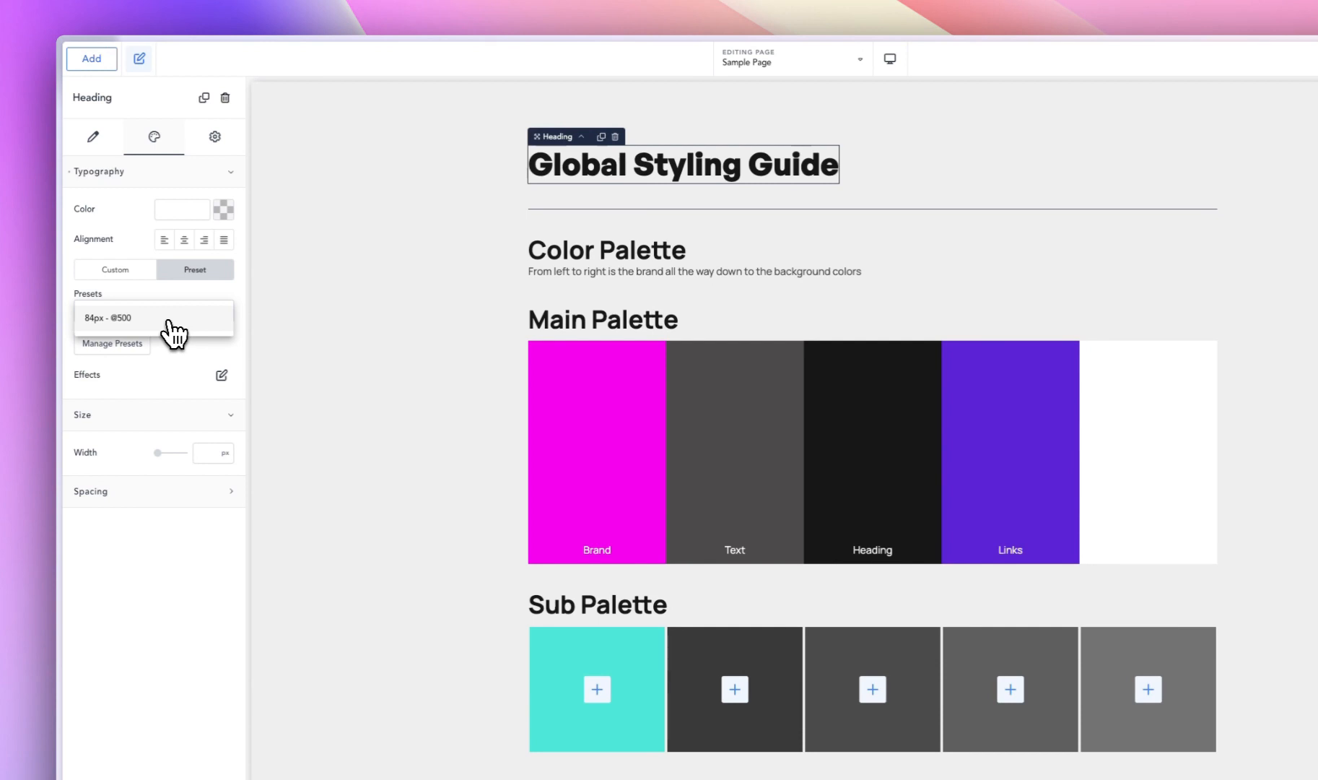
click(169, 322)
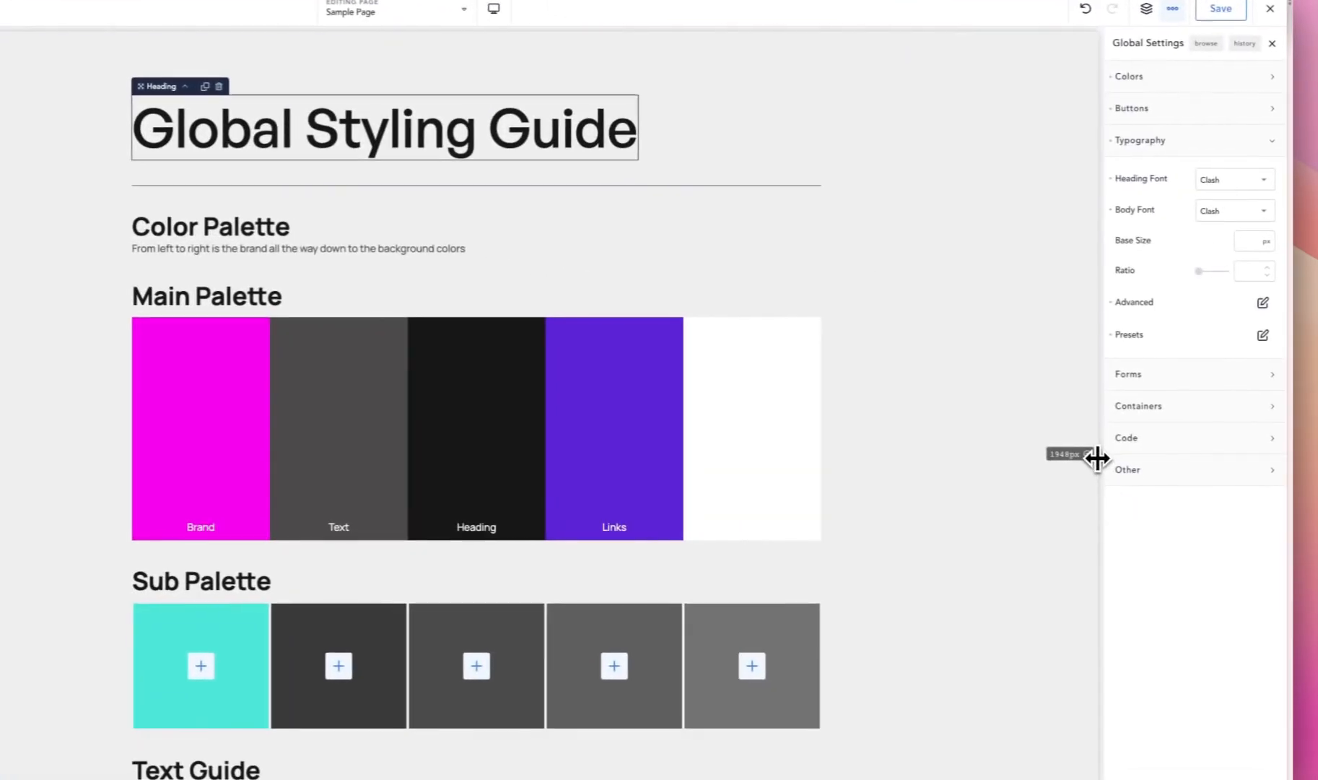
drag(1095, 456, 1018, 449)
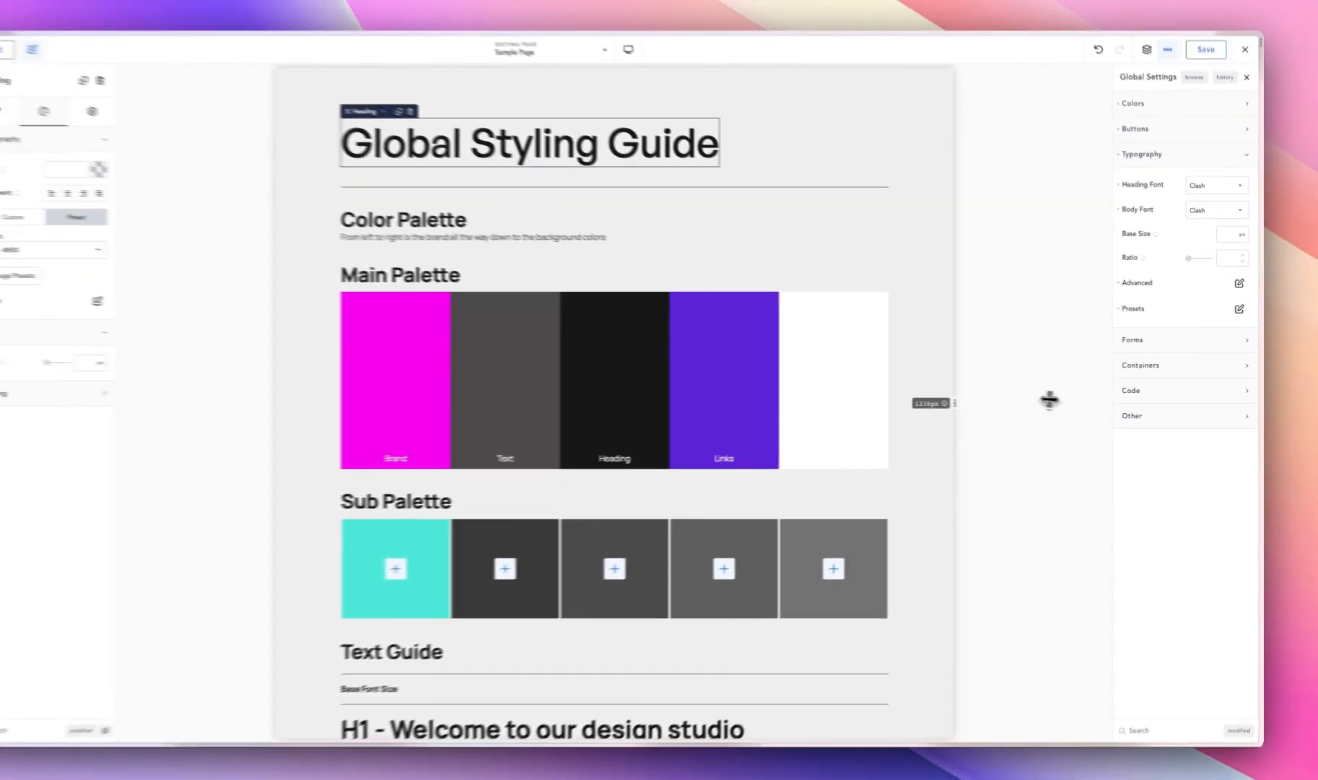
drag(1049, 400, 1139, 428)
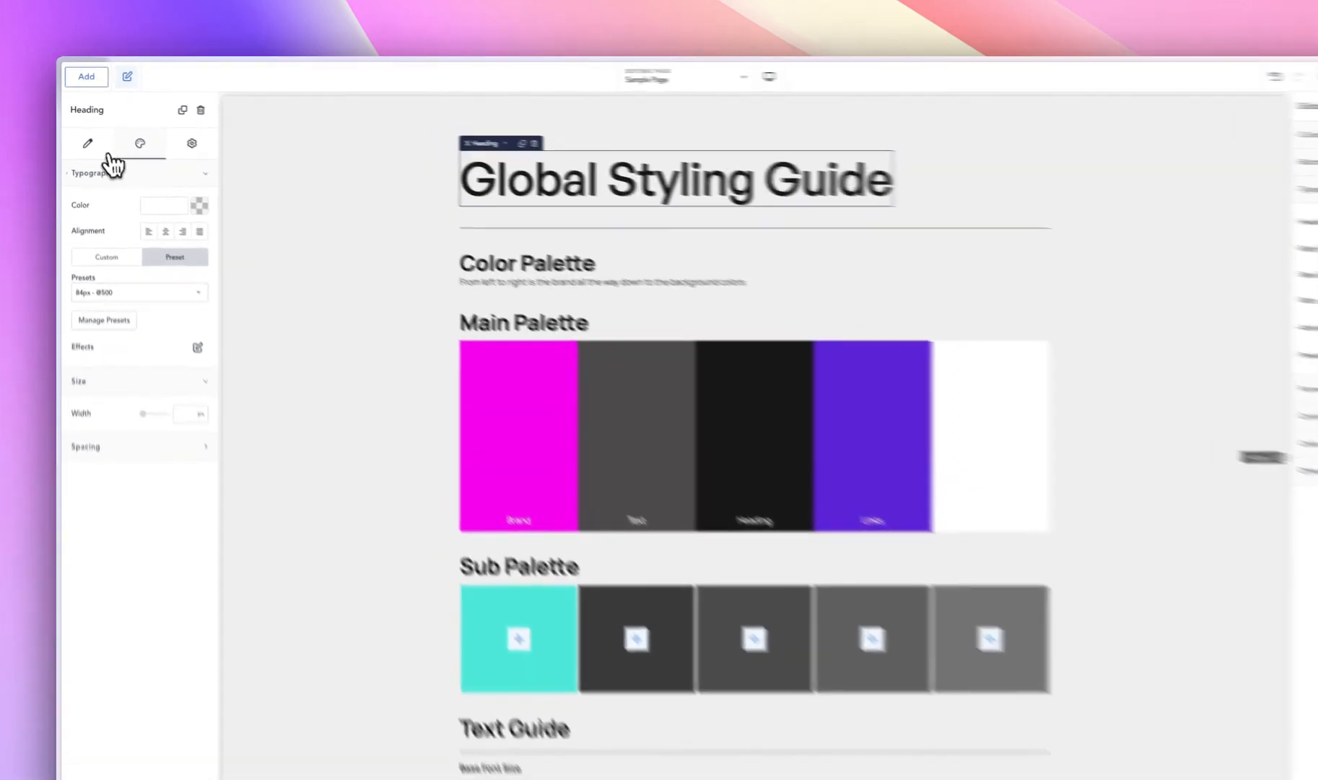
- Compare the Global Styling Guide heading's HTML tag setting with its typography preset setting
click(83, 131)
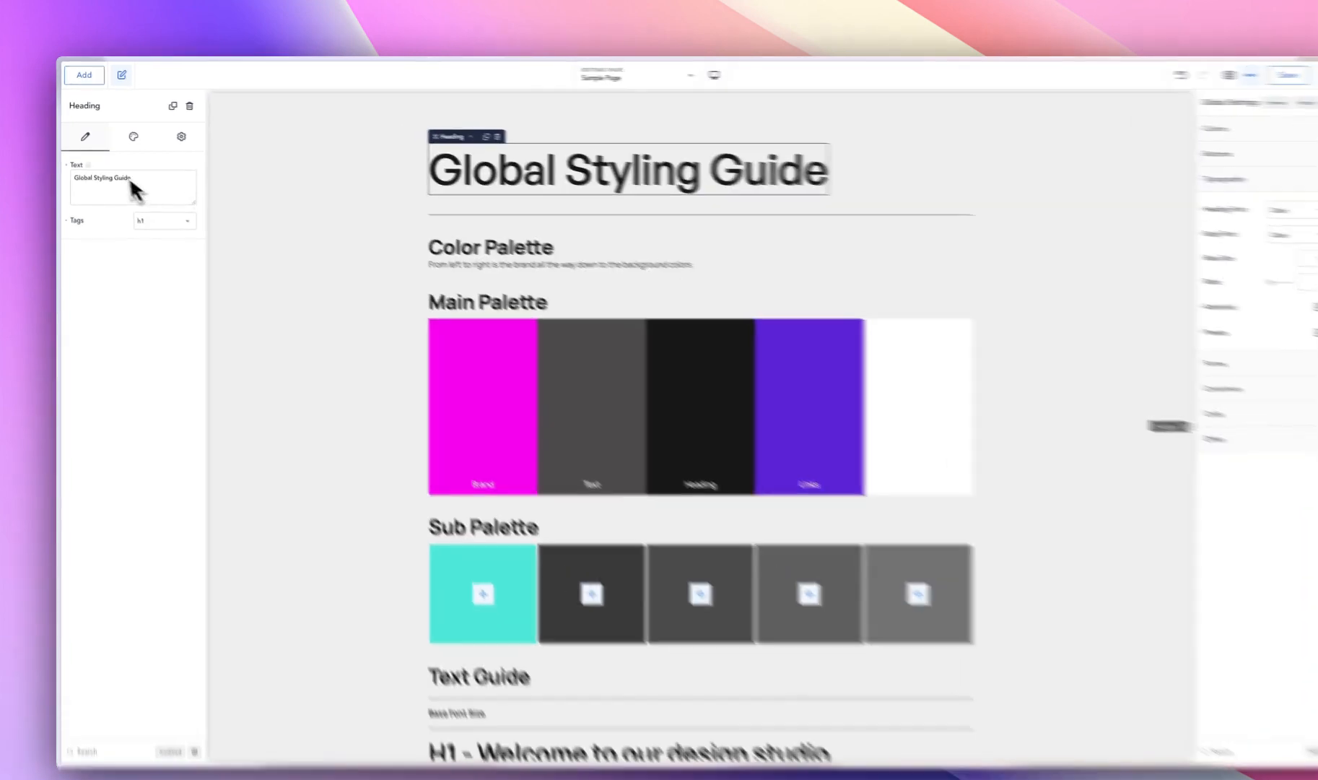
click(128, 131)
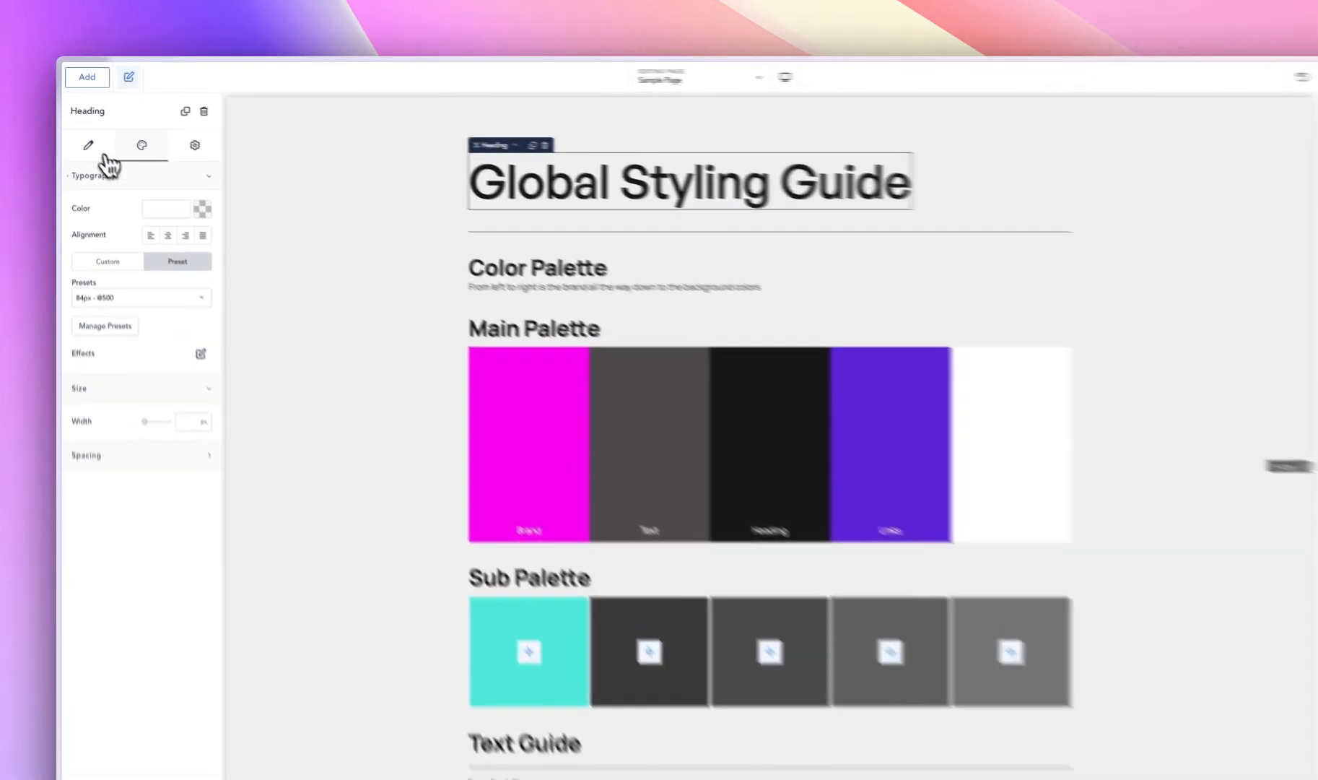
click(83, 131)
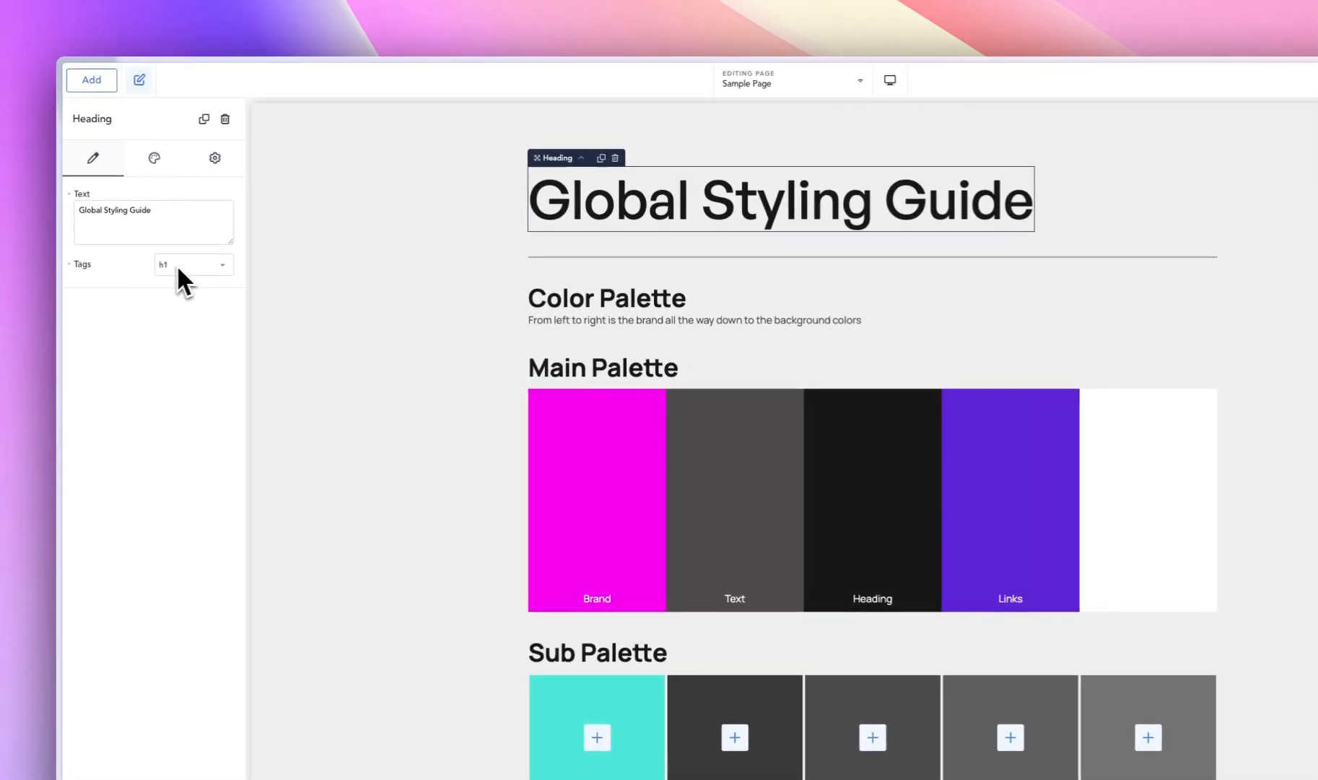
click(164, 165)
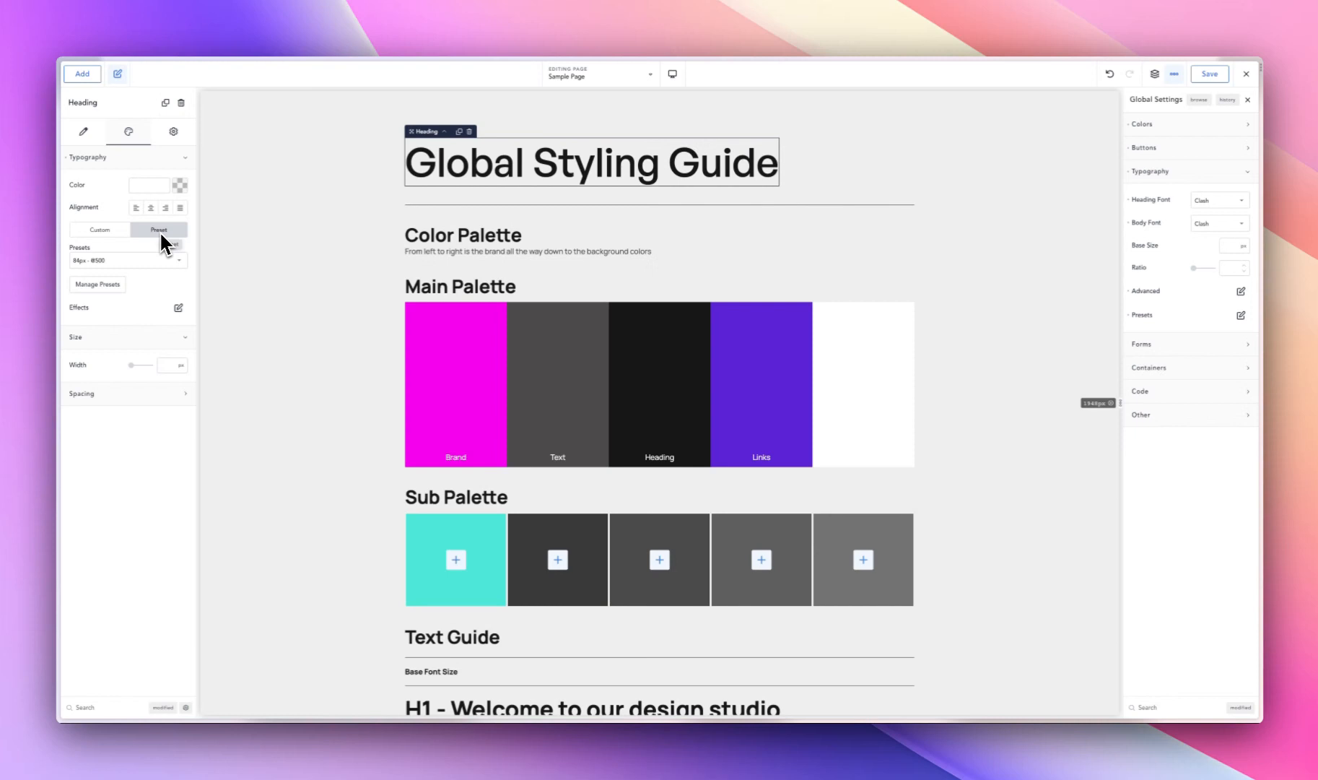
click(83, 131)
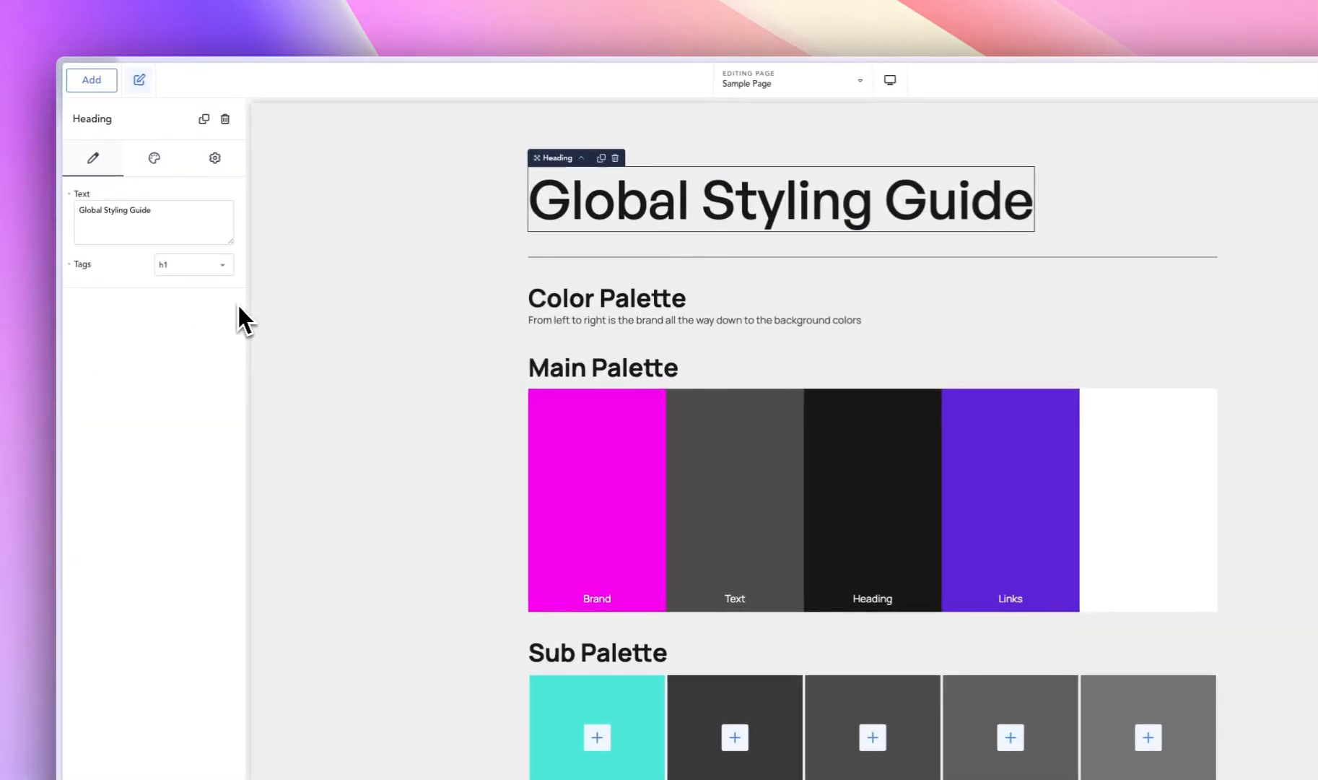
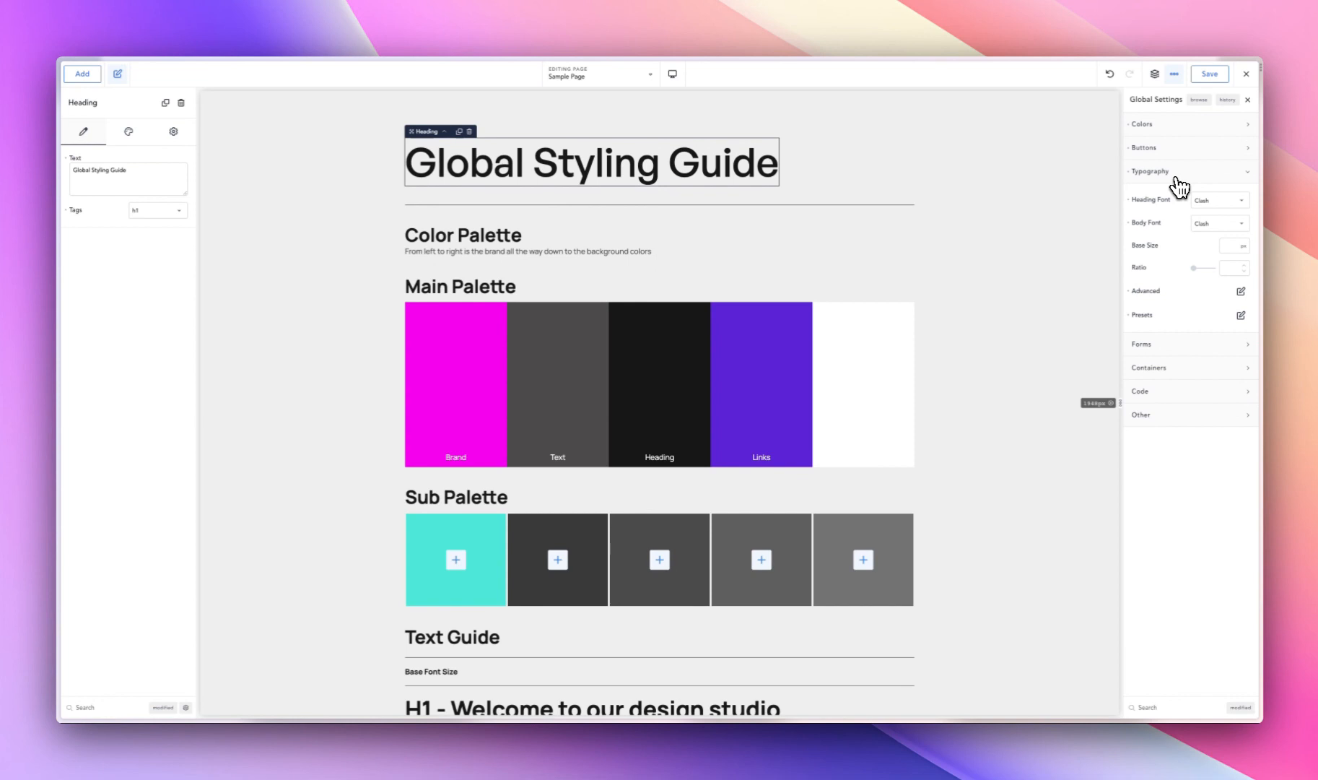
- Switch the global settings from typography to forms and select the contact form on the styling guide page
click(1175, 173)
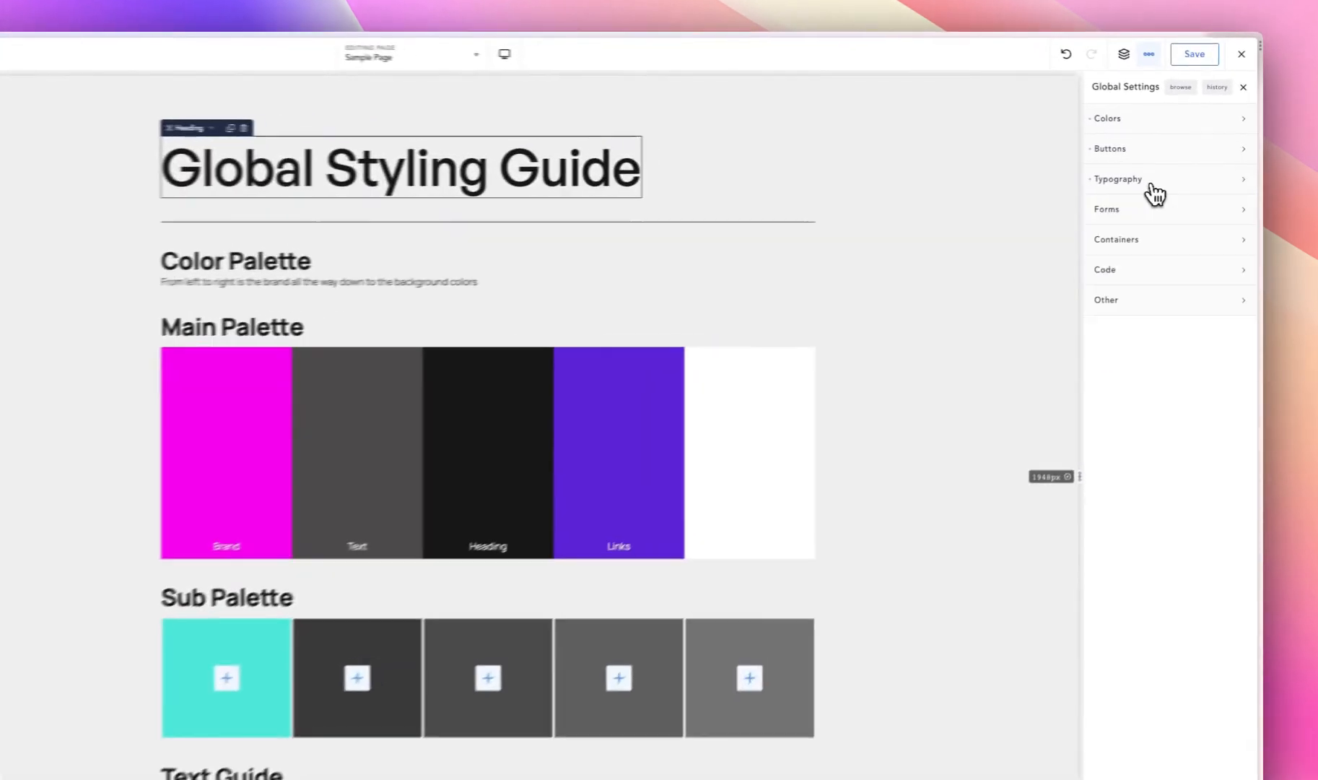
click(1173, 196)
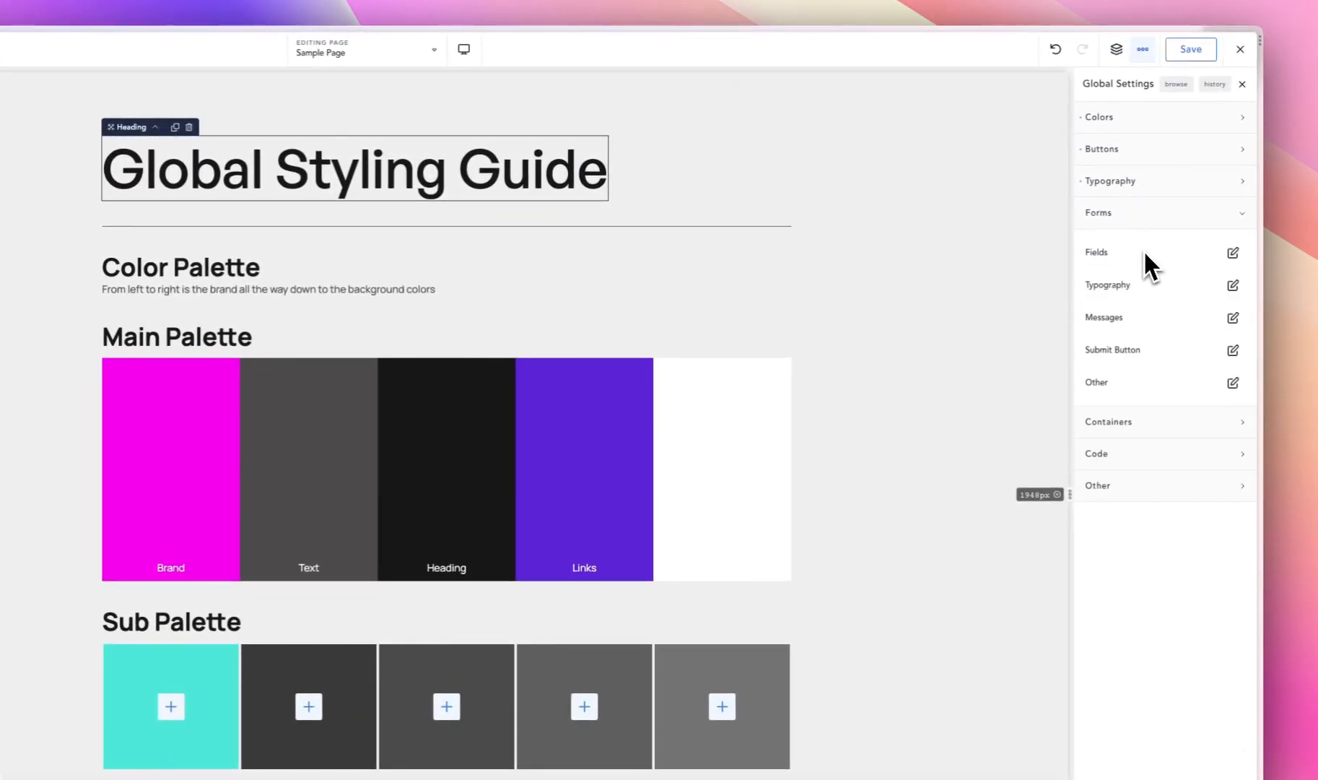
scroll(418, 526, down, 15)
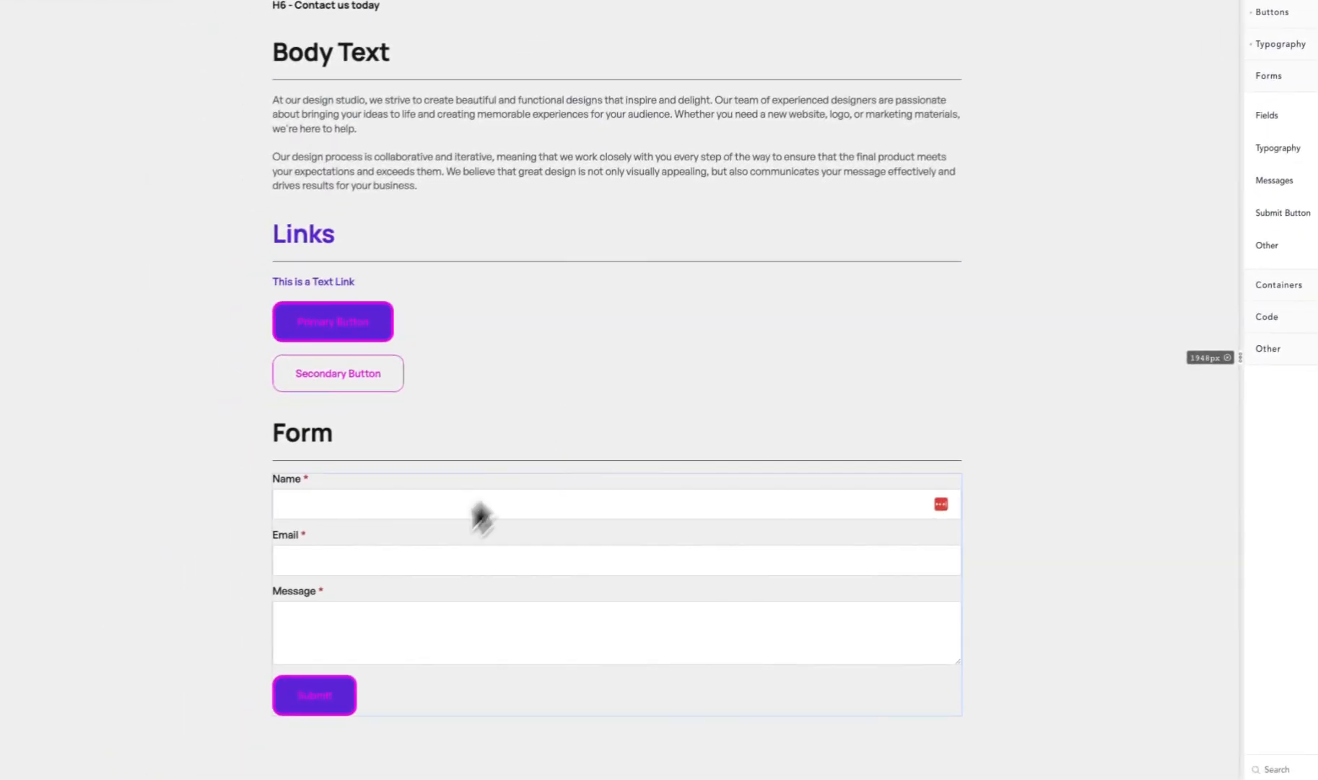
click(421, 498)
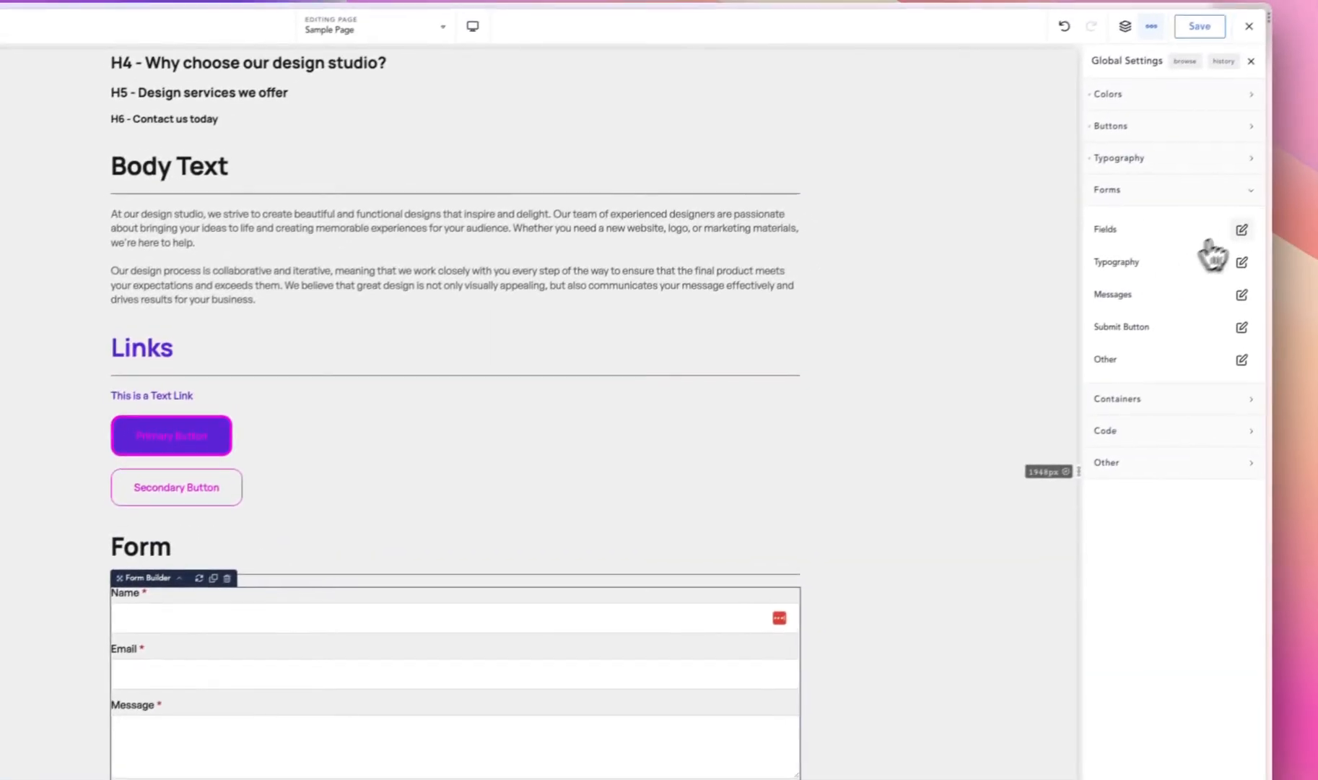
- Set the global form fields' background to the Headings palette color
click(1233, 235)
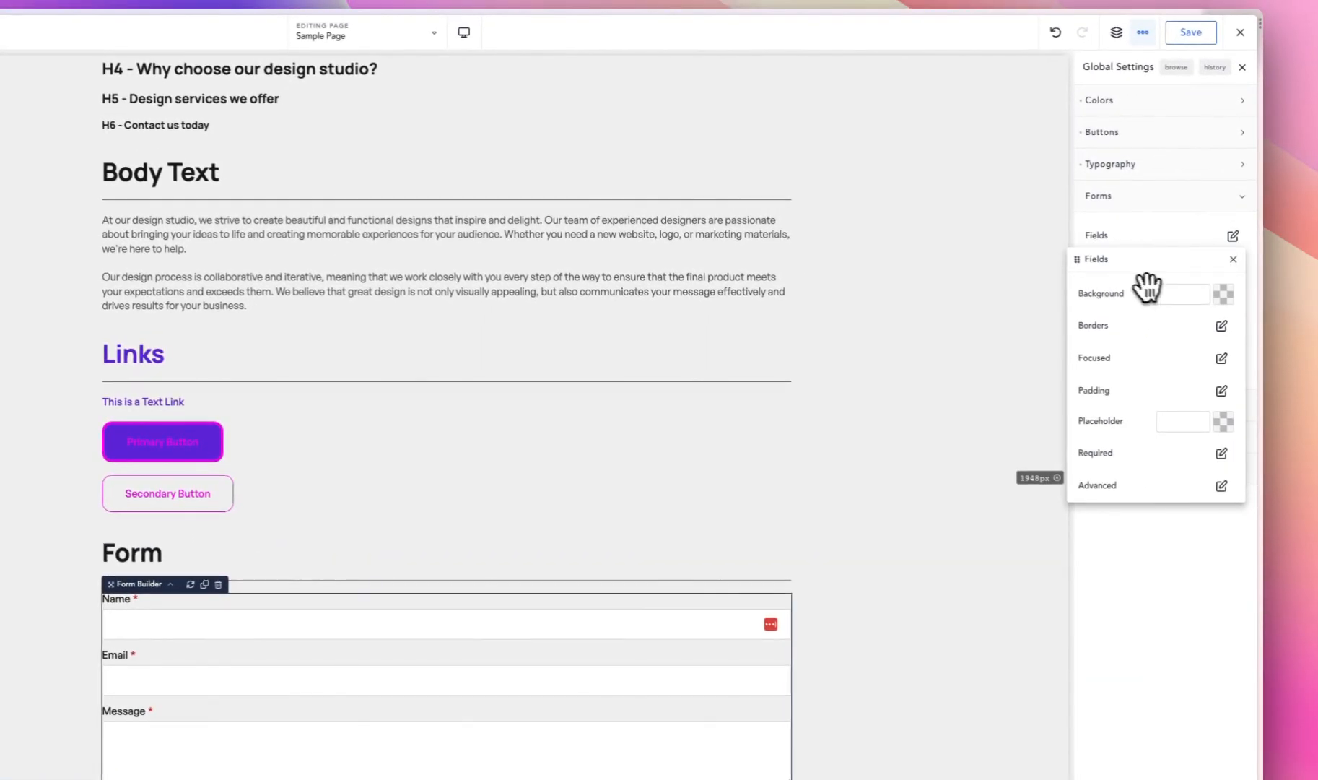
drag(1141, 260, 545, 278)
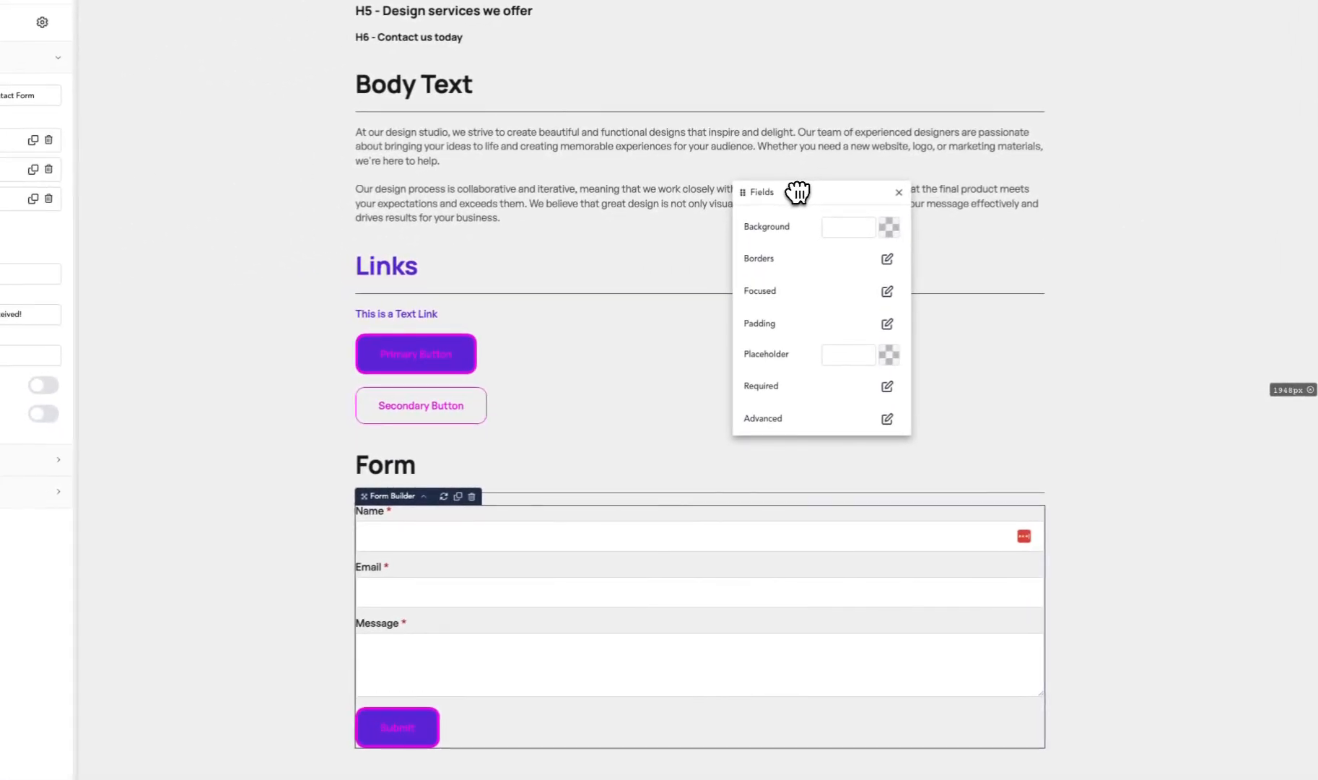
click(890, 226)
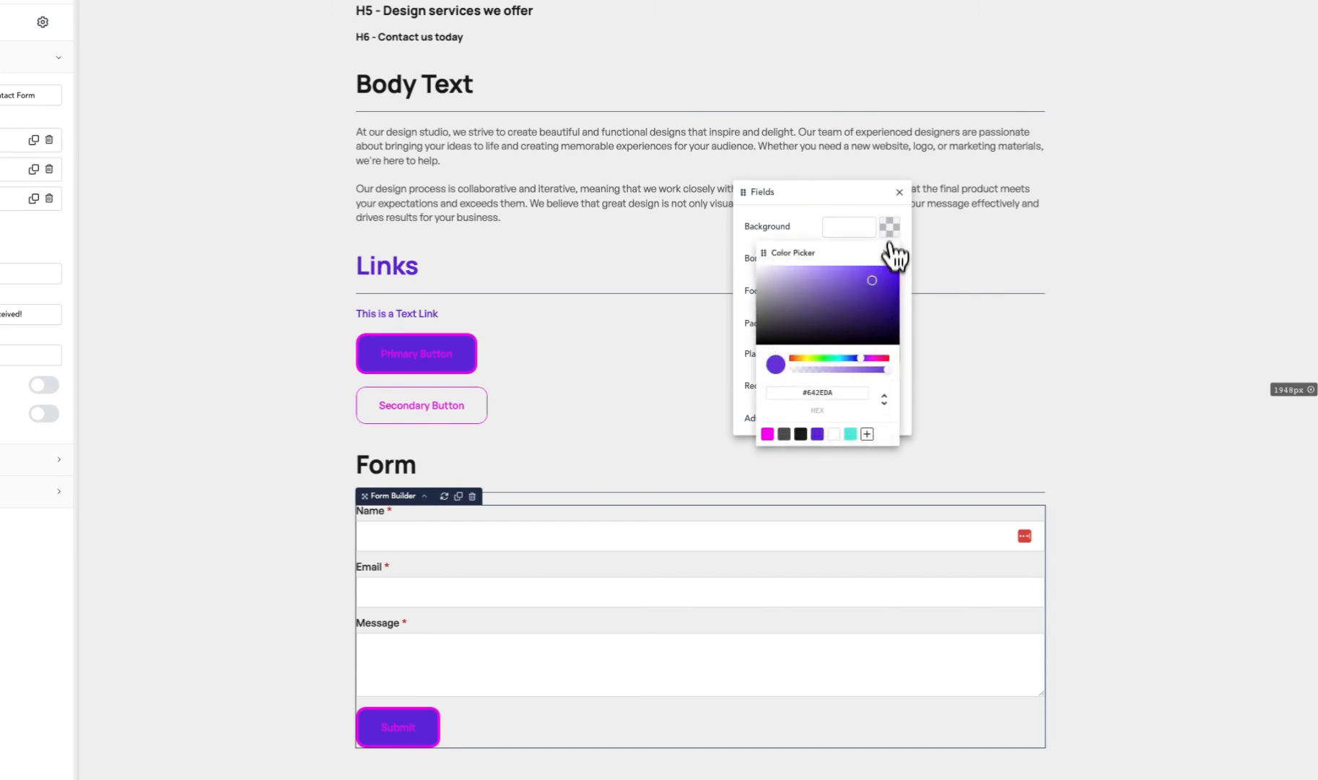
click(797, 436)
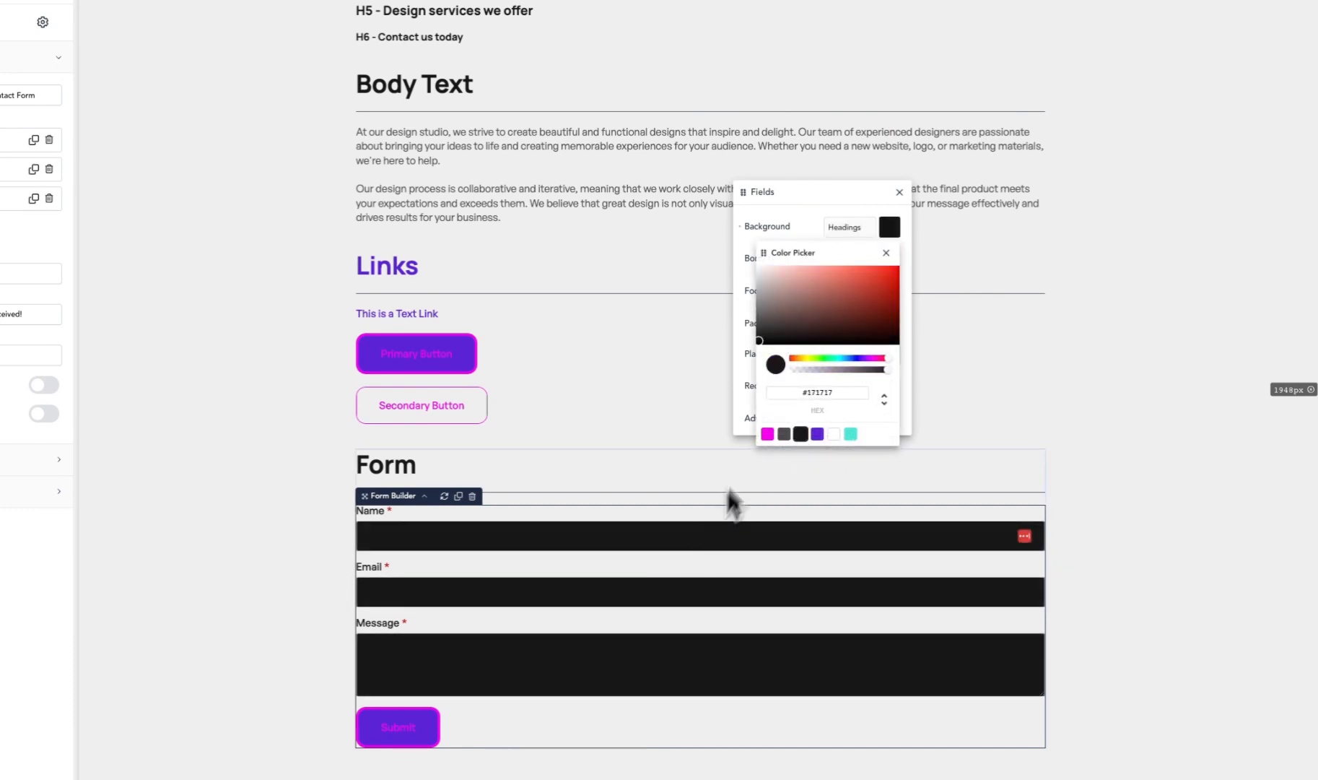
click(796, 218)
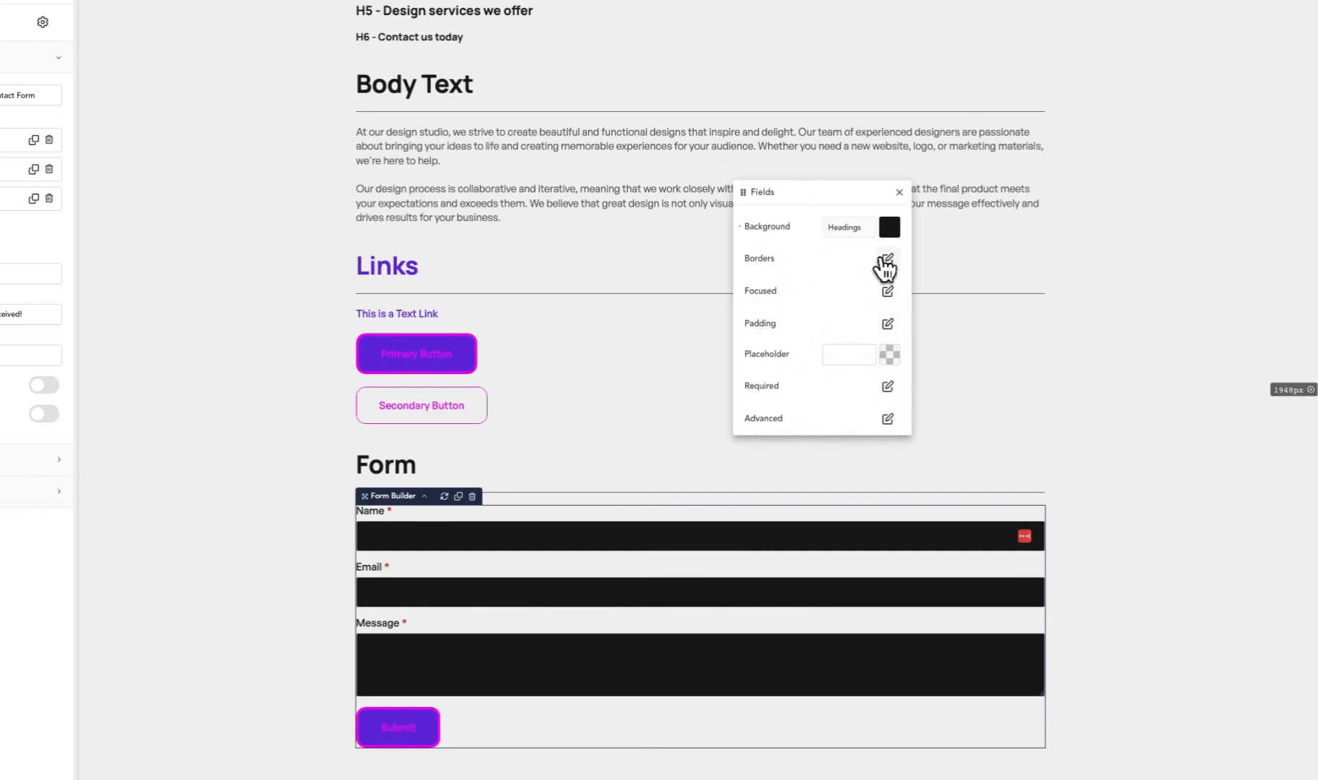
- Give the form fields a 15 px border radius and a 2 px border width
click(888, 258)
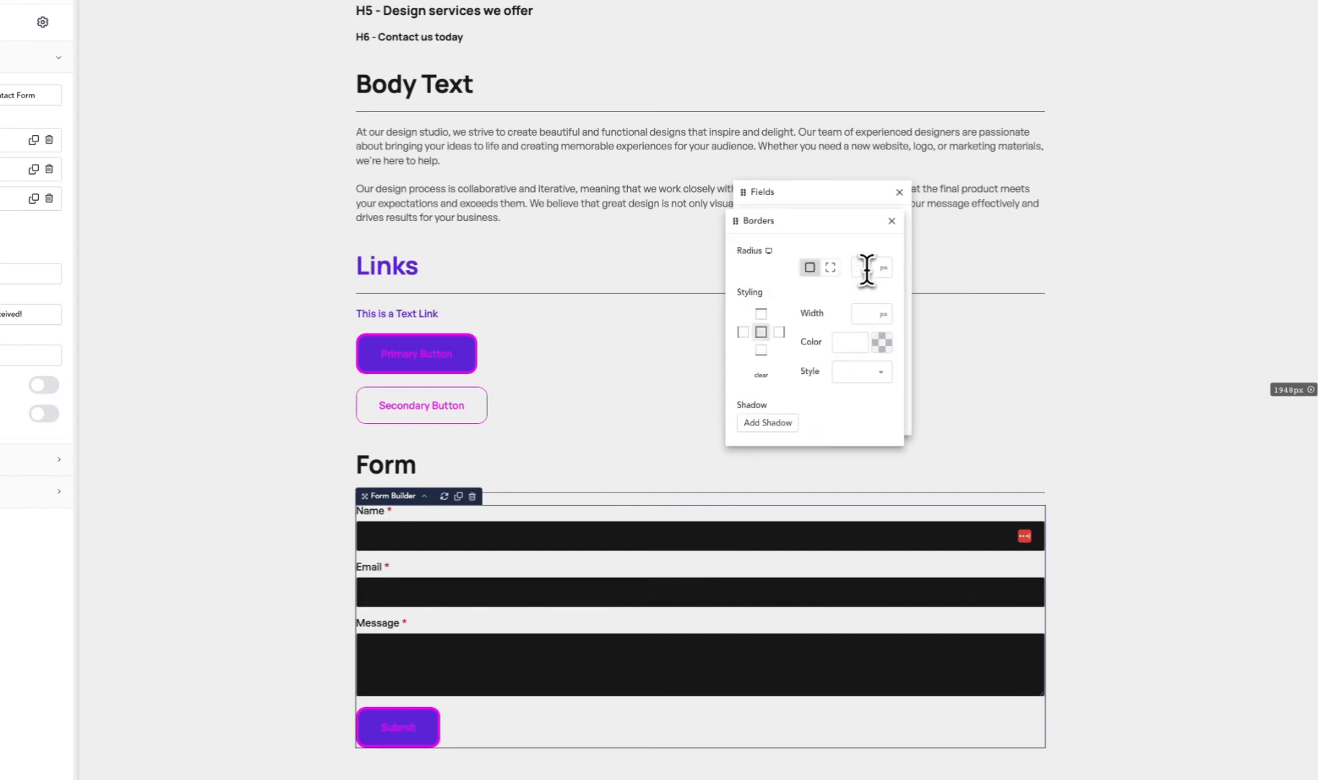
text(15)
click(862, 313)
text(2)
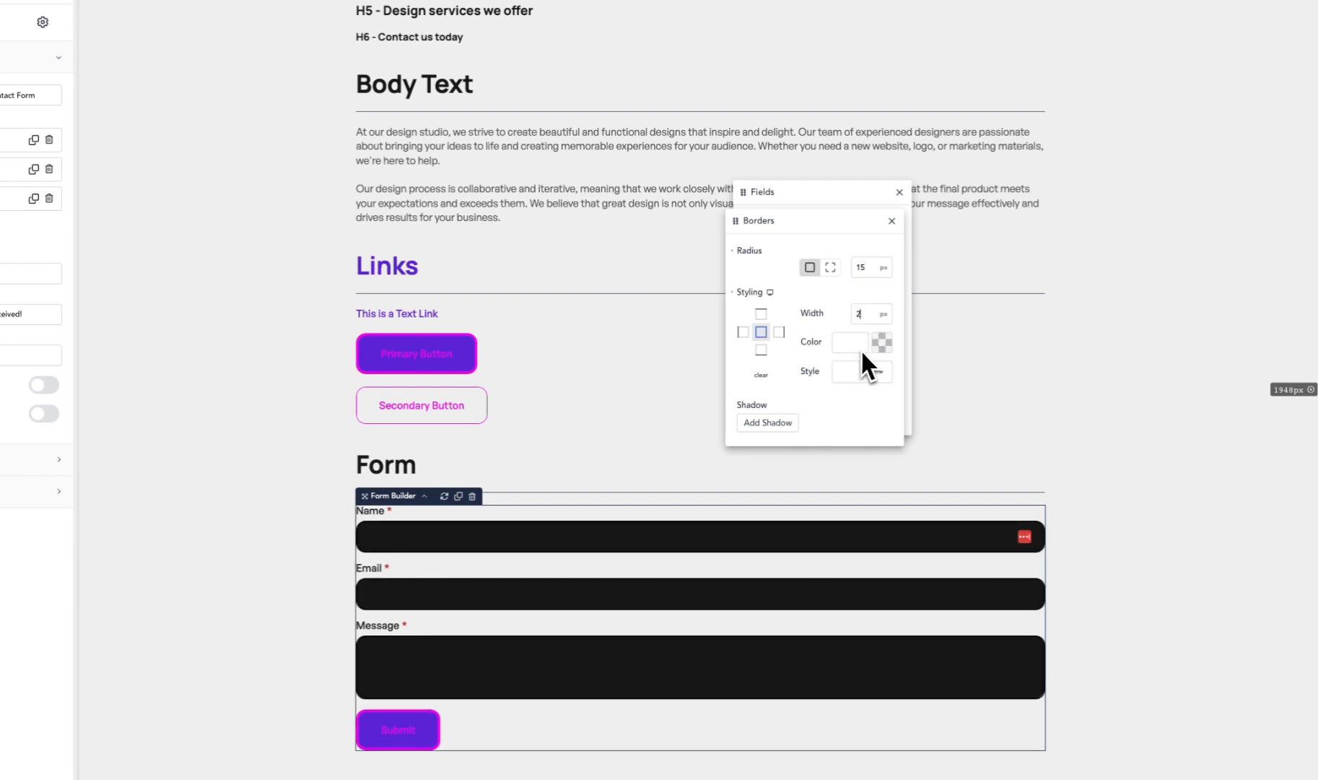
- Set the form fields' border color to the Links palette color and its style to dashed
click(879, 344)
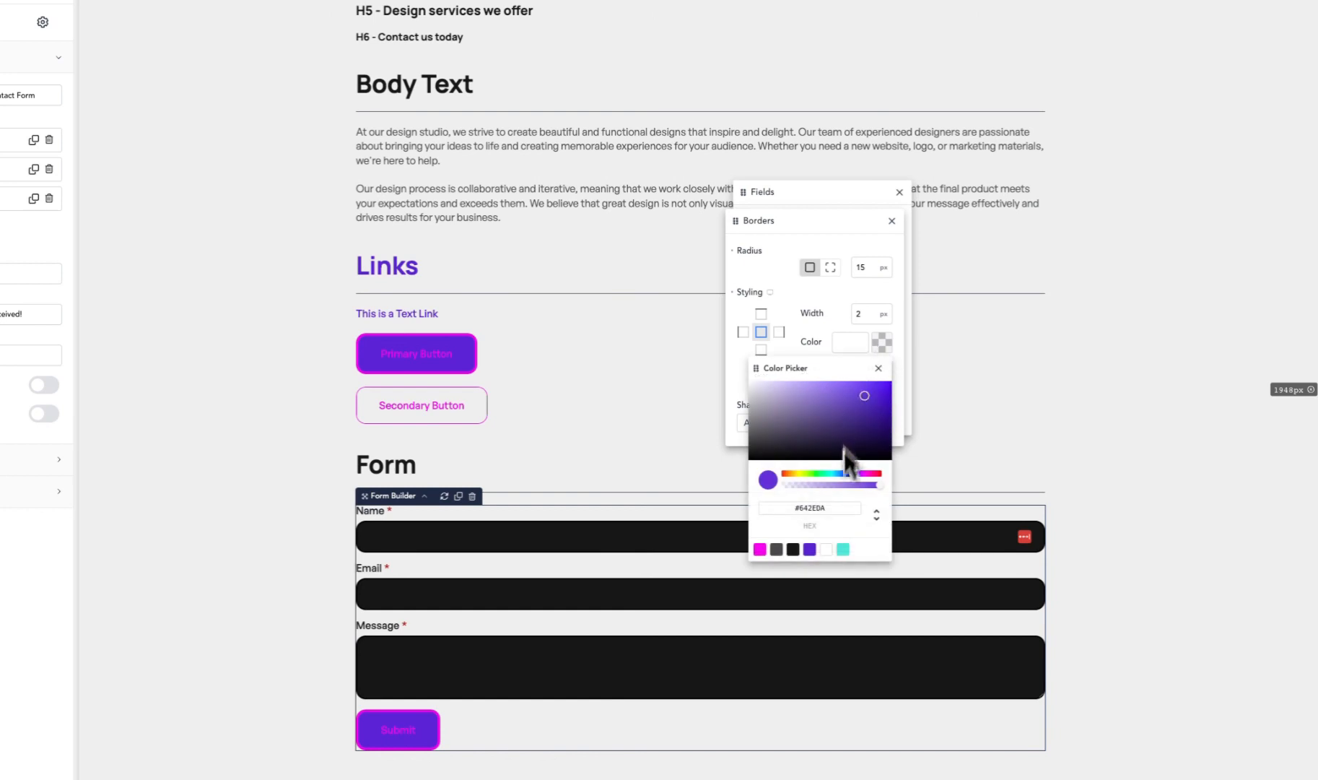
click(810, 549)
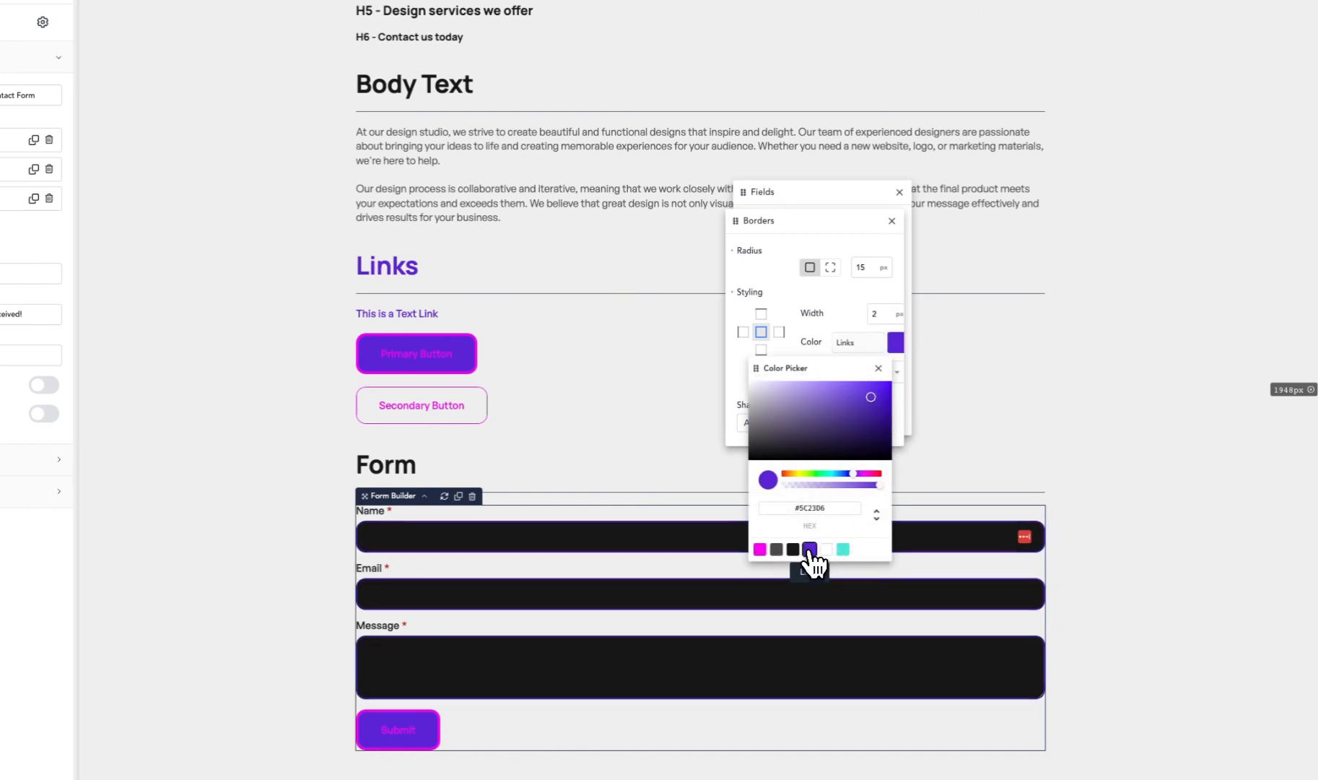
click(838, 297)
click(856, 374)
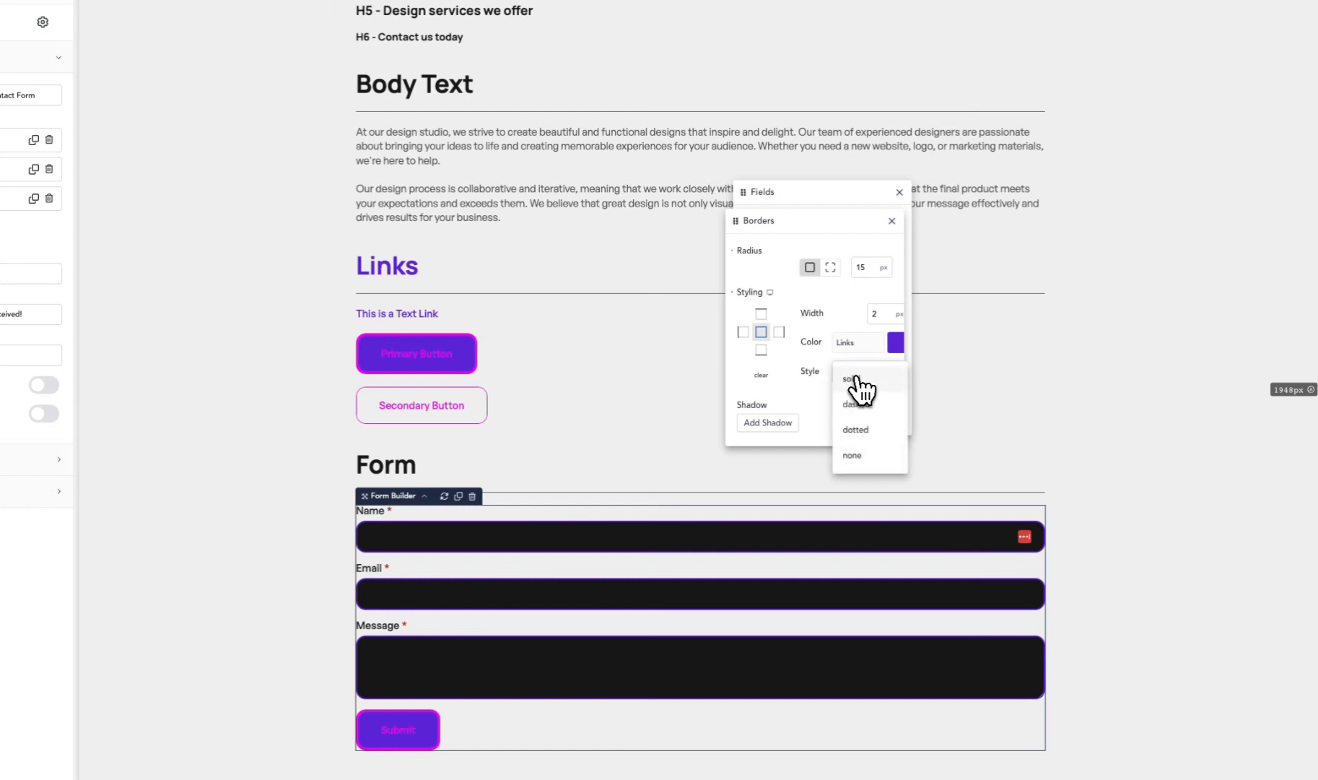
click(855, 404)
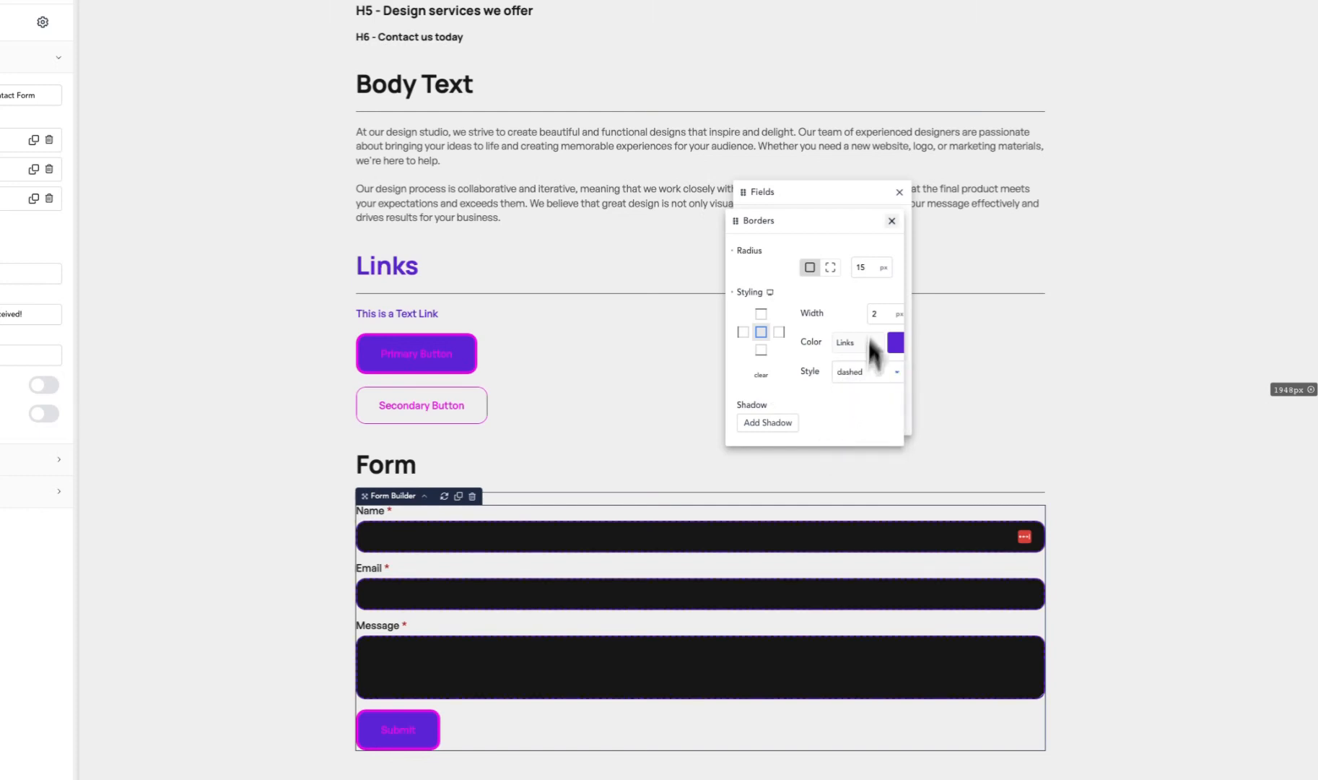
click(893, 221)
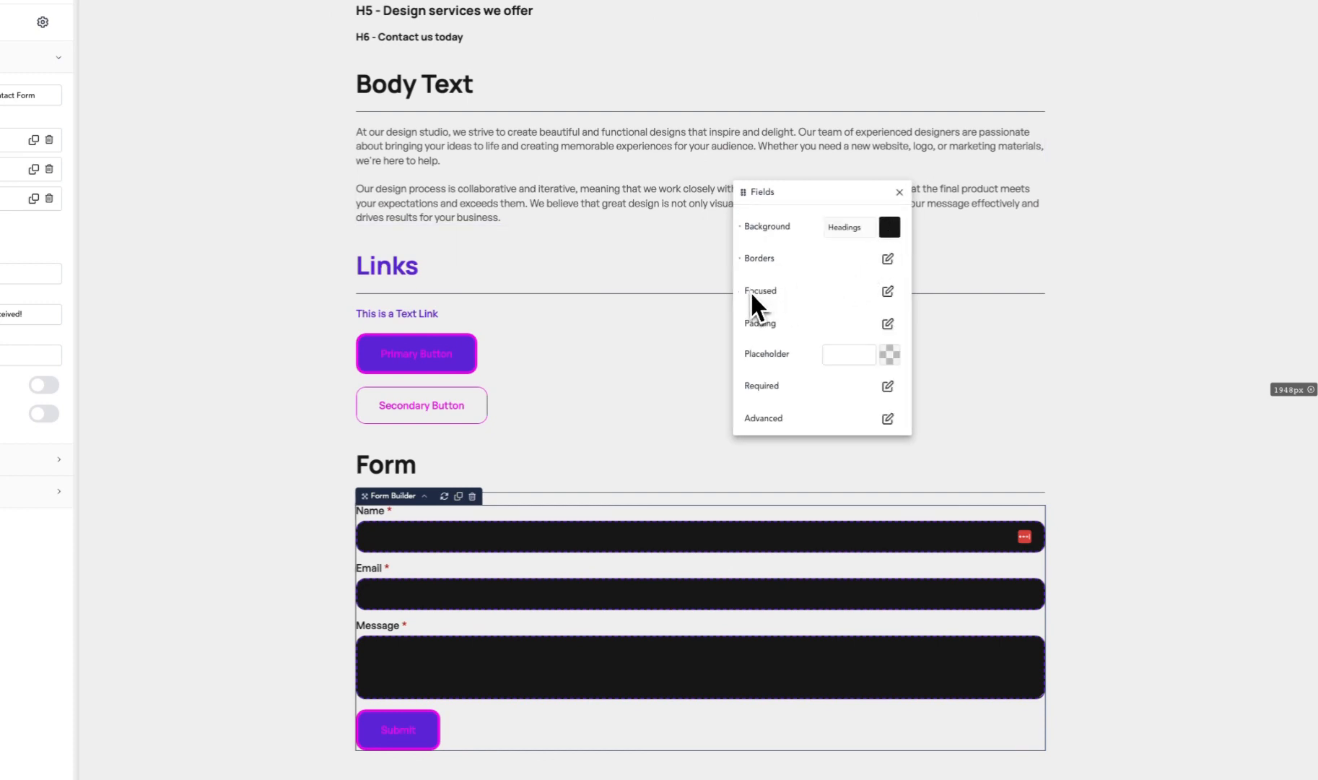
- Focus the contact form's Email and Name fields to check their focus border, and review the global Focused field options
click(401, 535)
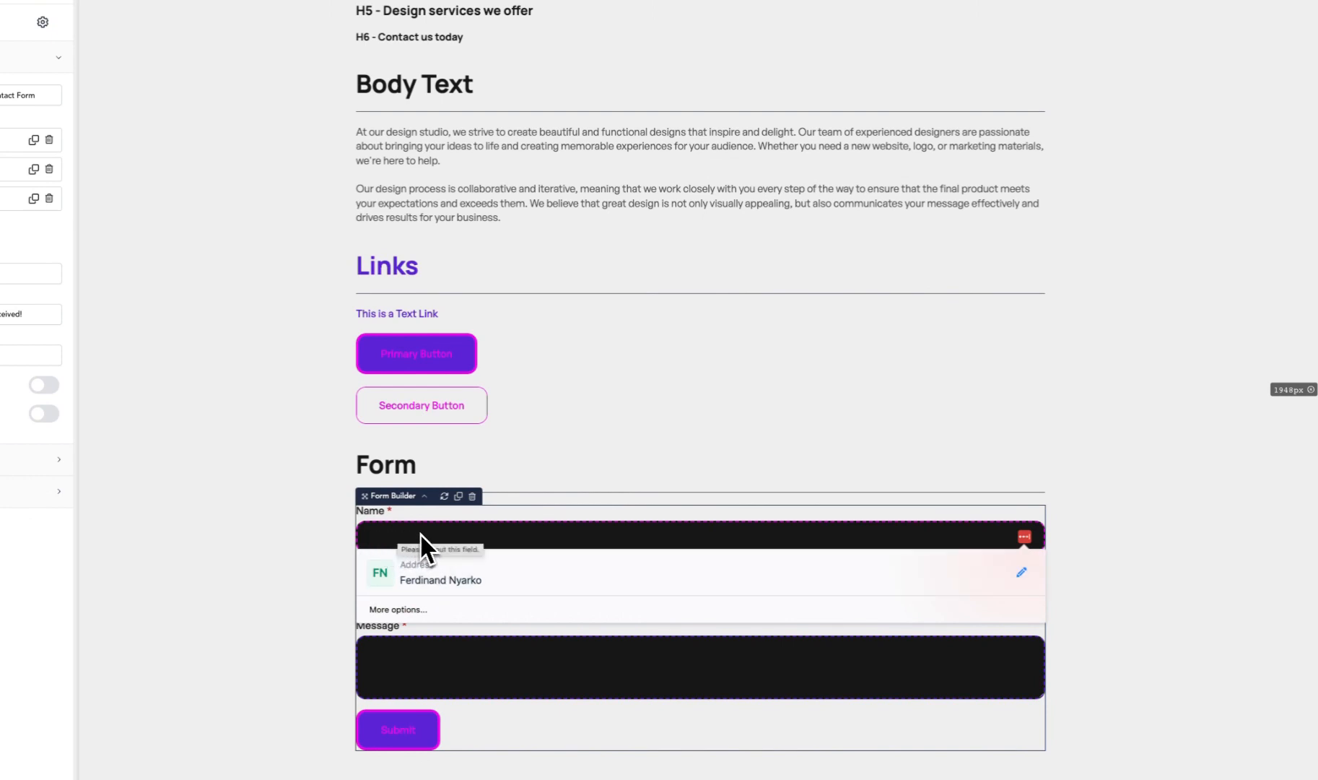
click(380, 592)
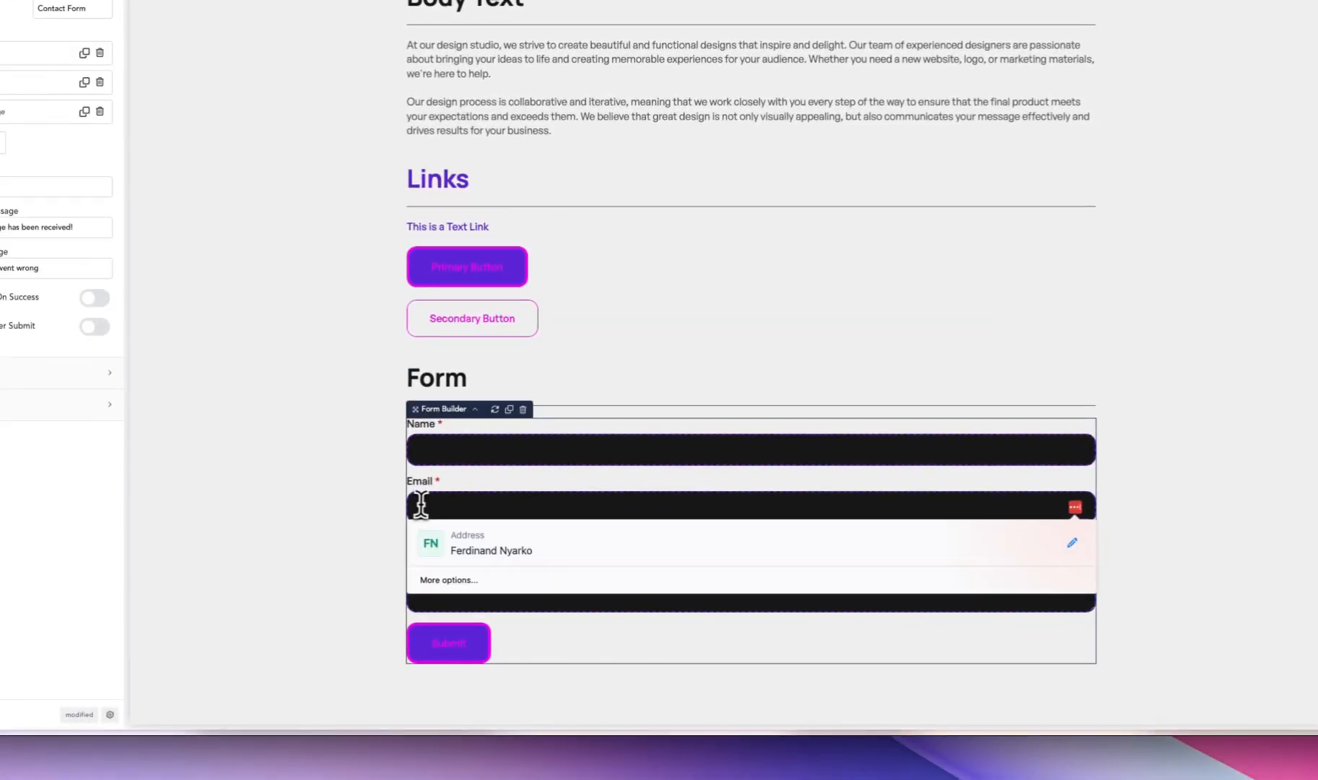
click(460, 449)
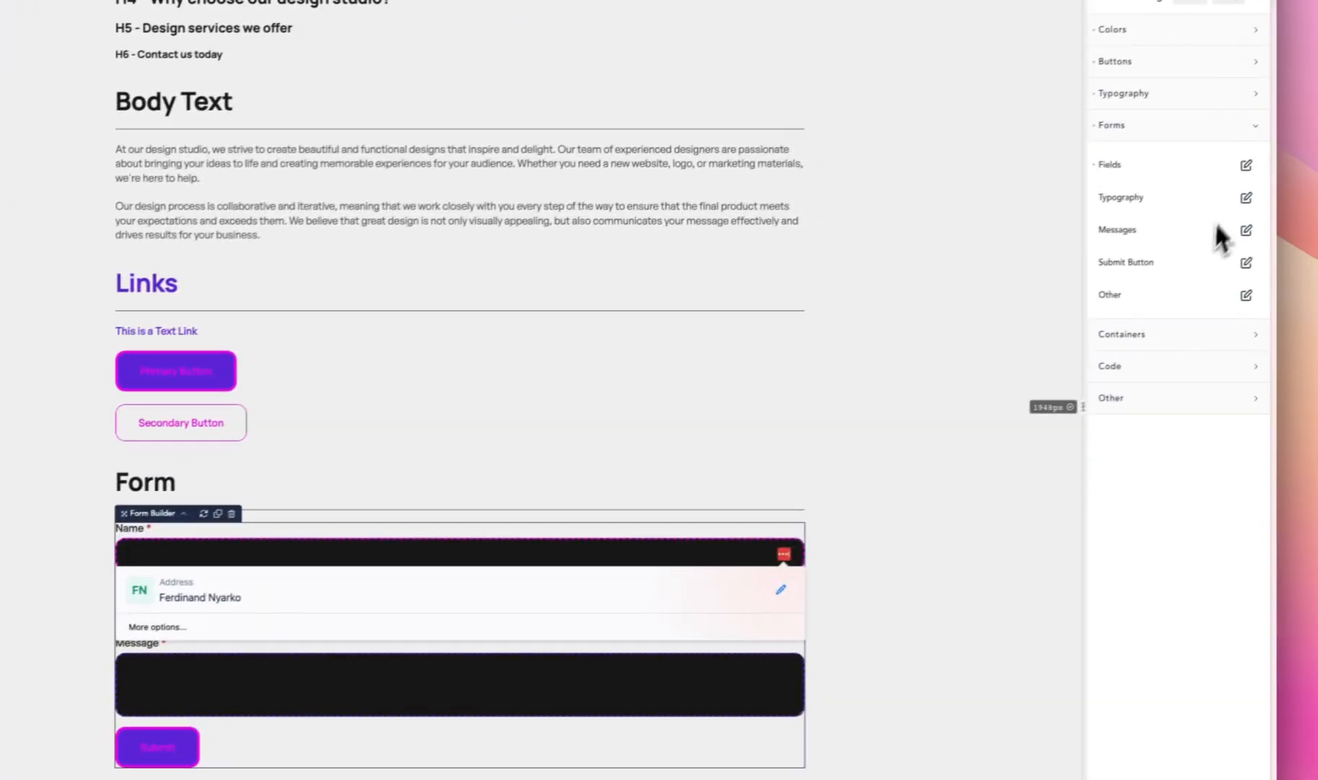
click(1243, 173)
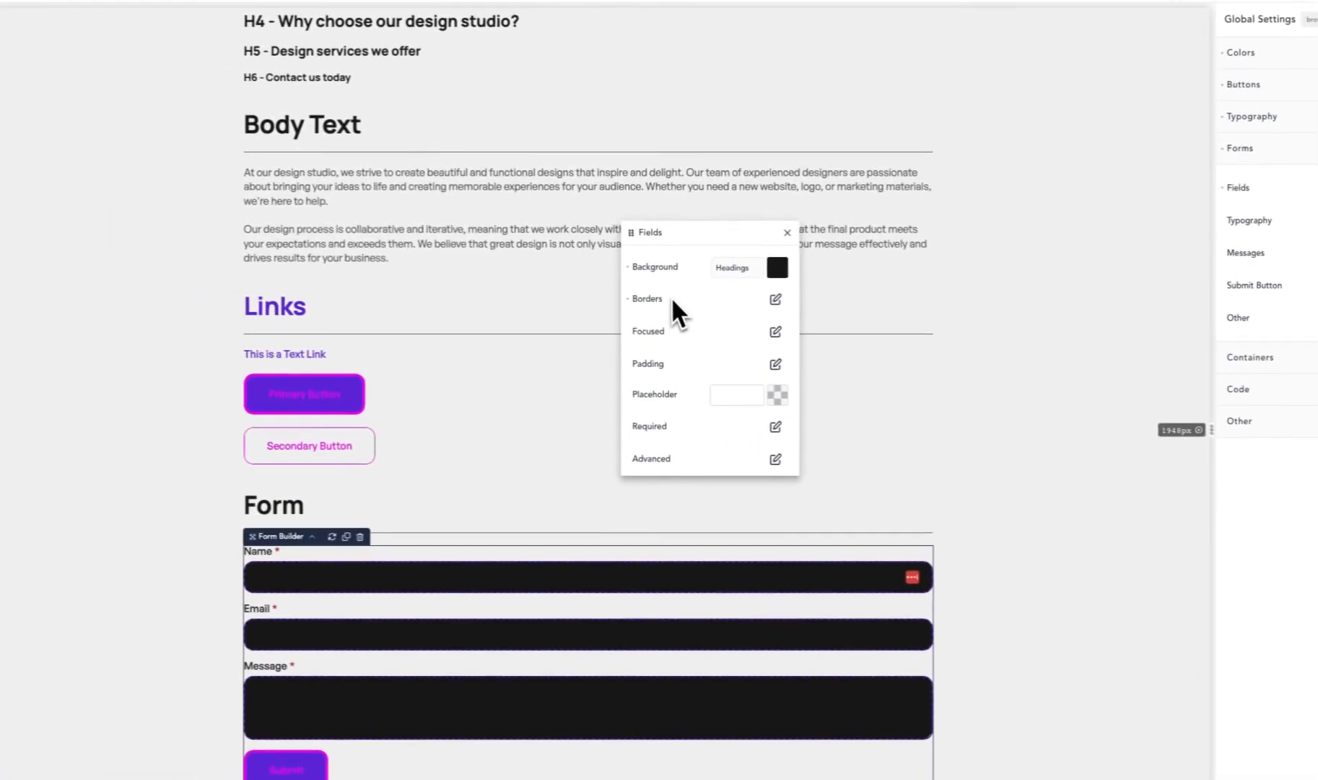
click(775, 331)
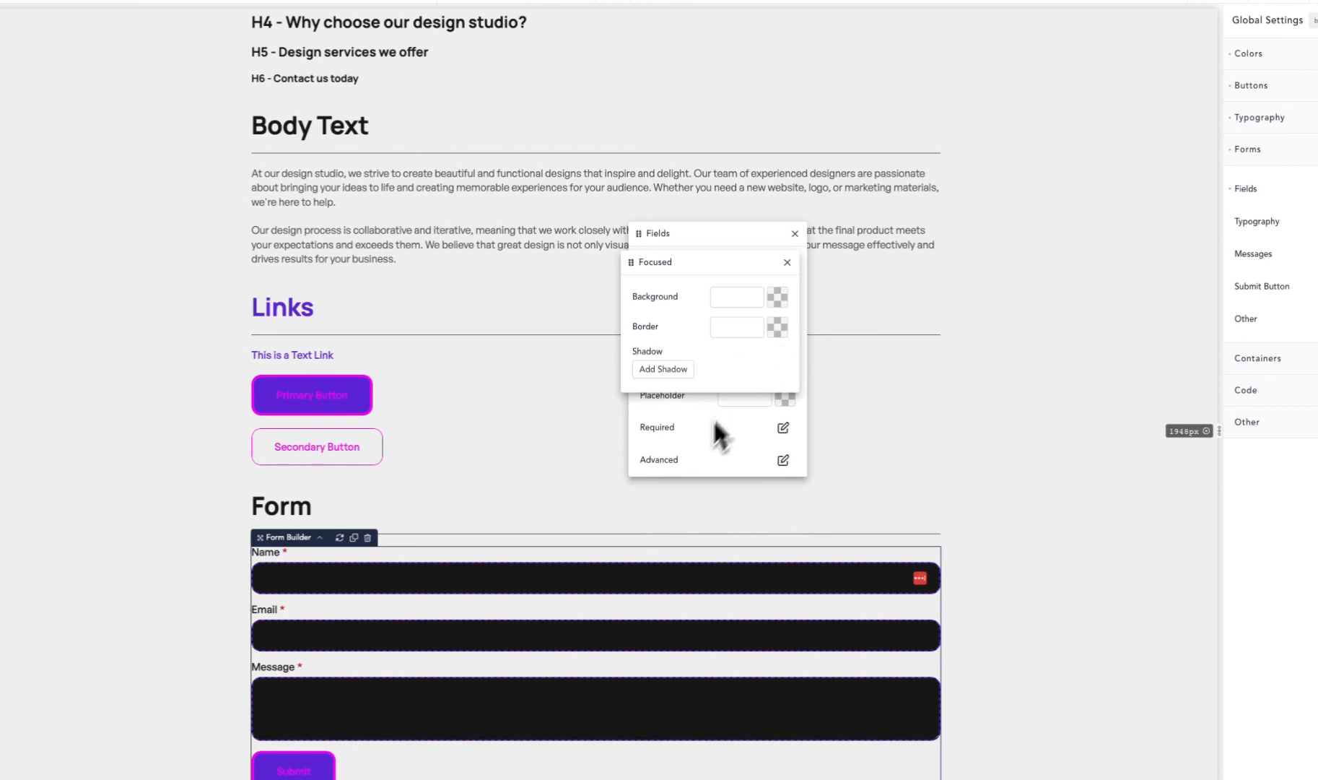
click(705, 436)
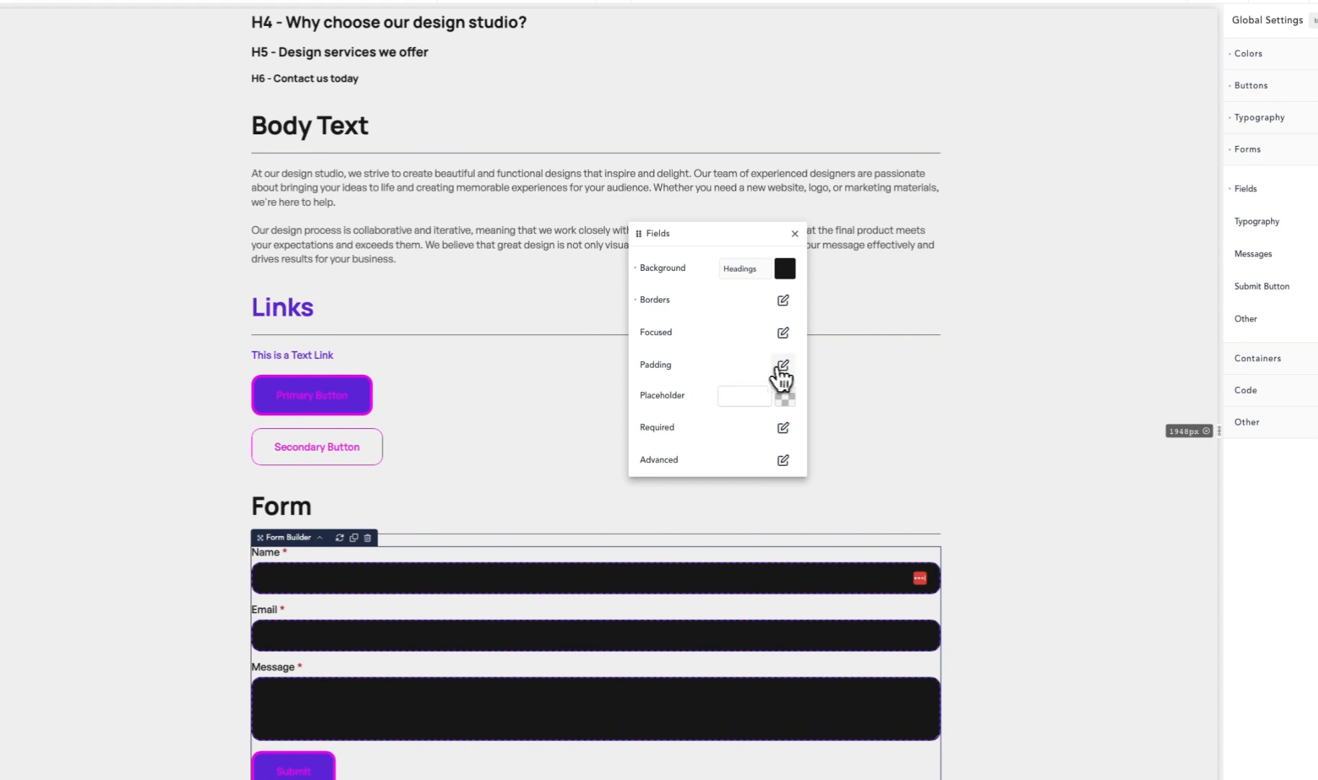
- Set the form fields' padding to 40 px on all sides
click(783, 365)
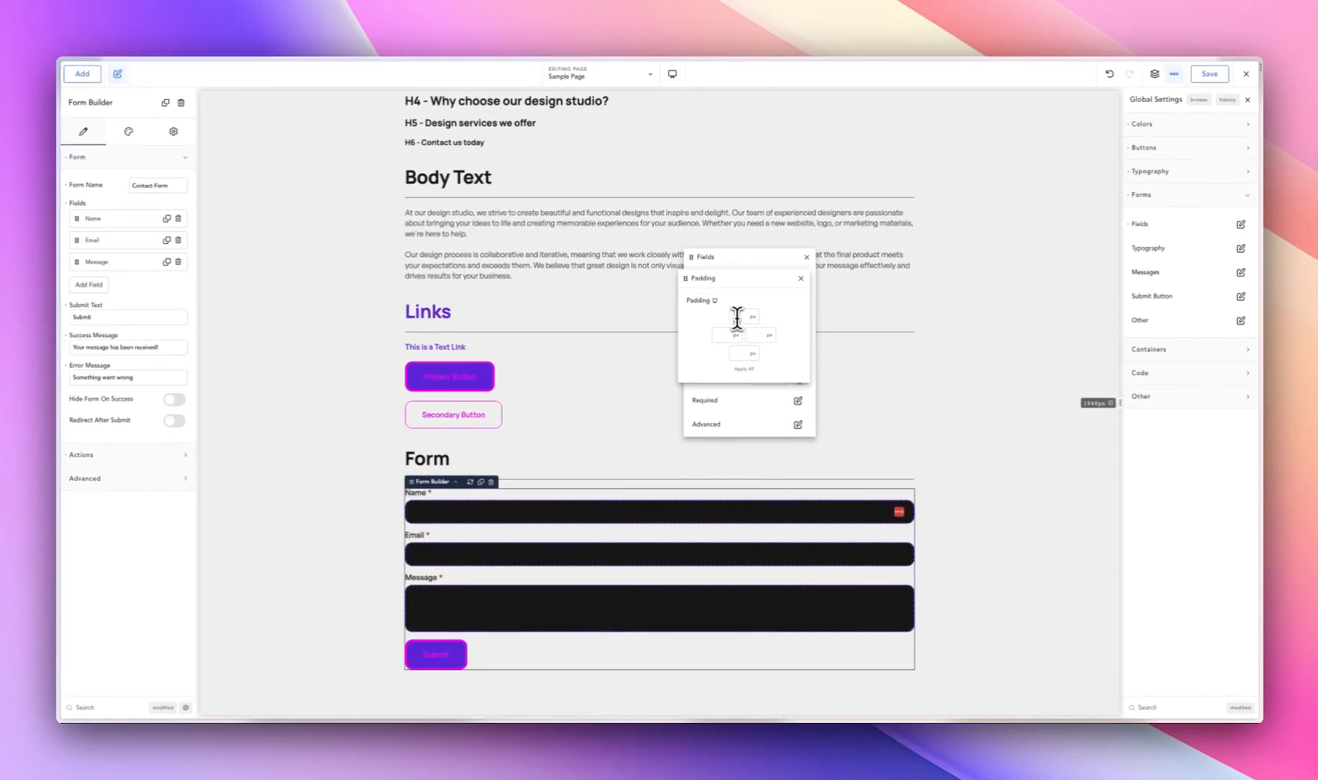
text(40)
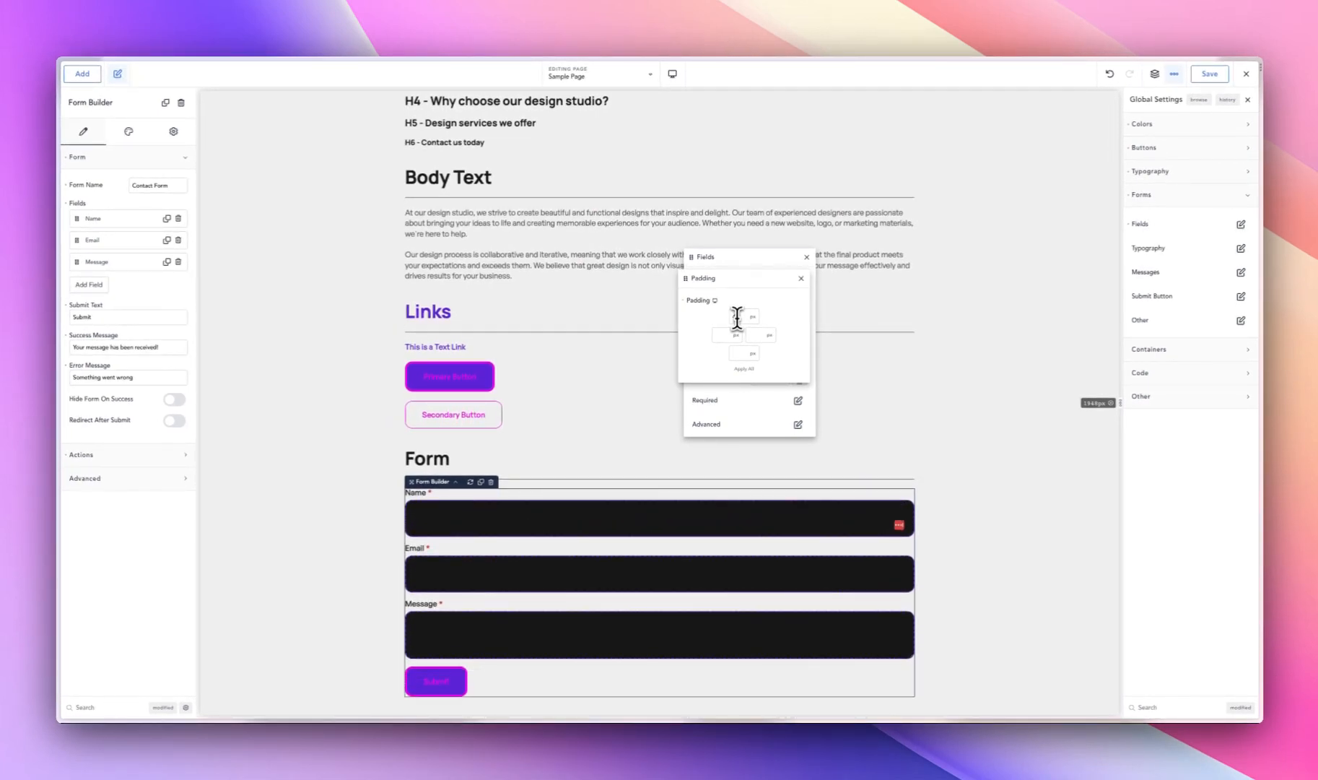
click(744, 368)
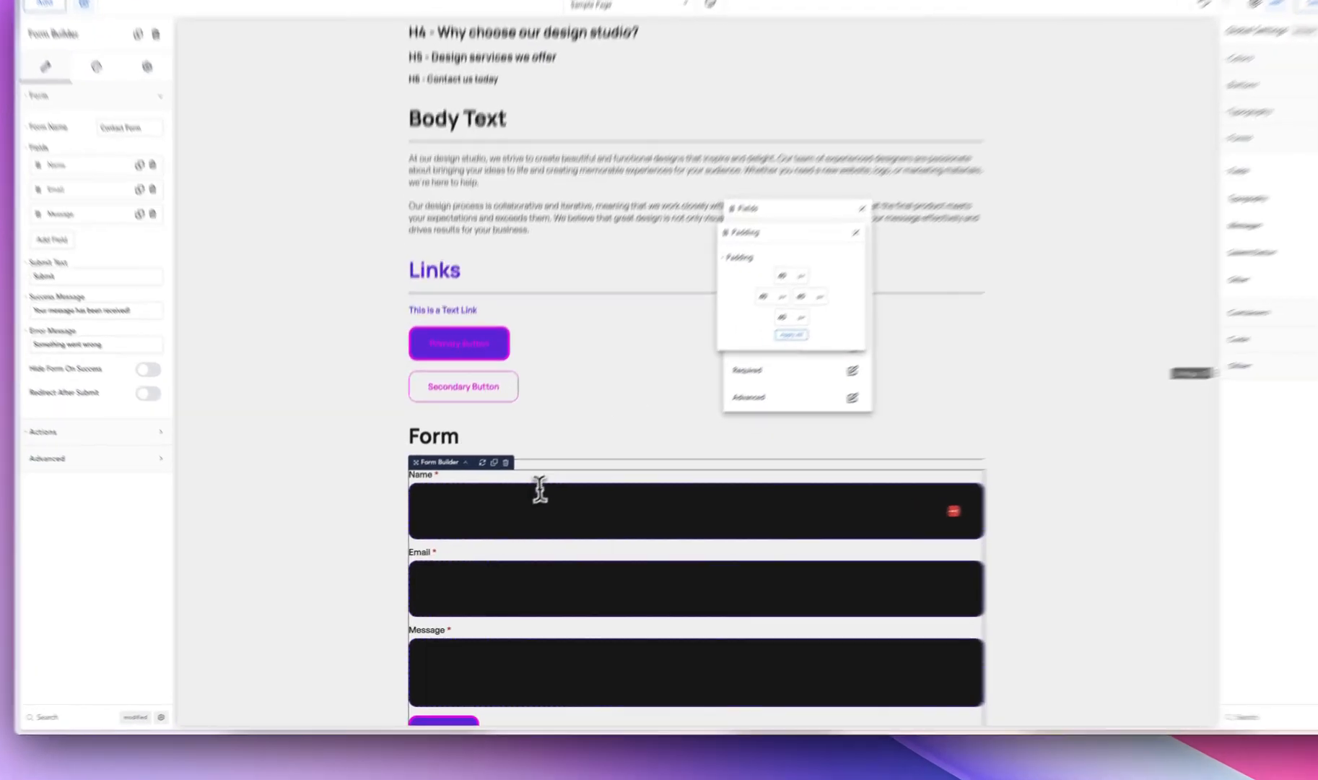
click(540, 490)
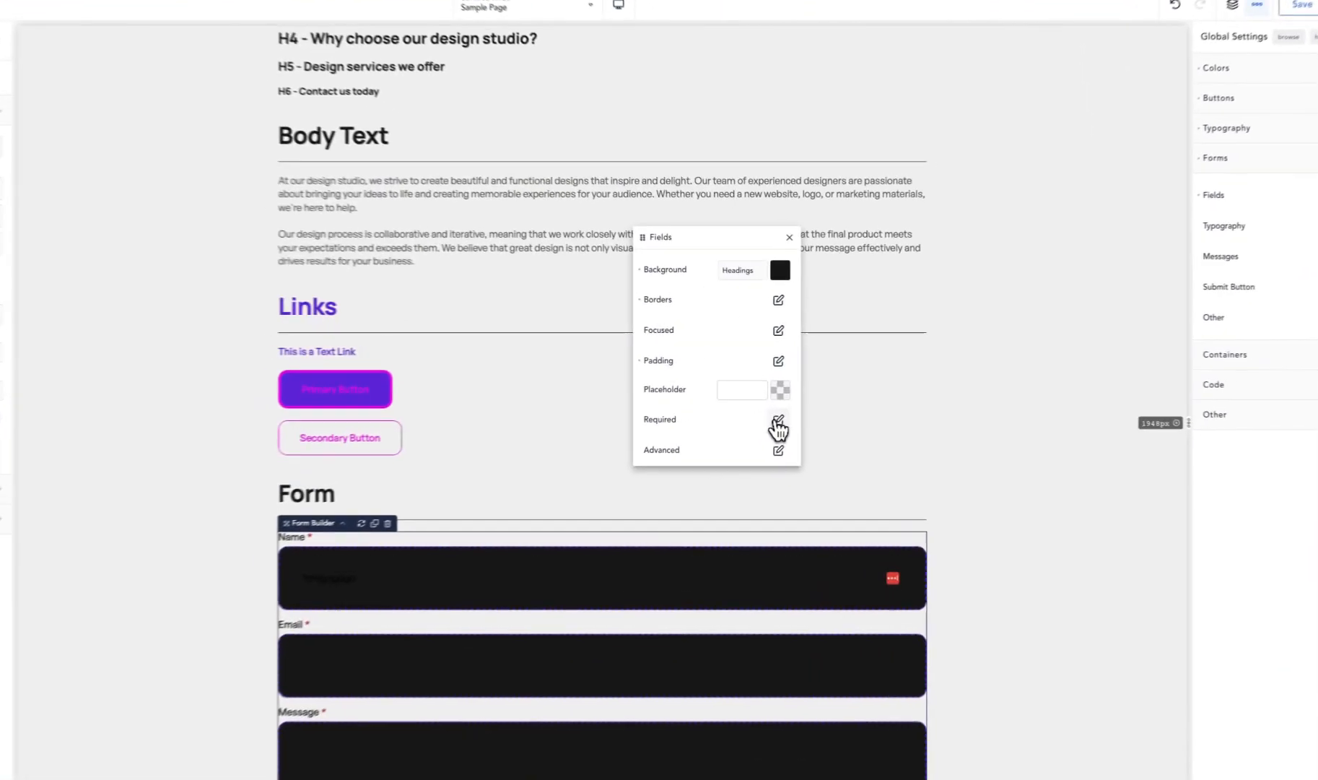
- Set the required-field asterisk's color to the Links palette color
click(798, 400)
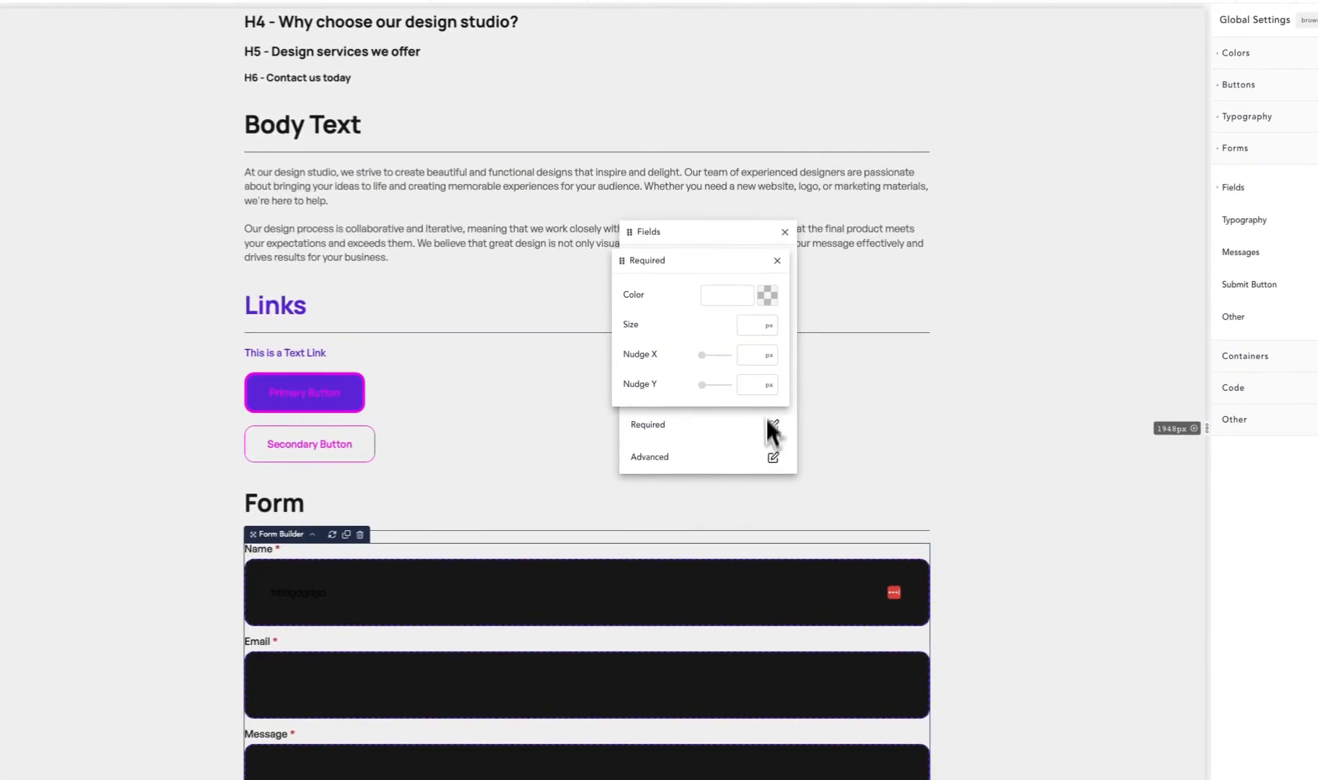
click(794, 305)
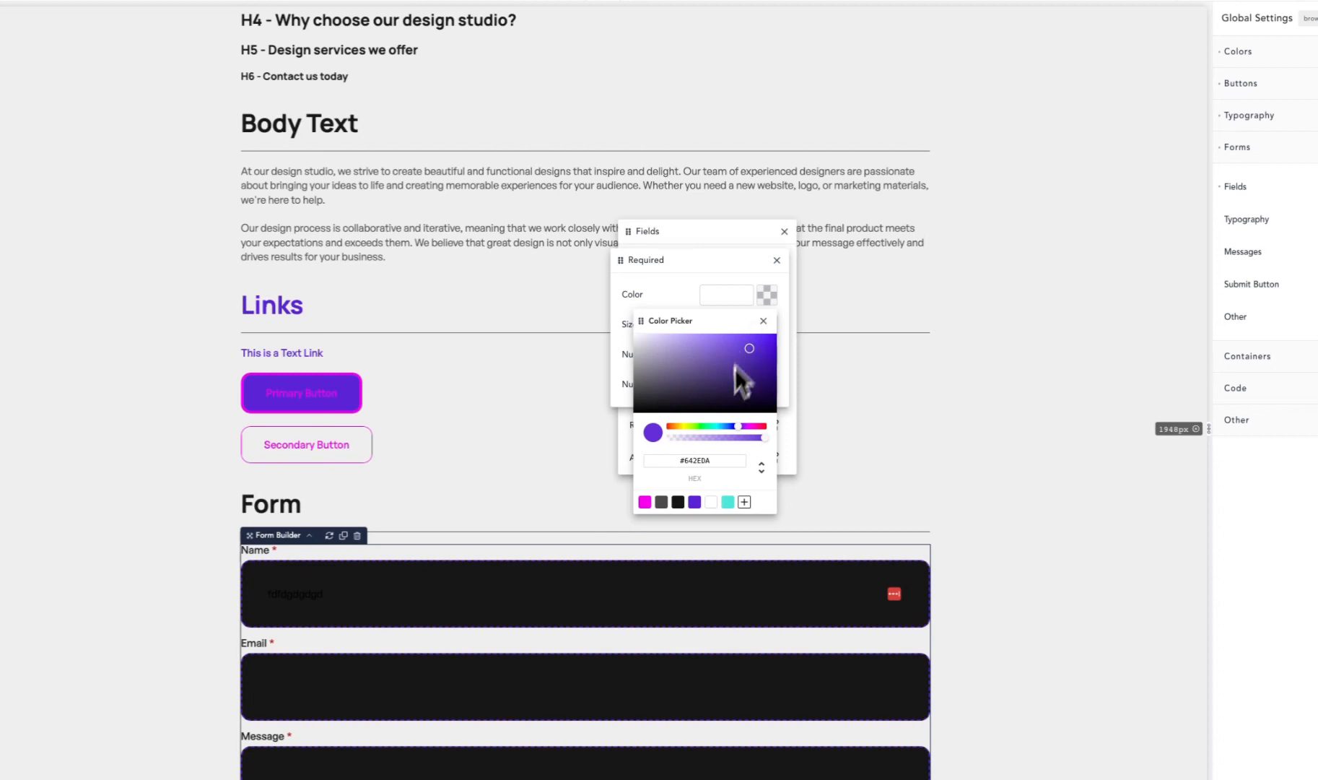
click(695, 501)
click(686, 244)
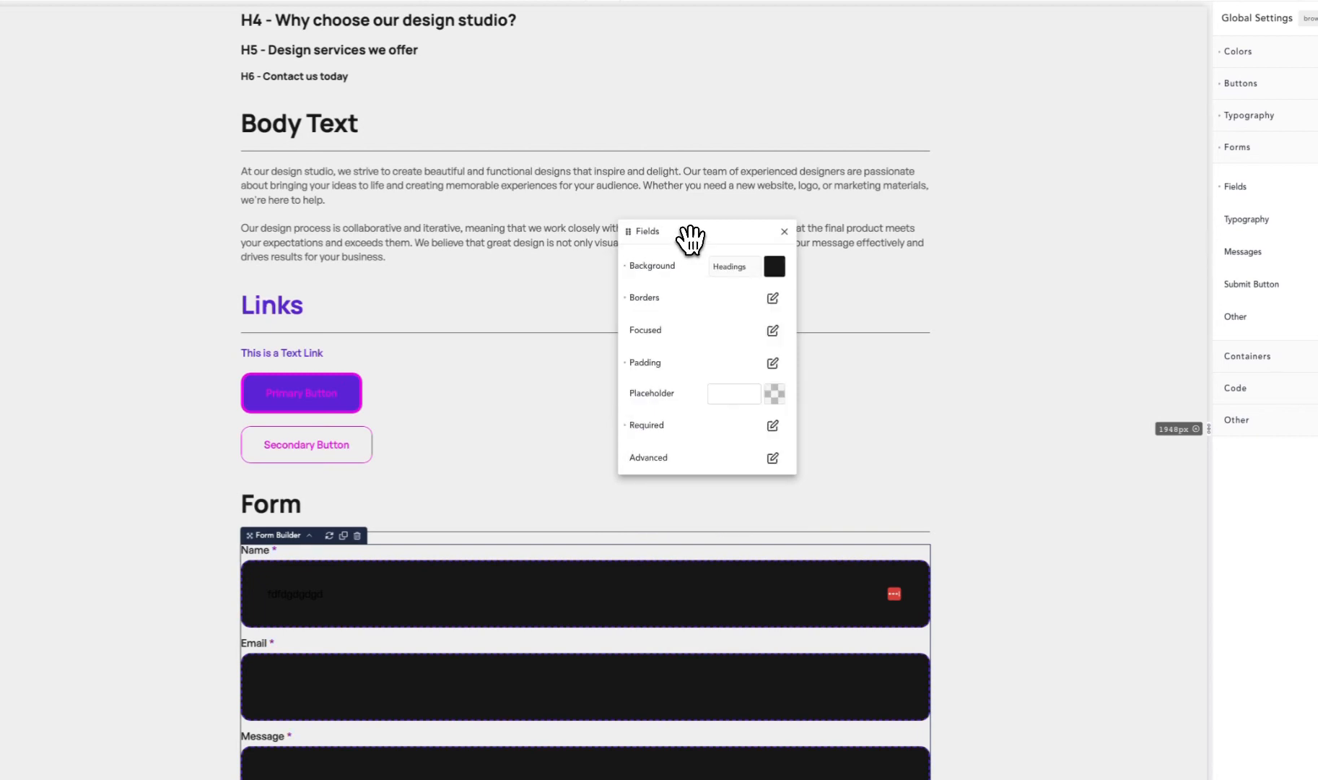
- Set the required asterisk's size to 20 px, Nudge X to 4 px and Nudge Y to 0 px, and clear its custom color
click(771, 426)
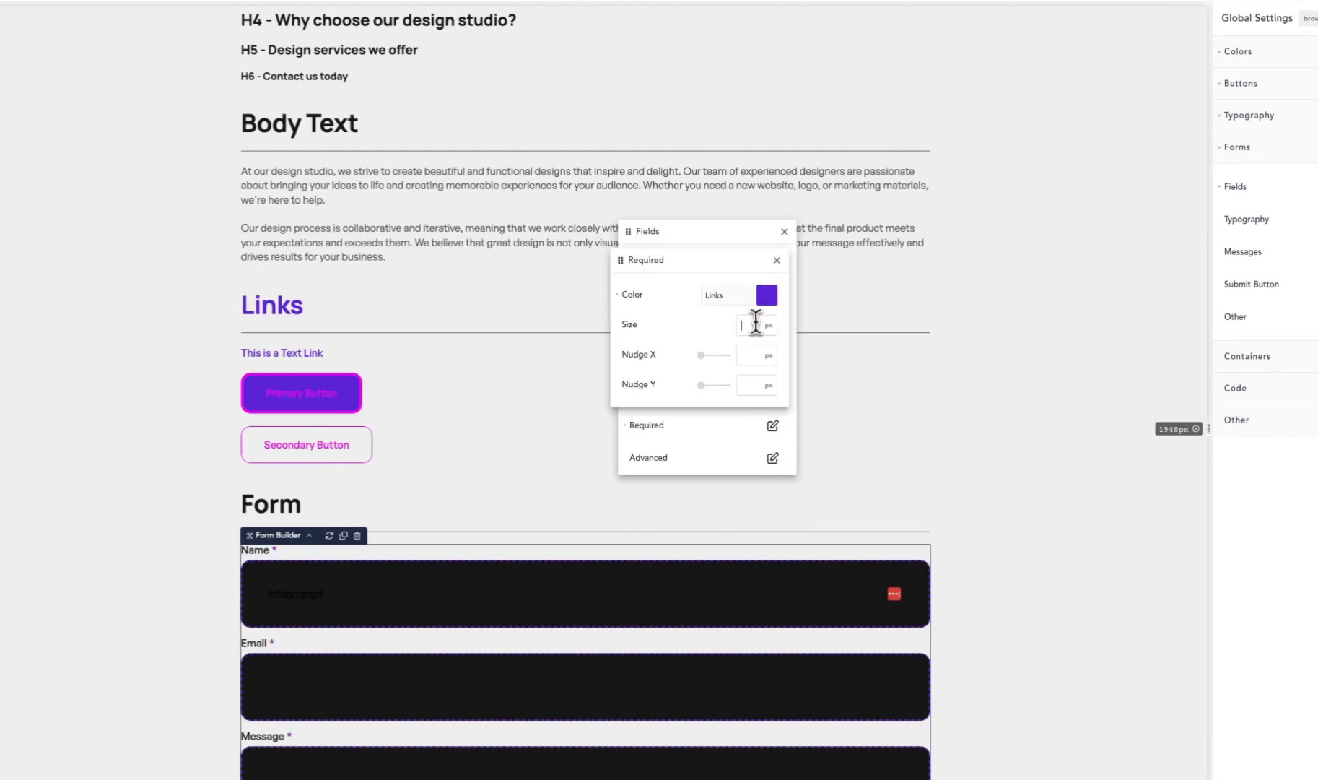
text(20)
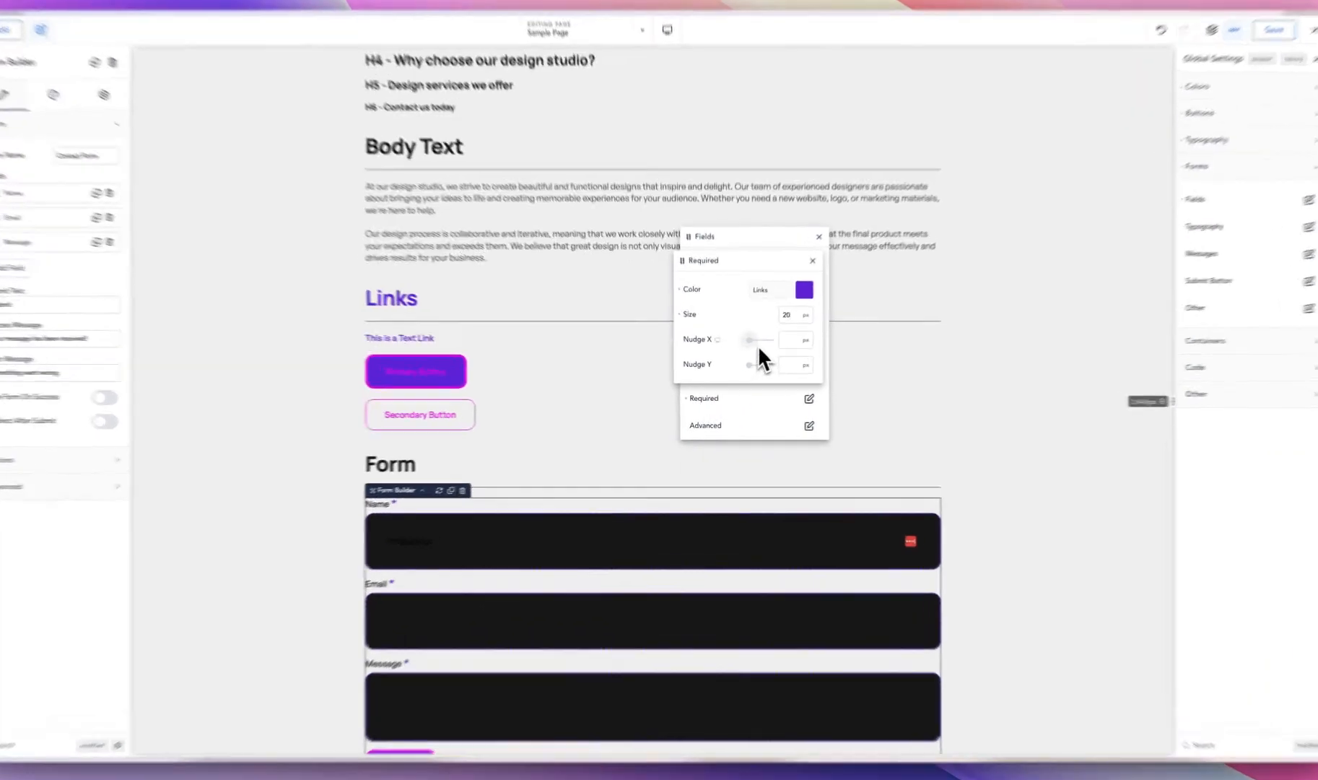
drag(746, 349, 773, 329)
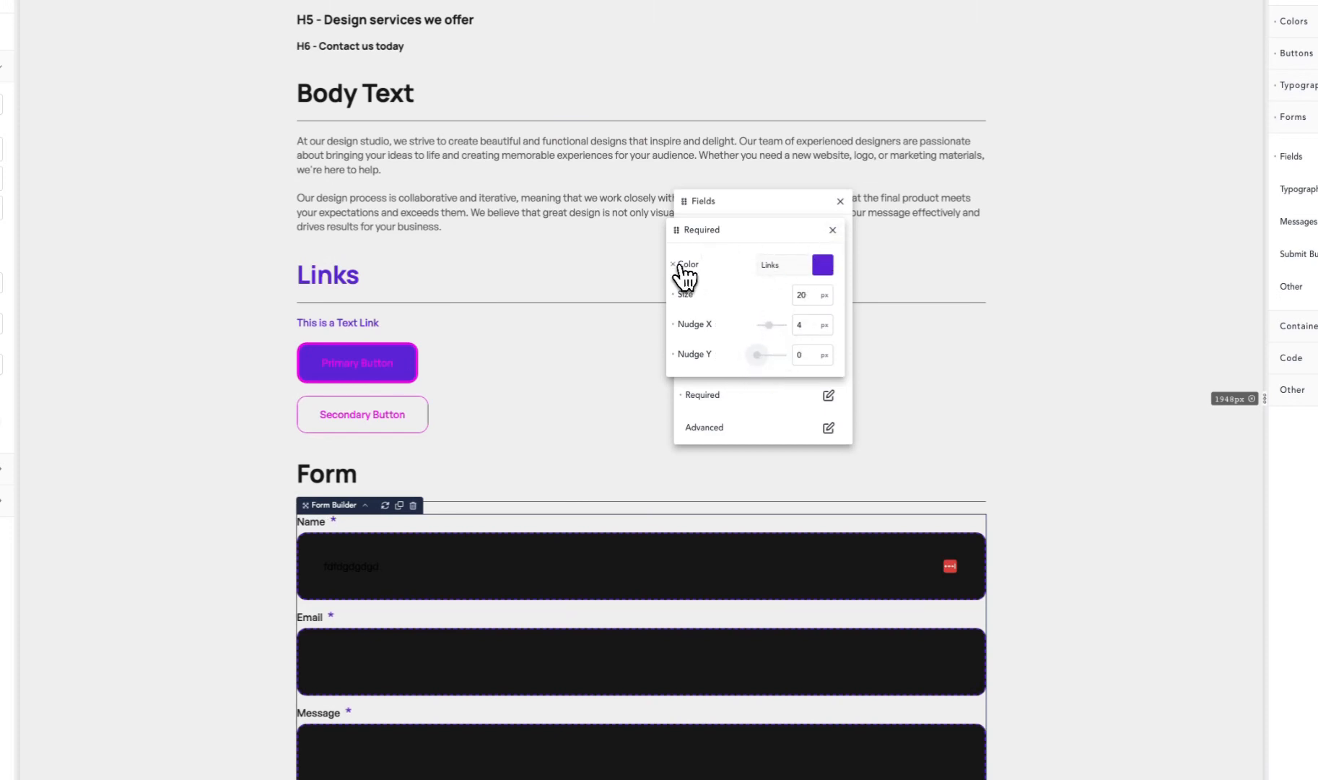
click(832, 230)
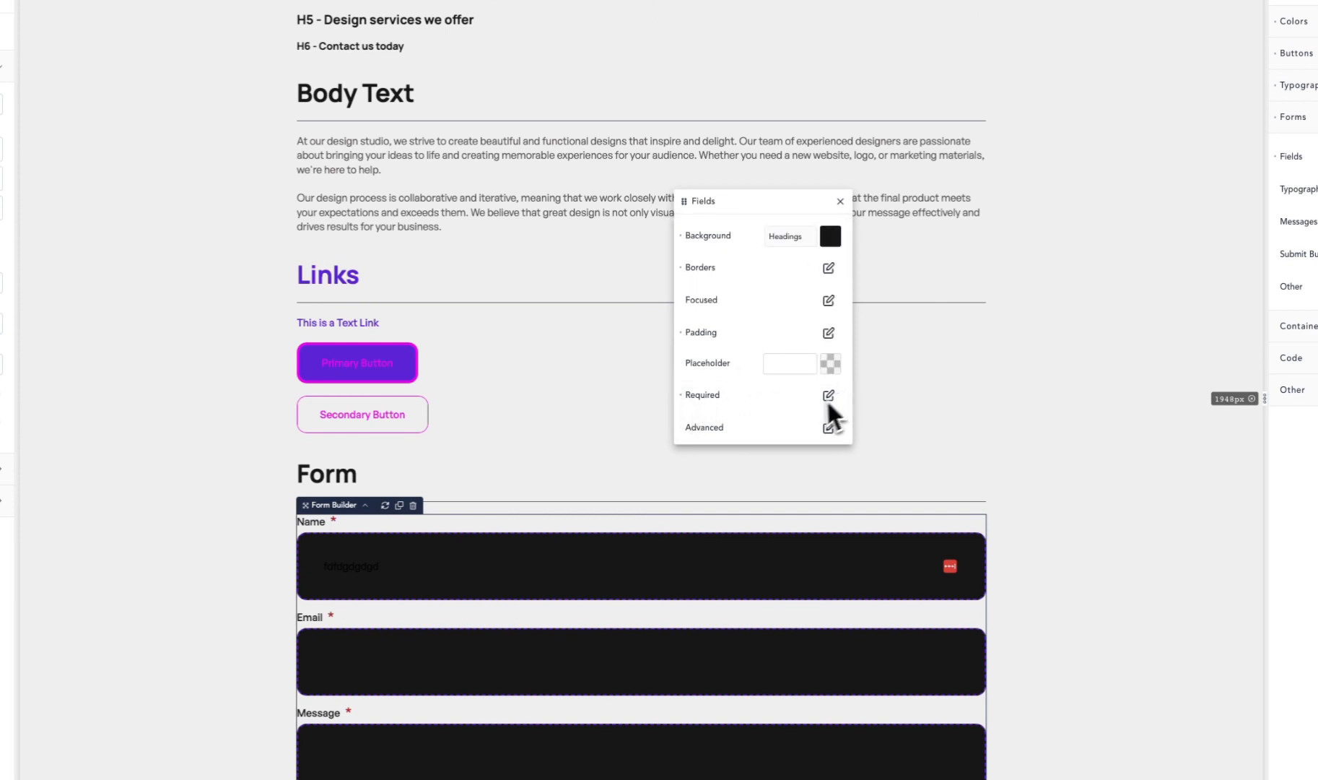
- Review the breakpoint choices for Full Width At in the form fields' advanced responsive settings without picking one
click(827, 431)
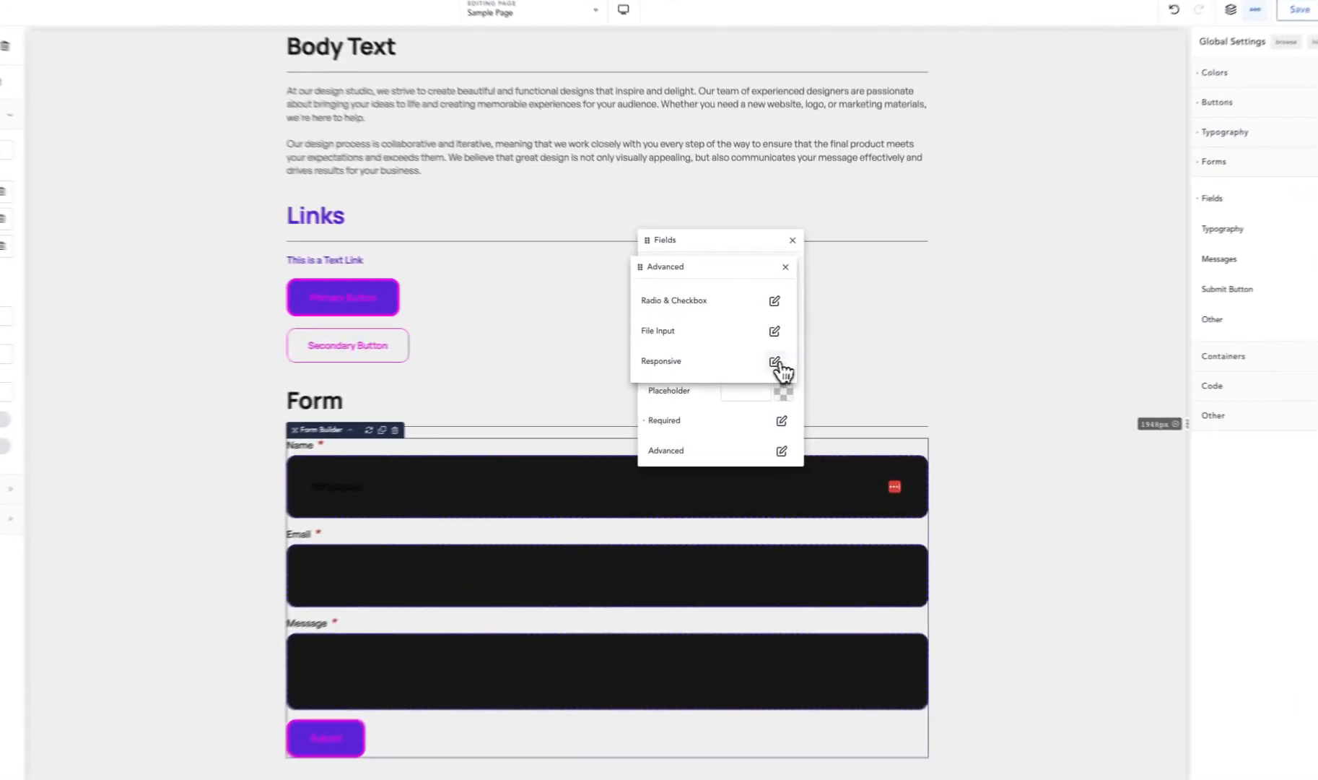
click(791, 353)
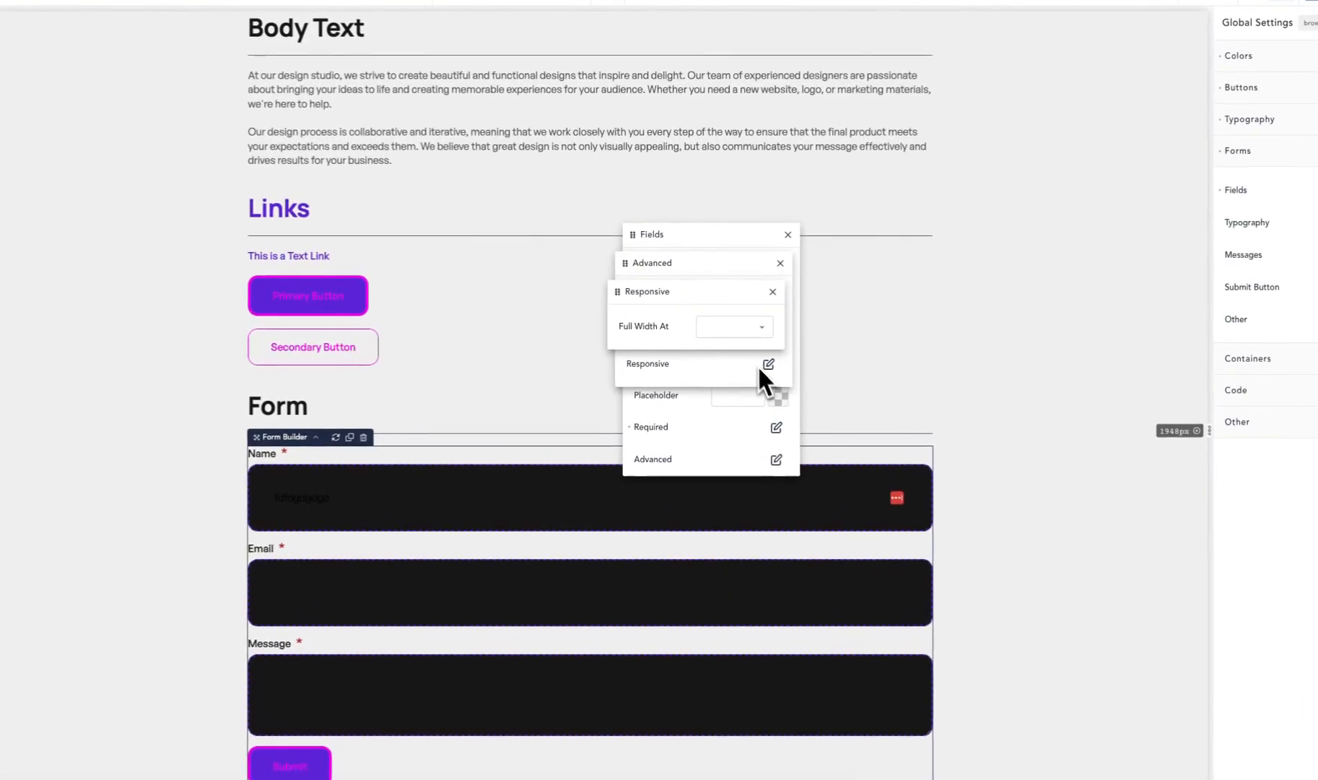
click(730, 331)
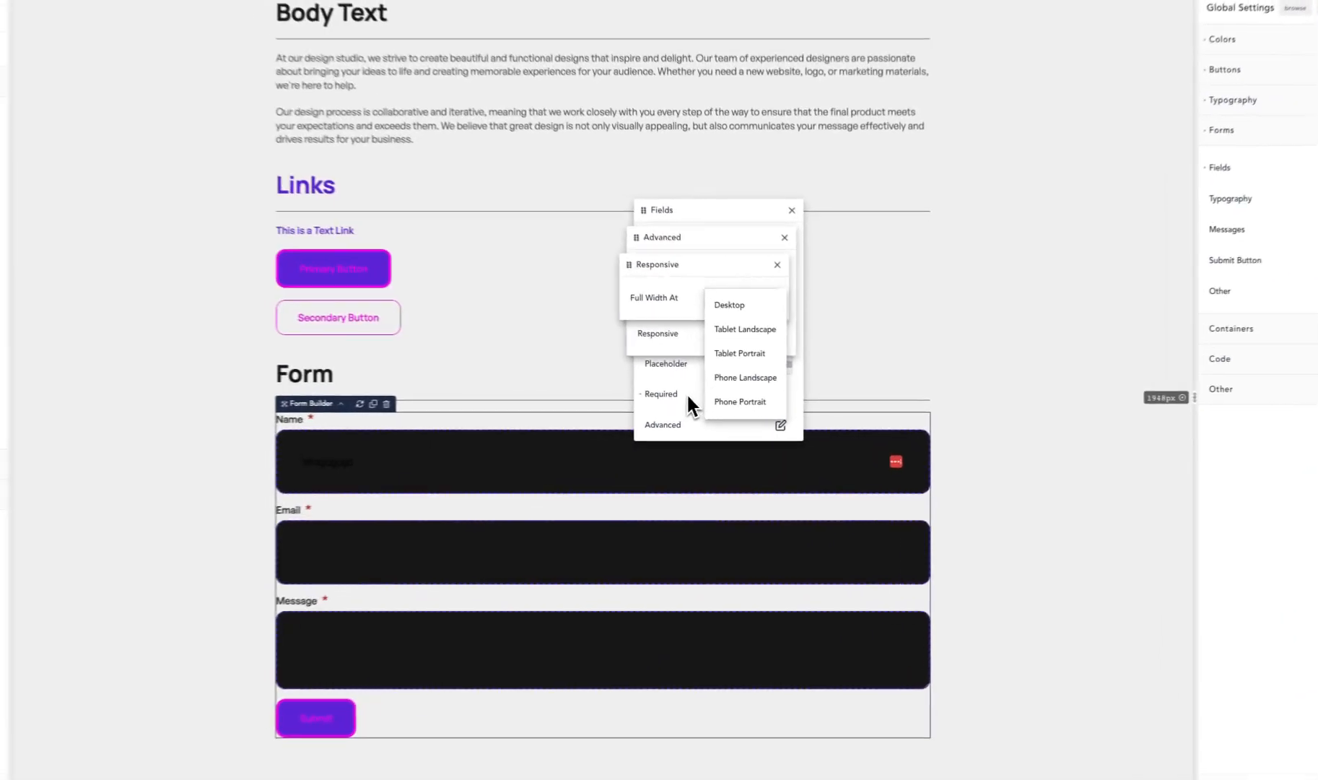
click(723, 401)
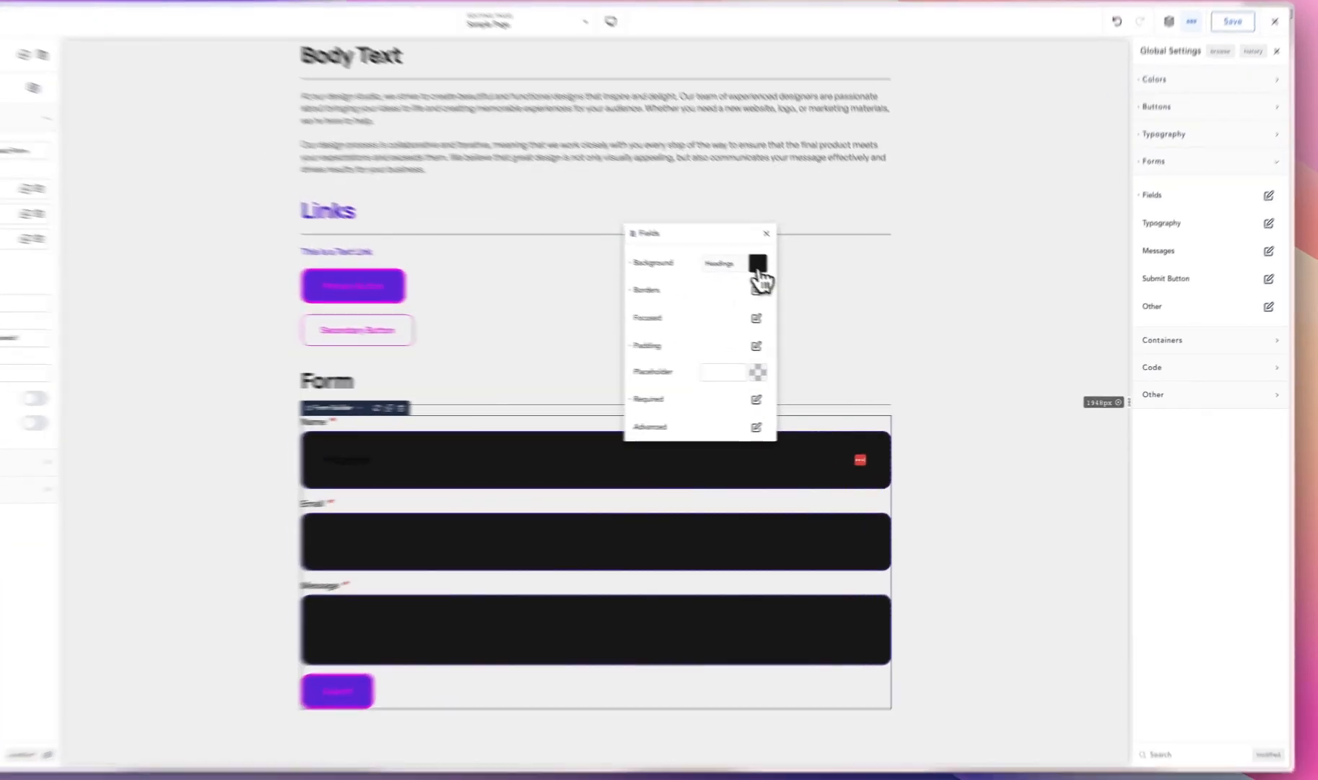
- Set the form fields' background to the Background palette color
click(758, 264)
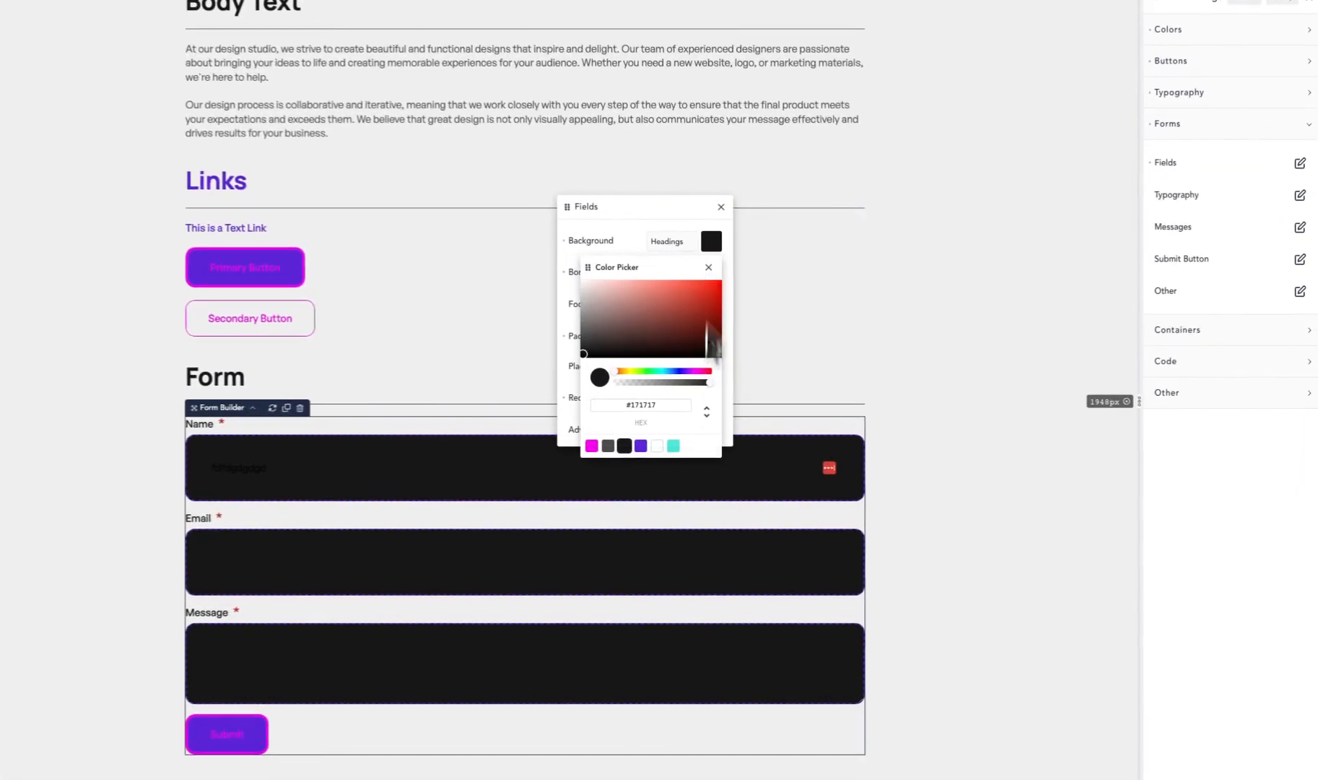
click(711, 440)
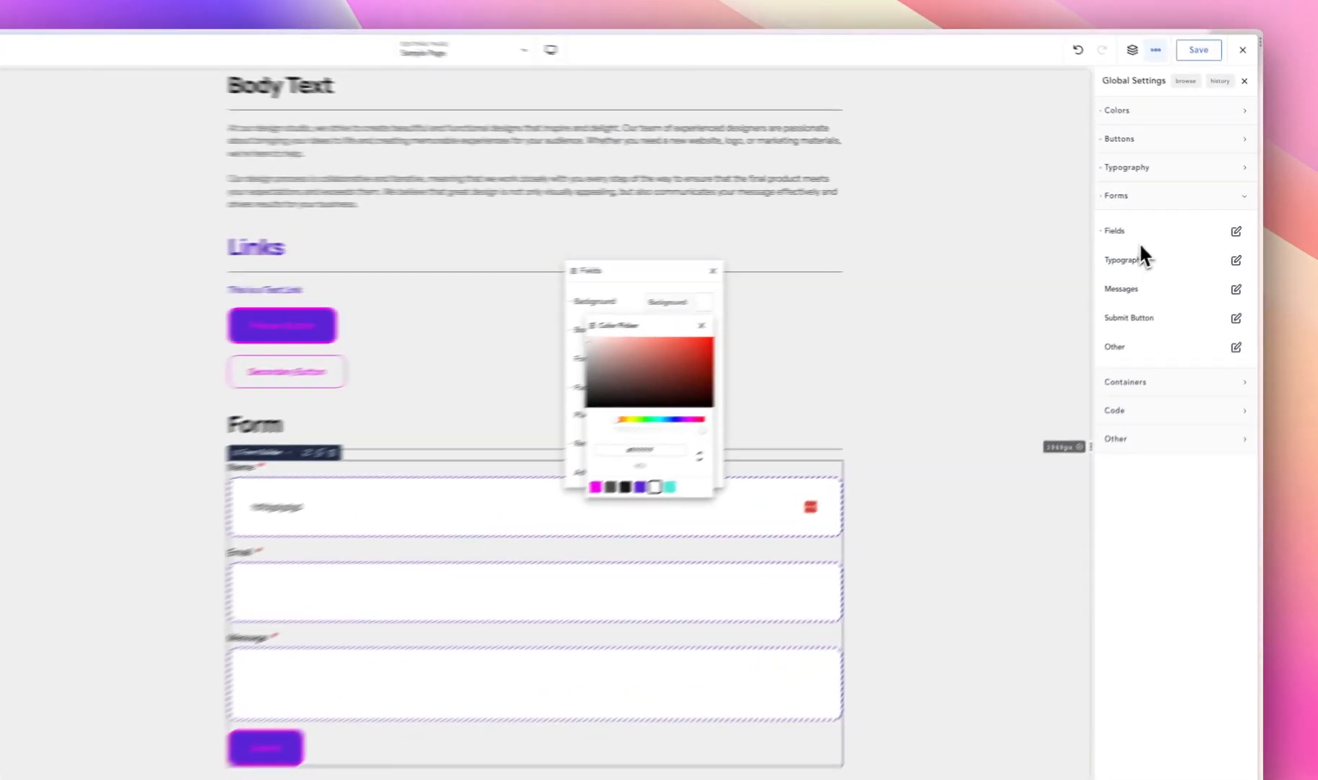
click(1163, 240)
- Try a 34 px font size on the form labels in the global form typography, and clear it again
click(1232, 271)
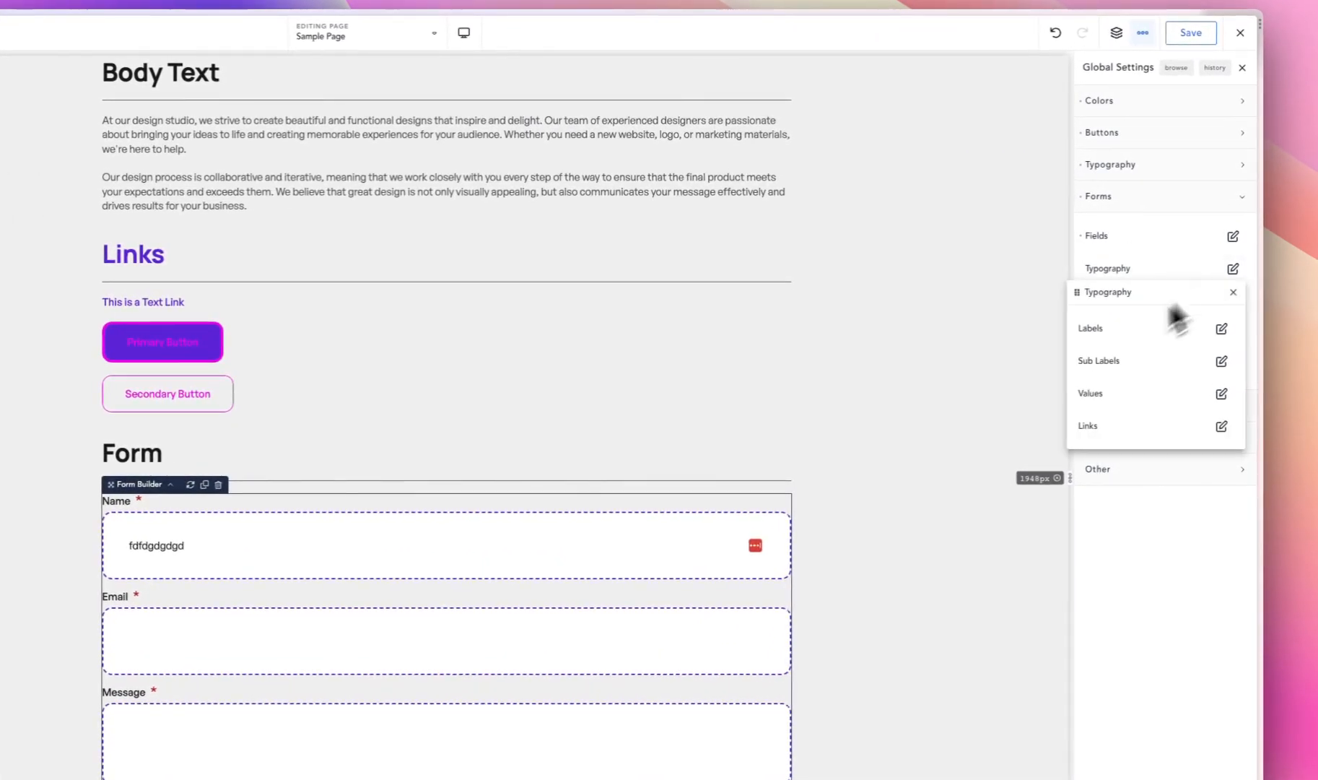
drag(1143, 289, 626, 309)
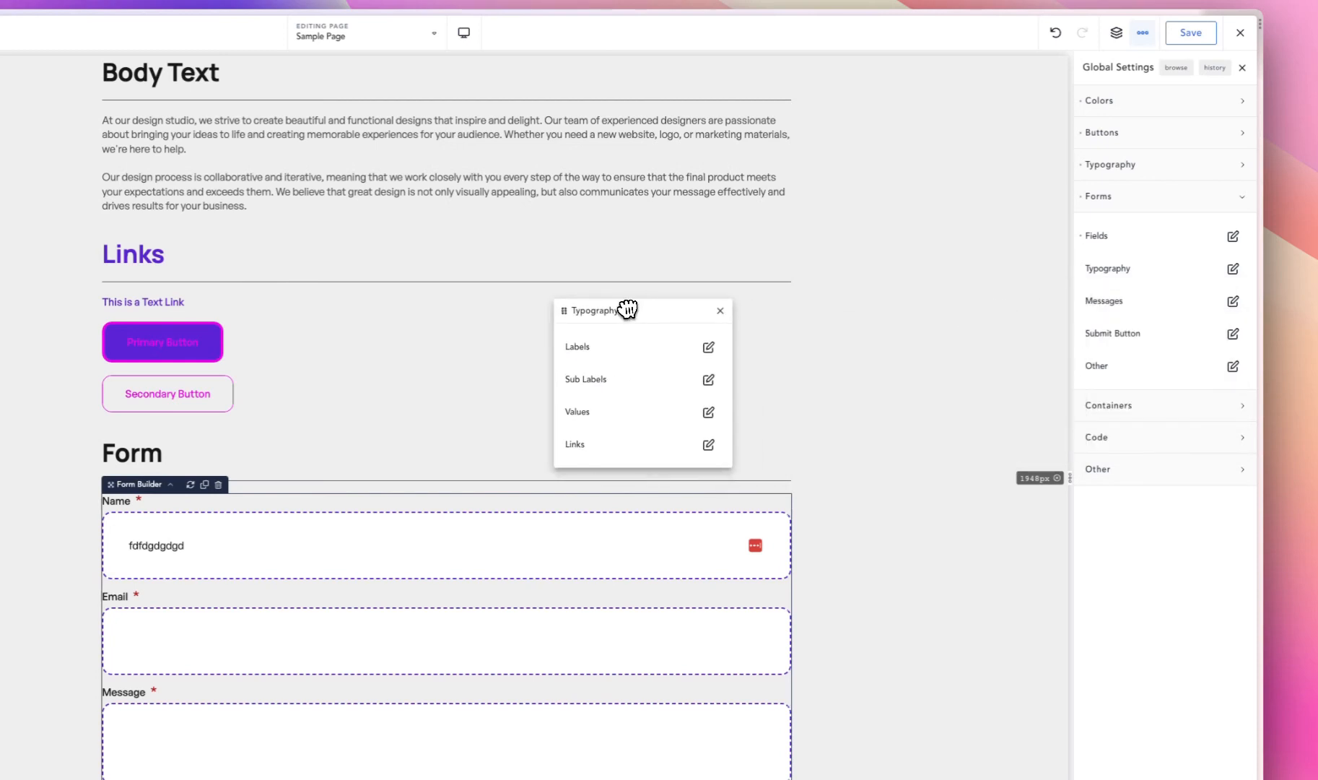
click(708, 347)
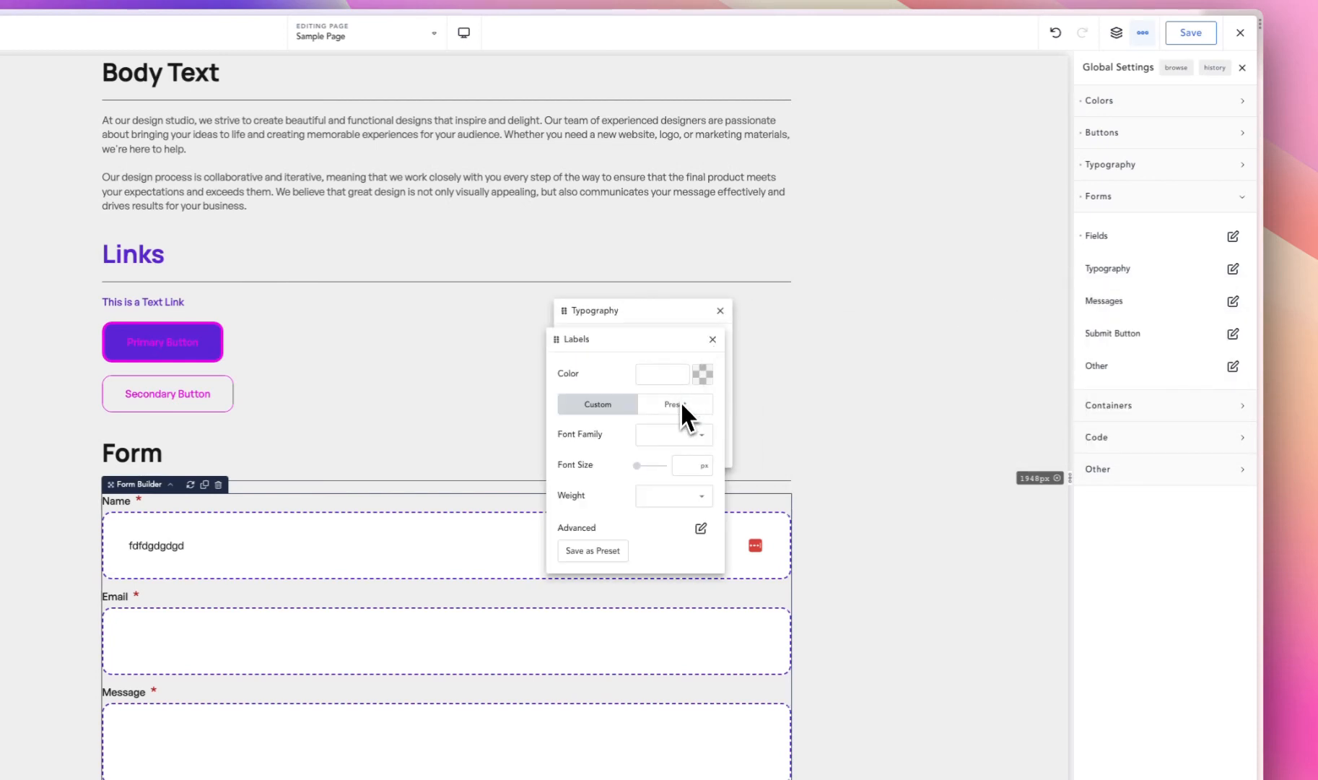
click(651, 315)
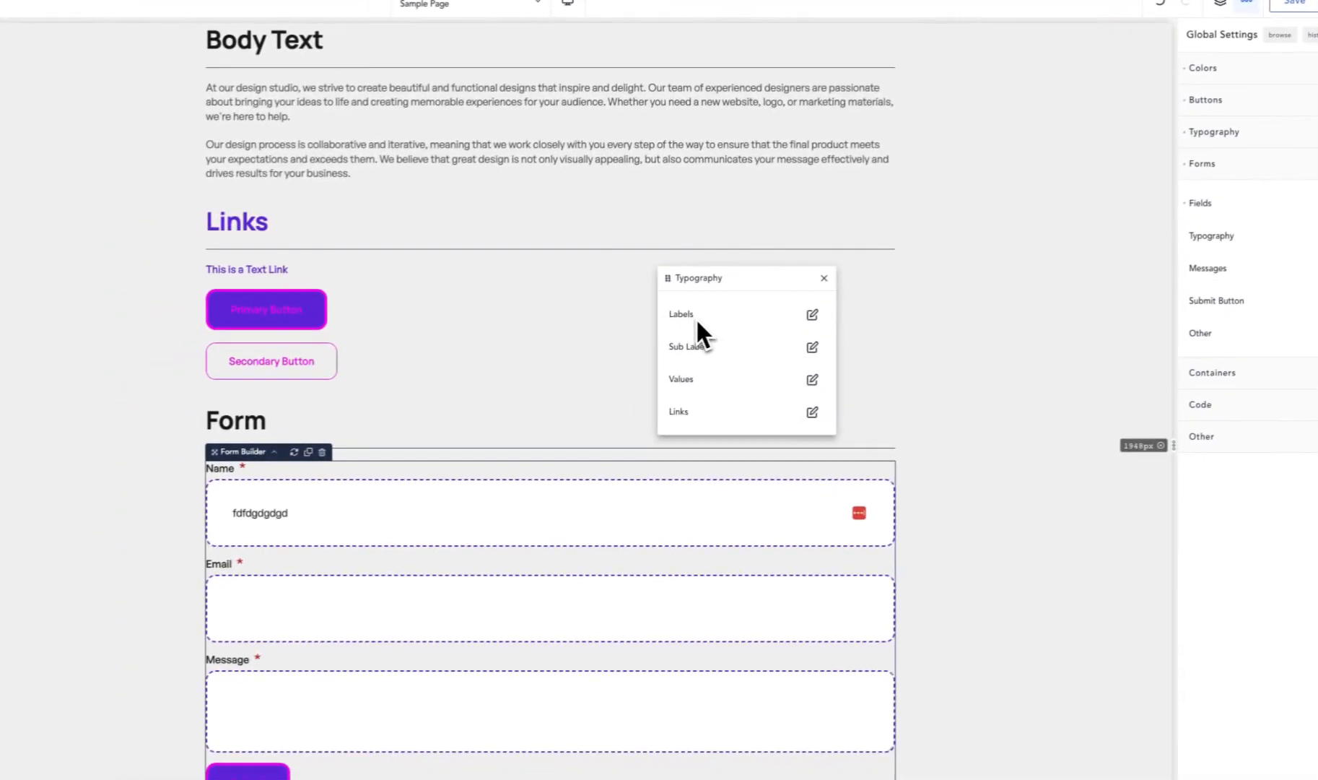
click(816, 313)
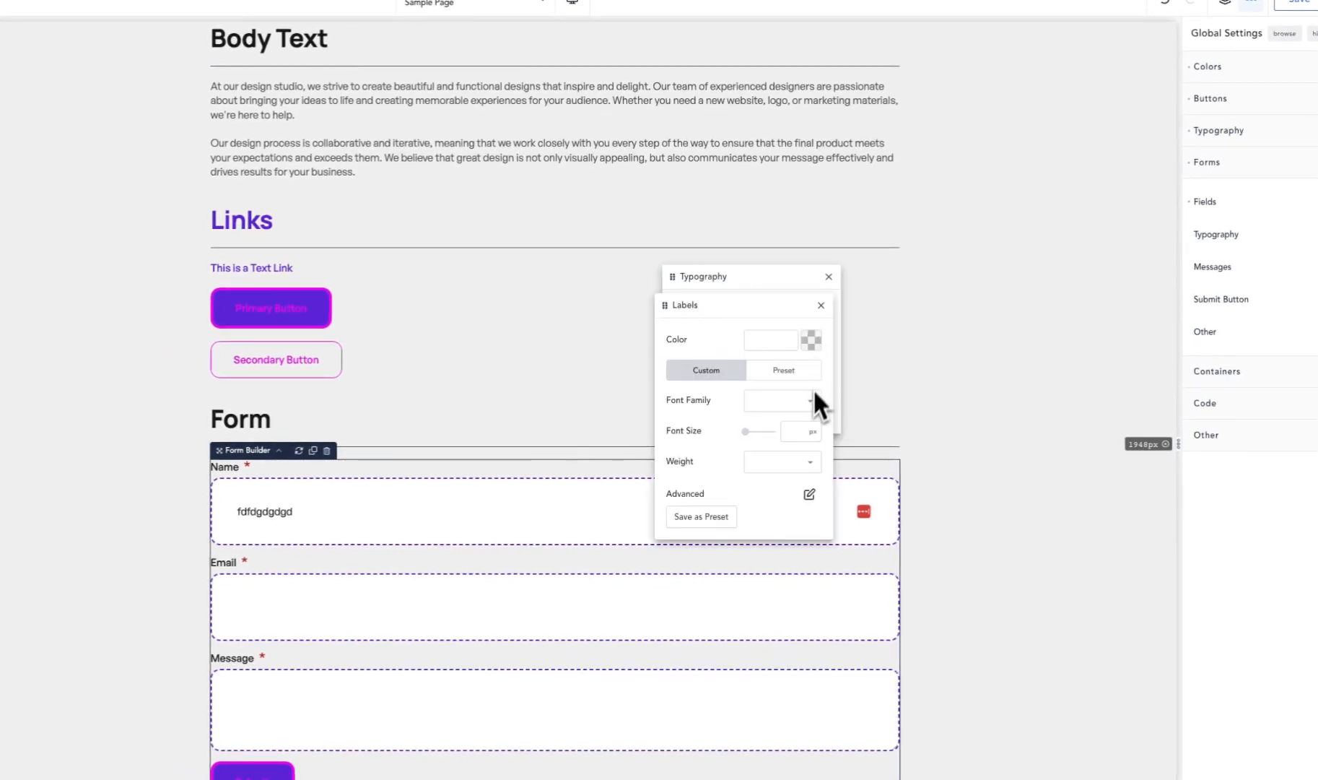
text(34)
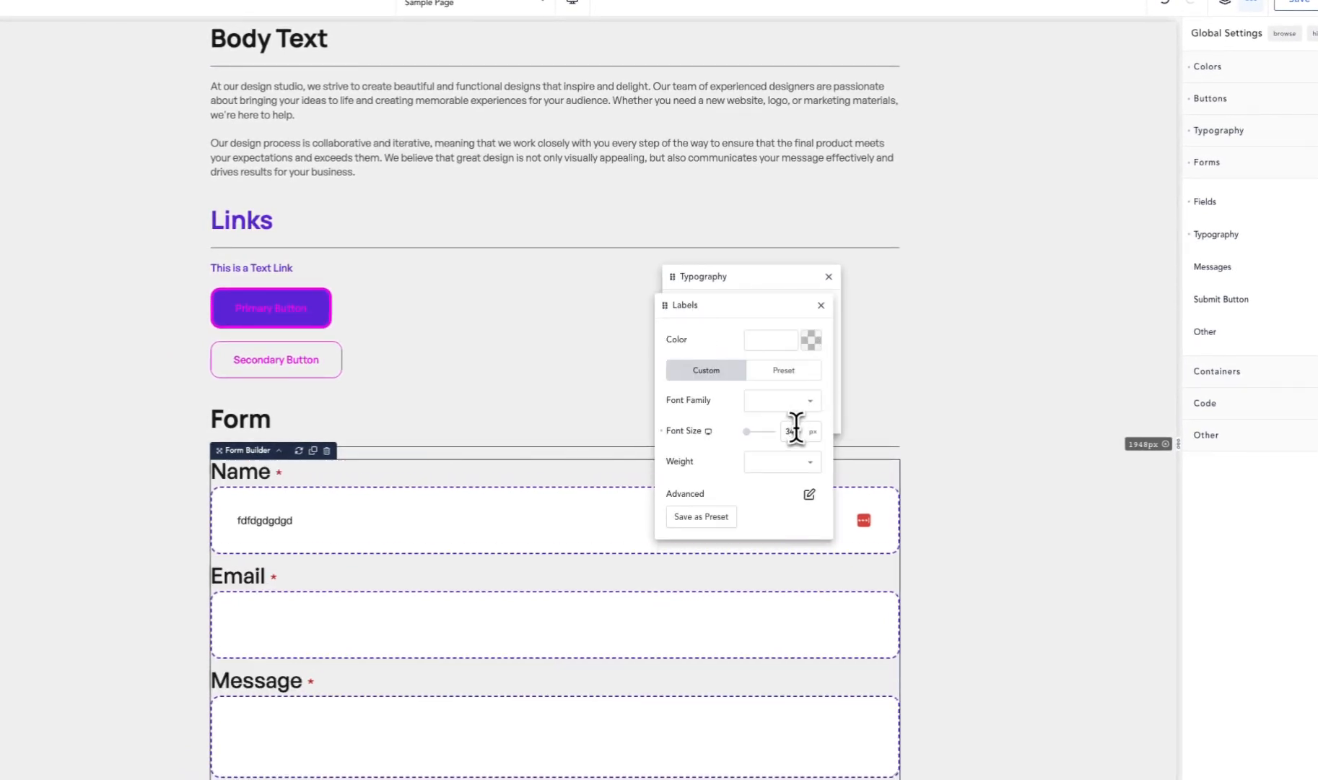
key(BackSpace)
key(BackSpace)
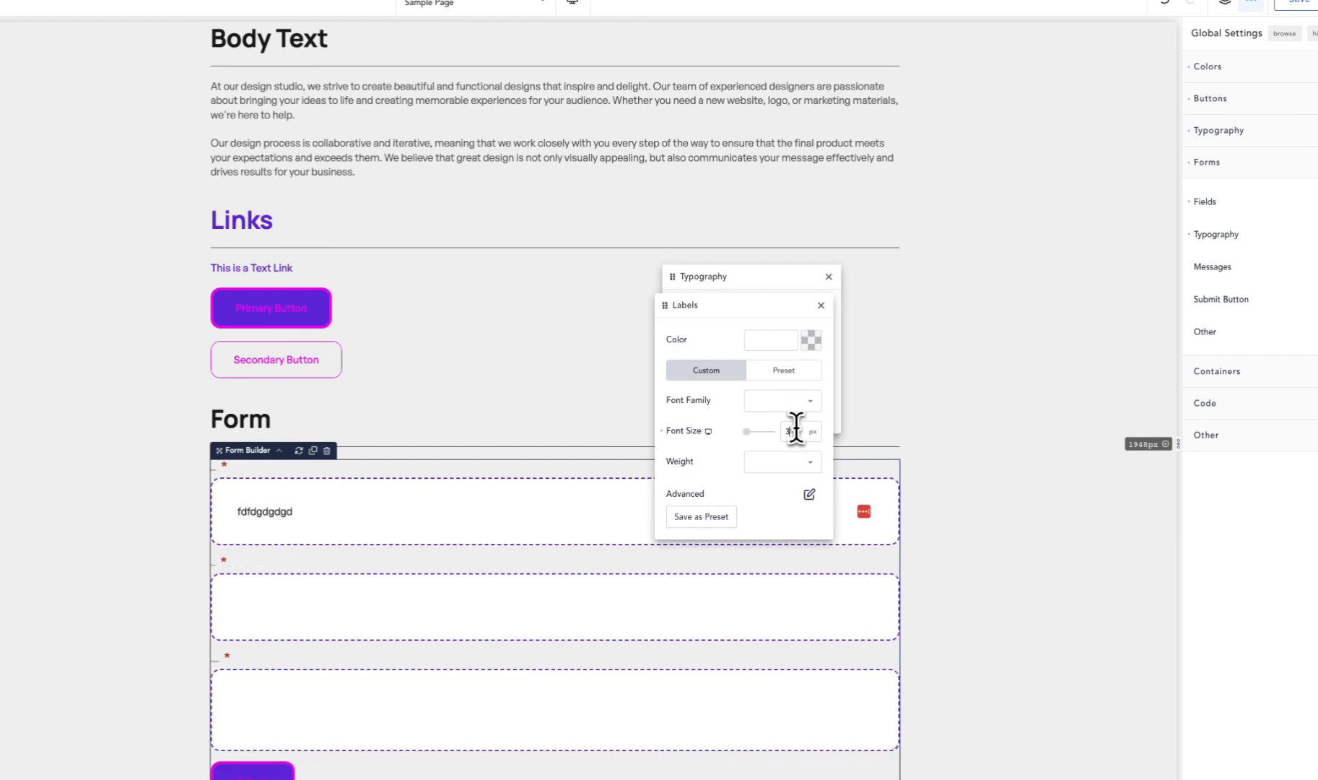
click(742, 287)
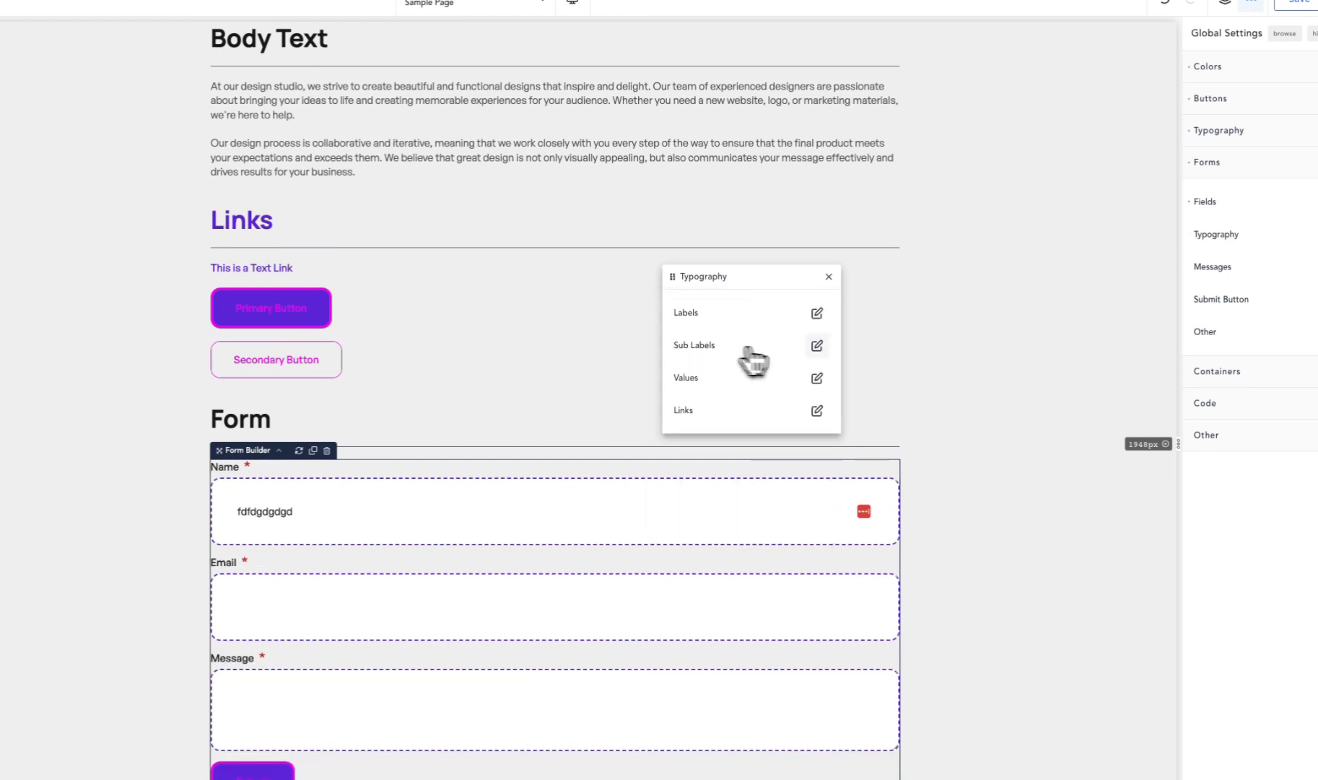
- Add a new field to the Contact Form and set its type to Radio
click(817, 346)
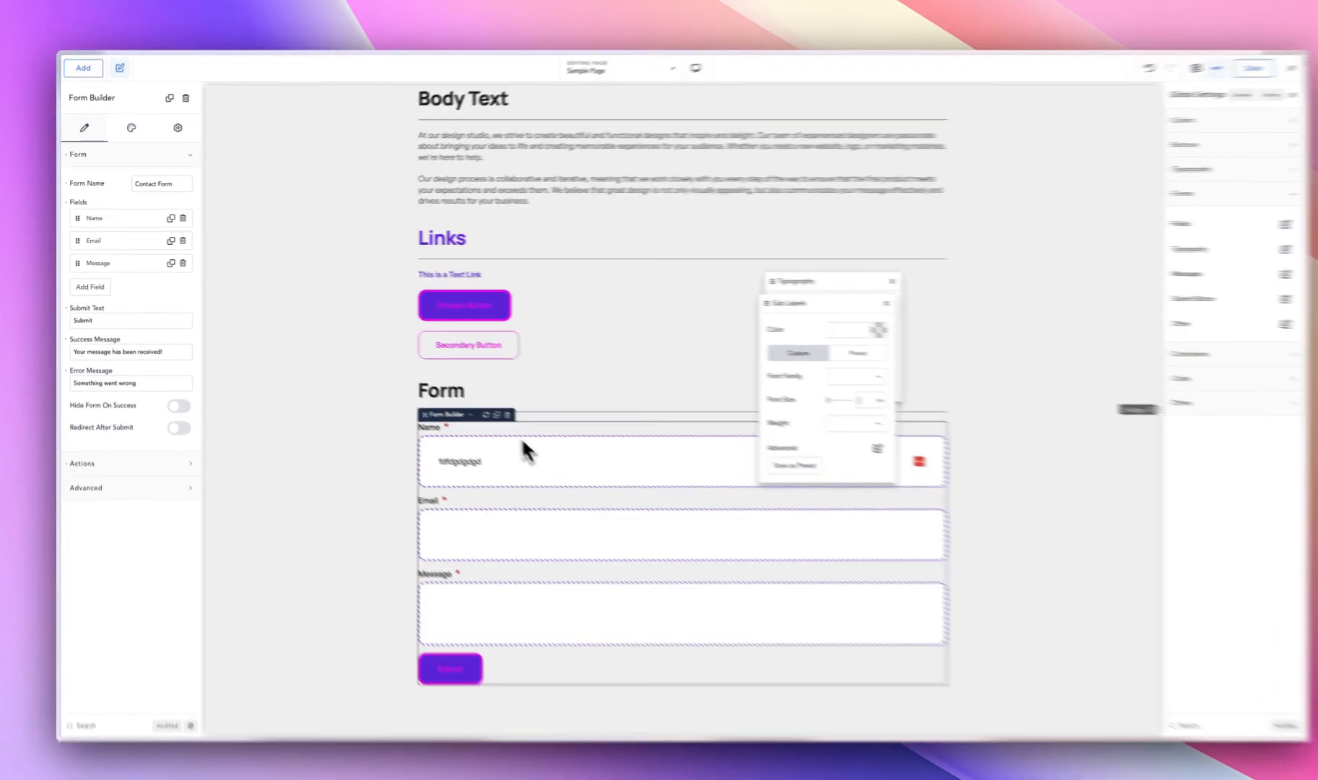
click(491, 422)
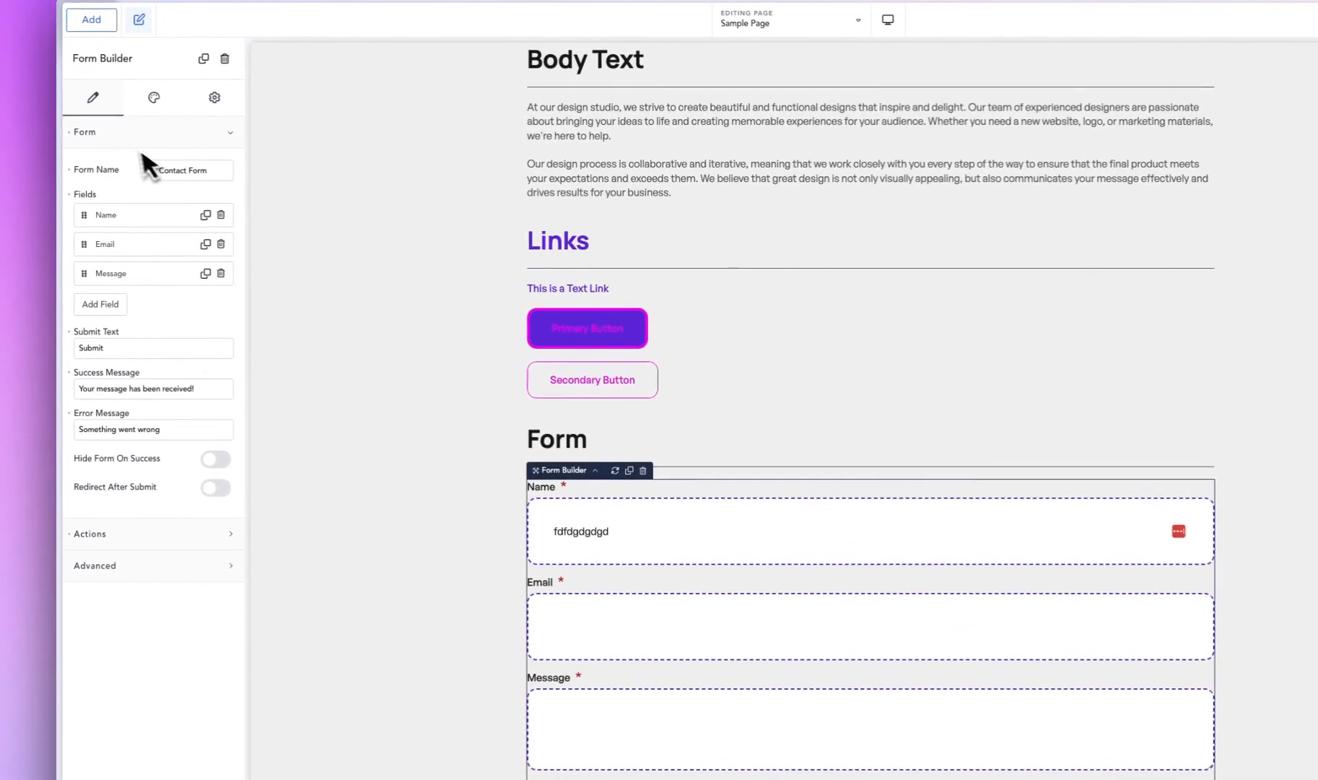
click(116, 304)
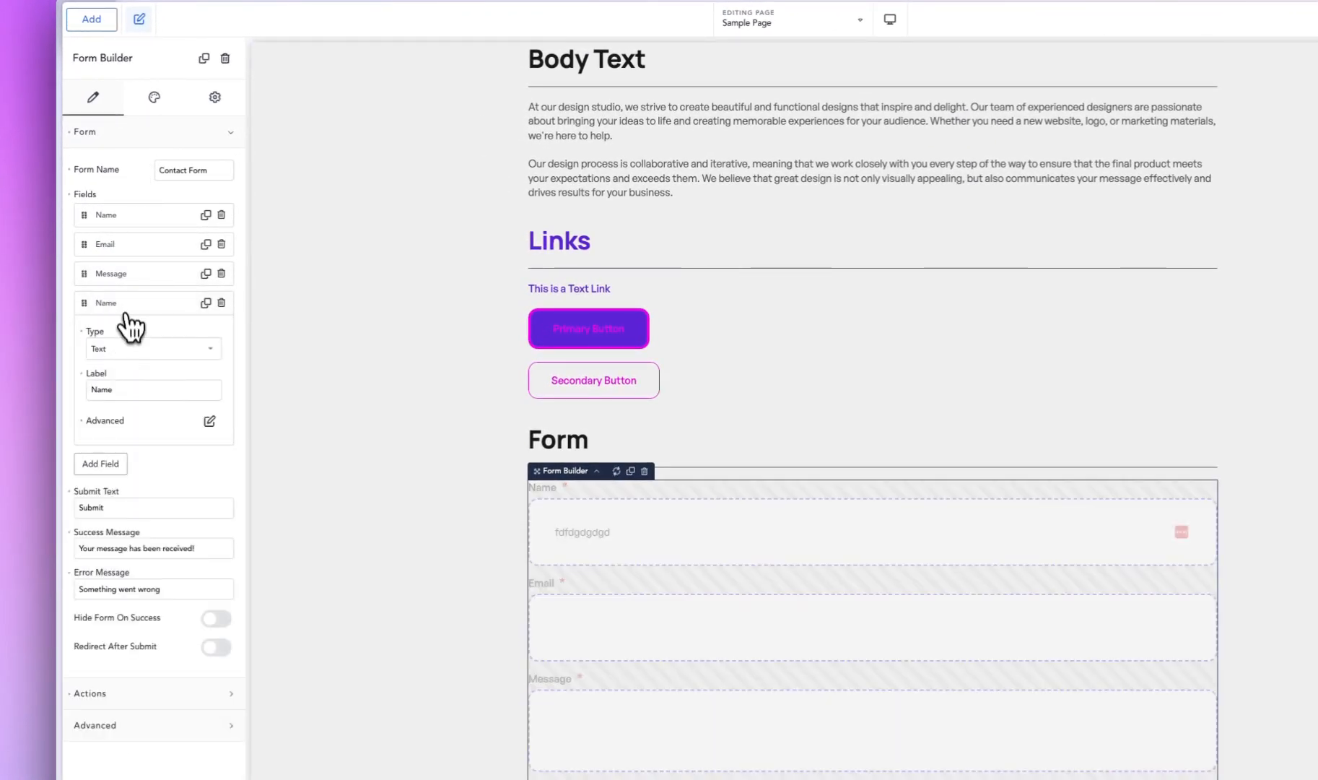
click(131, 348)
scroll(136, 505, down, 1)
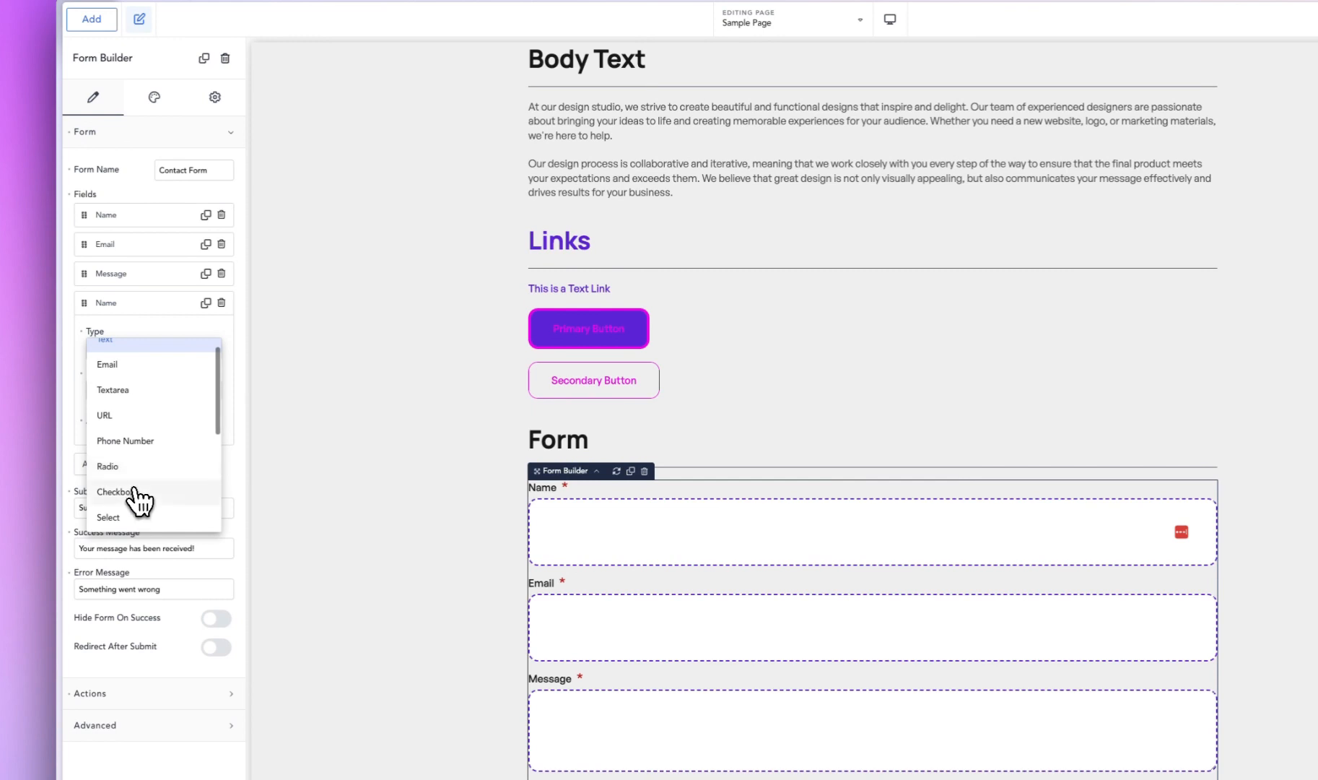
click(132, 467)
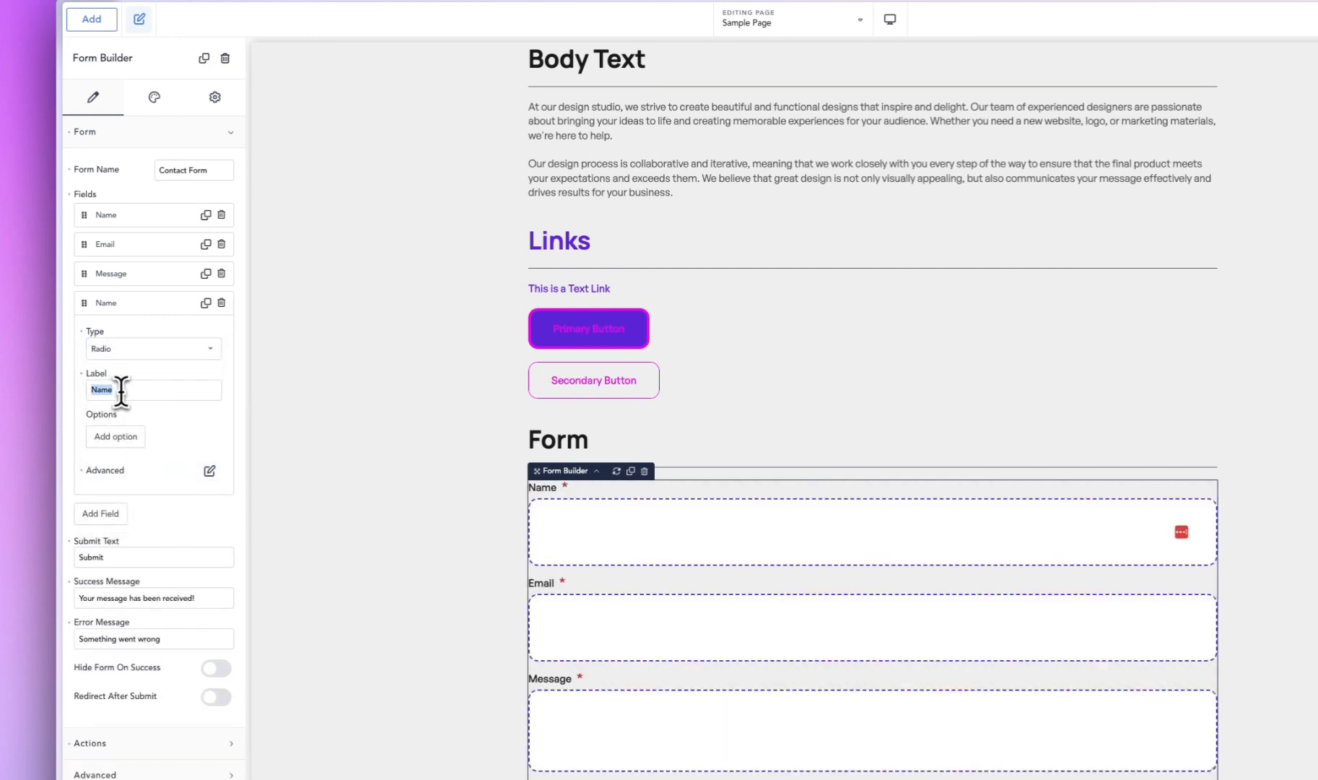
- Give the new radio field an option labelled "Name 1" and duplicate it twice for three options
click(123, 436)
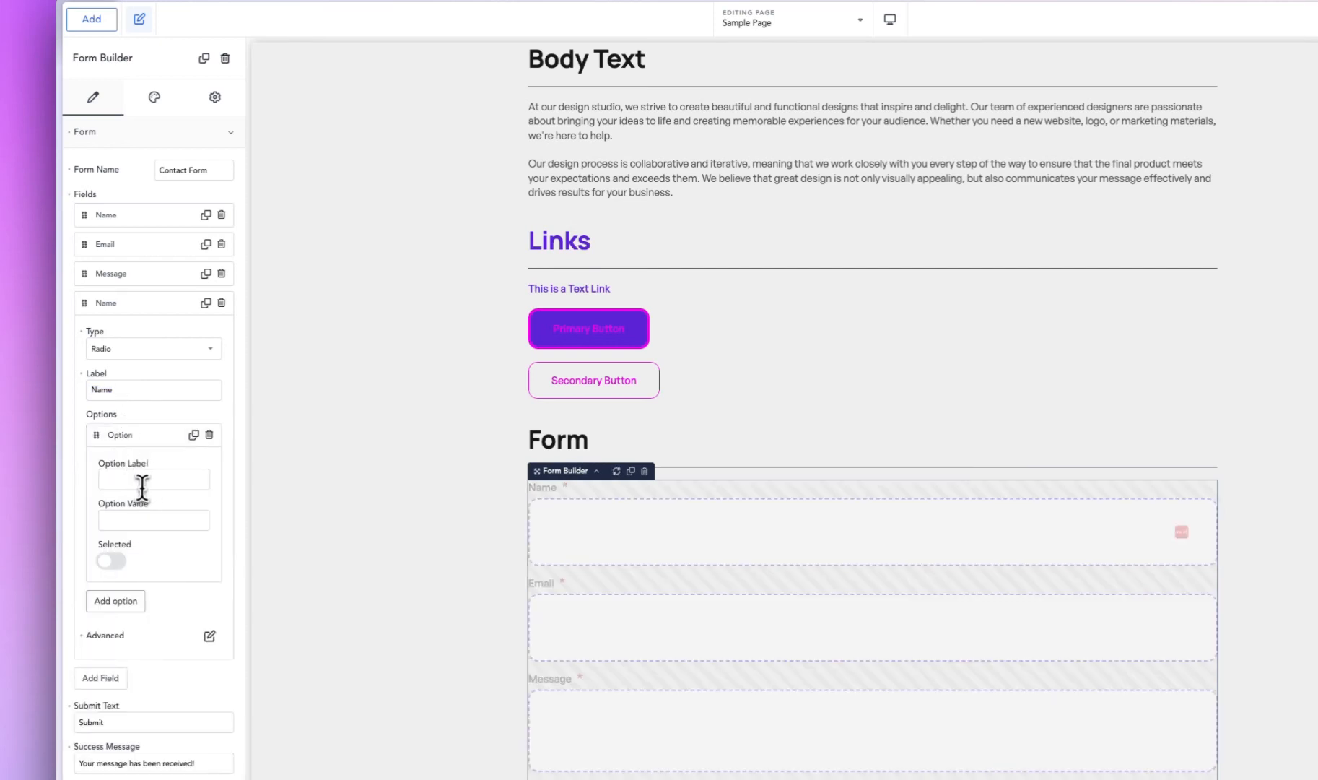
text(Name 1)
click(193, 435)
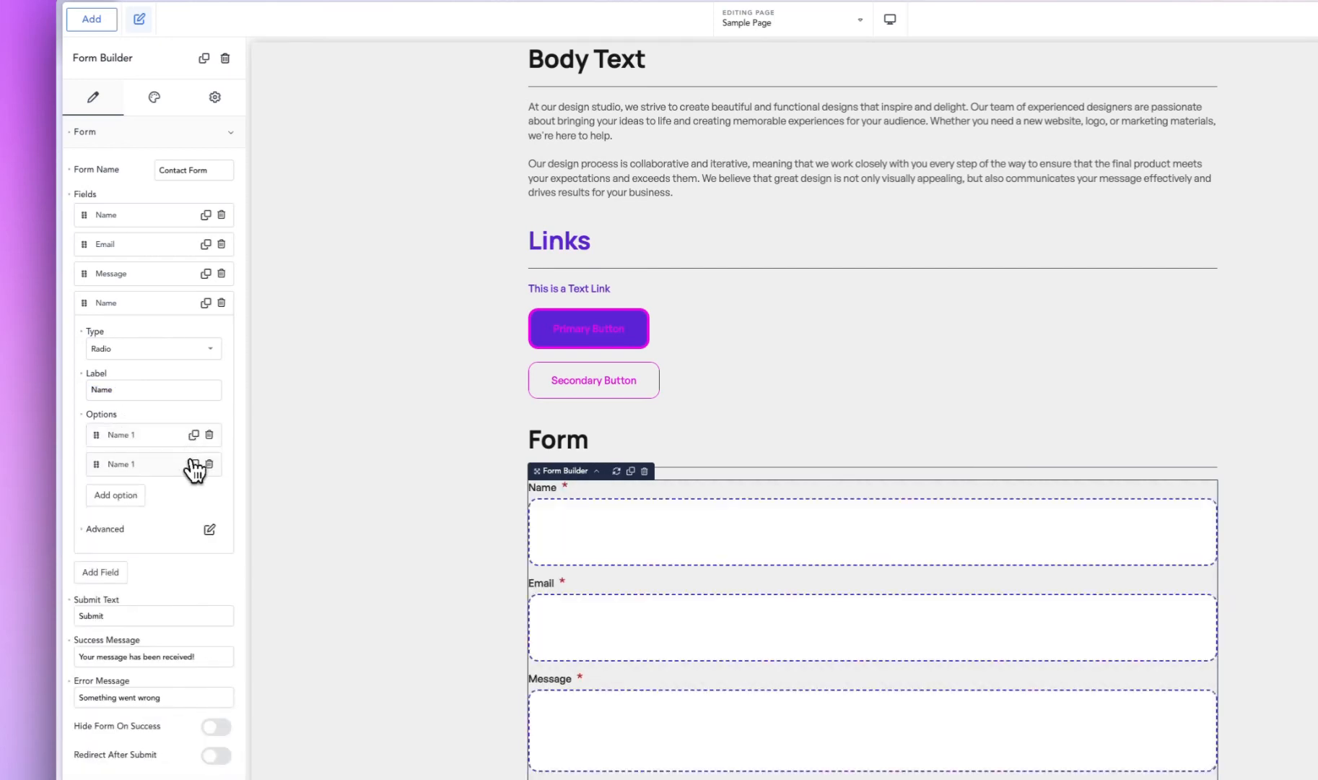
click(193, 463)
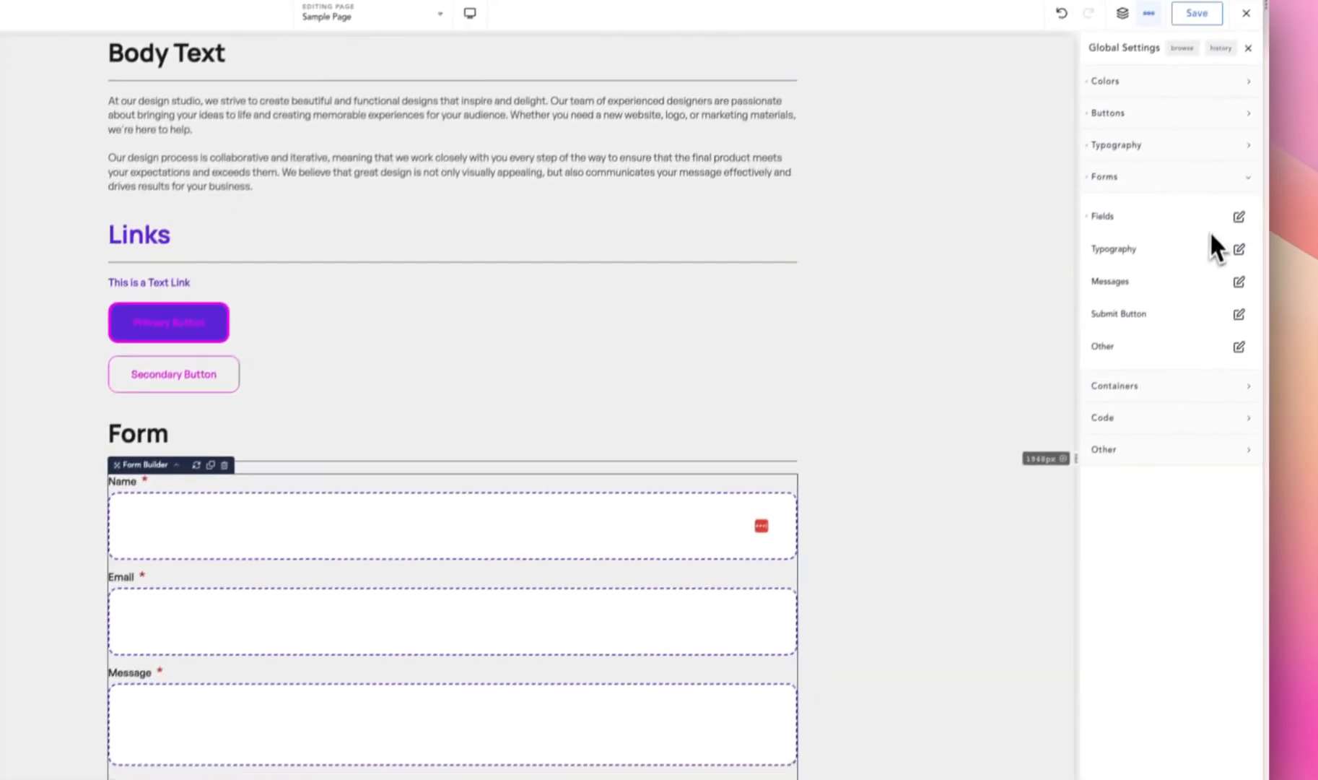
- Set the form sub labels' font size to 30 px and their color to a custom purple
click(1239, 216)
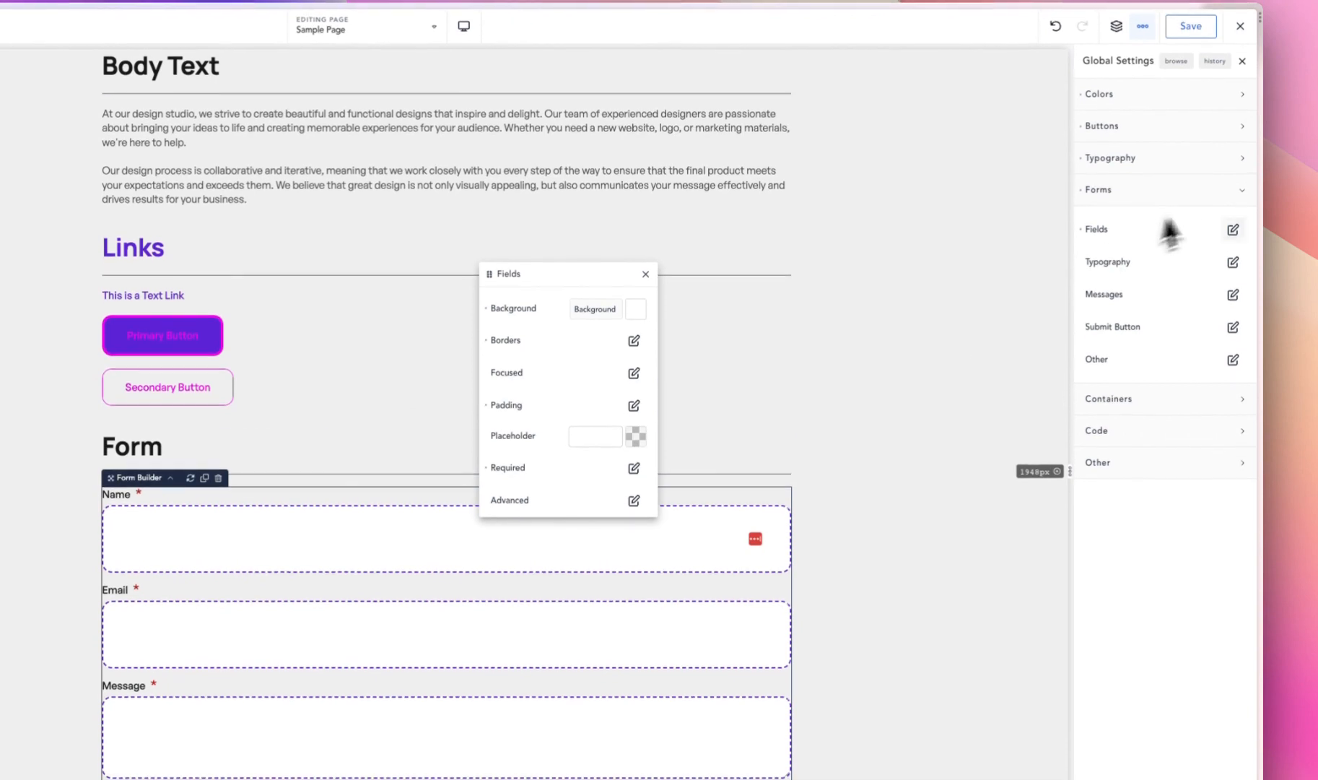
click(1233, 261)
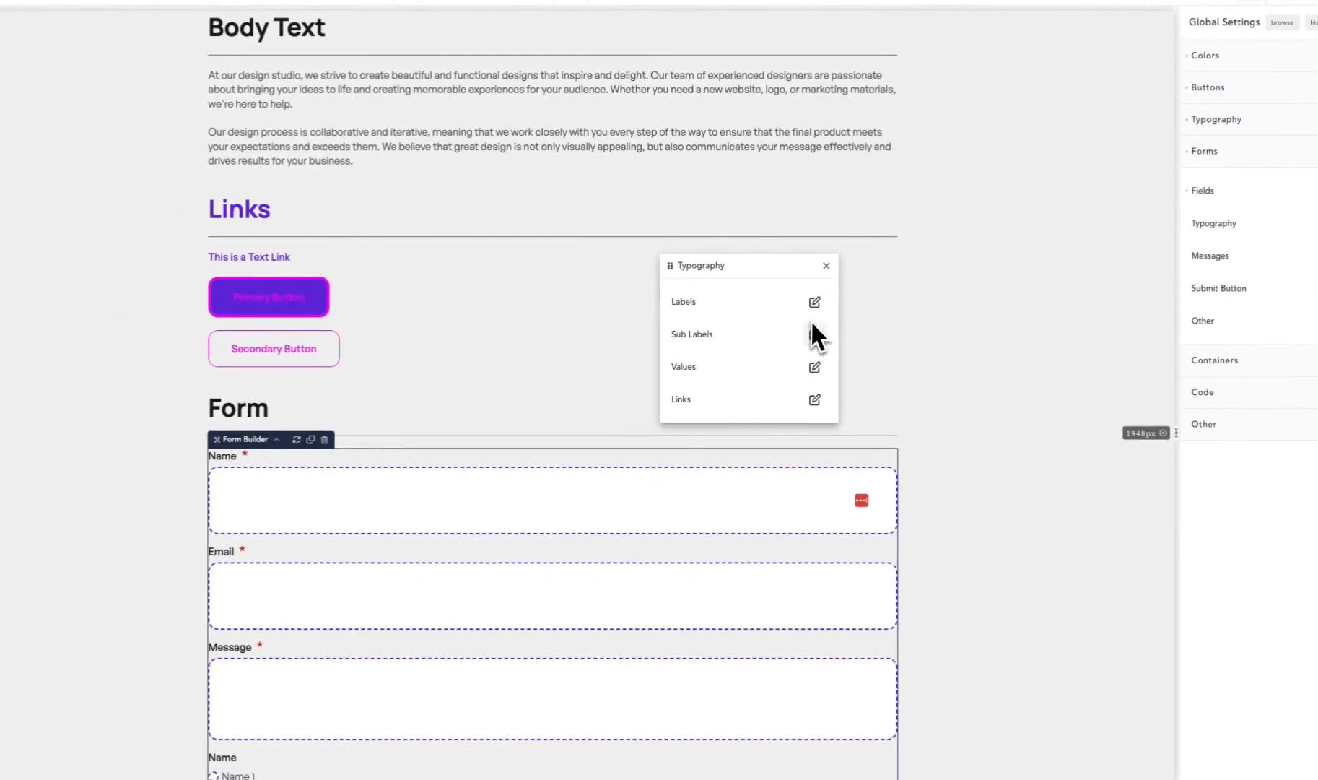
click(815, 334)
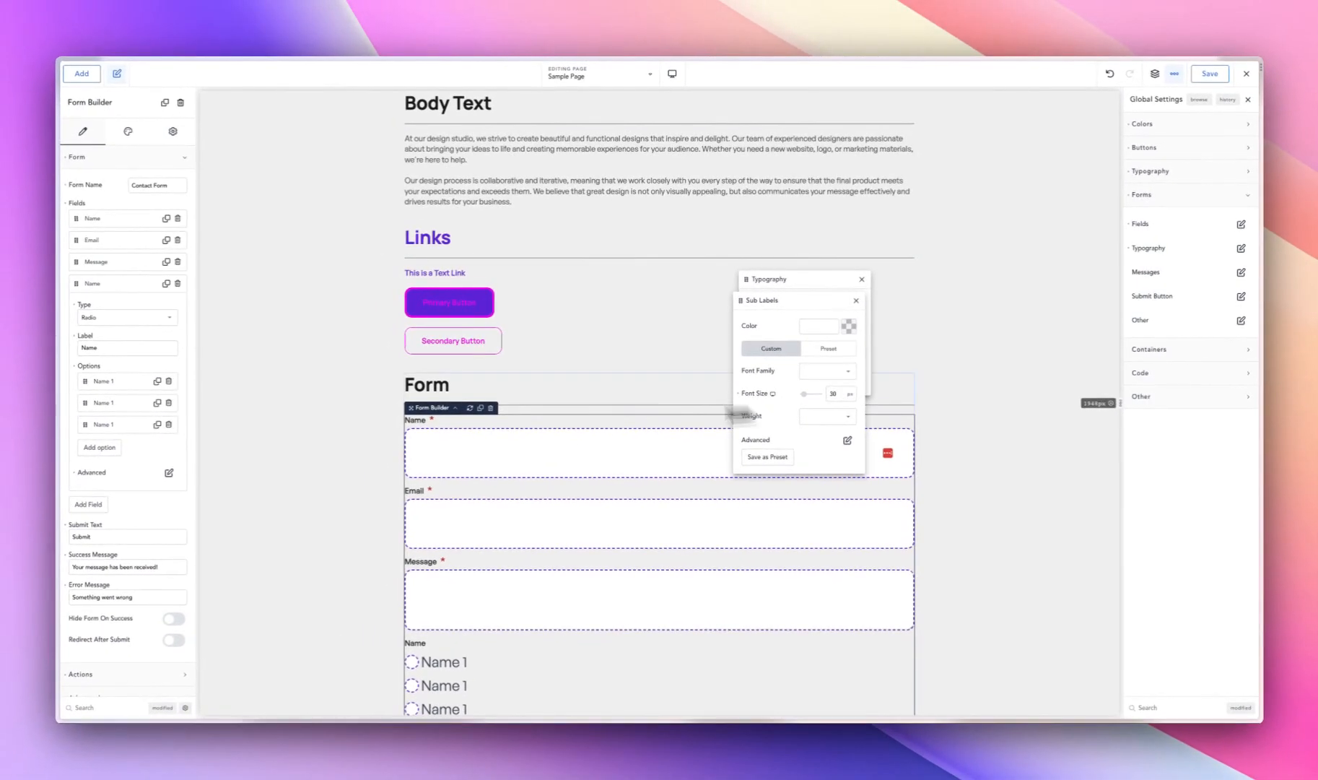
scroll(302, 615, down, 2)
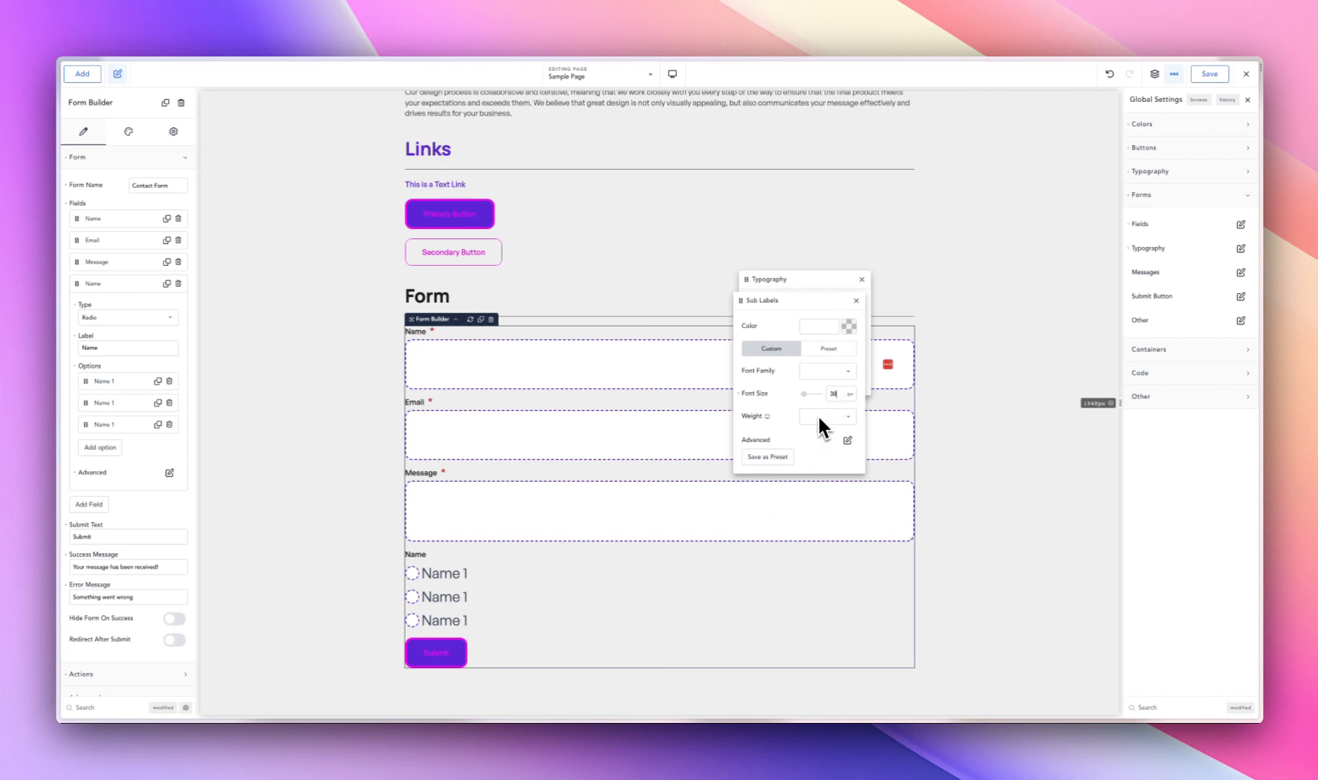
click(849, 325)
click(832, 371)
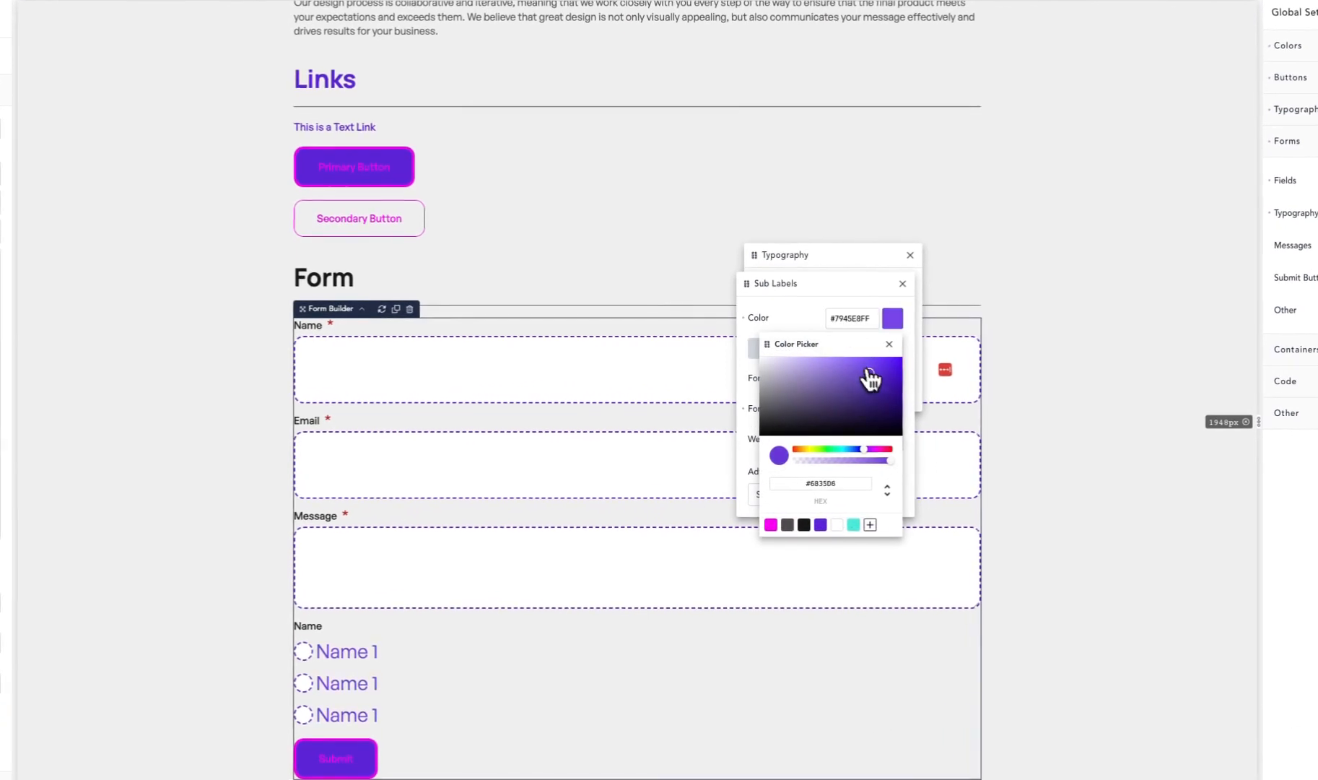
click(848, 257)
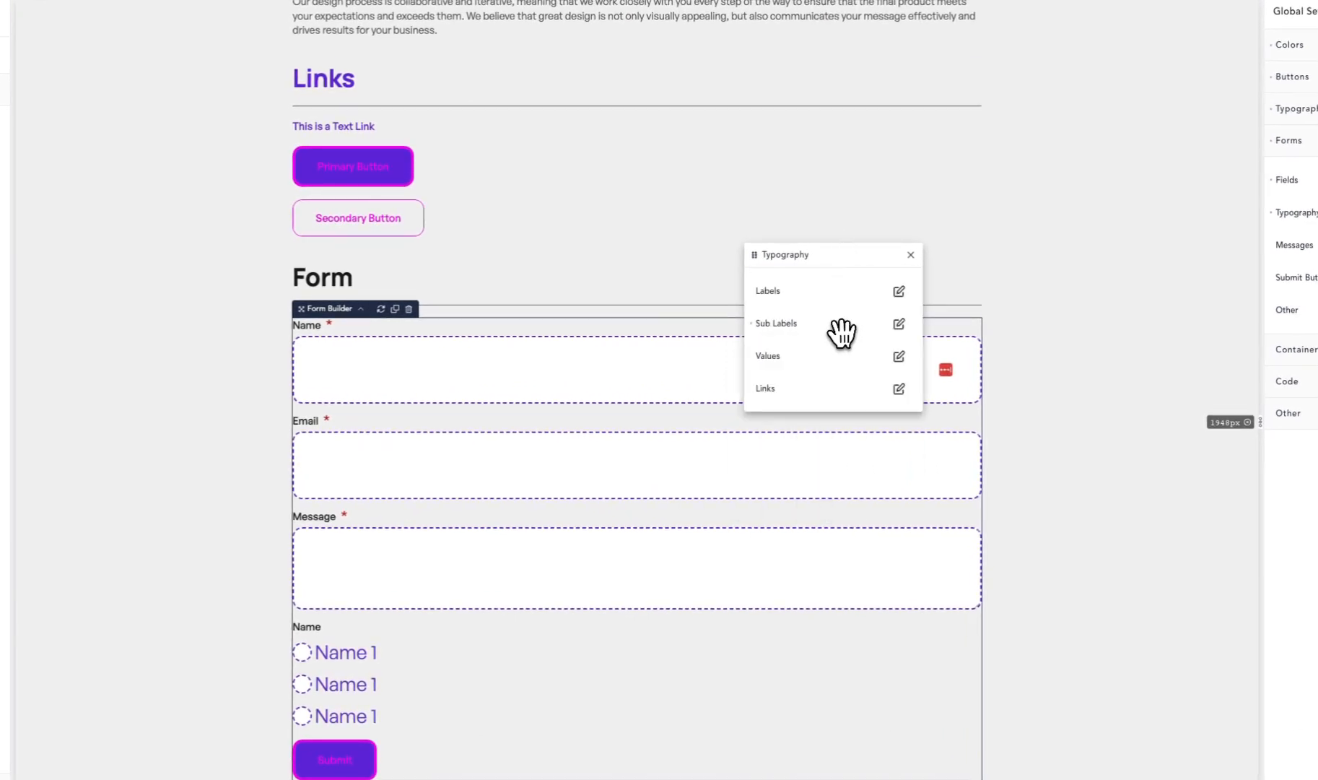
- Set the form labels' font size to 24 px
click(899, 291)
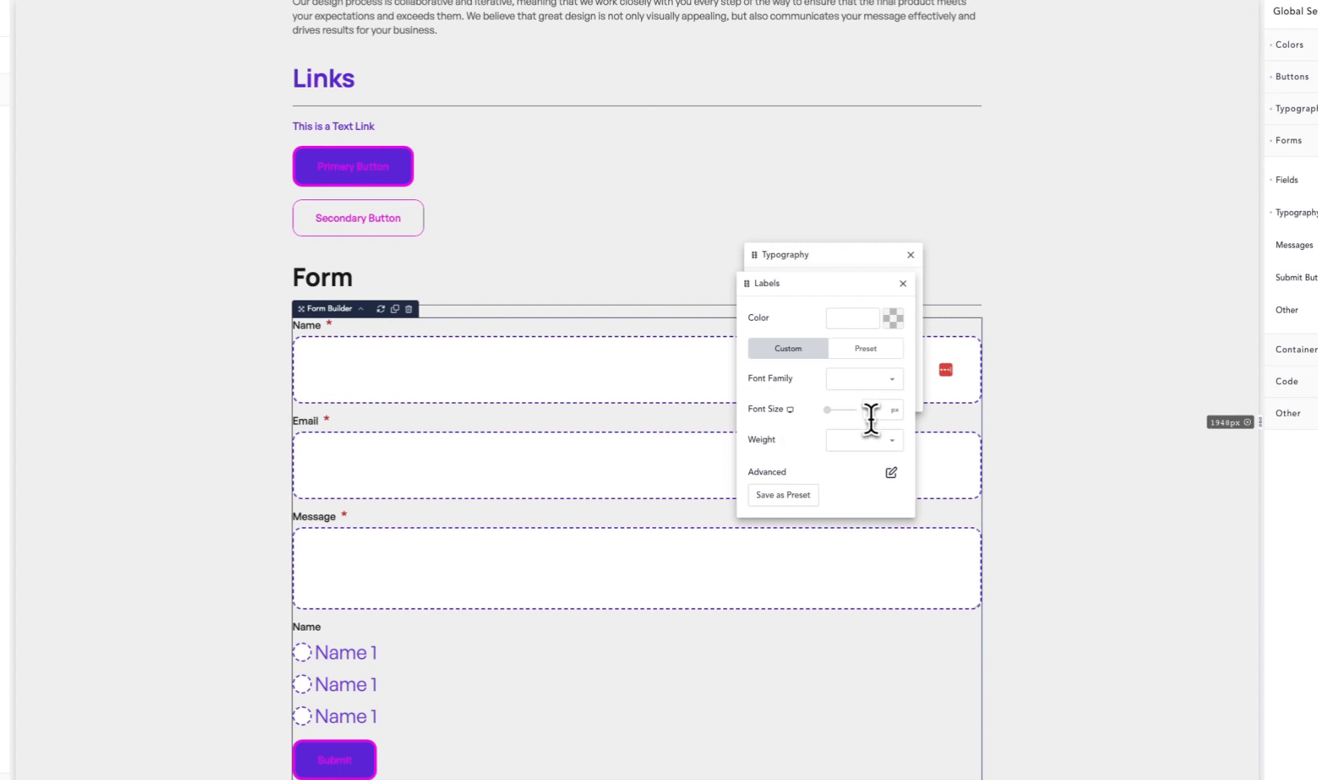
text(24)
click(823, 264)
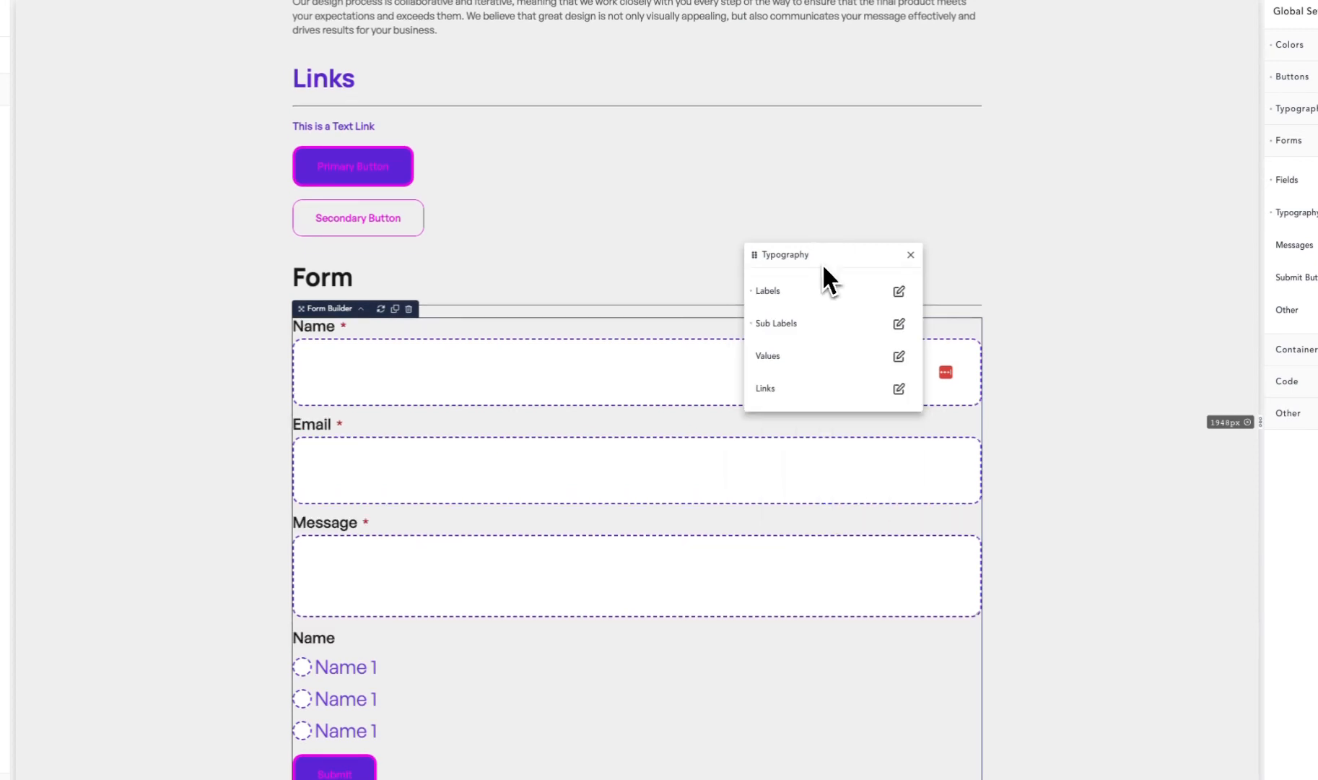
- Set the form values' text color to the Headings palette color and enter sample text in the Name field
click(899, 357)
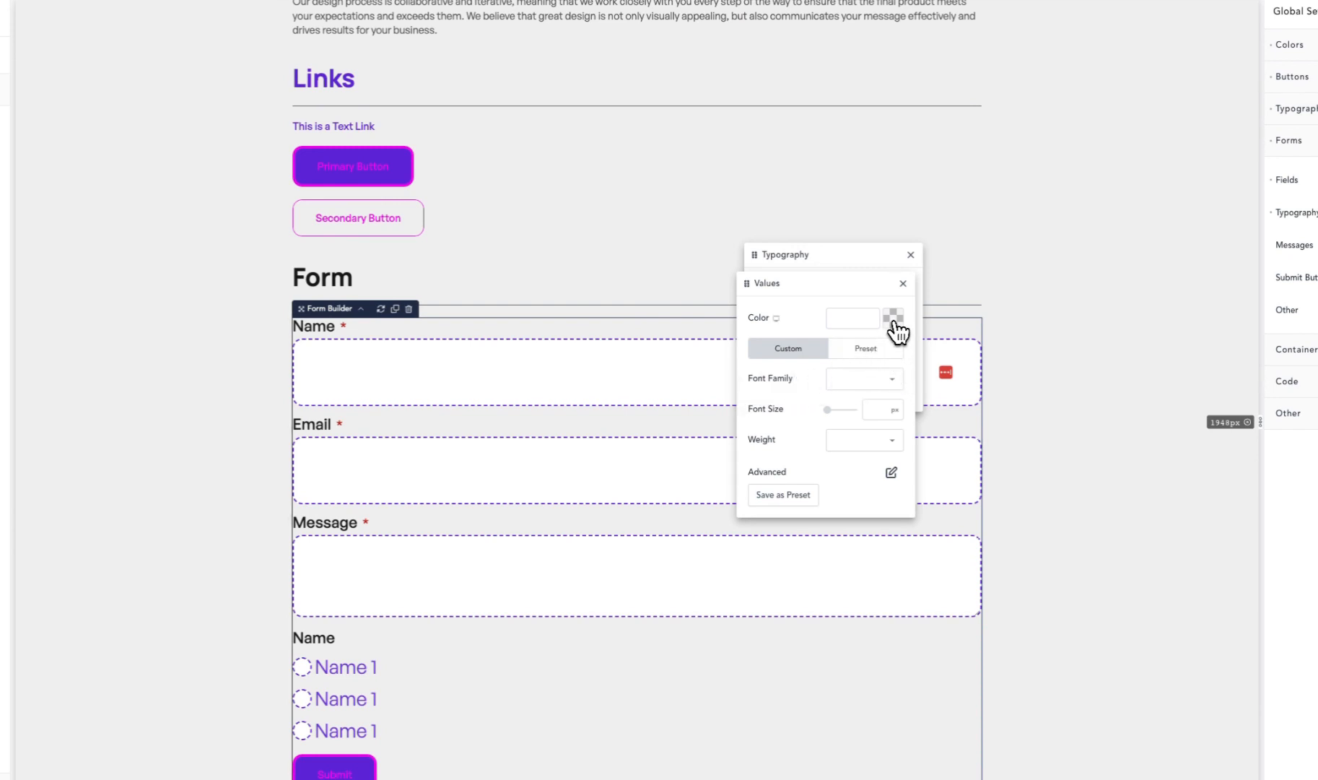
click(893, 317)
click(804, 525)
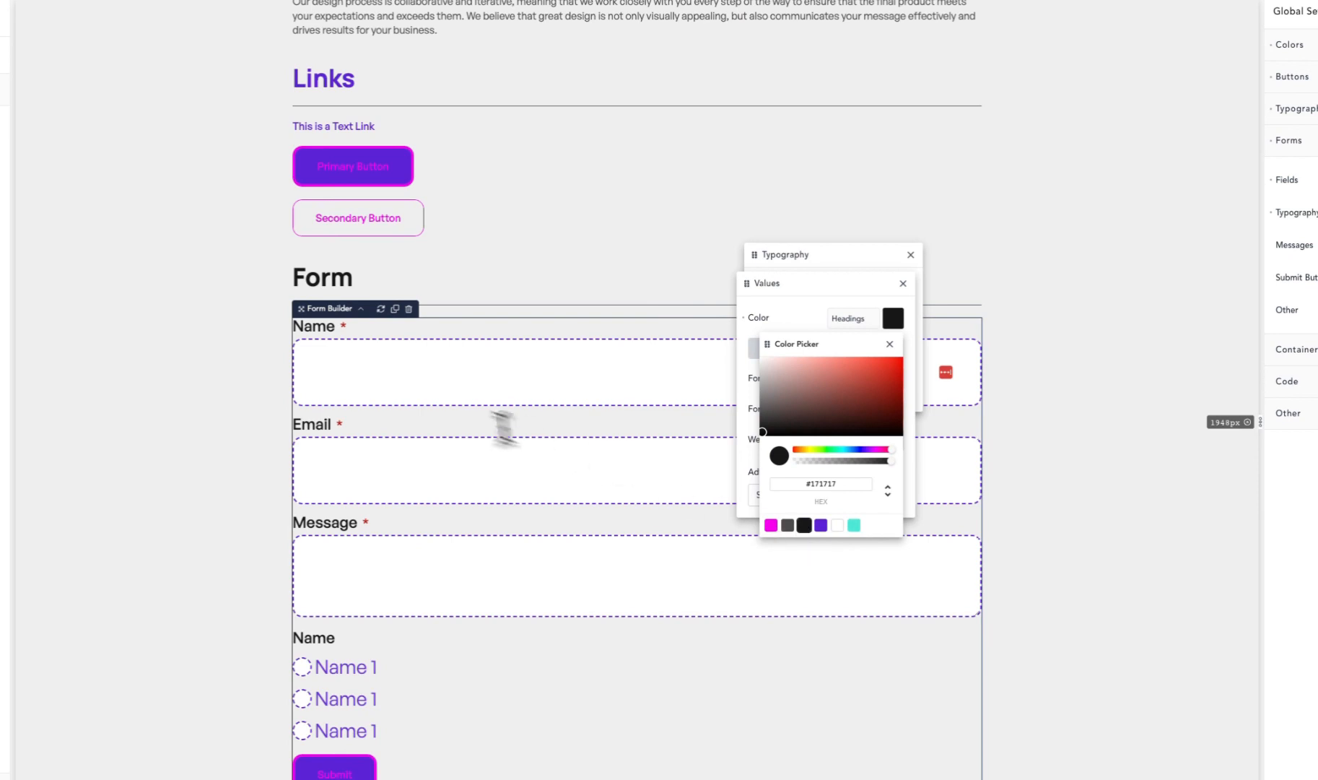
click(426, 384)
text(fdgdgdgd)
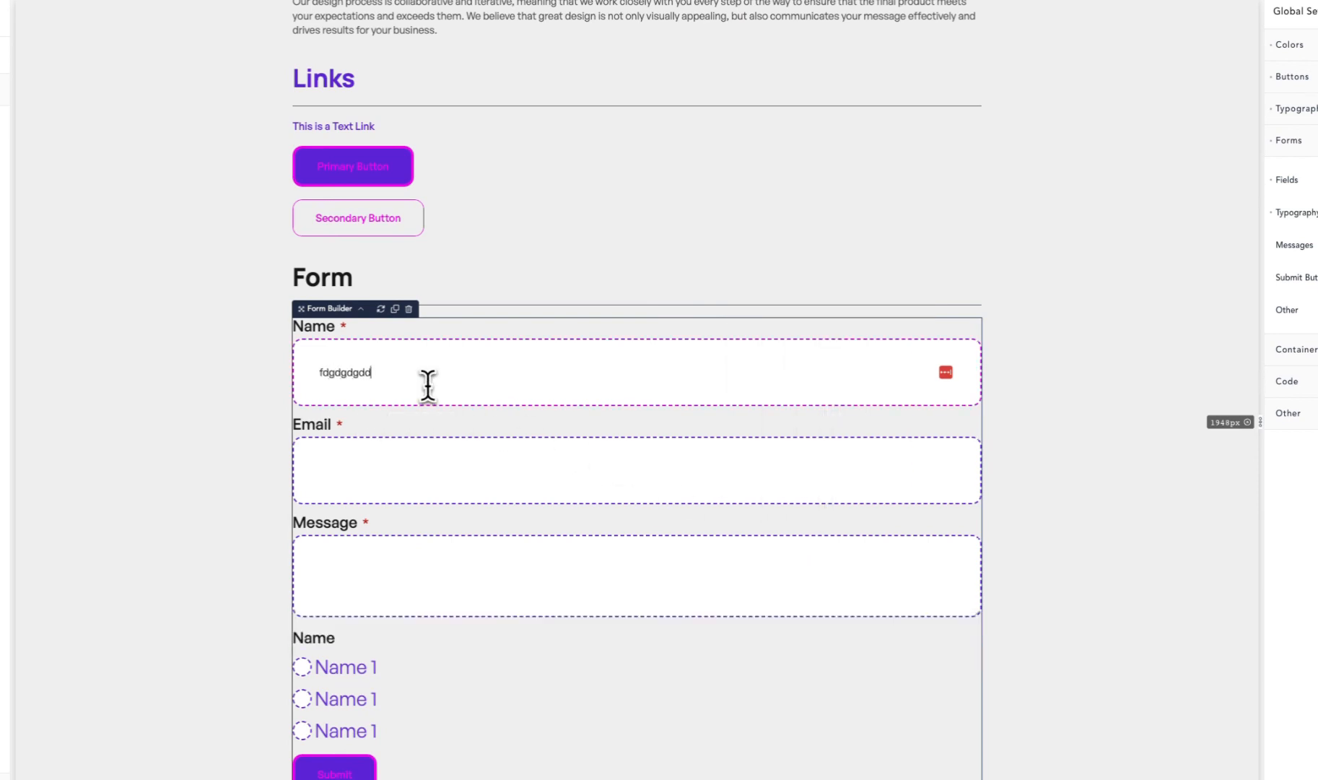
- Set the form values' text color to the Links palette color
click(1234, 227)
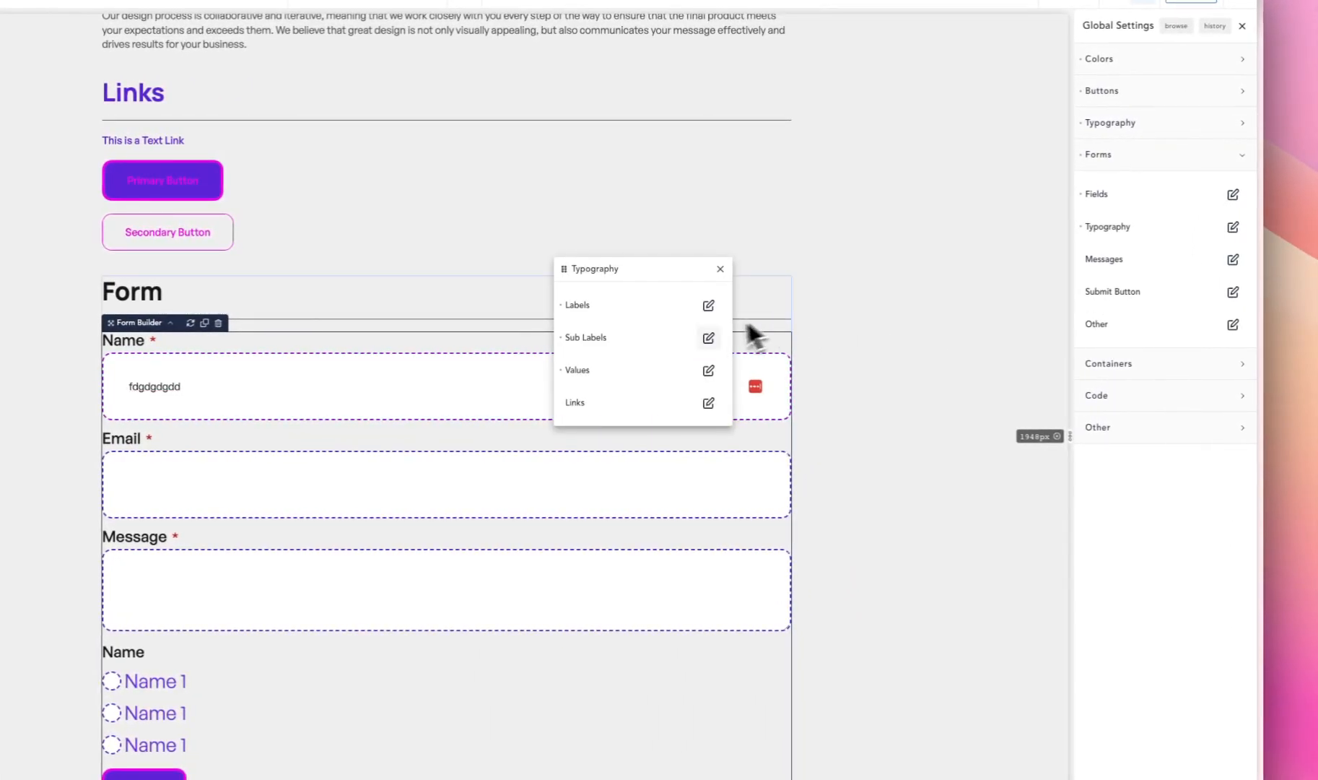
click(709, 370)
click(703, 332)
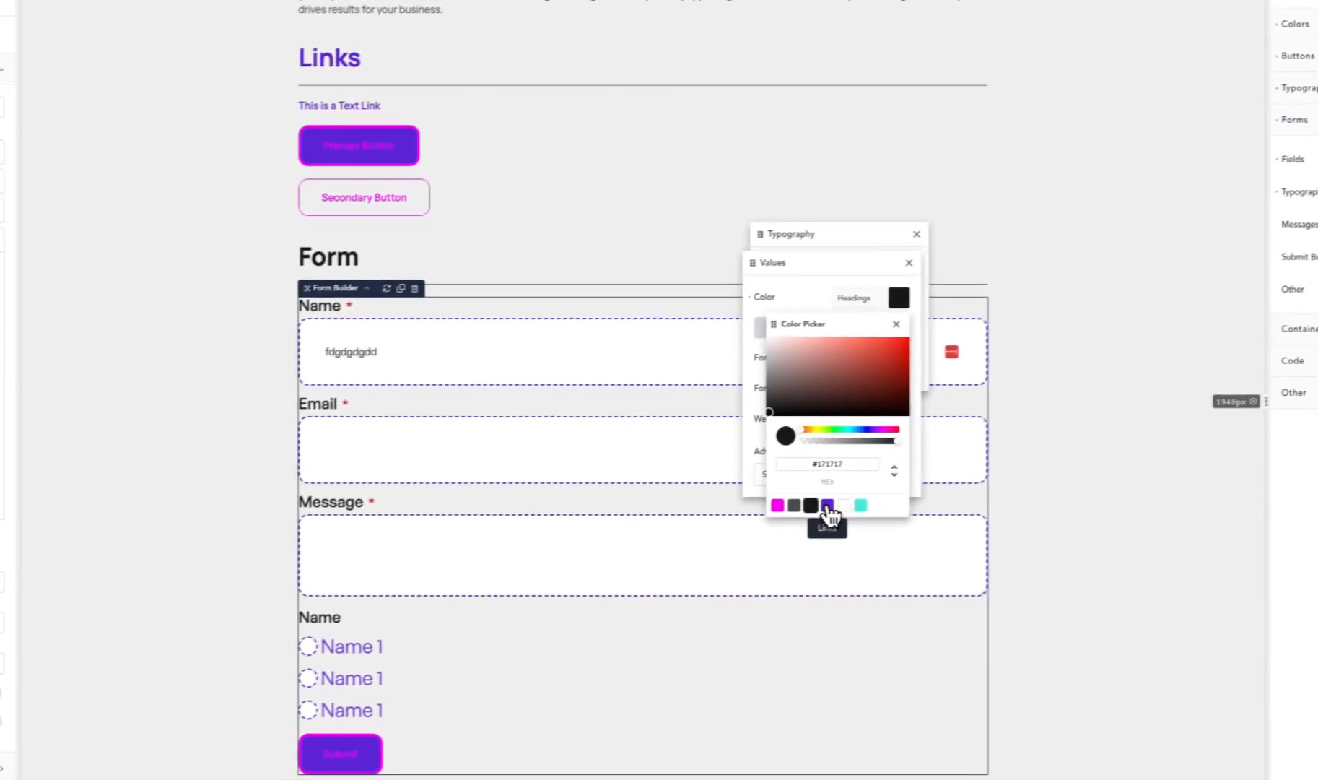
click(827, 505)
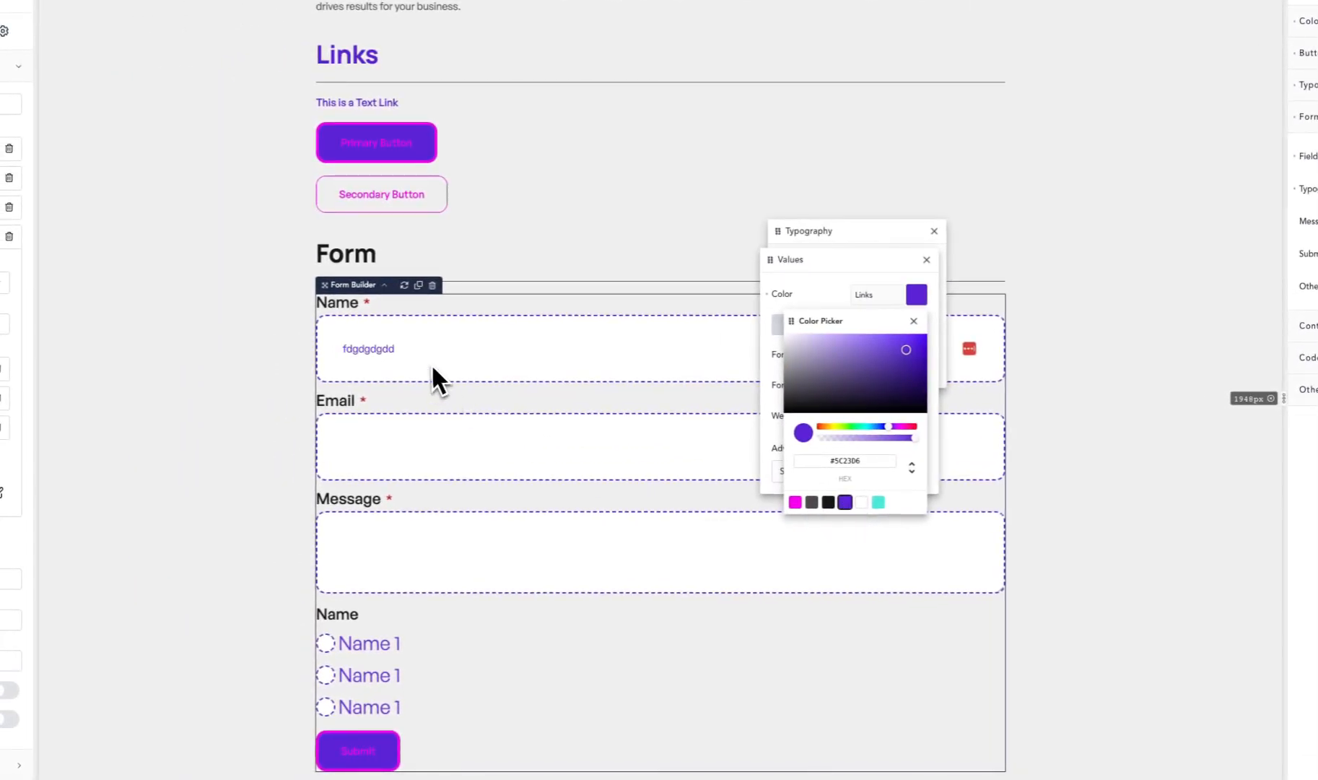
- Enter more sample text in the form's Name field to preview the value color
click(422, 440)
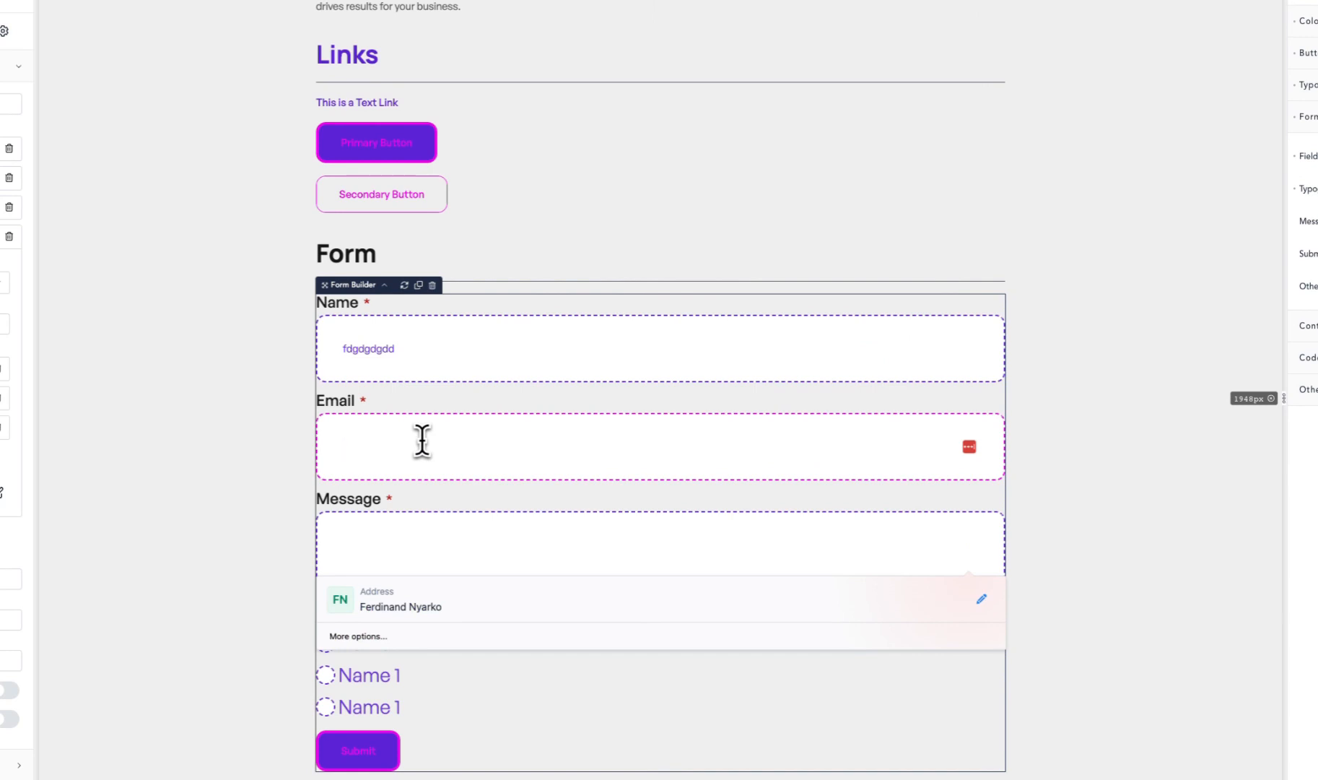
double_click(369, 349)
text(fdgdgdgdgdd)
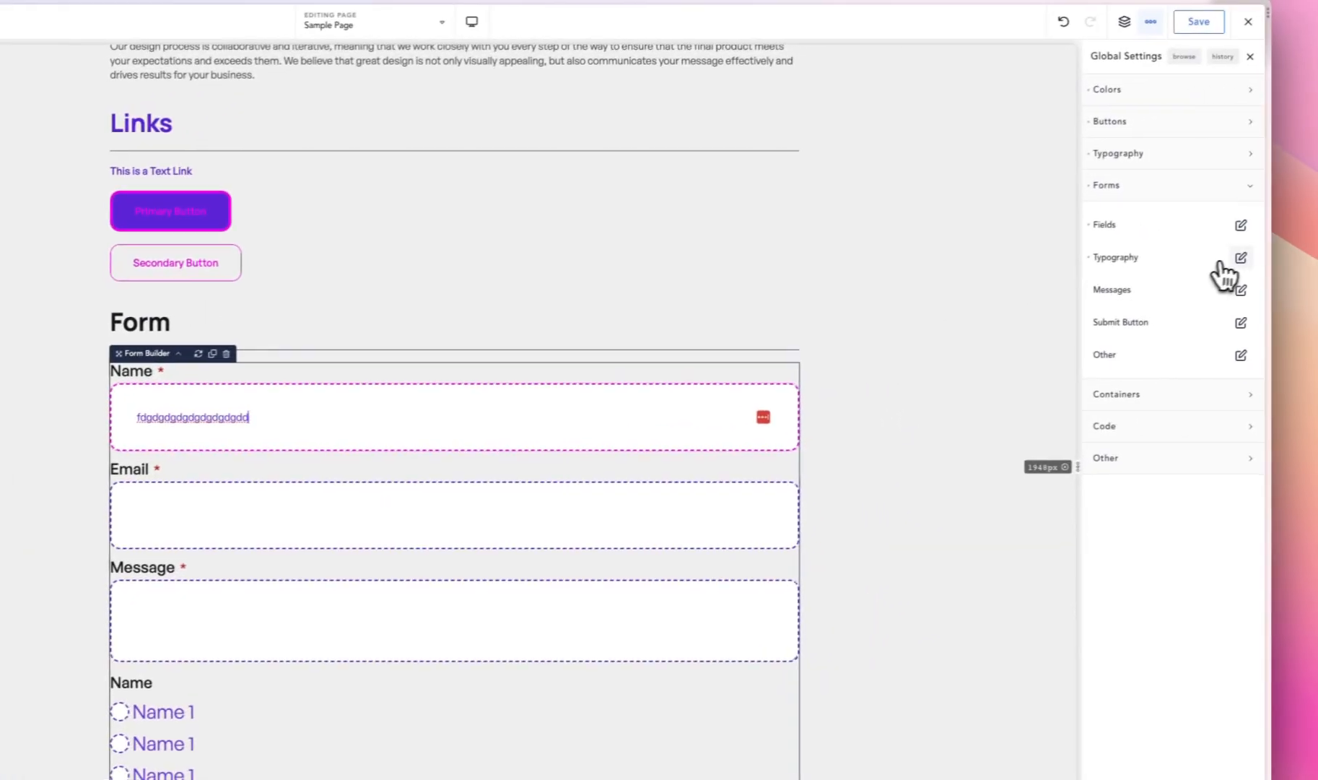
click(1235, 261)
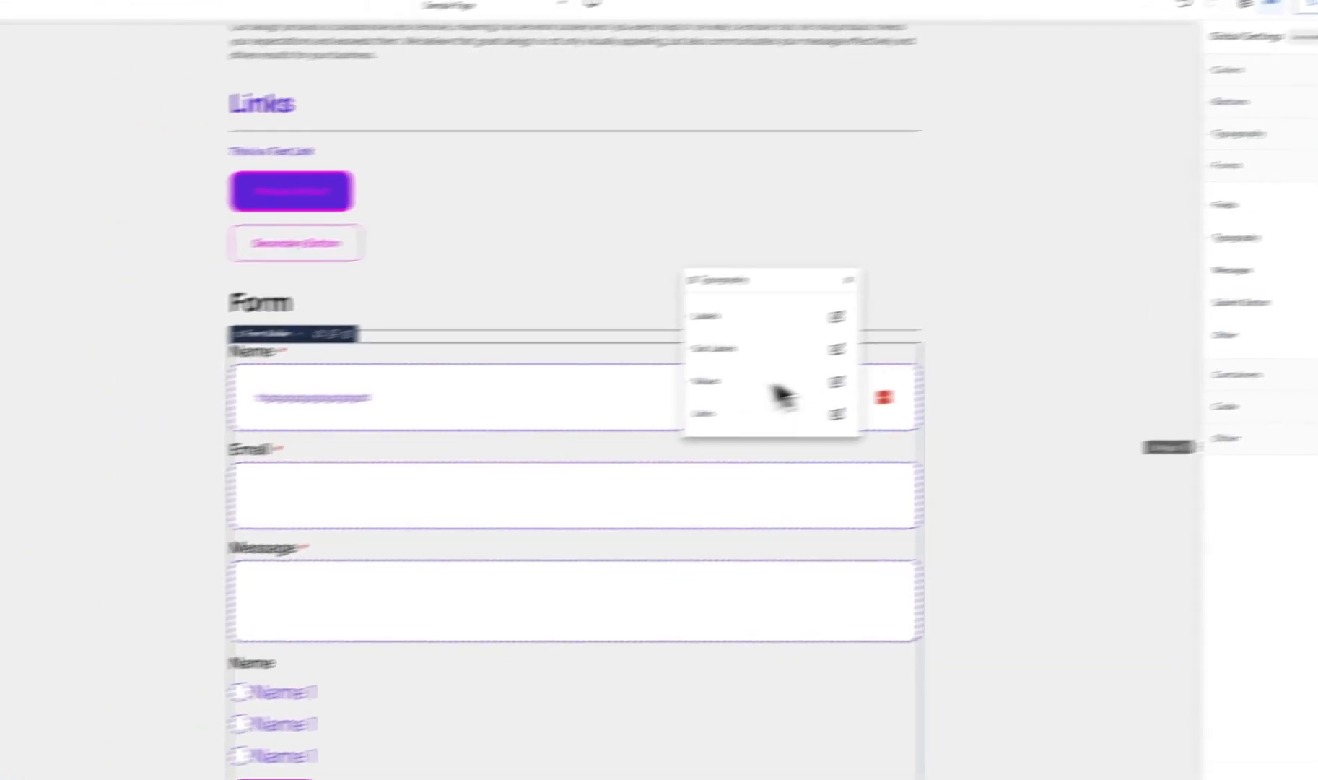
click(501, 399)
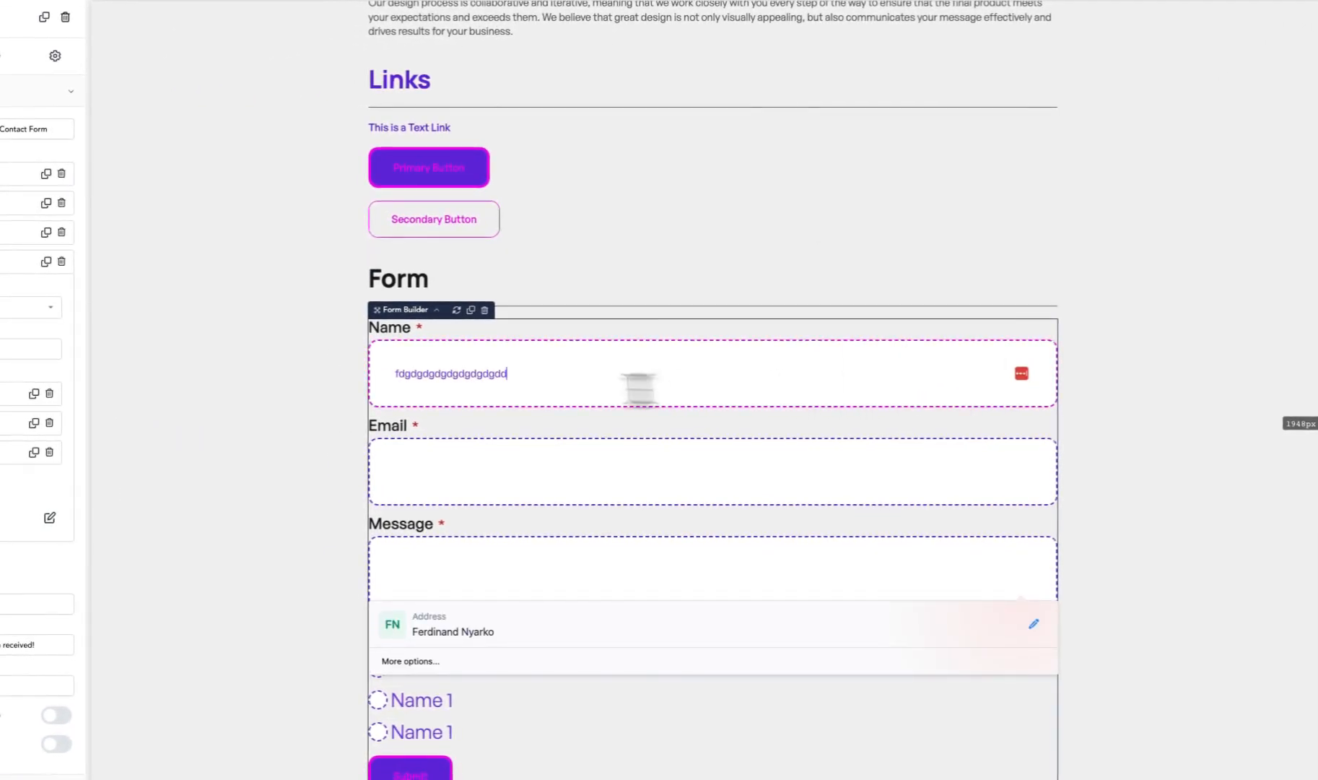
- Move the radio Name field above the Message field and give the first Name field the placeholder "Place holder"
drag(89, 294, 90, 260)
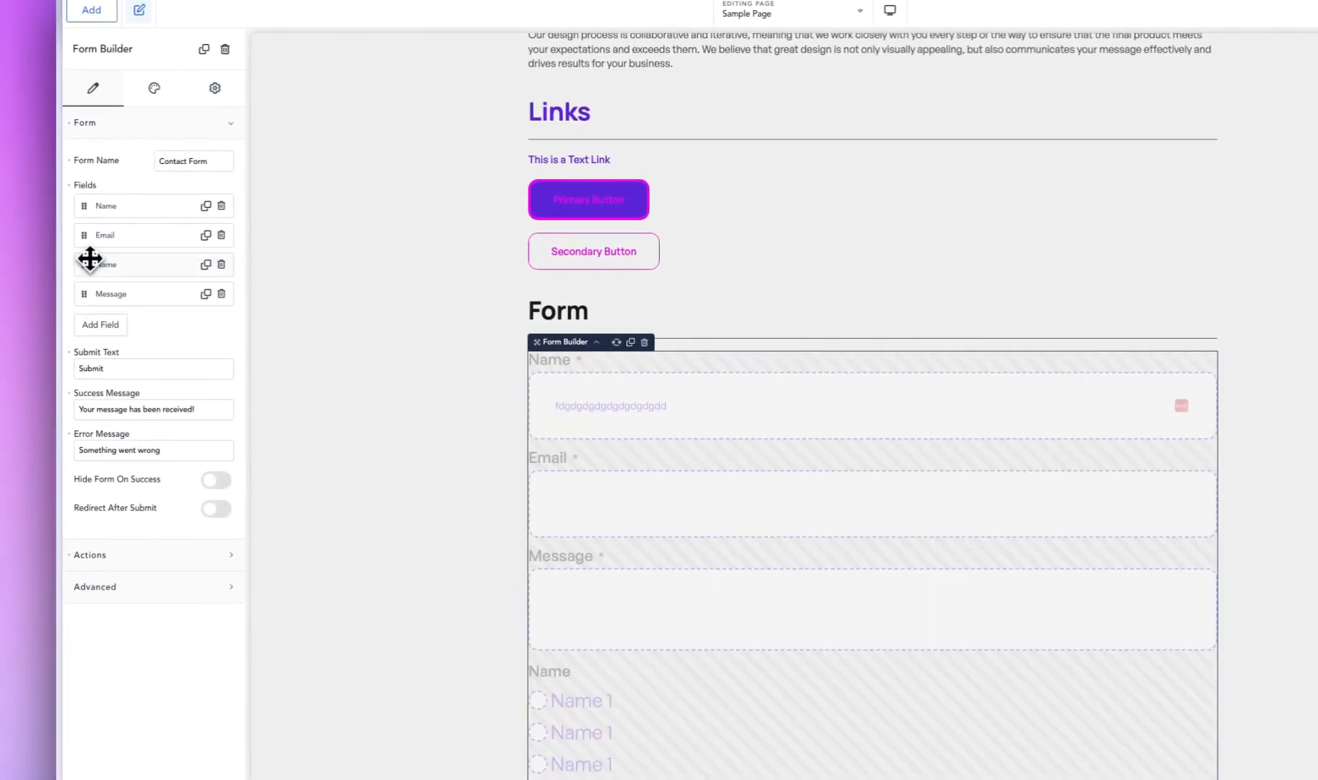
click(129, 211)
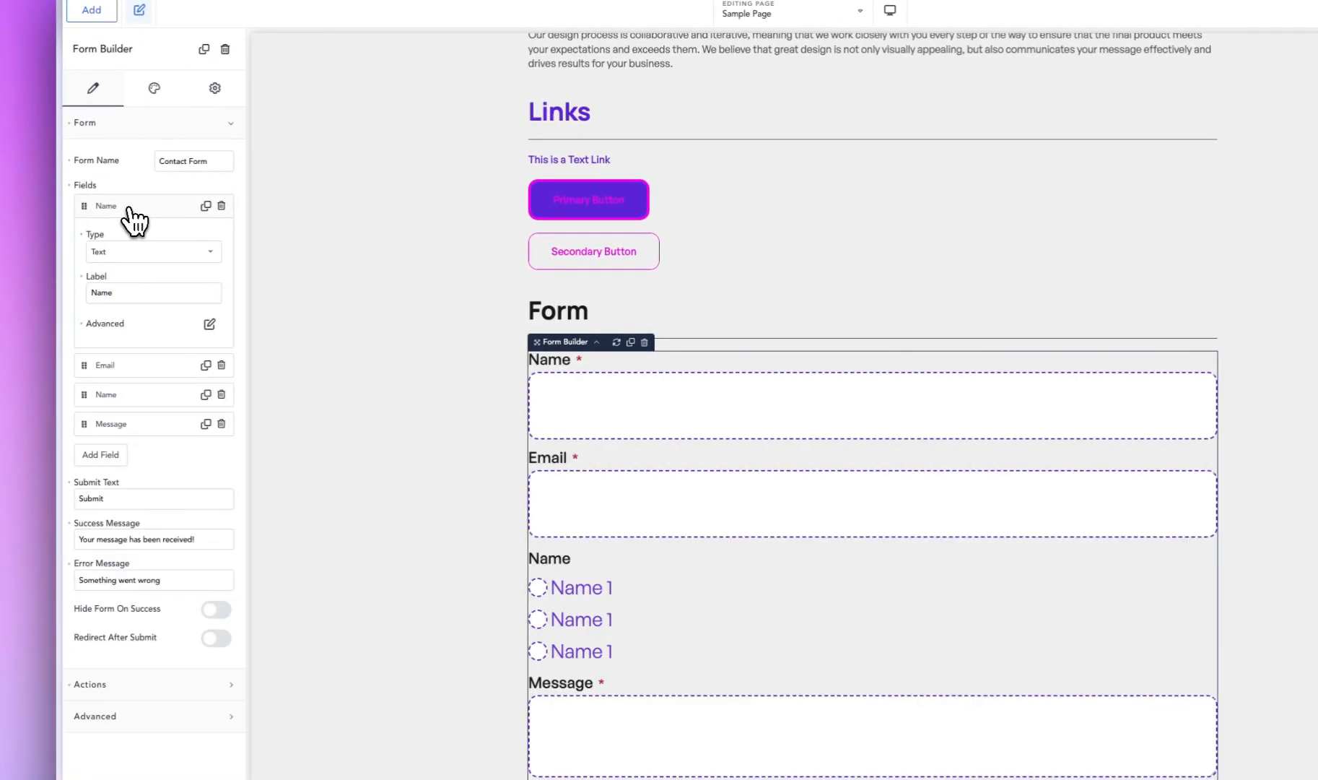
click(210, 325)
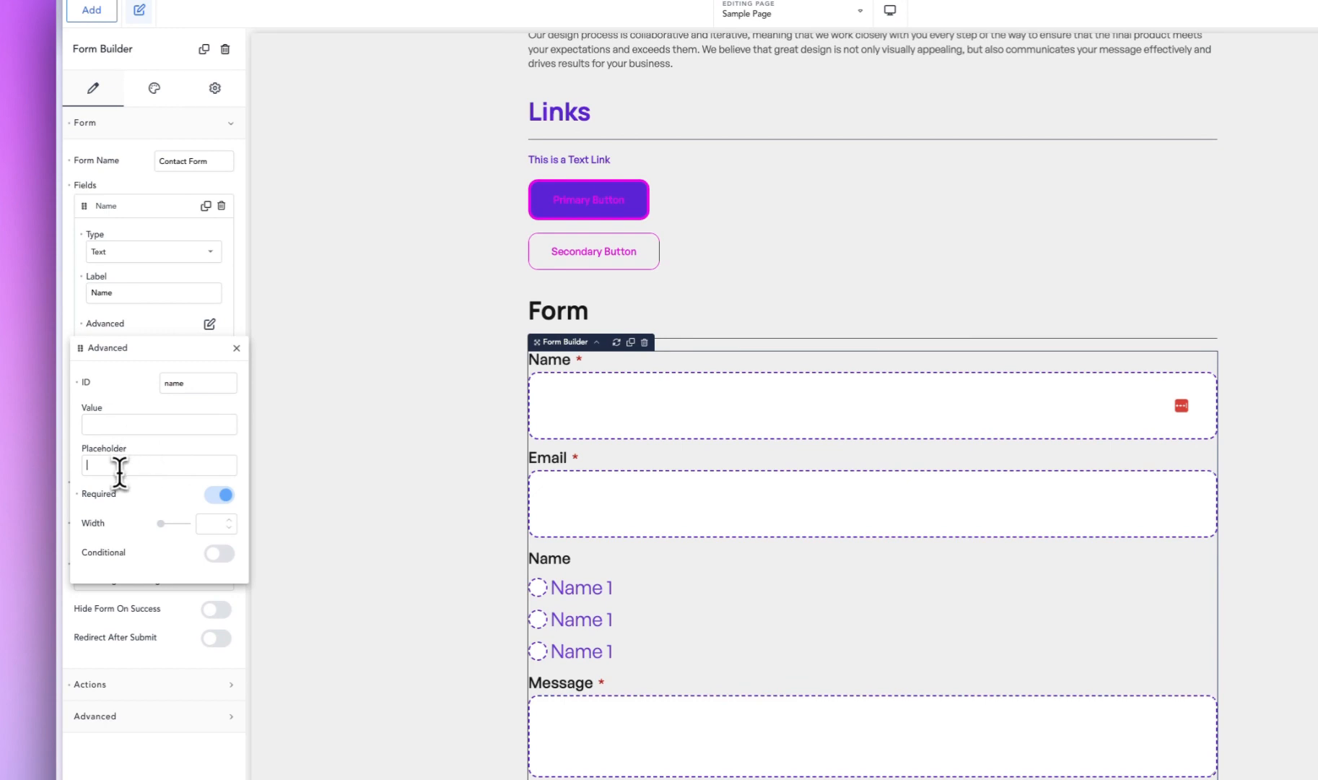
text(Place holder)
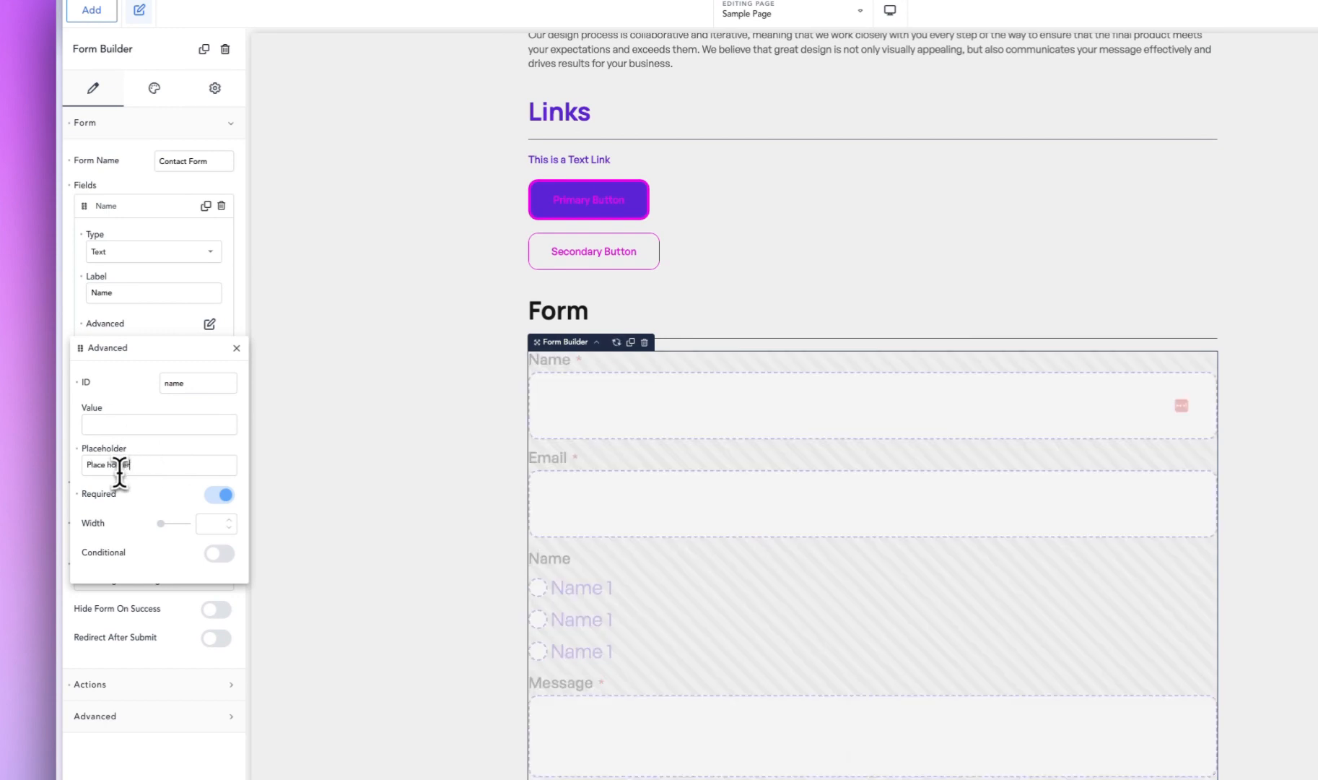
click(498, 465)
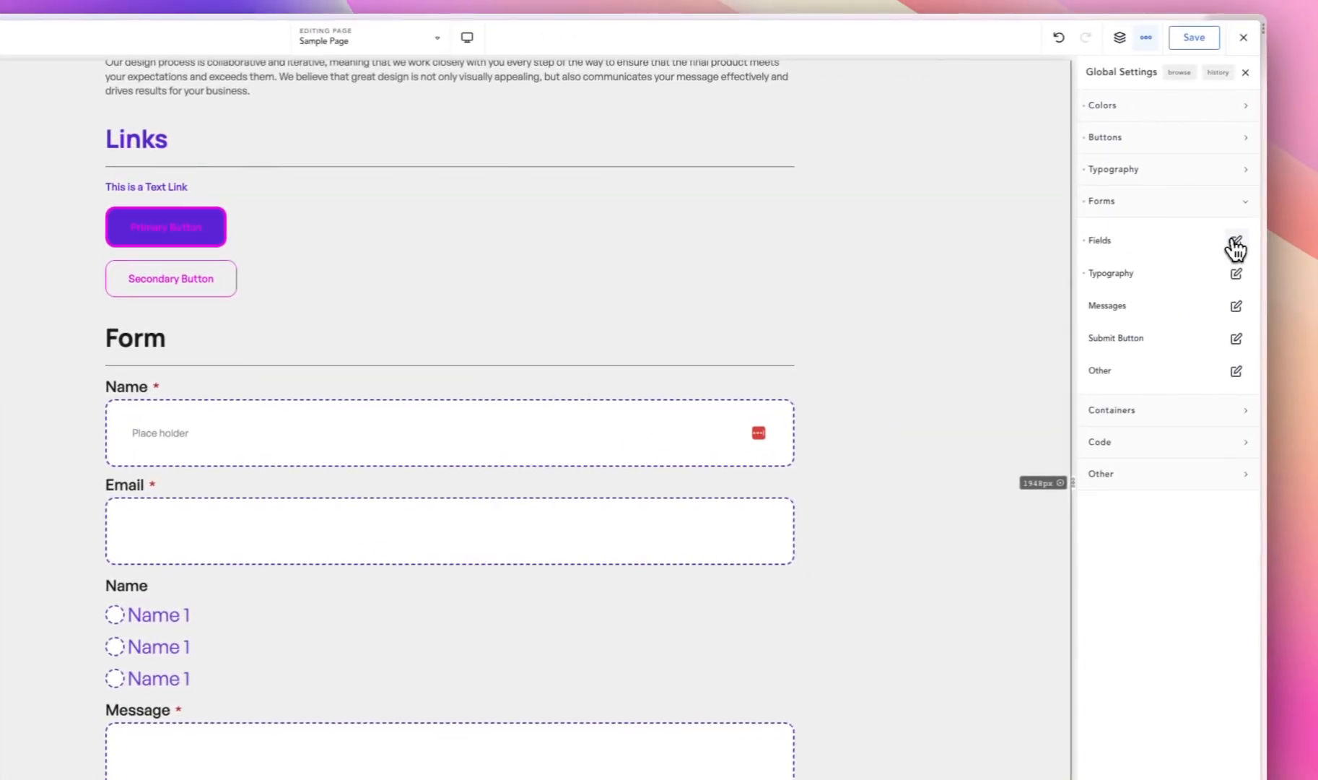
- Set the global form fields' placeholder color to the Links palette color
click(1233, 245)
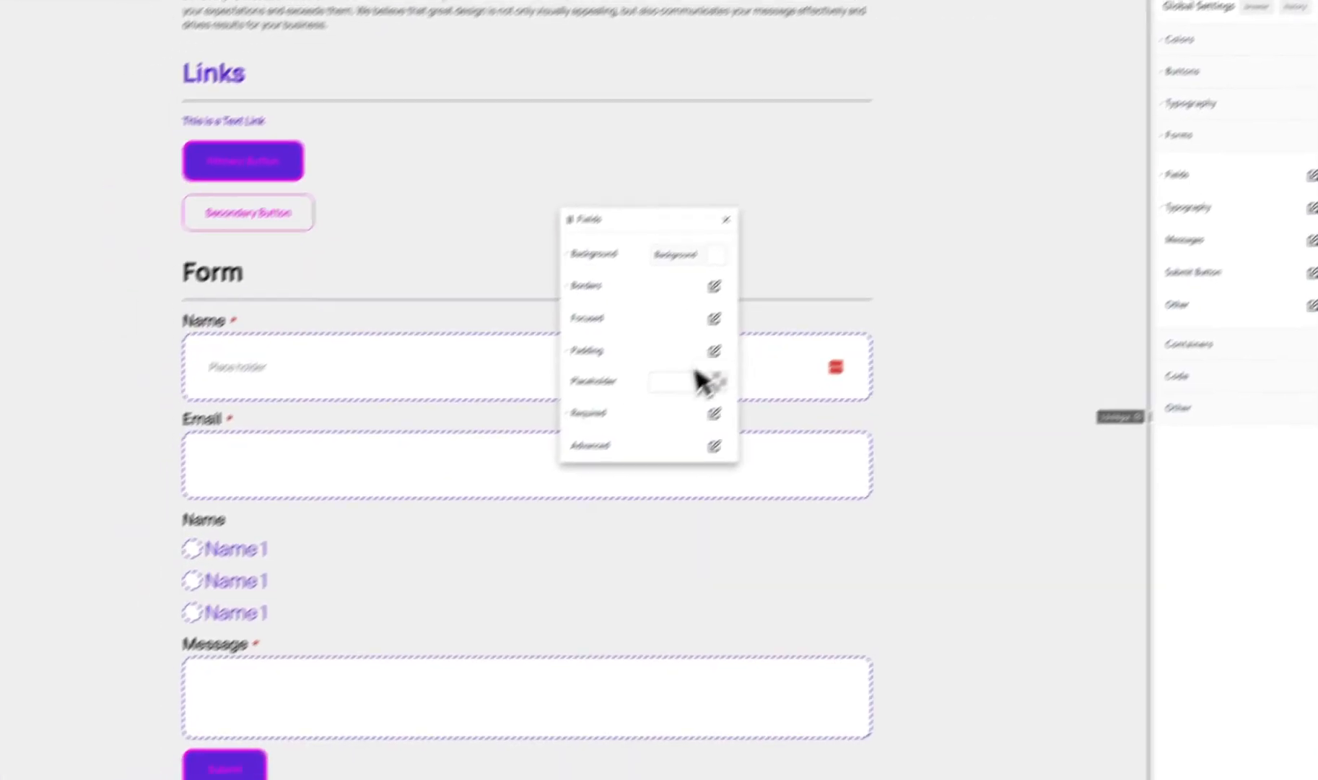
click(711, 380)
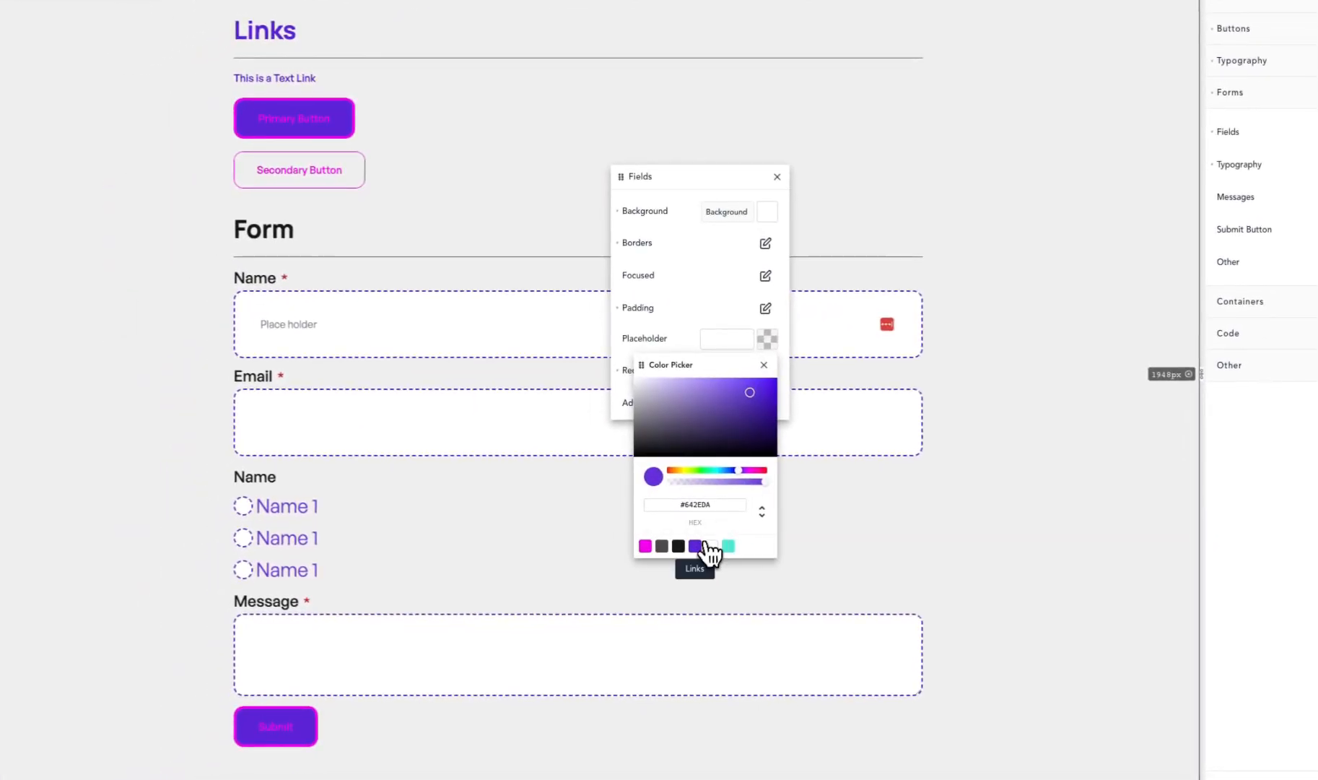
click(645, 588)
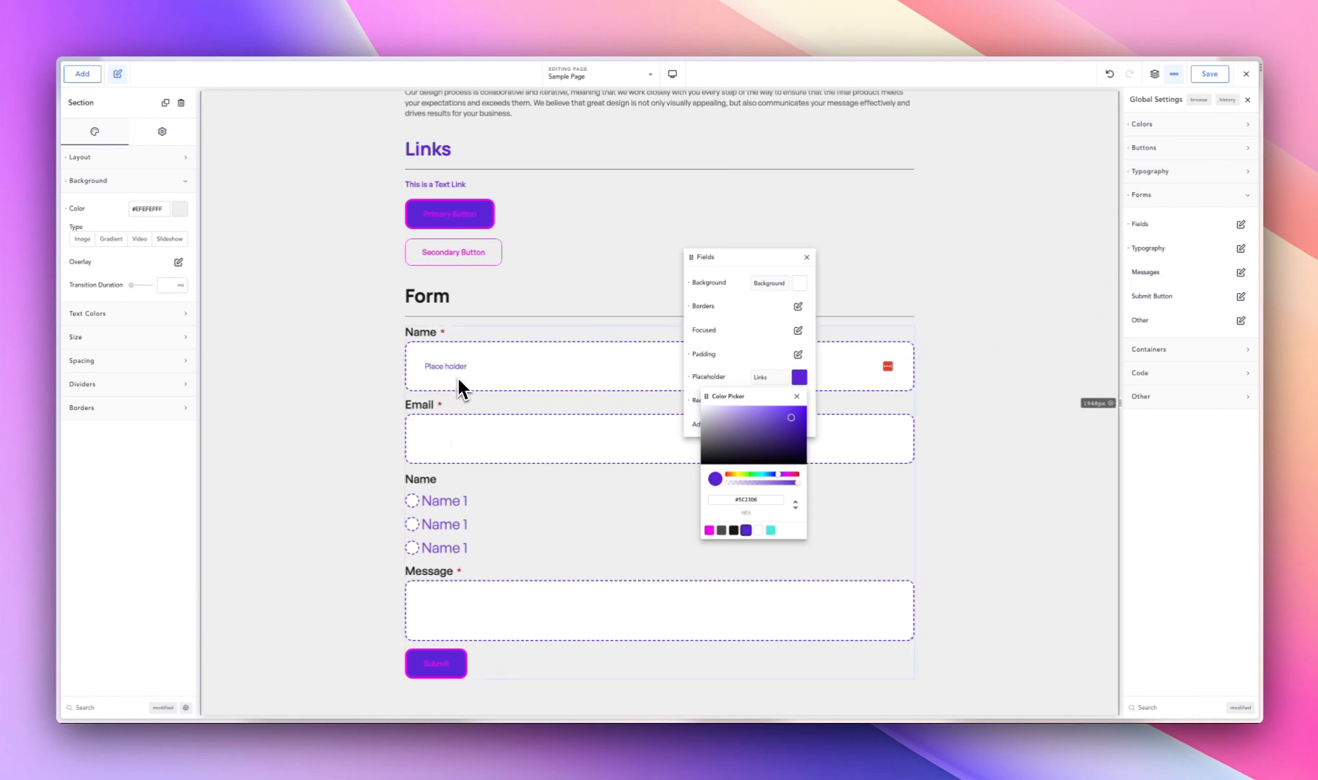
- Examine the global form Typography and Messages options, including message spacing, padding, error and success styles
click(1241, 248)
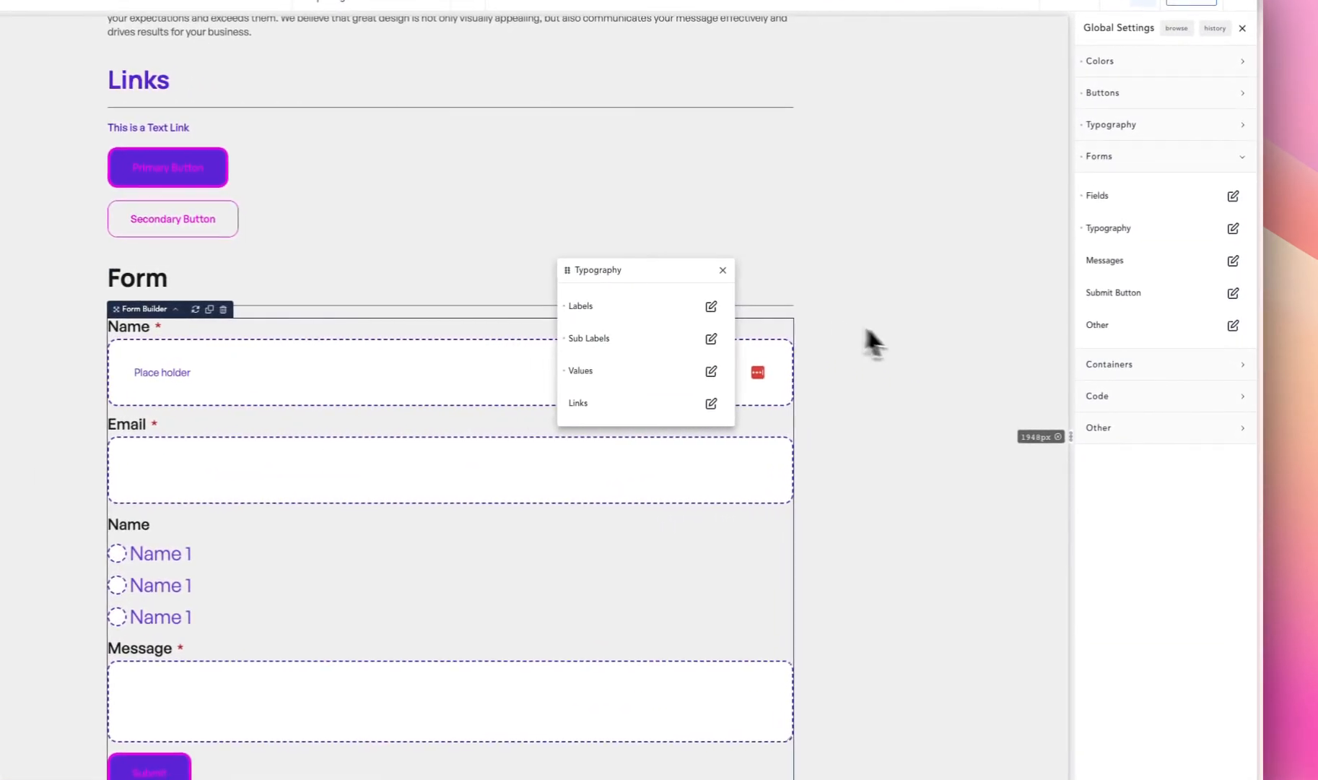
click(862, 279)
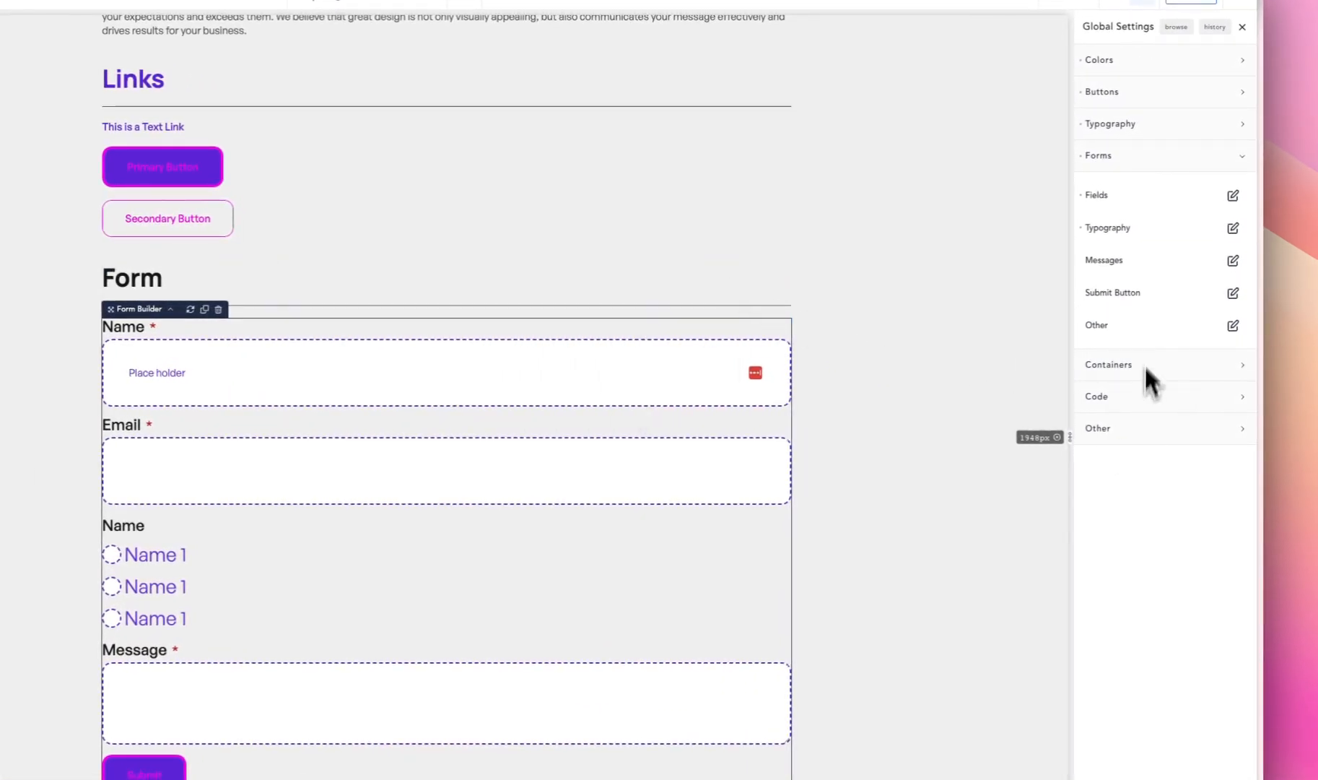
click(1233, 260)
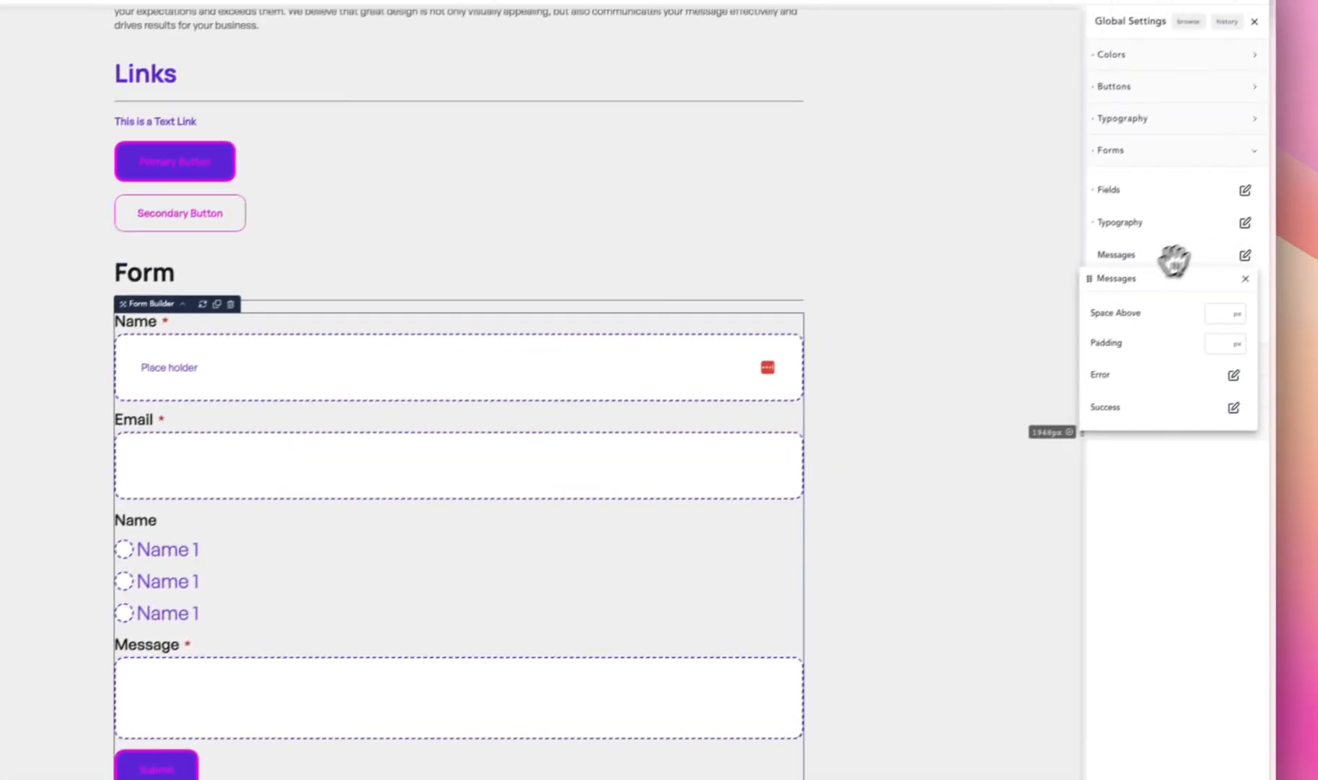
drag(1170, 278, 646, 220)
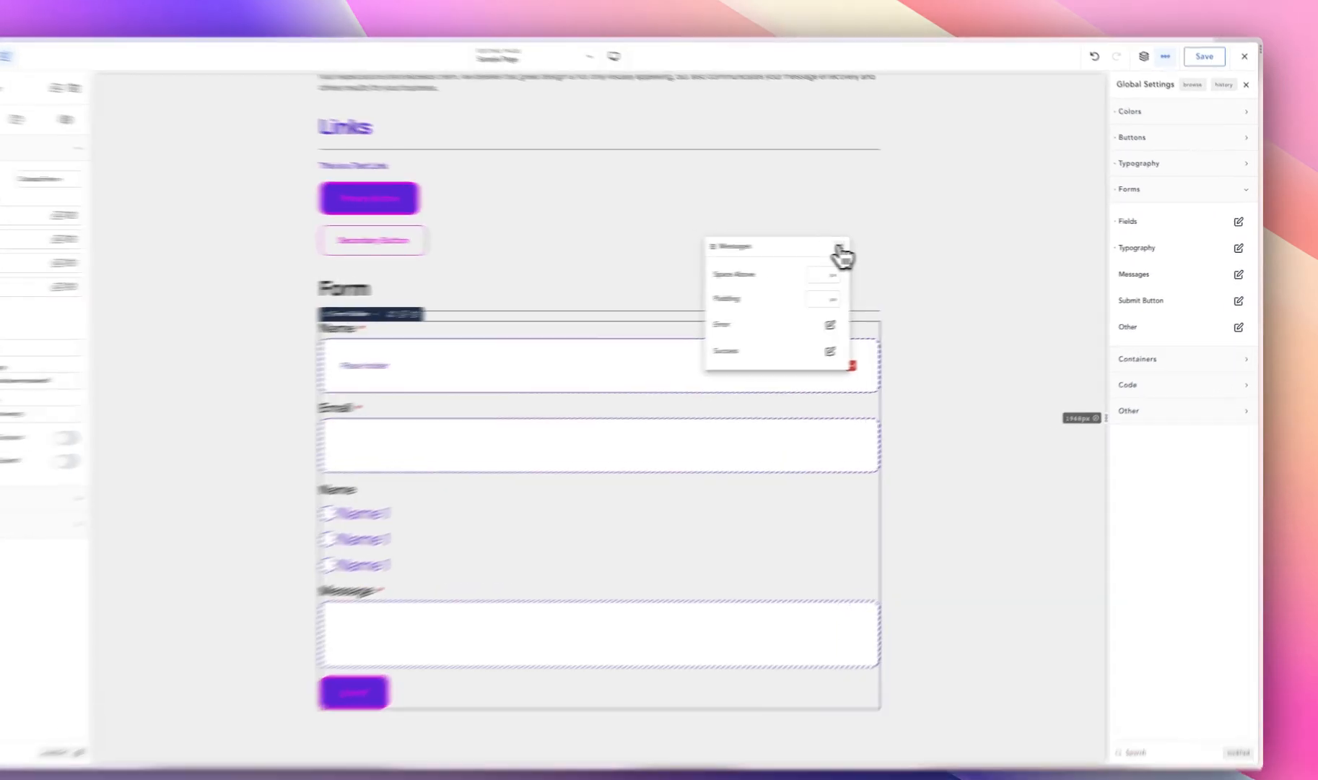
click(878, 247)
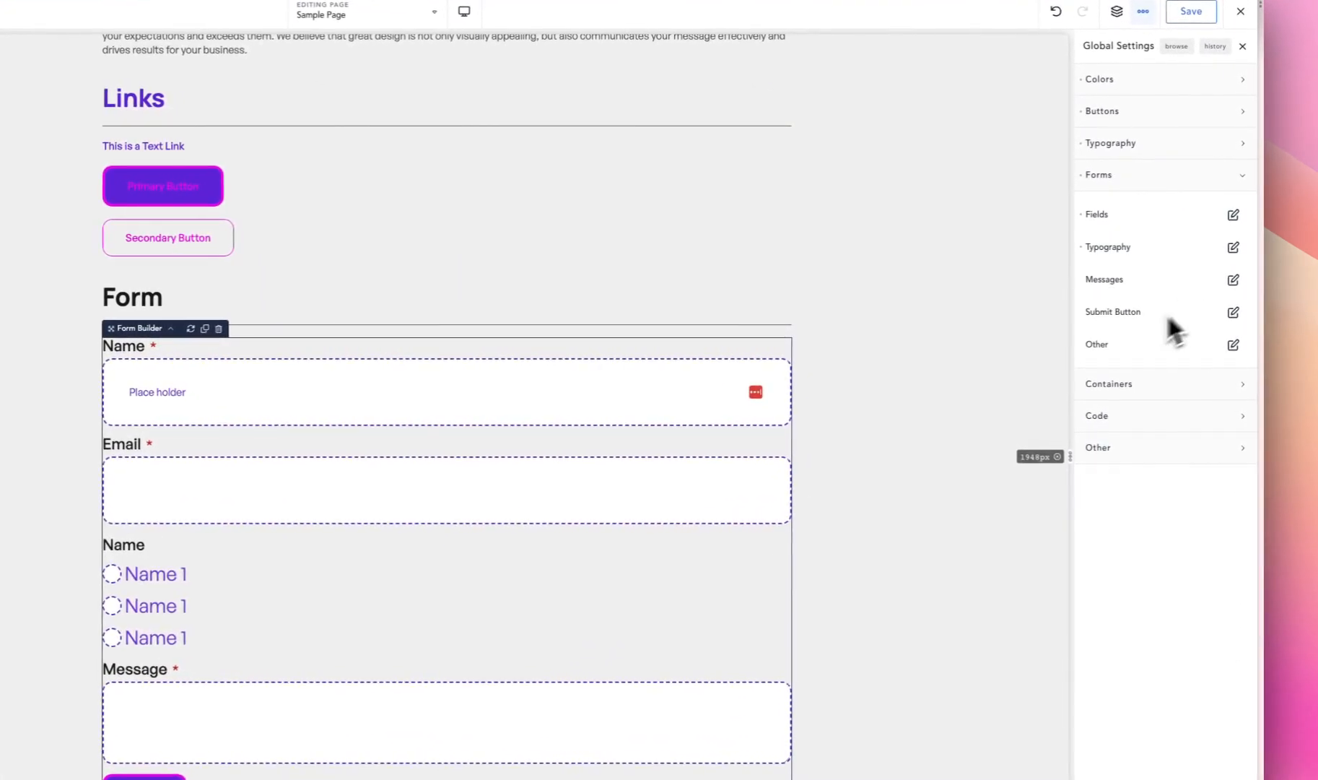
- Set the global form submit button to Full Width alignment with the Aqua palette color as its background
click(1233, 313)
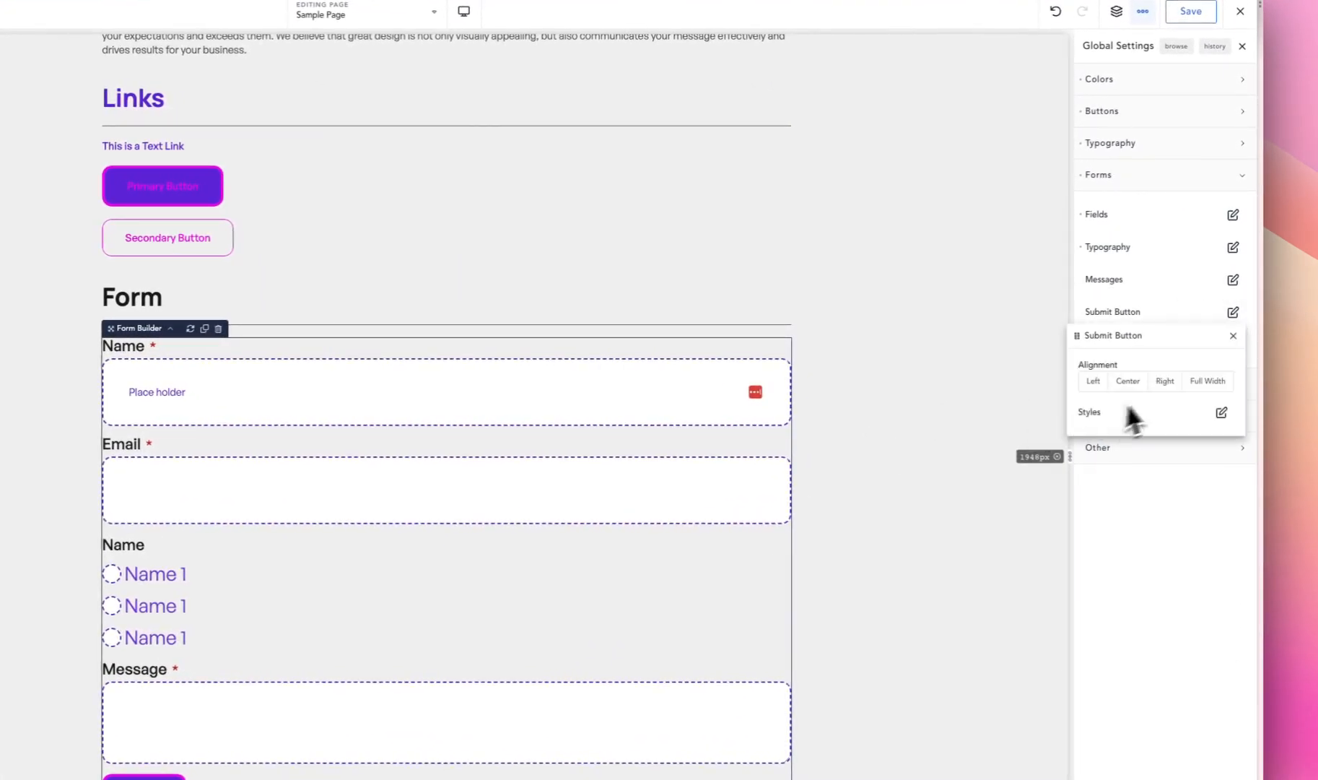
drag(1170, 345, 771, 276)
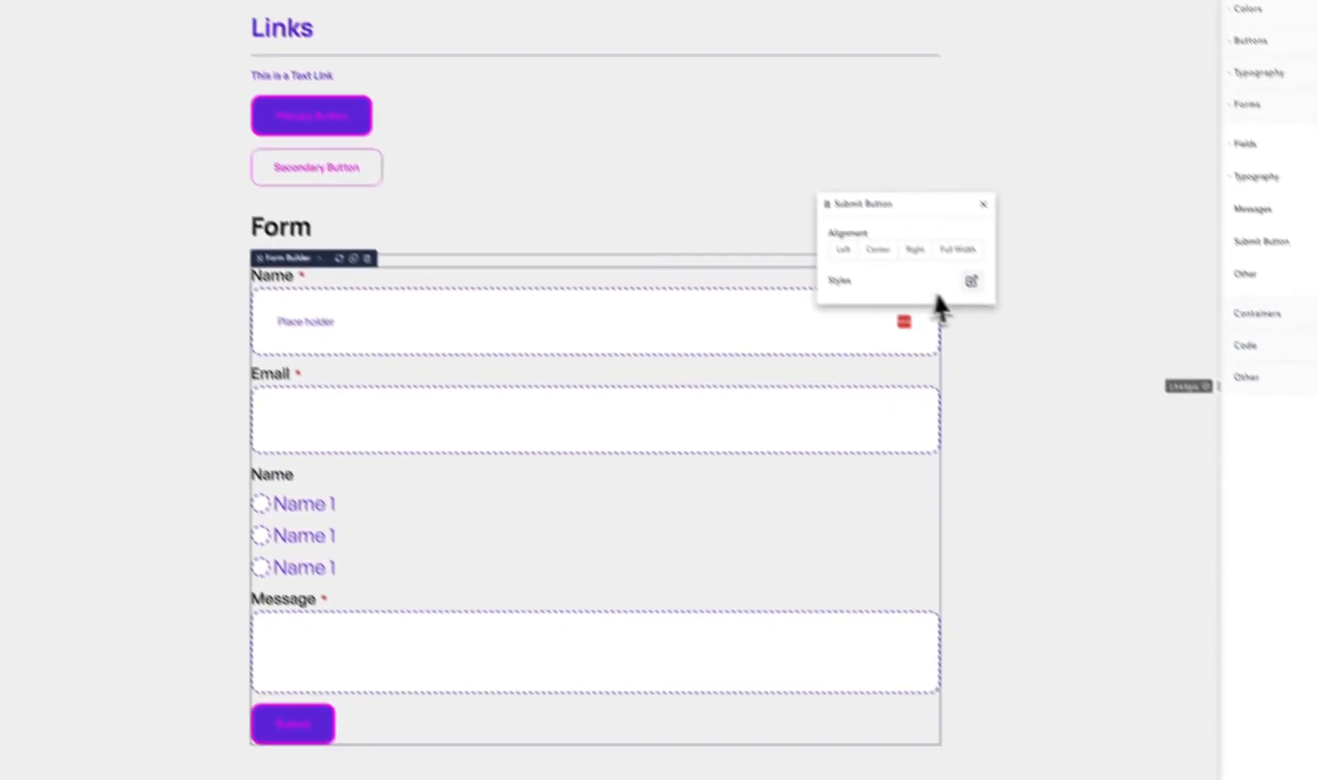
click(931, 219)
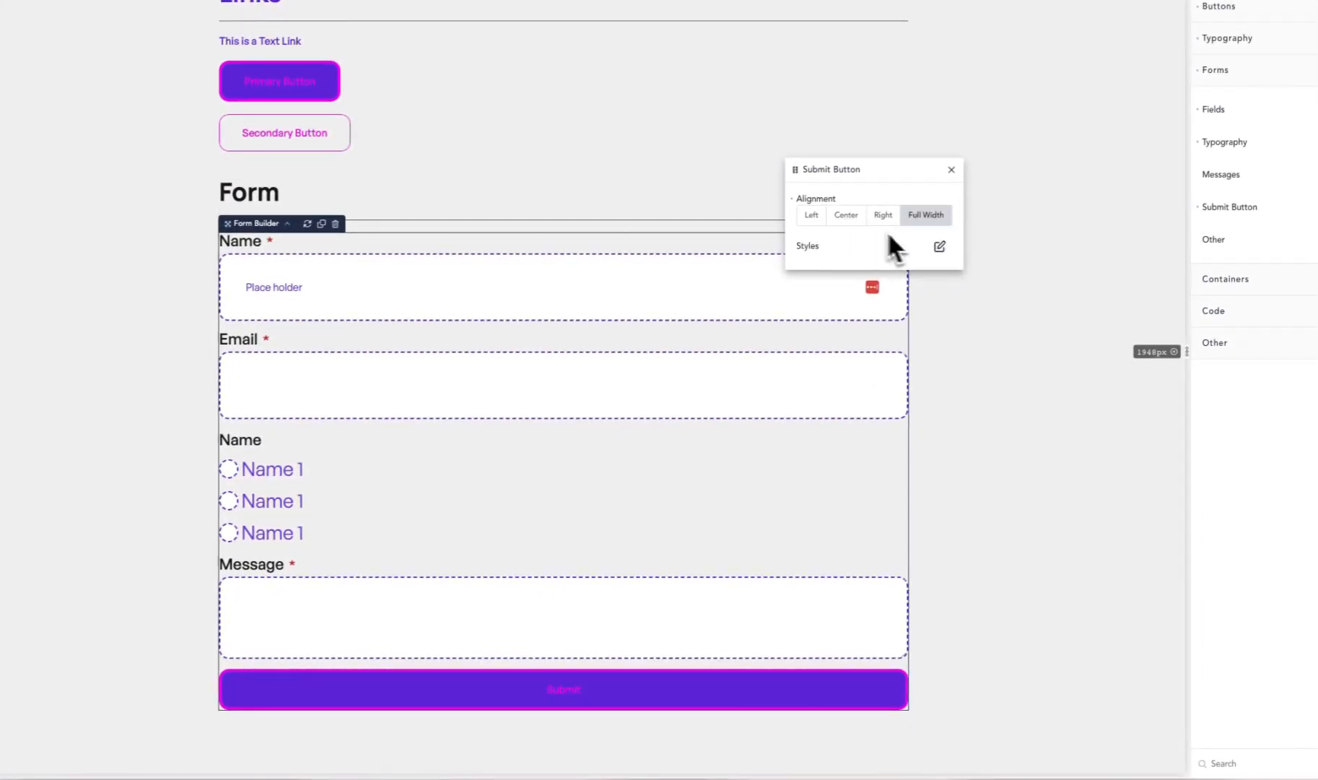
click(940, 248)
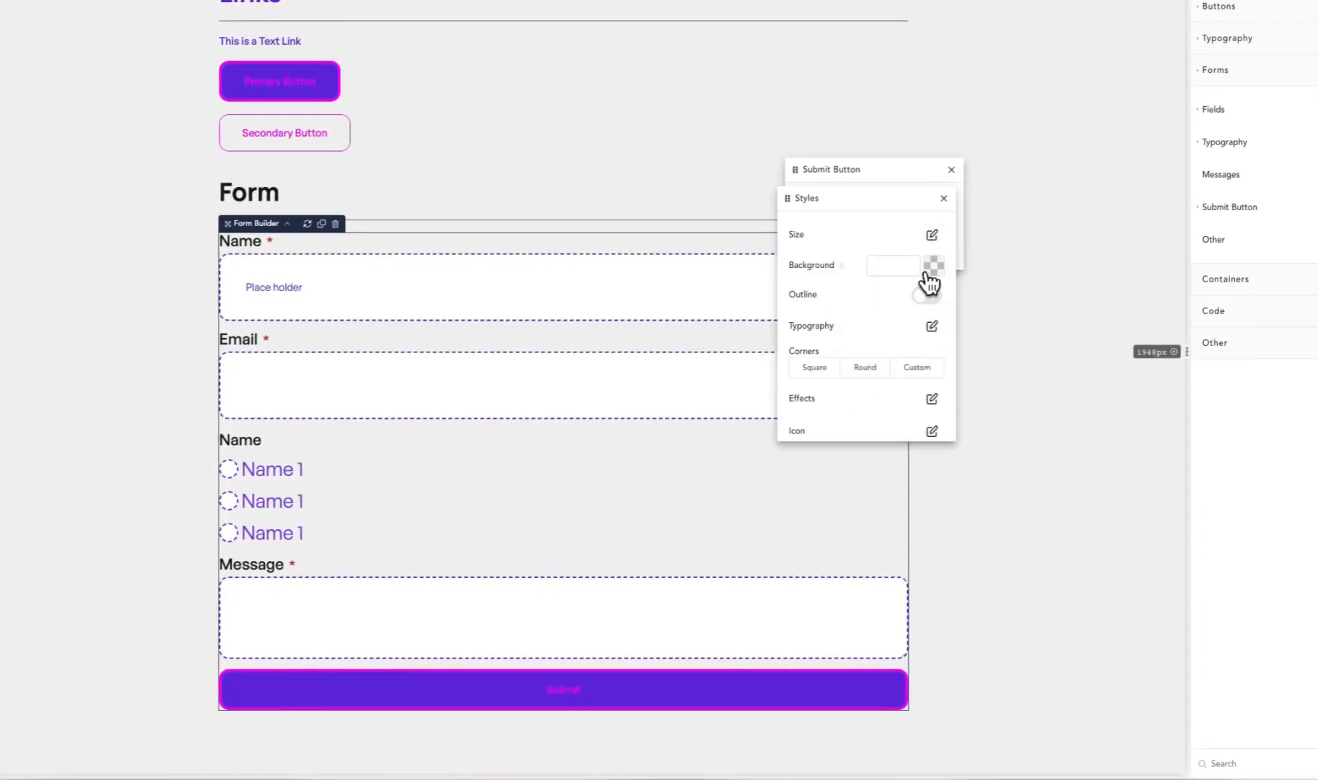
click(932, 268)
click(895, 472)
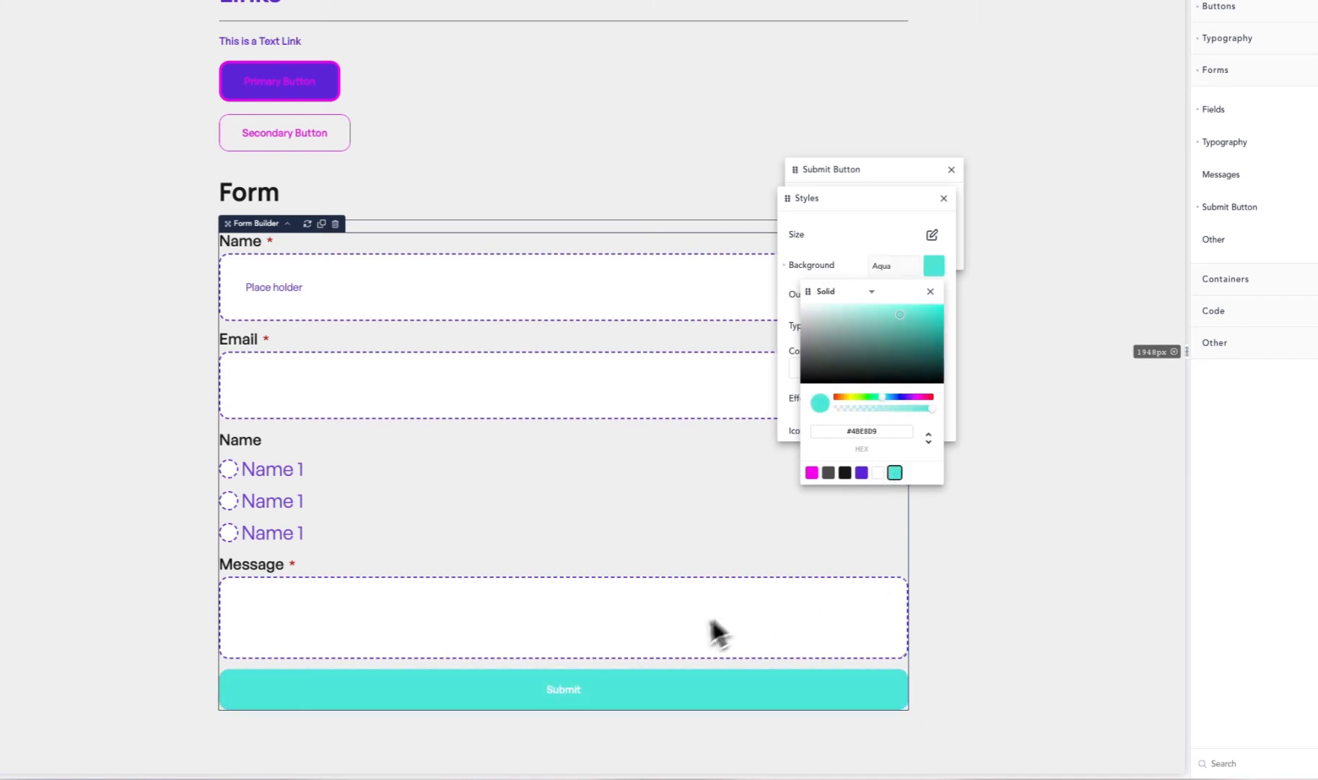
- Enable the submit button's outline and set the outline color to the Links palette color
click(875, 273)
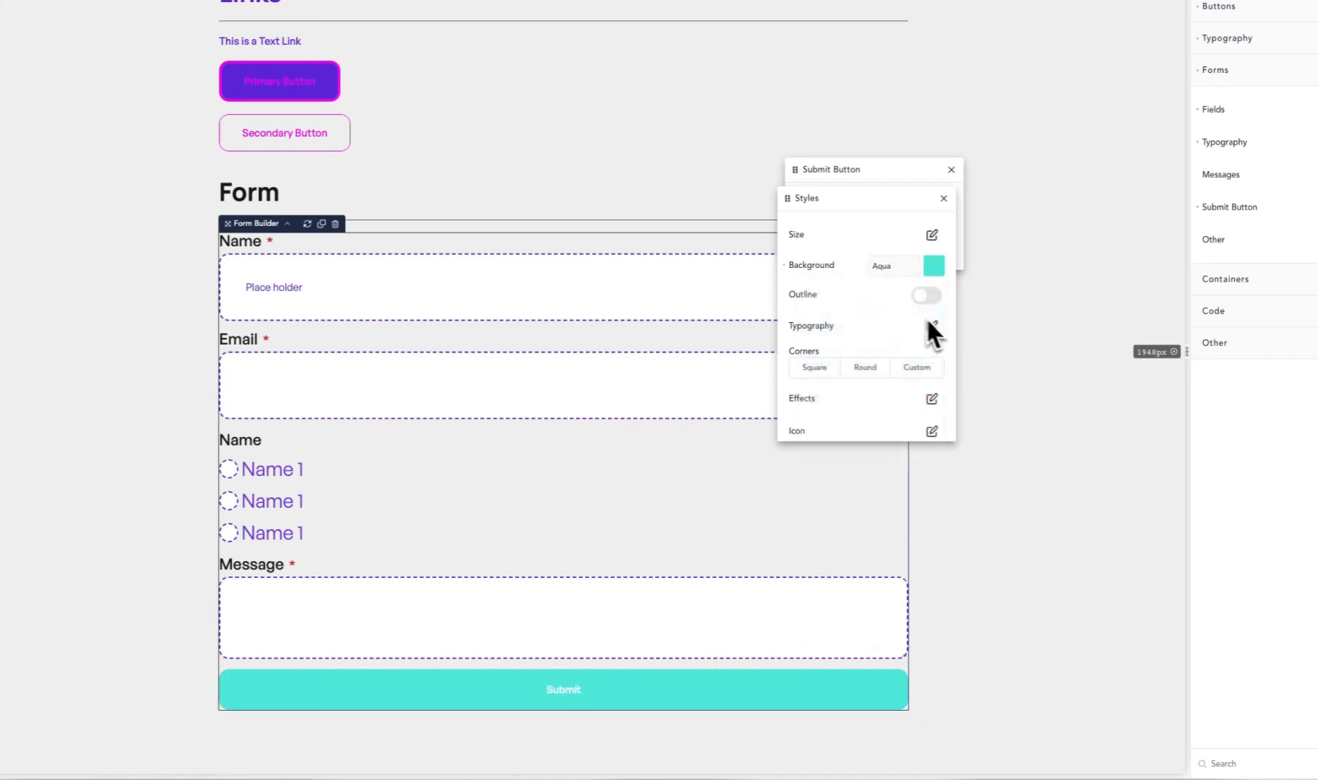
click(929, 297)
click(934, 324)
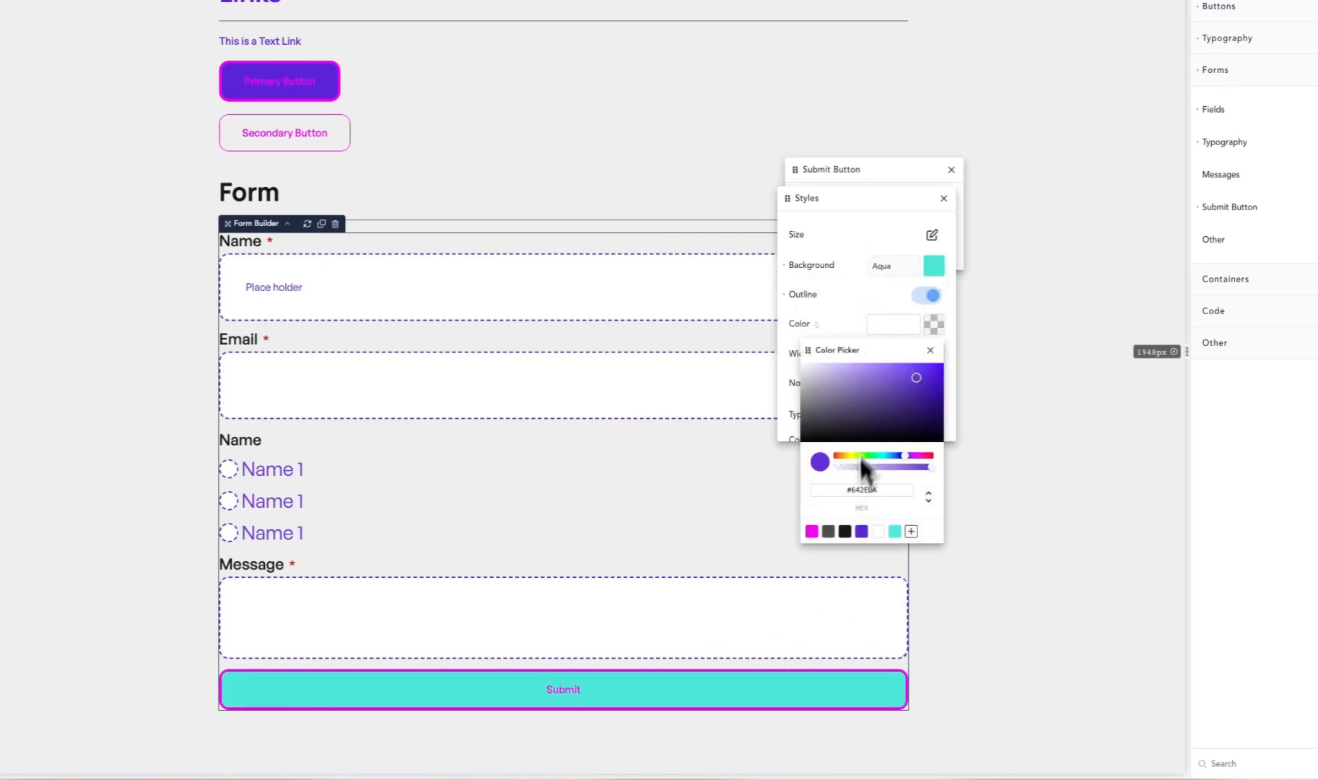
click(861, 531)
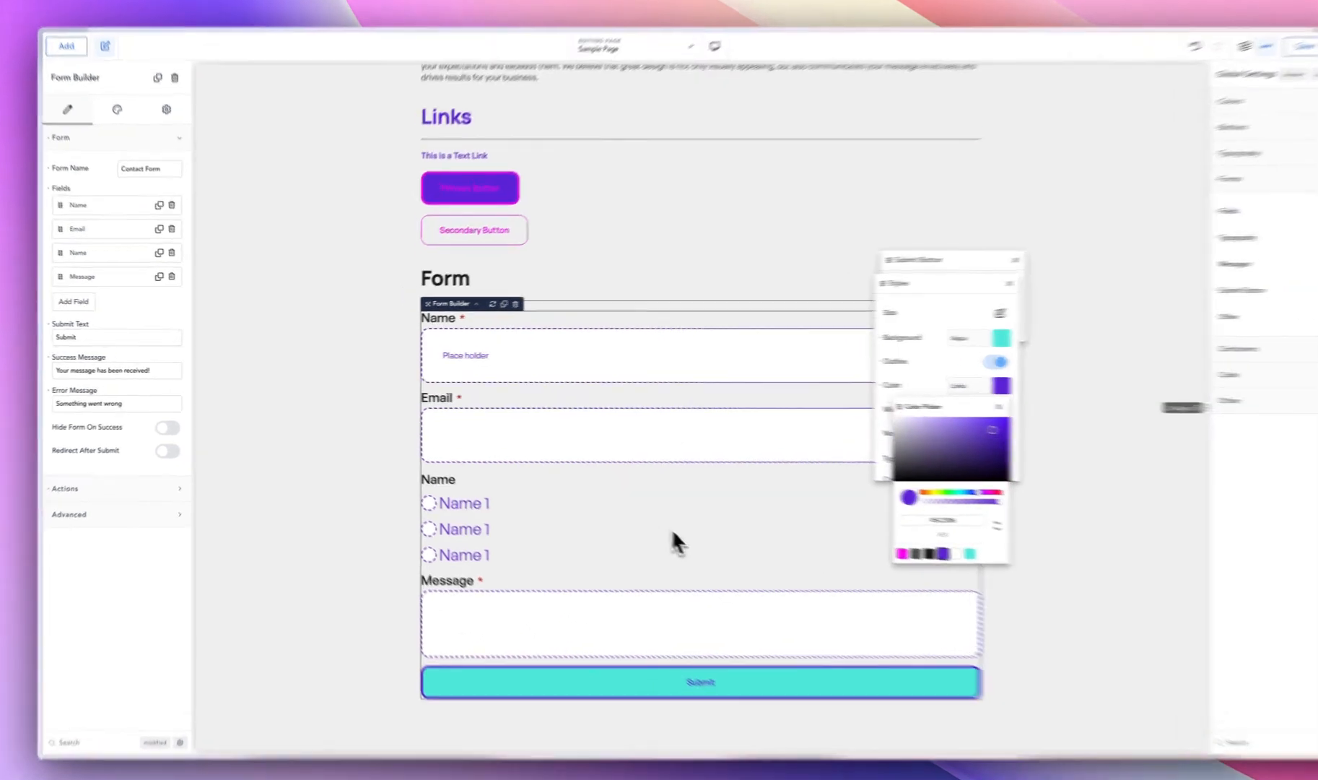
click(634, 514)
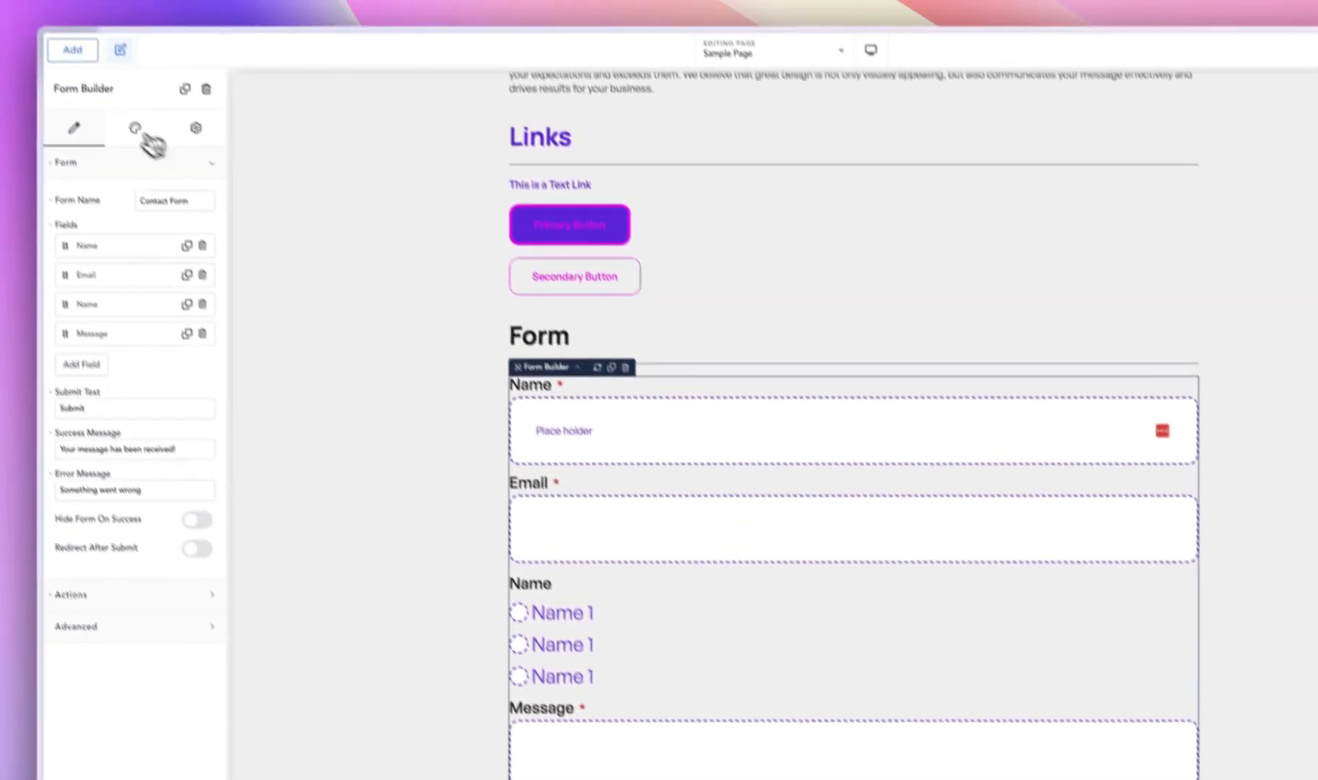
- Examine the Form Builder element's own form design options and the global form Stepper settings
click(88, 53)
click(58, 120)
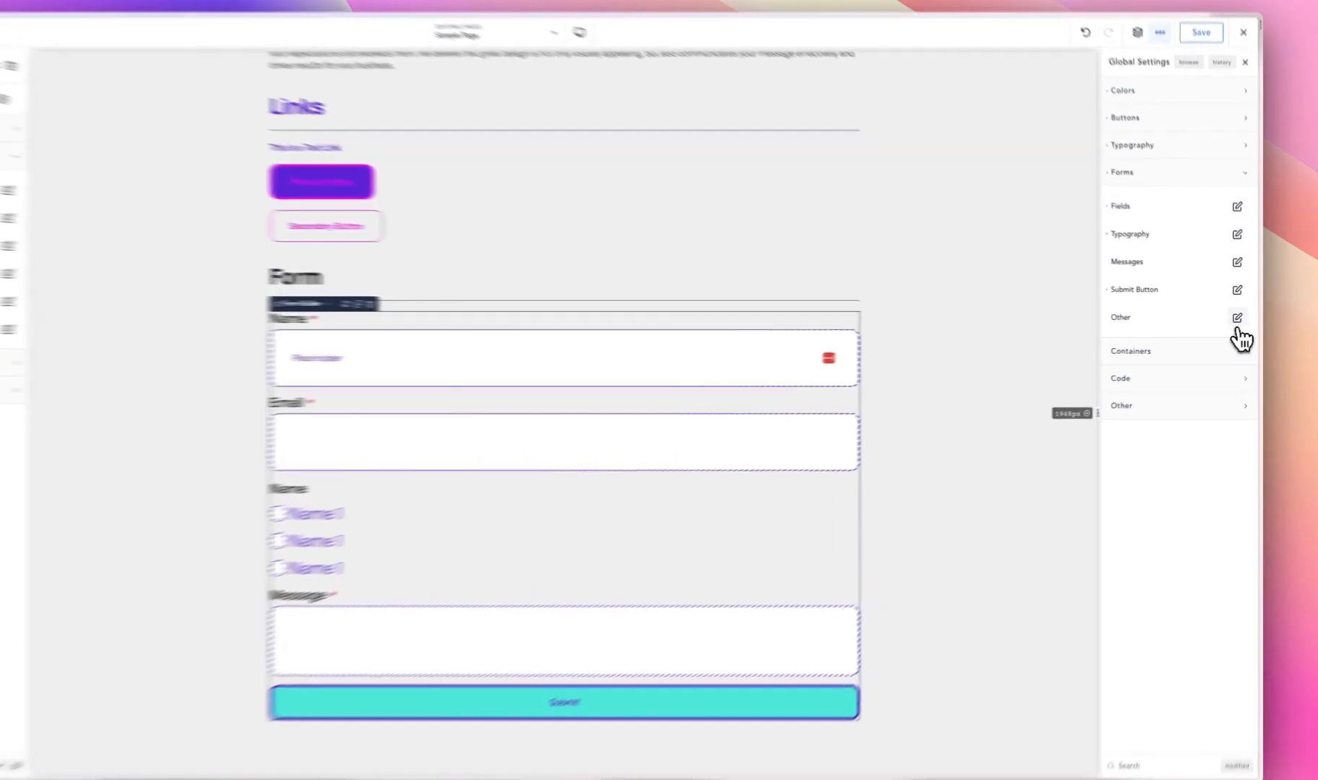
click(1241, 320)
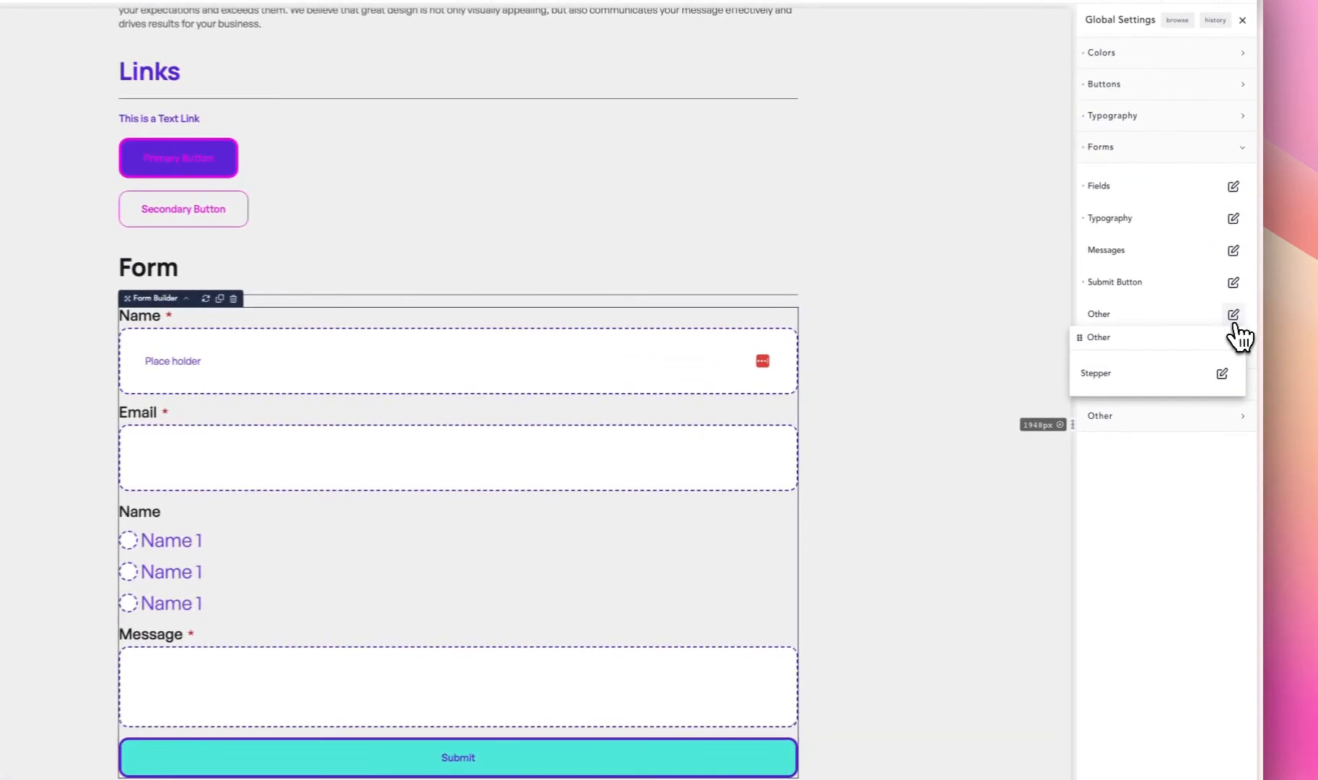
click(1222, 375)
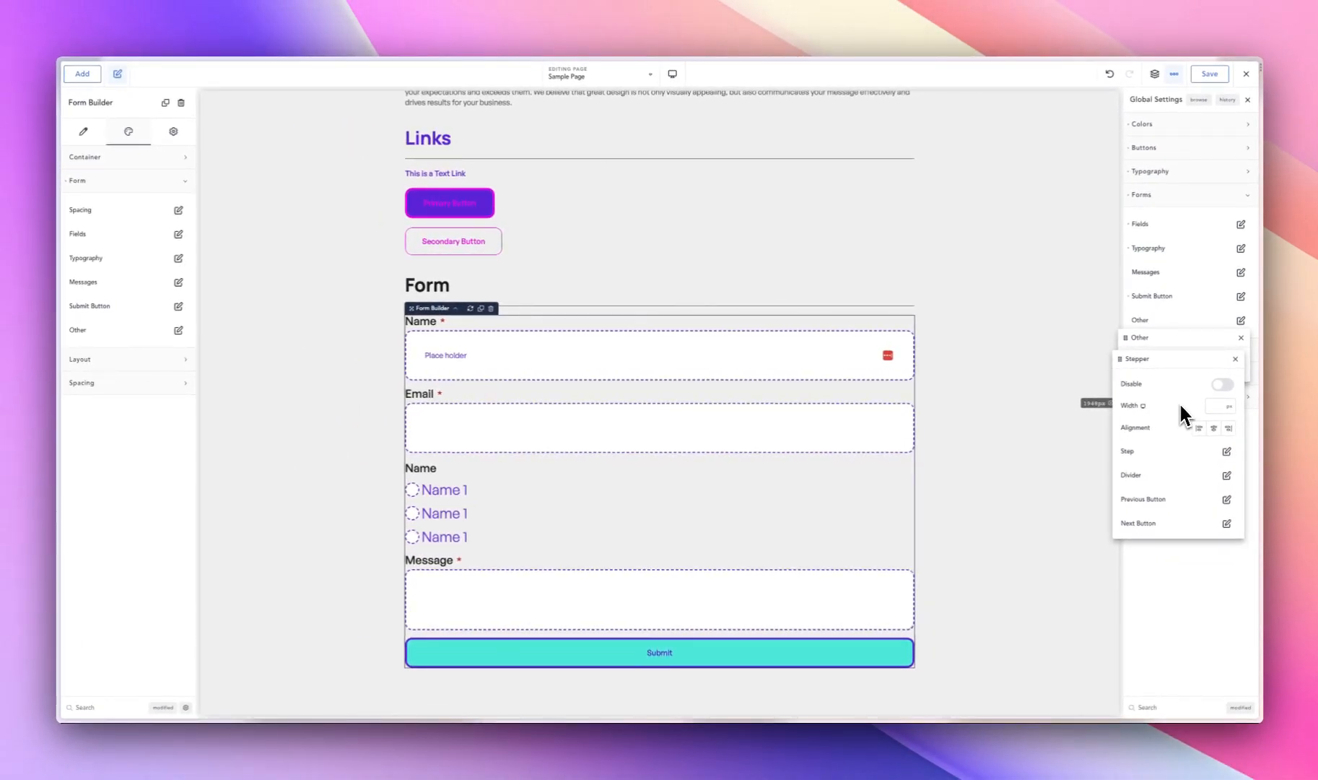
click(1191, 319)
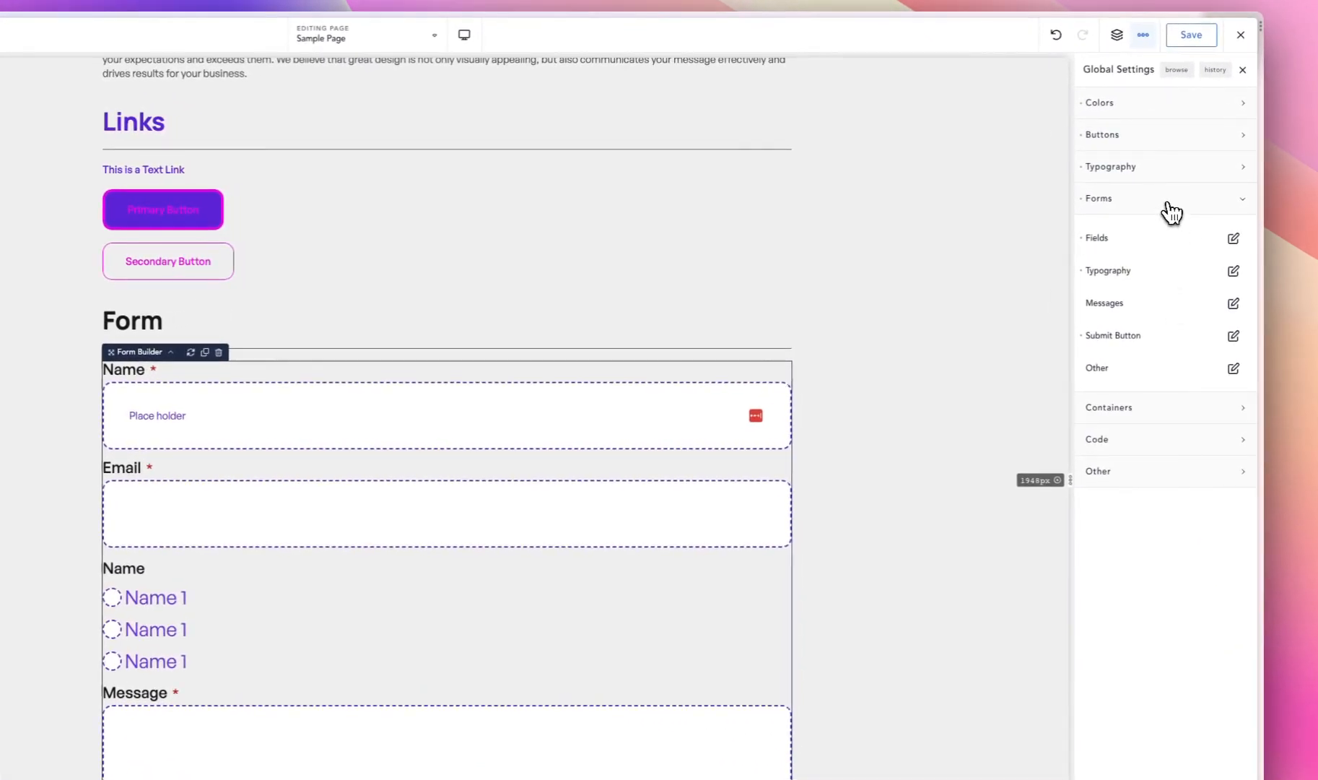
click(1171, 212)
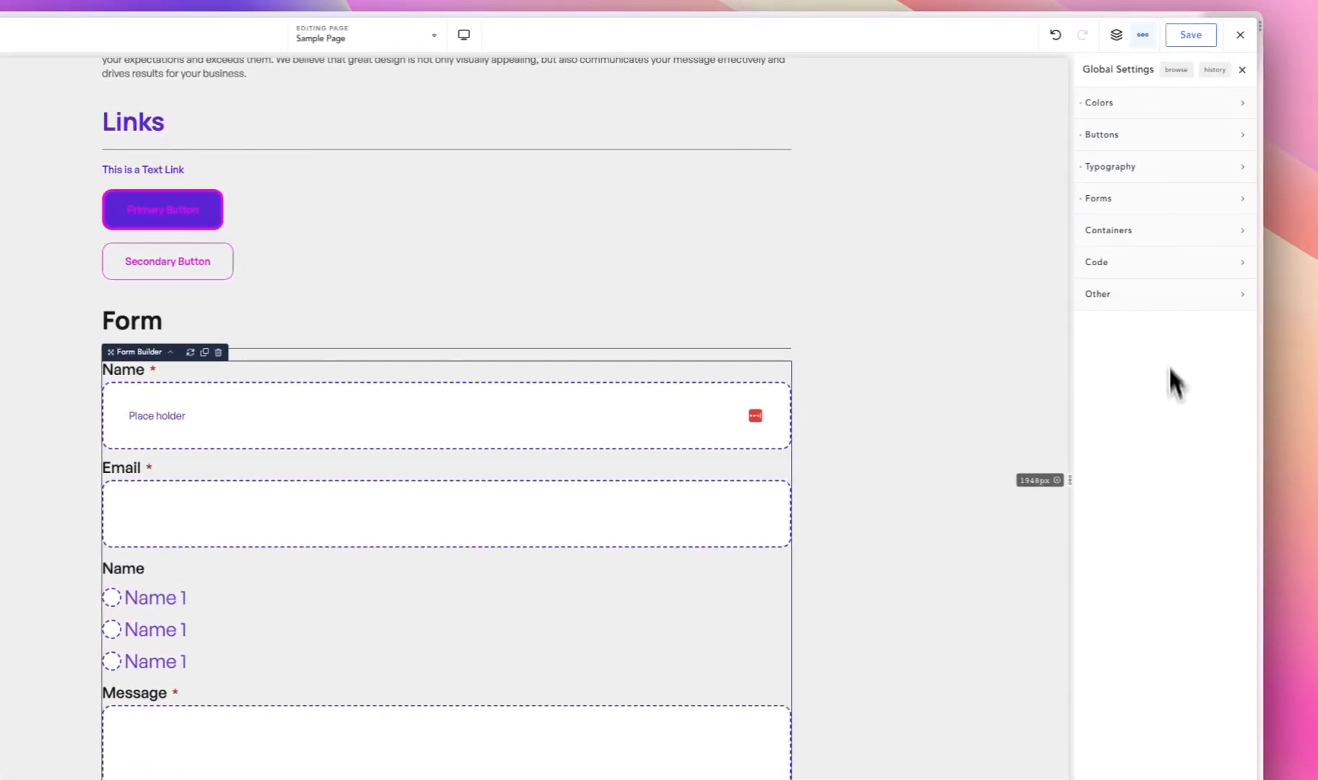
- Set the global container width for sections to 1440 px
click(1130, 232)
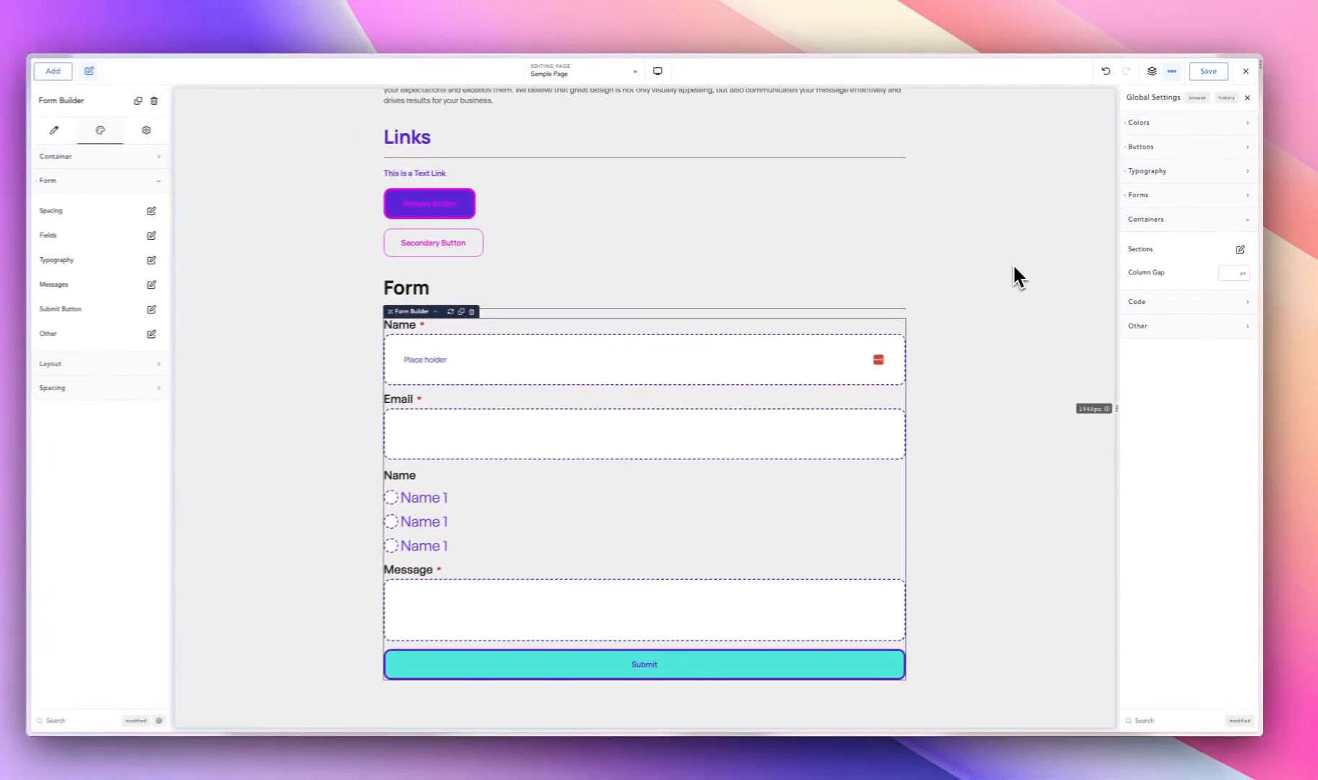
scroll(934, 290, up, 15)
scroll(1017, 260, up, 3)
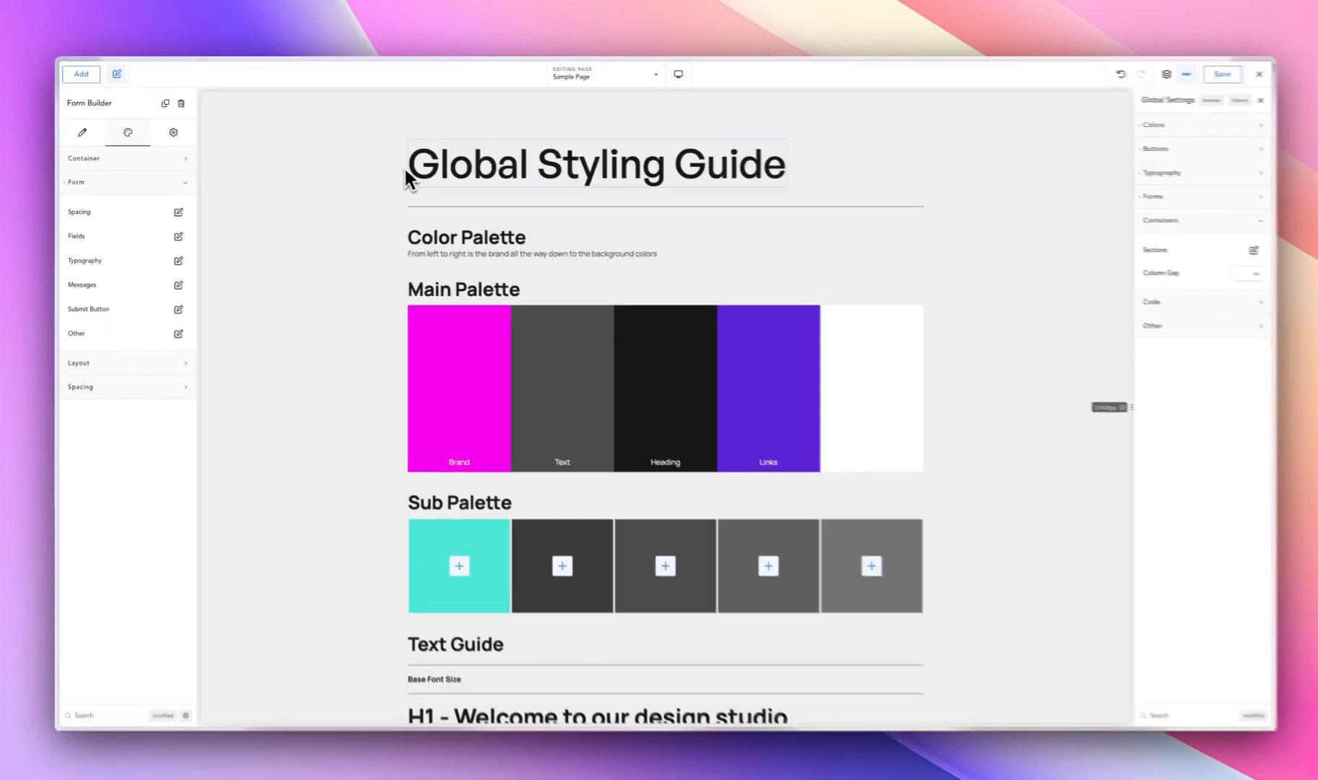
click(410, 167)
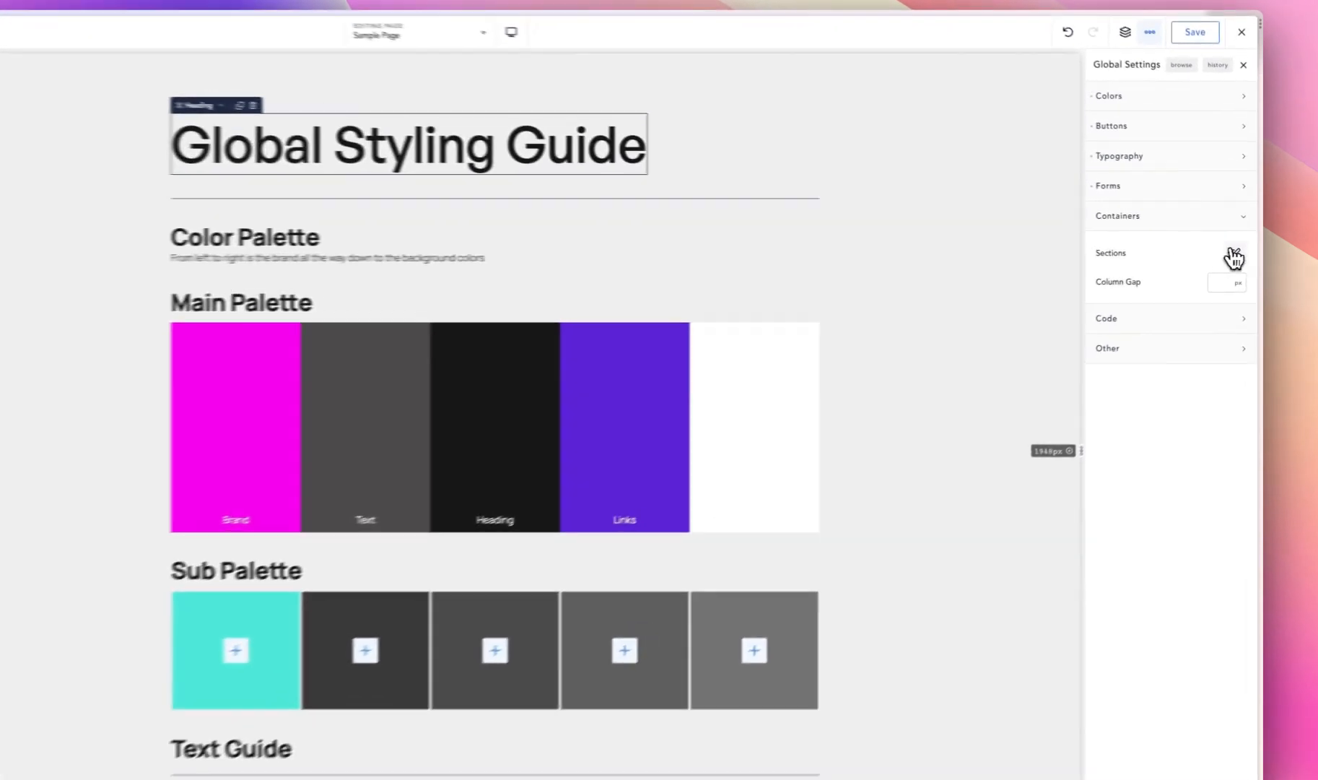
click(1241, 248)
click(1208, 313)
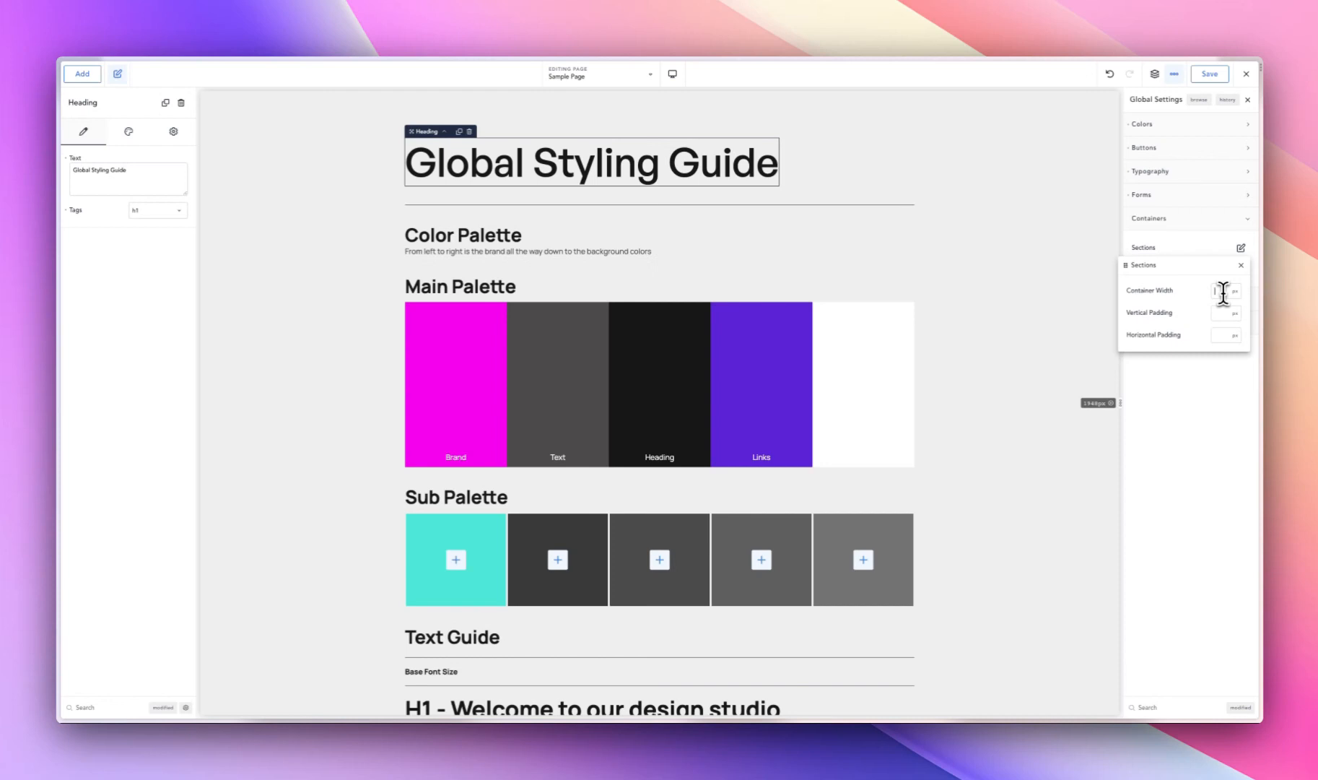
text(1400)
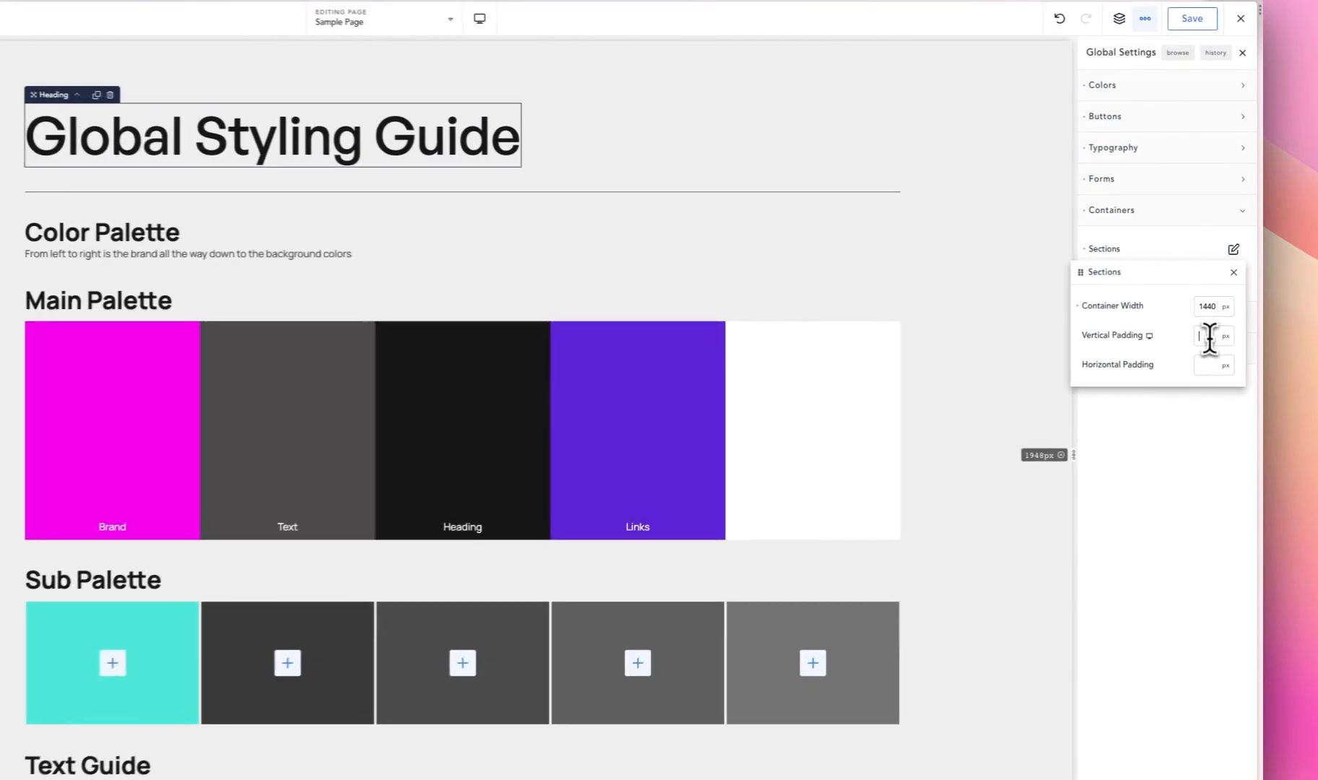
click(1225, 313)
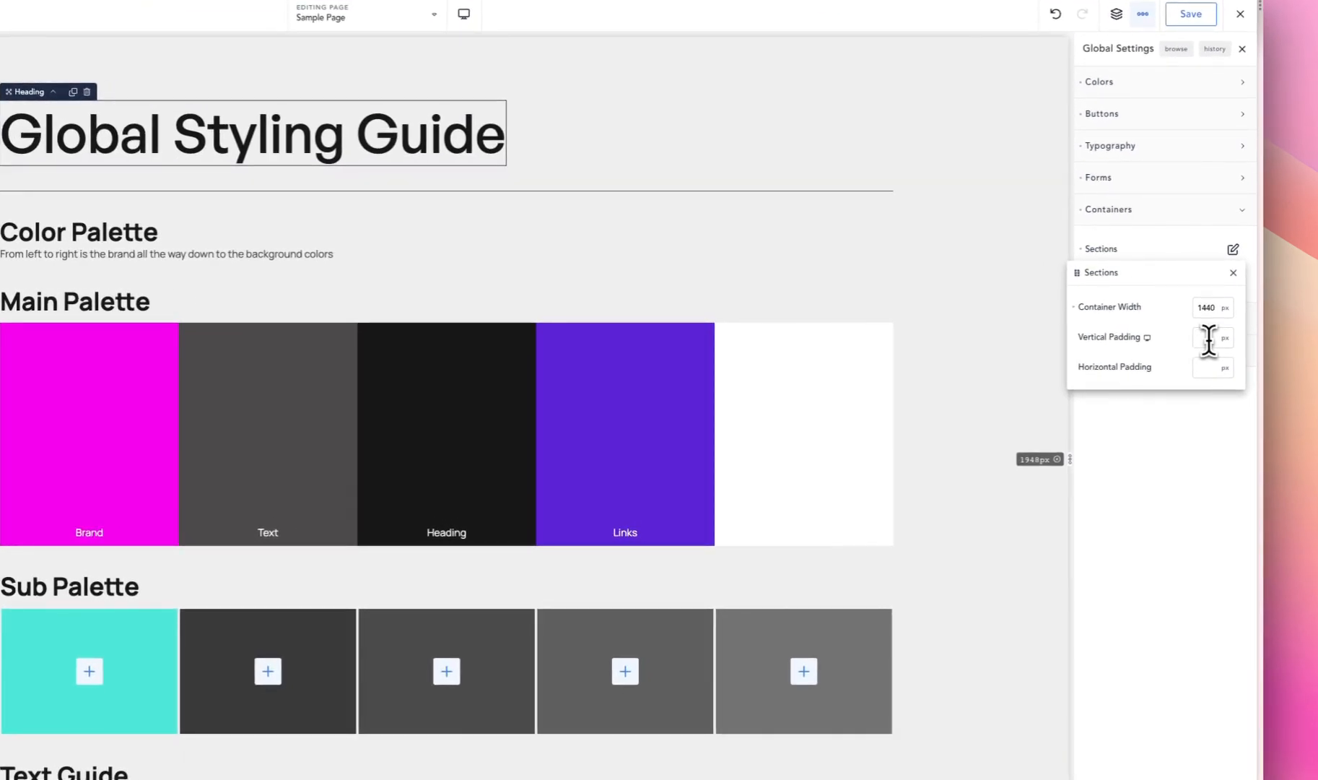
- Set the global vertical padding for sections to 45 px
text(30)
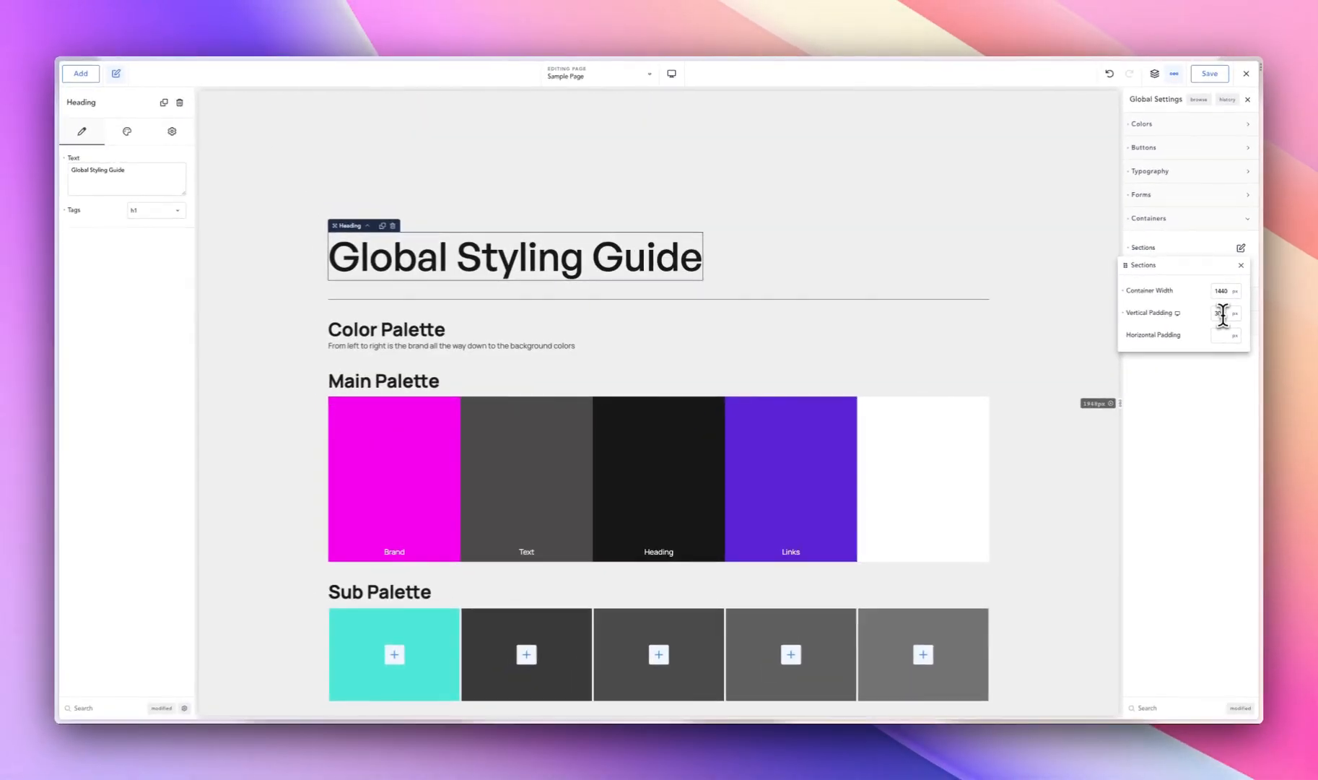
text(0)
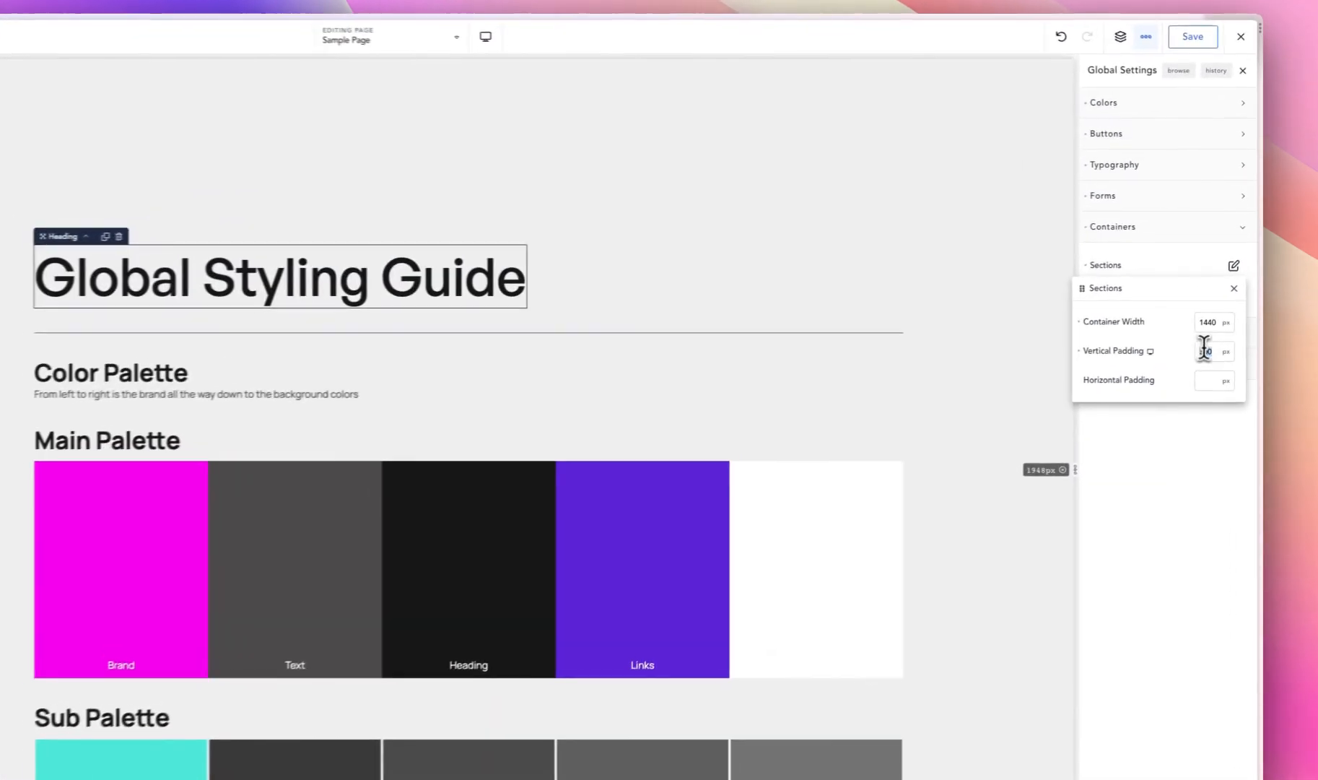
text(45)
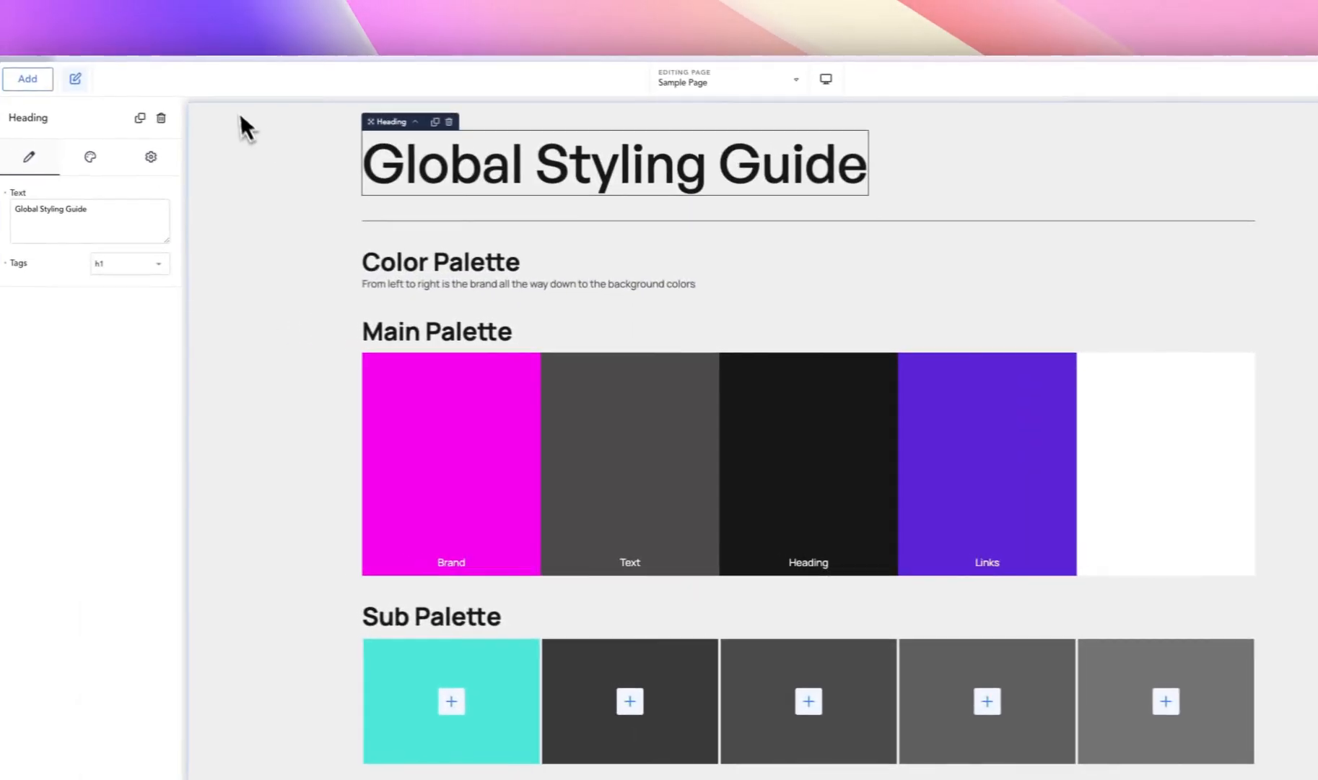
click(290, 148)
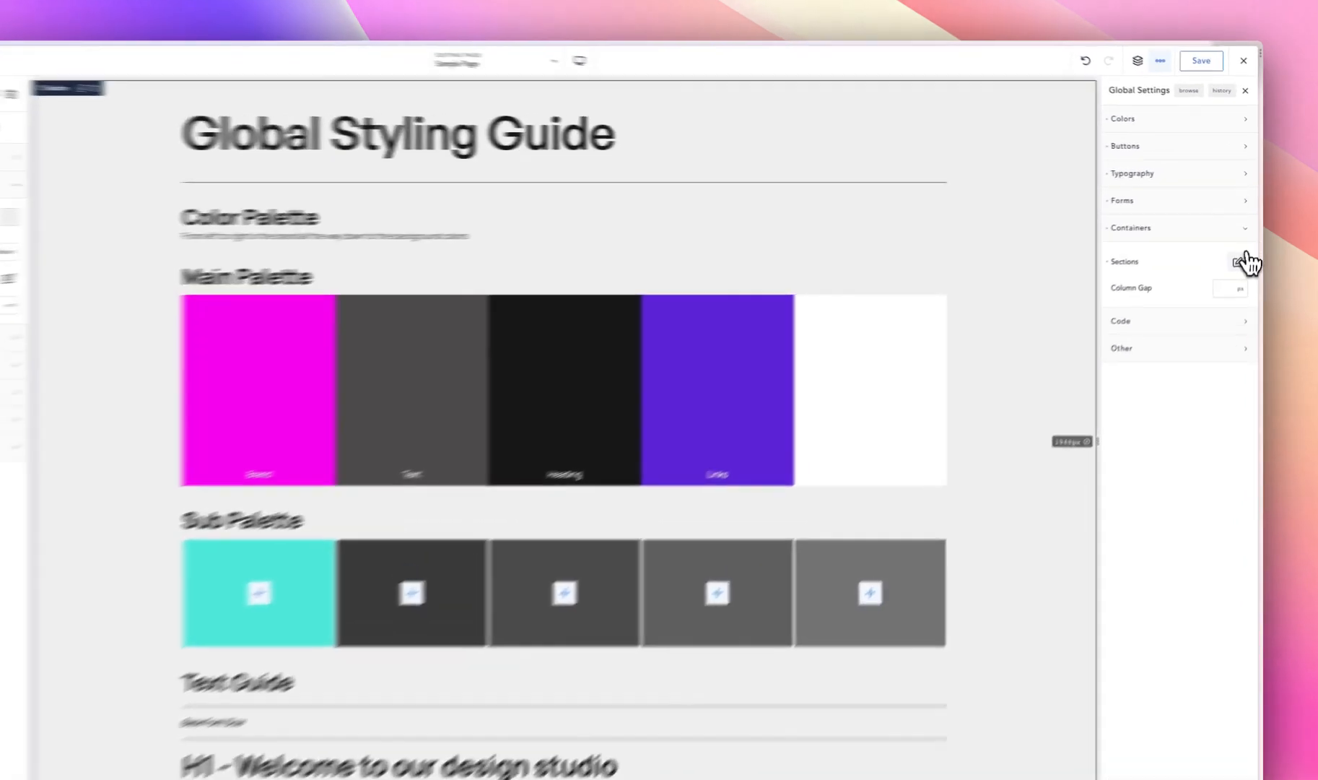
- Set the global horizontal padding for sections to 20 px
click(1241, 248)
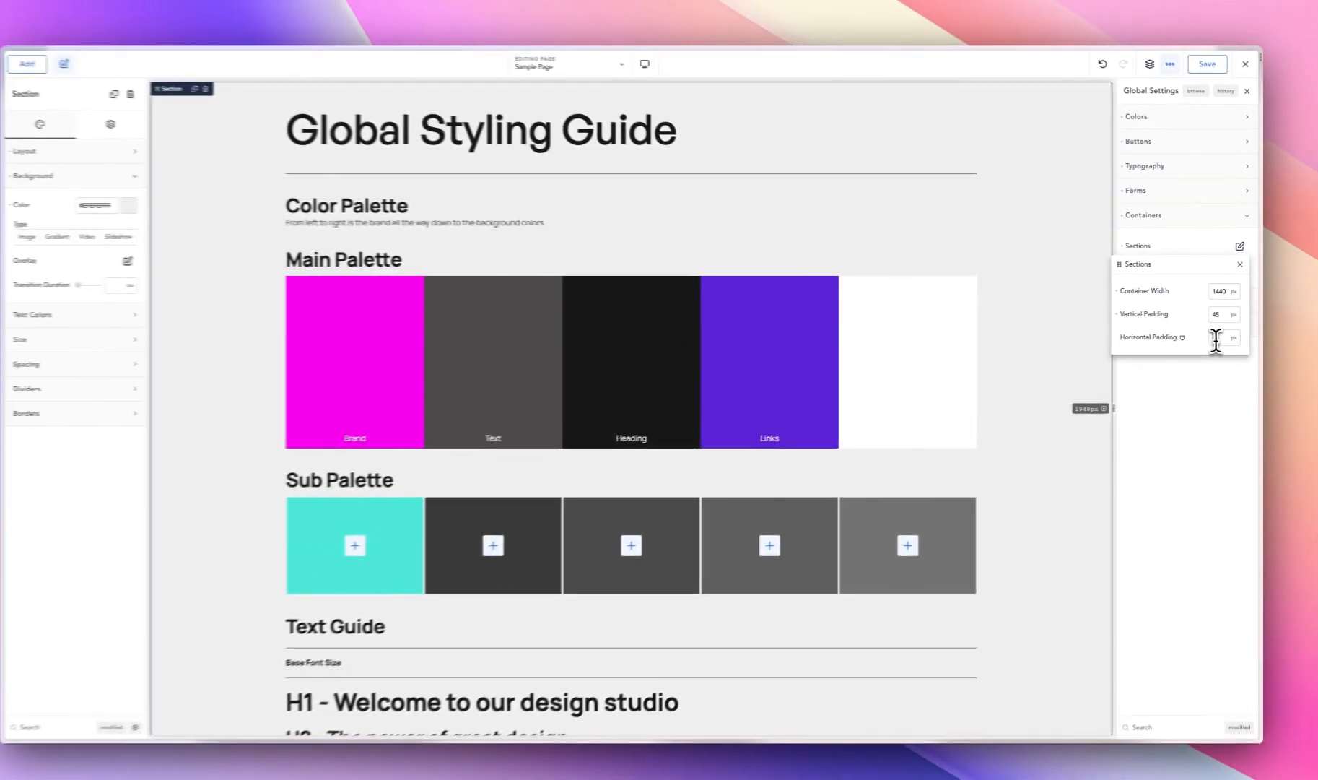
click(1217, 338)
text(200)
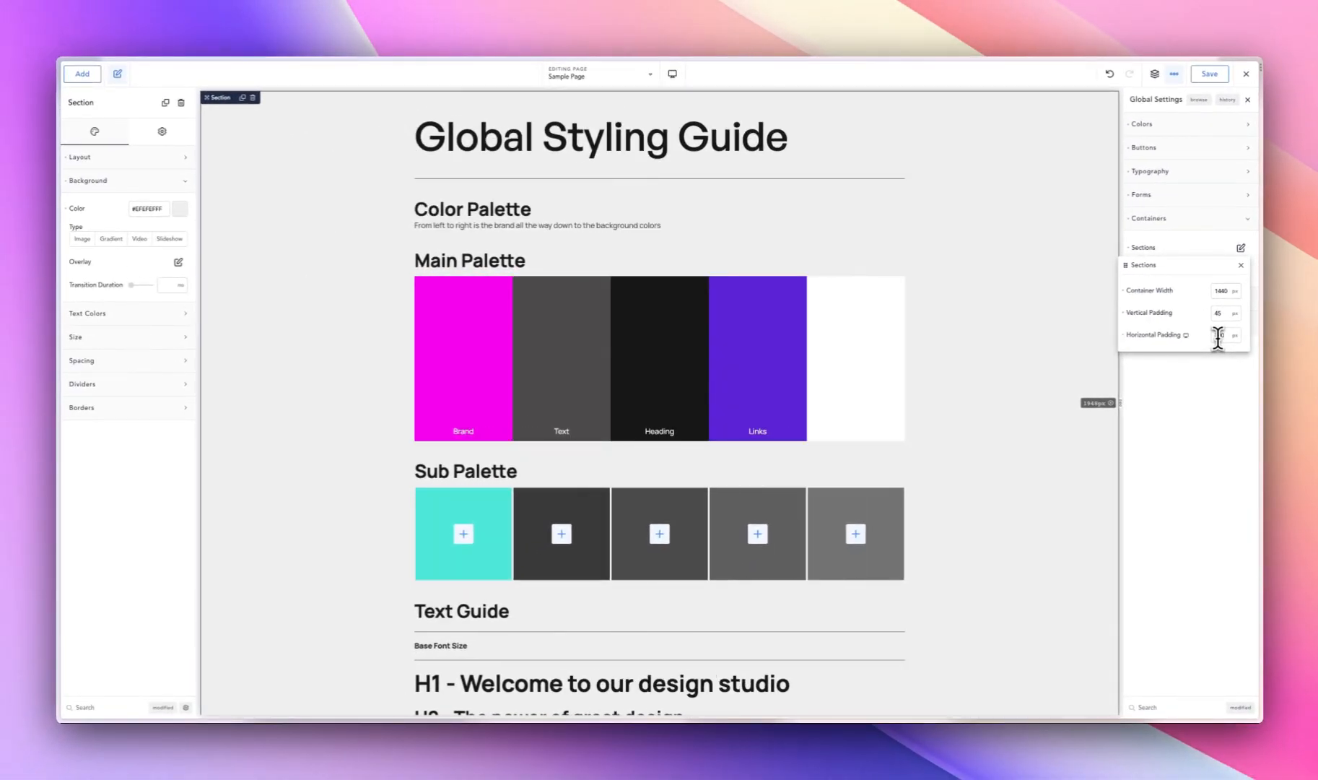
key(BackSpace)
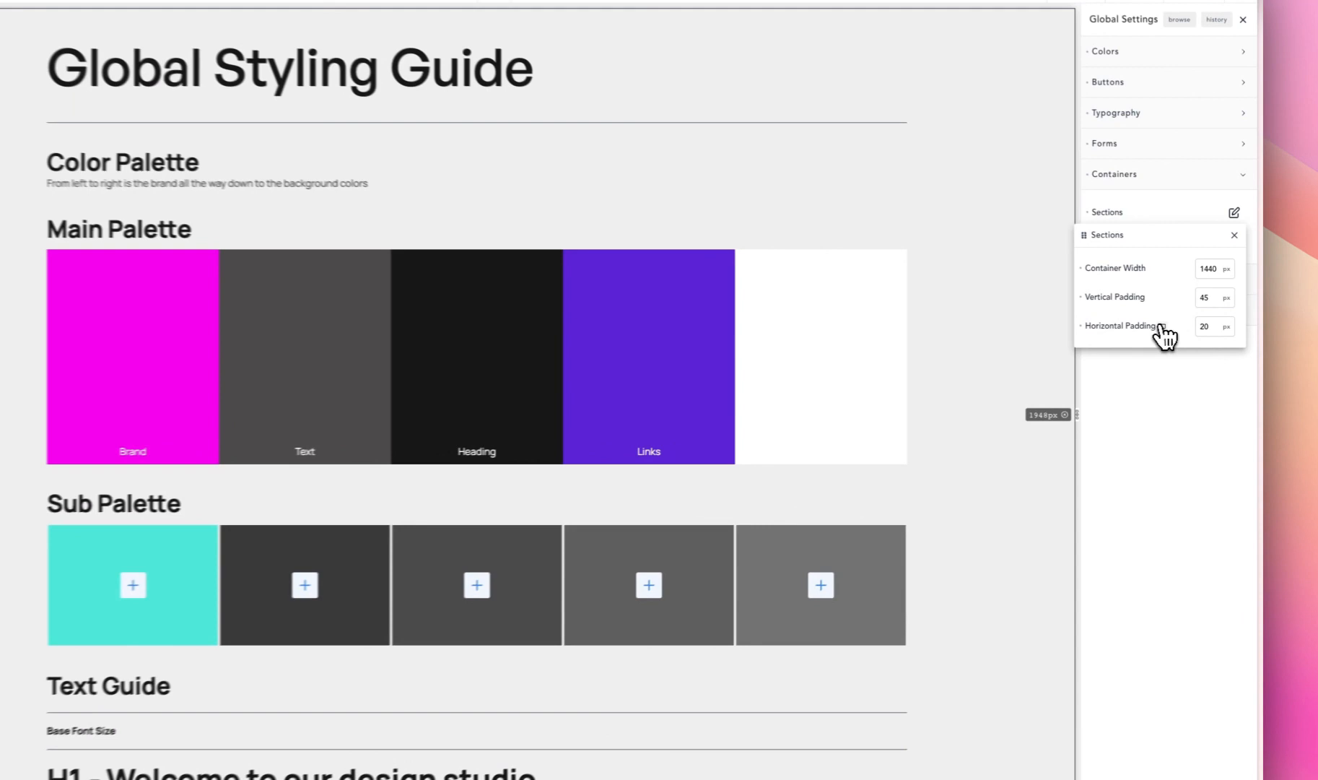
- Set the sections' global horizontal padding to 12 px at the phone landscape breakpoint and return to the desktop view
click(1186, 335)
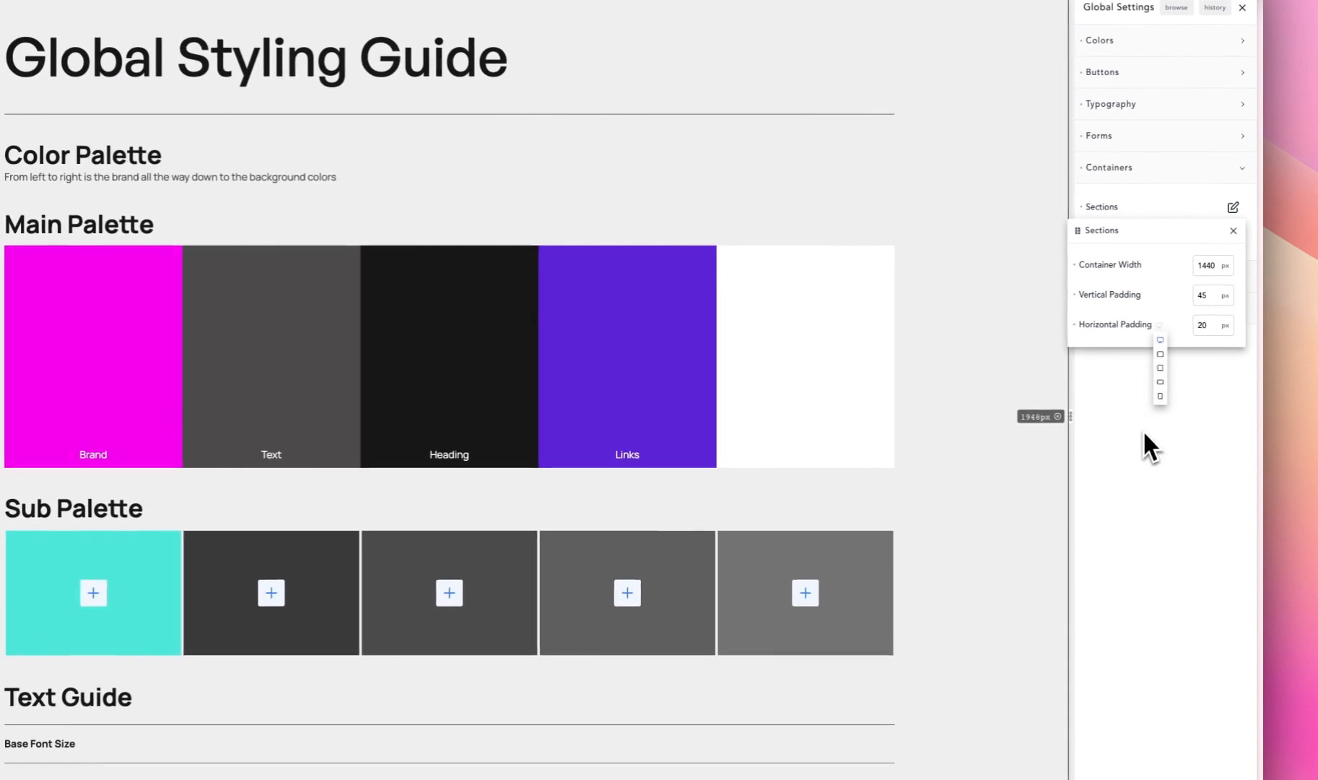
click(1186, 384)
click(1198, 327)
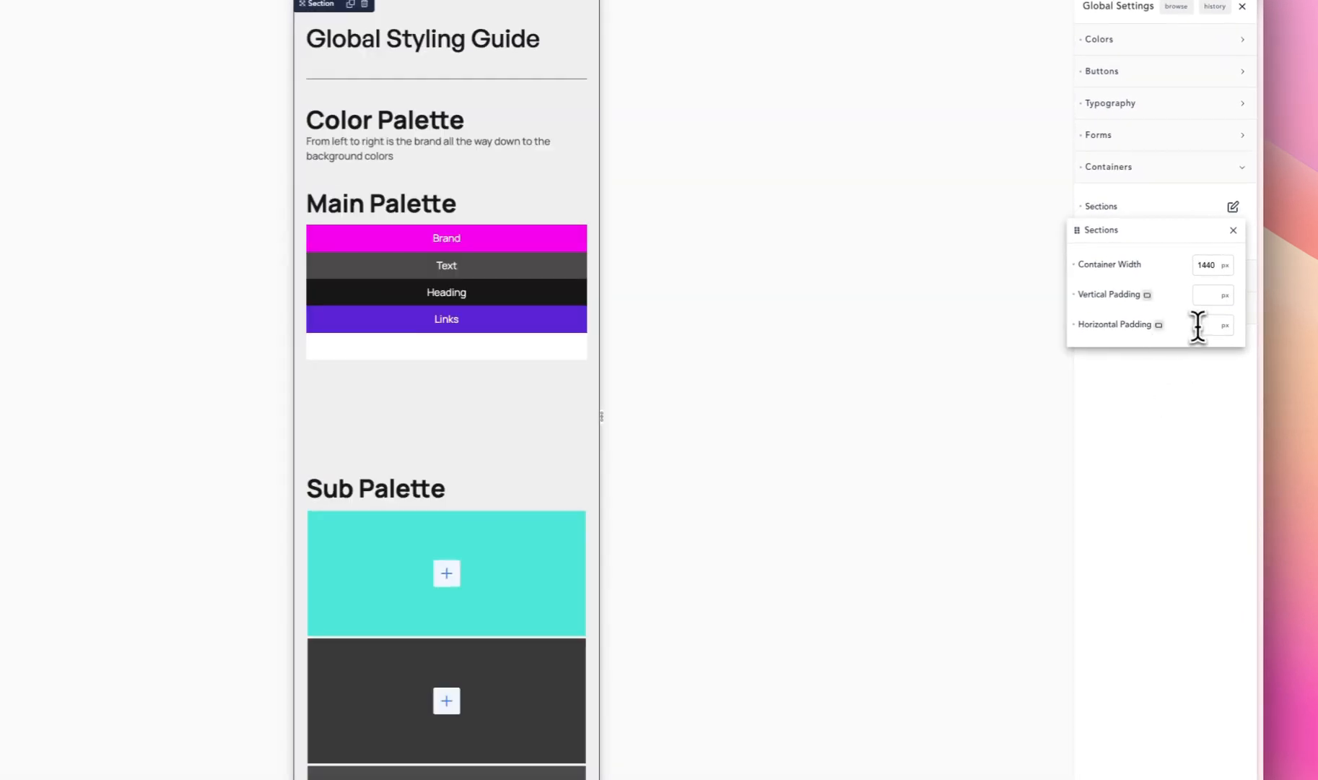
text(12)
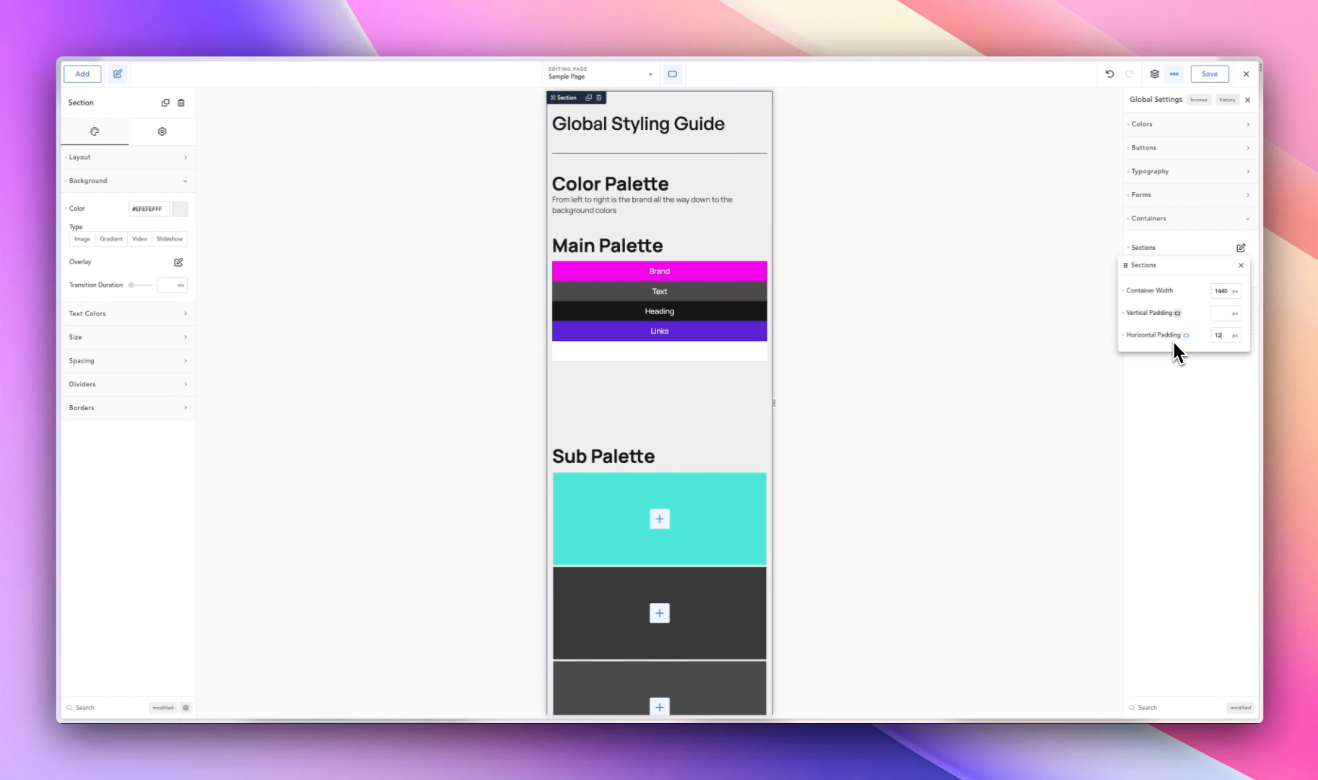
click(1176, 239)
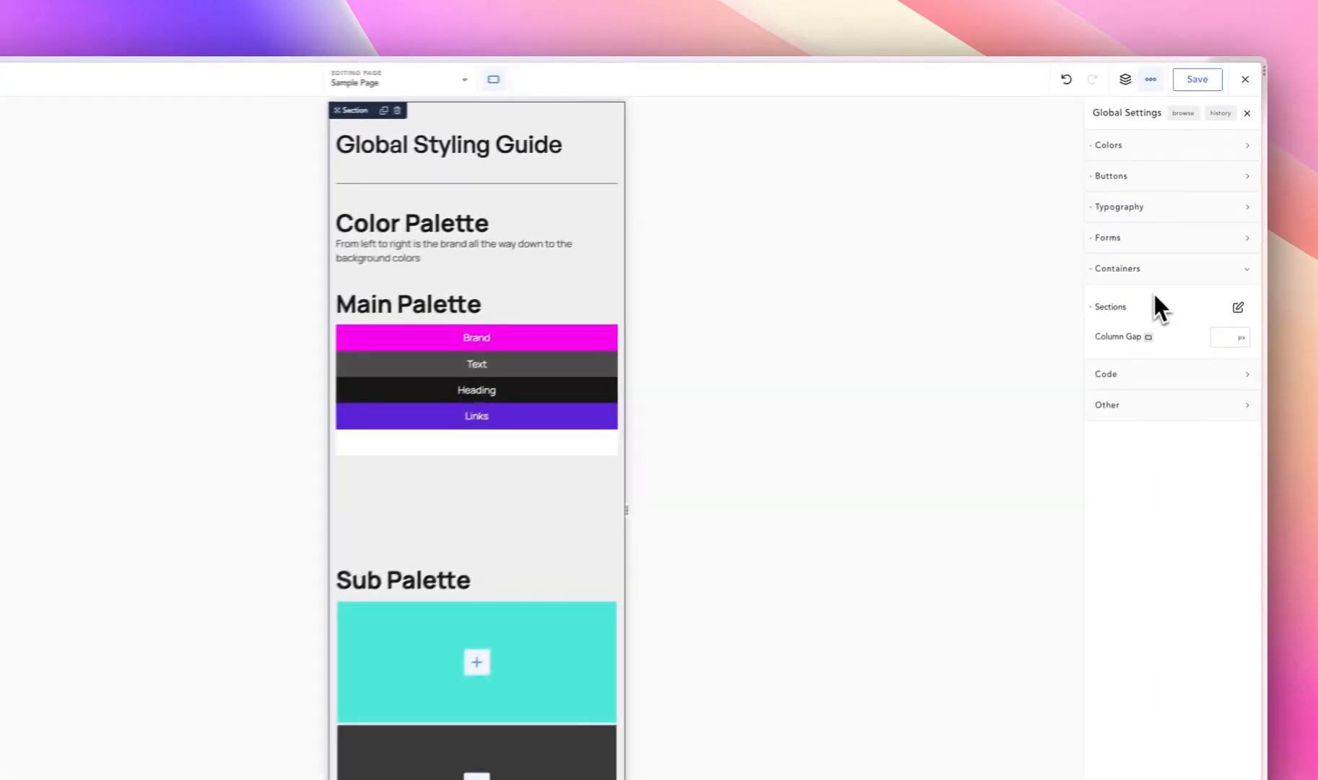
click(672, 73)
click(559, 118)
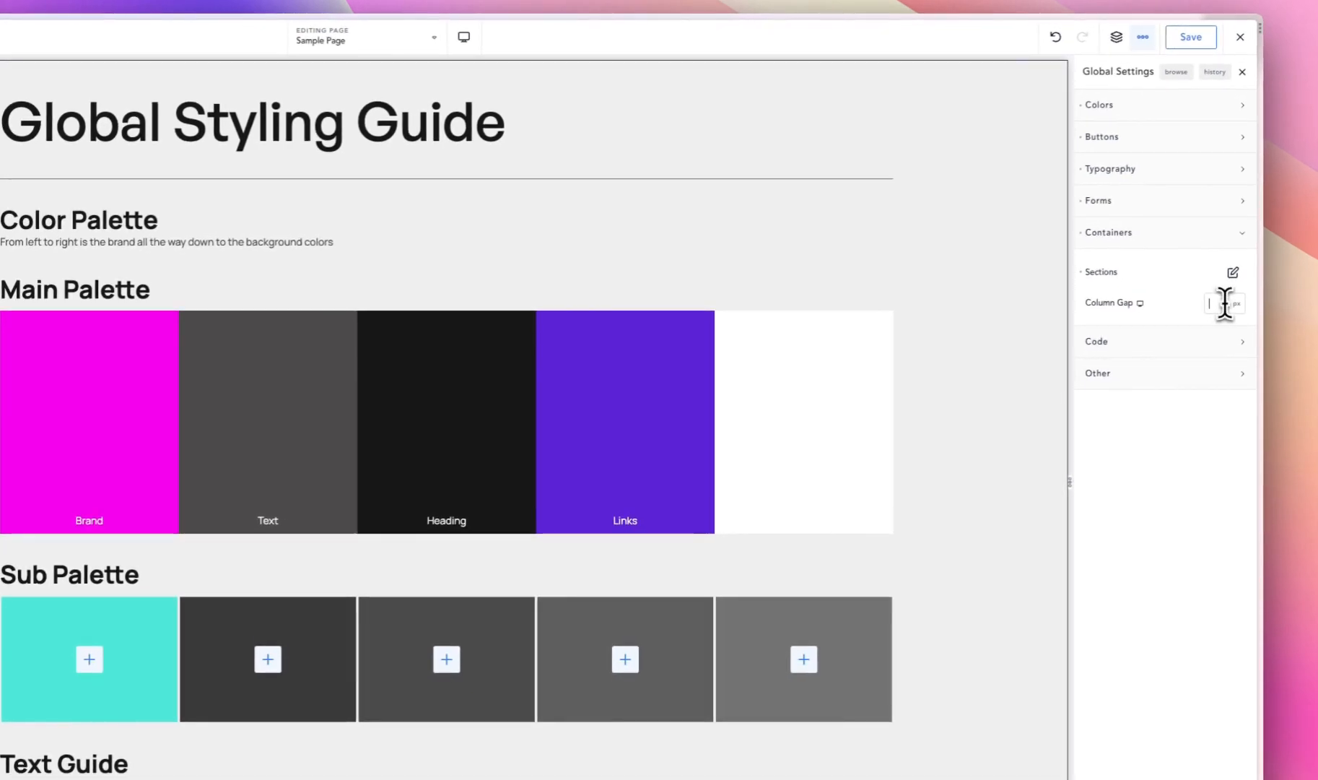
- Try a 500 px global column gap with the page section's own gap cleared, and restore that section gap to 40 px
text(500)
click(939, 319)
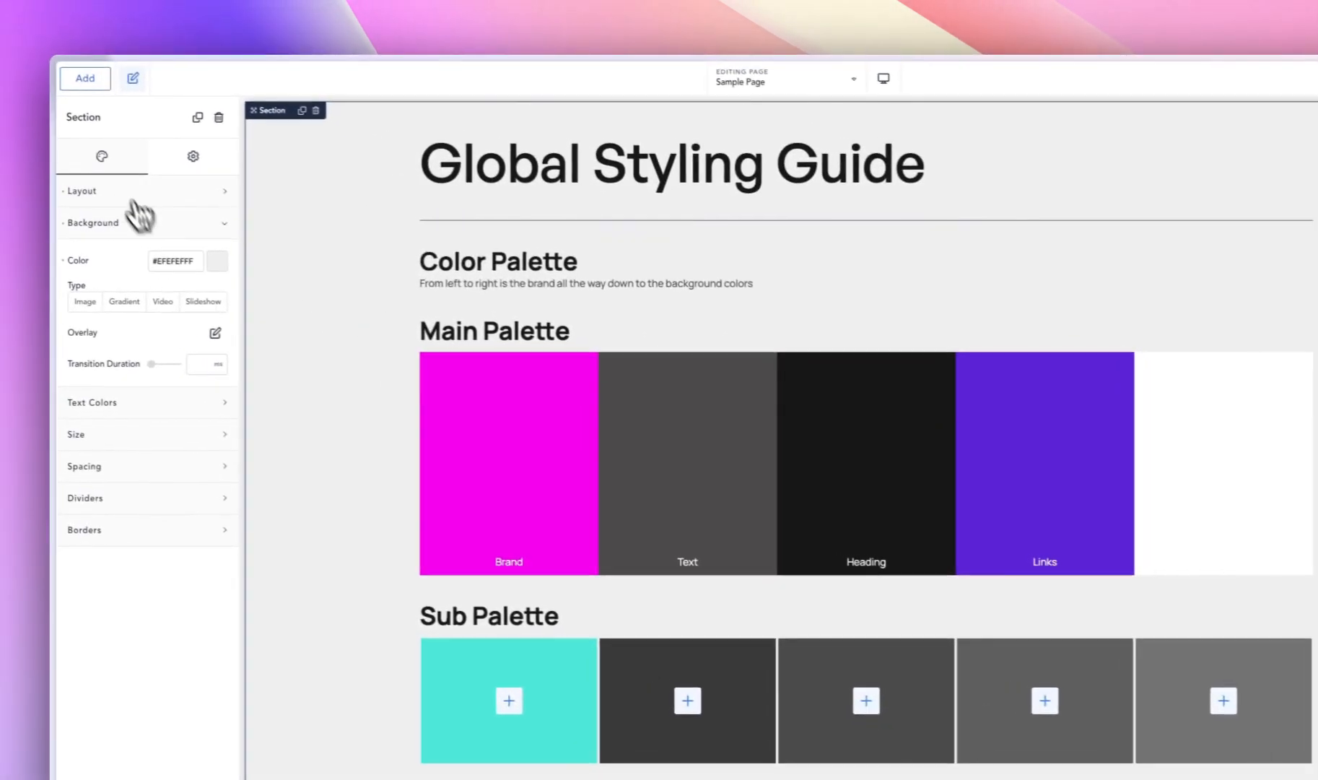
click(115, 192)
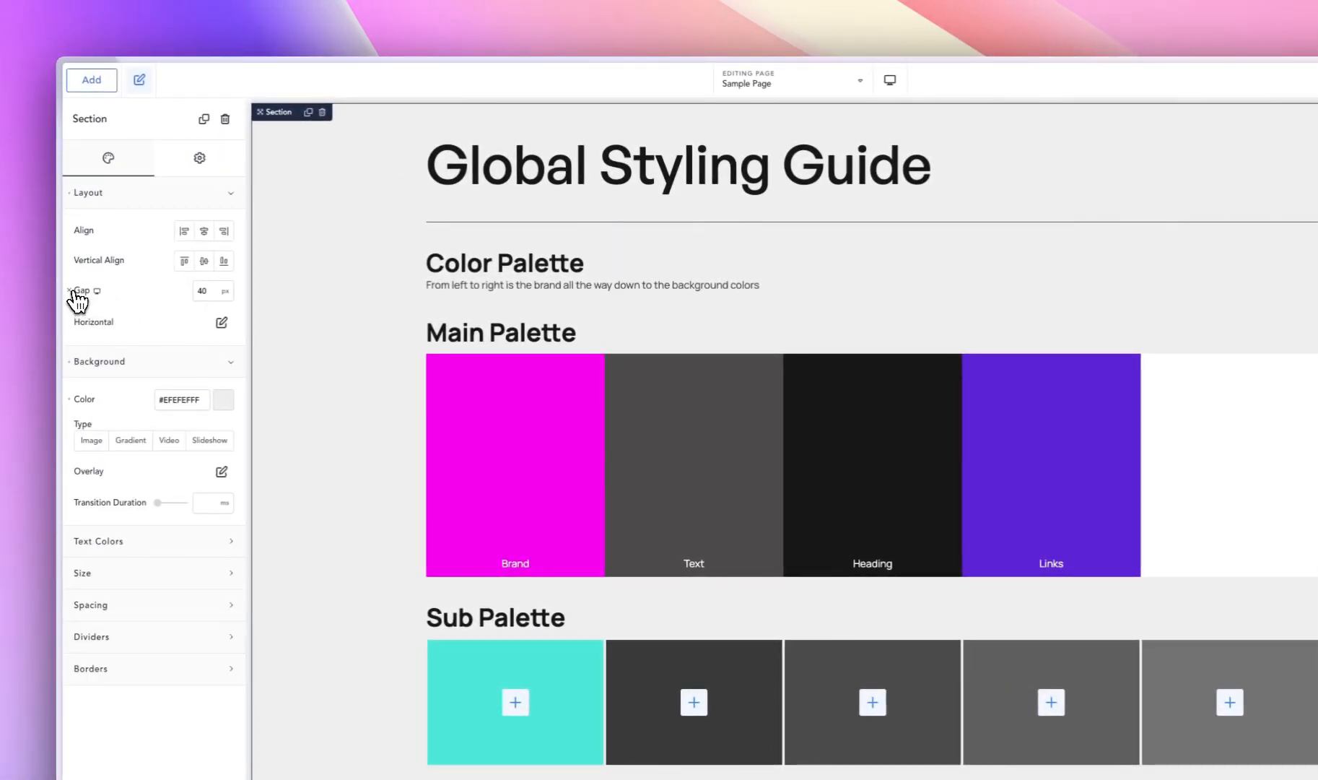
click(71, 290)
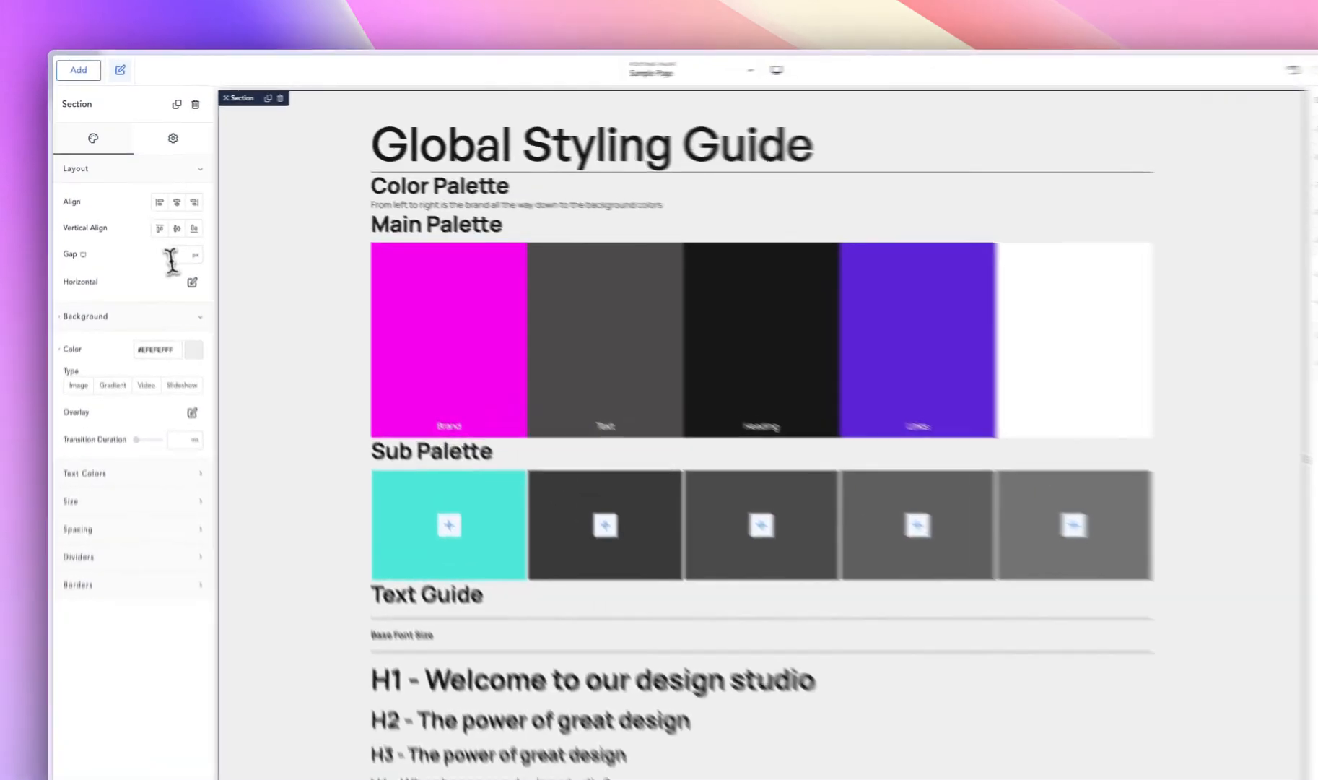
click(175, 259)
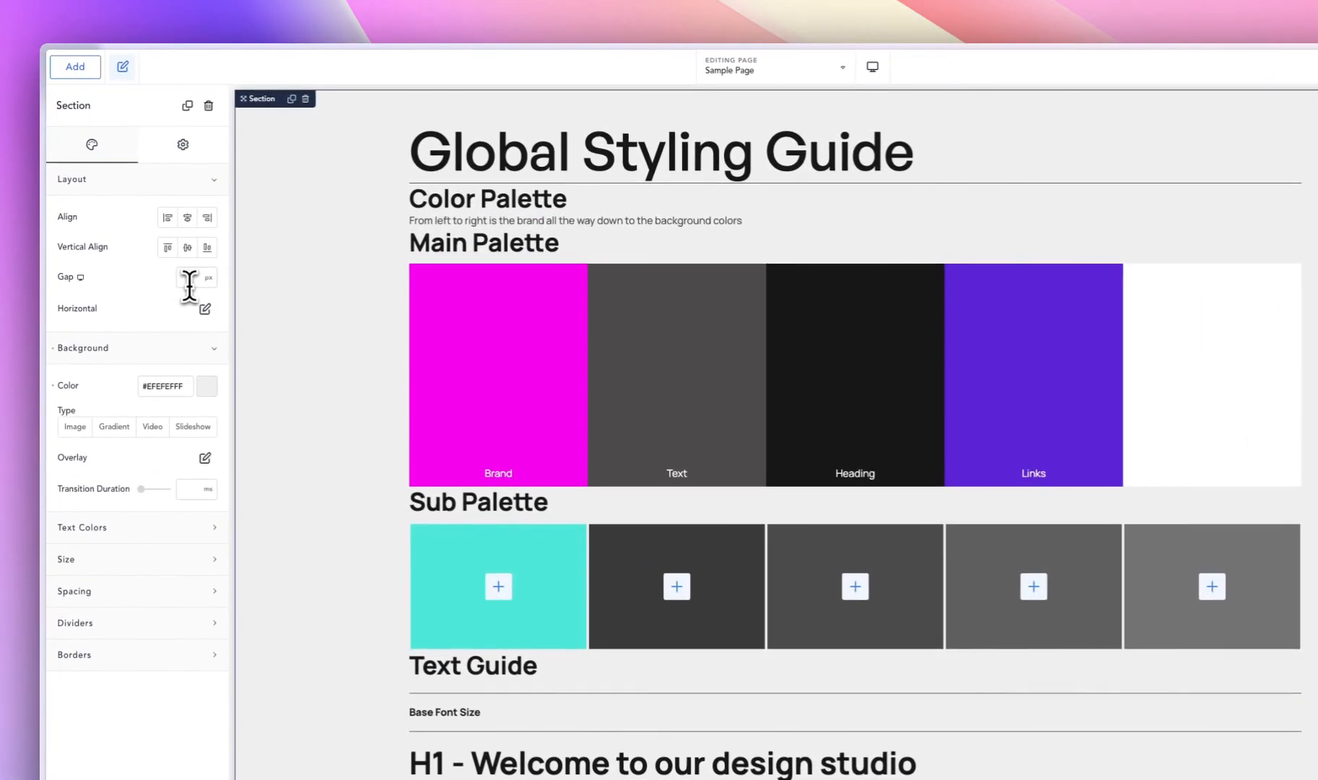
text(40)
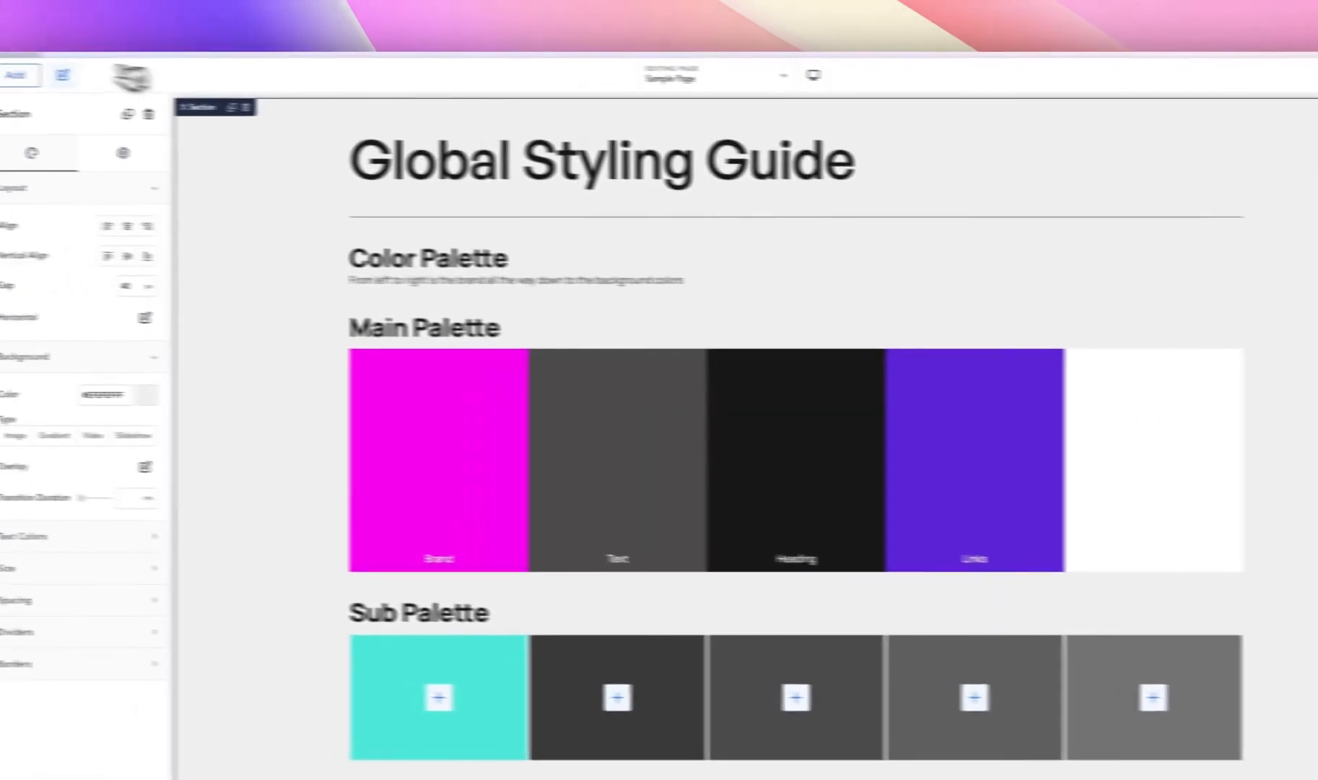
- Add a two-column Columns element below the form and set the global column gap to 400 px
click(18, 75)
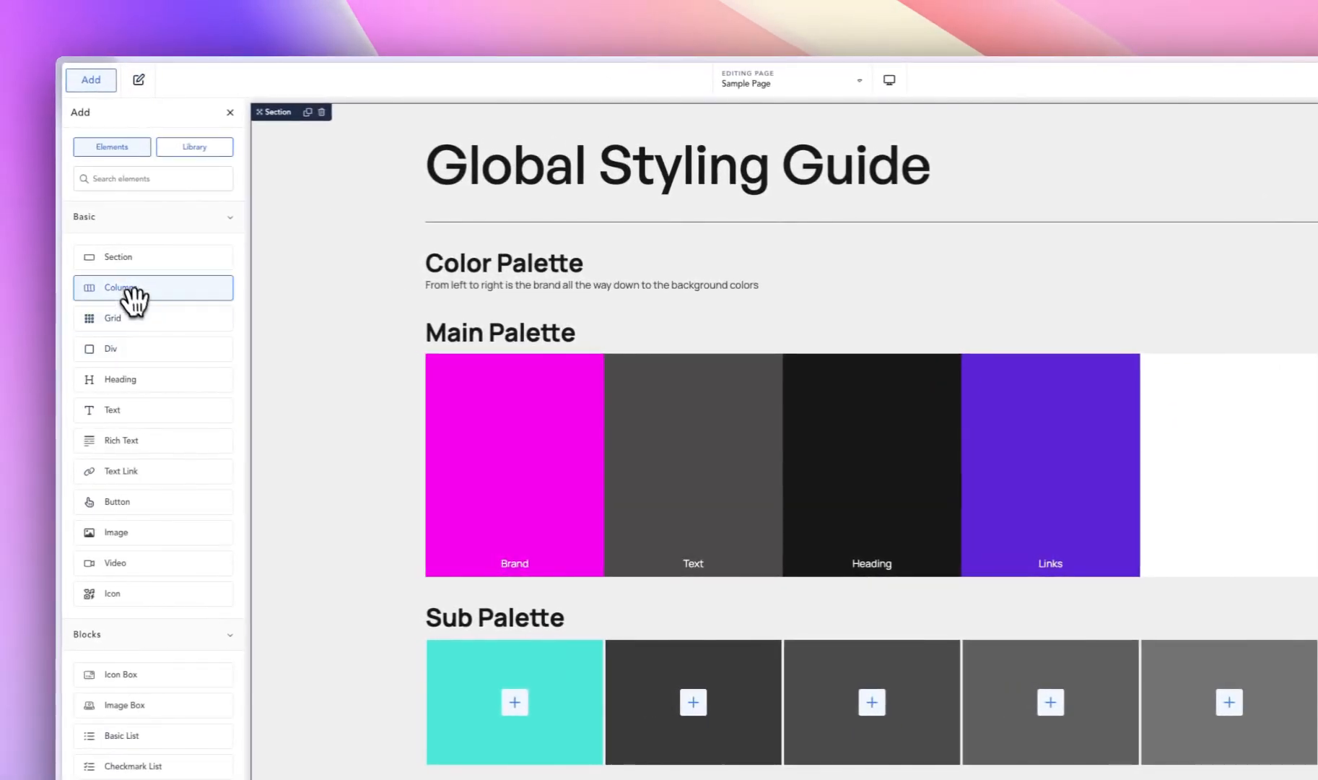
click(127, 290)
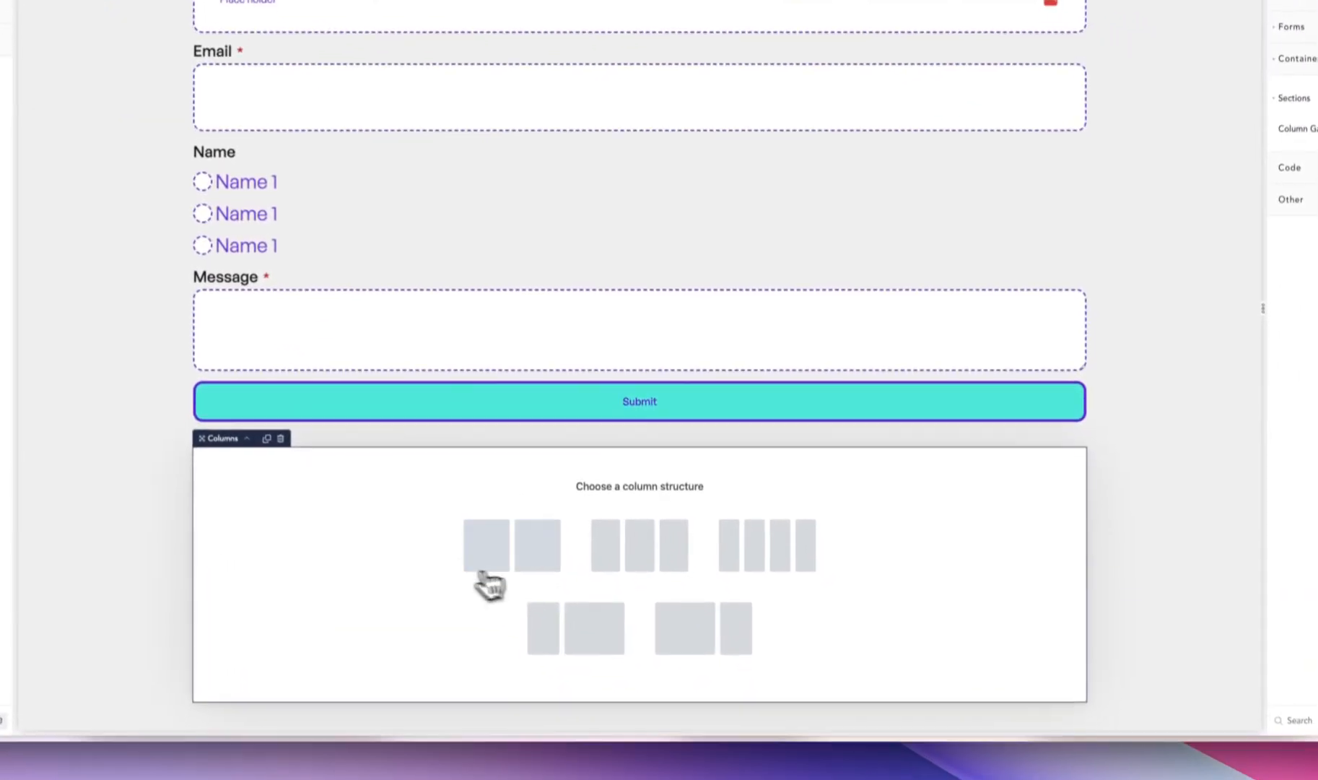
click(488, 566)
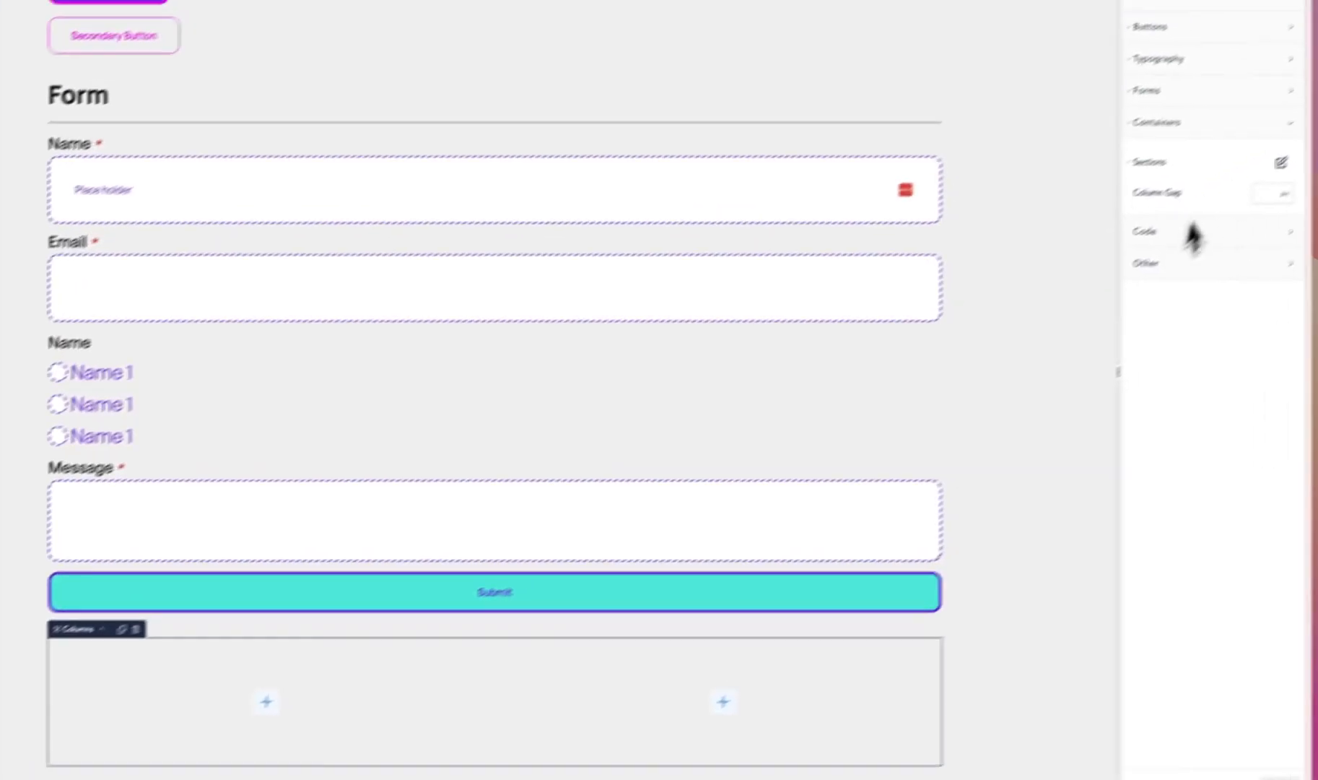
click(1221, 219)
text(400)
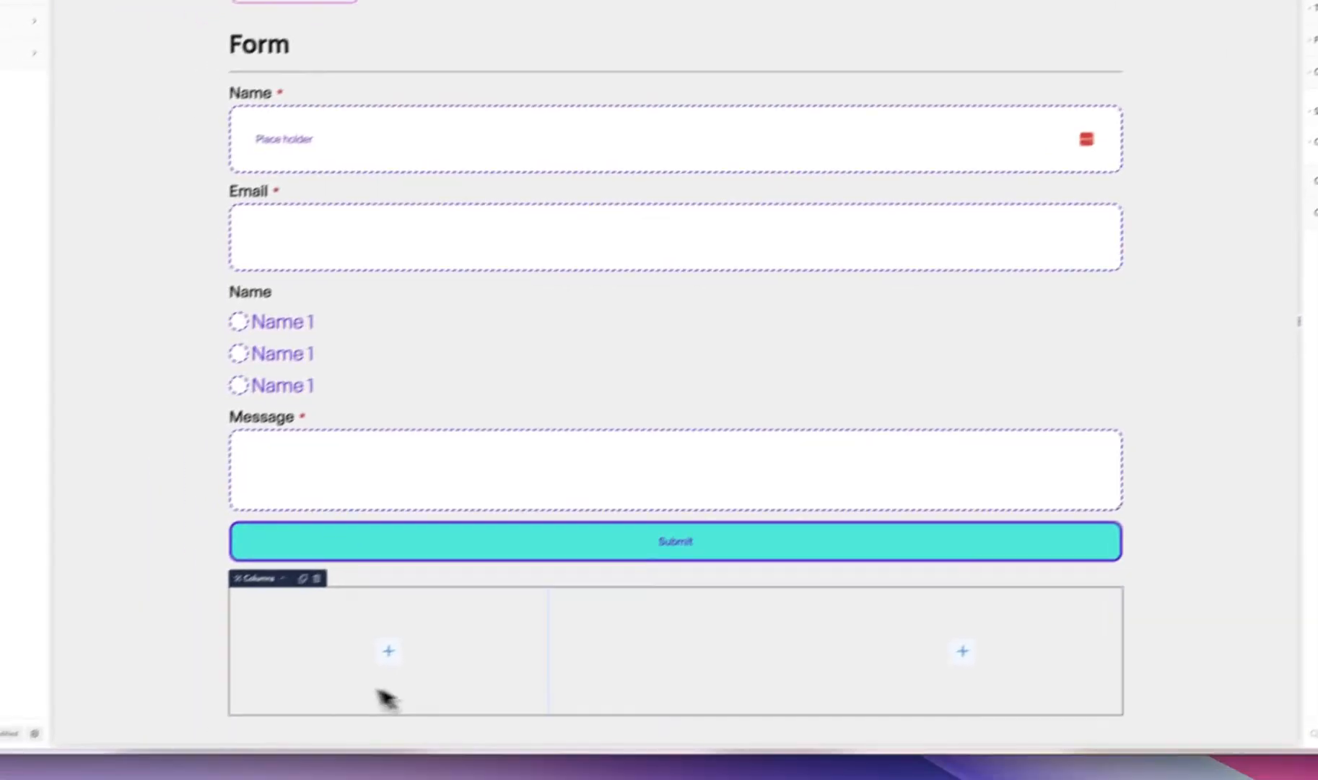
- Delete the Columns element below the form and clear the global column gap
click(851, 630)
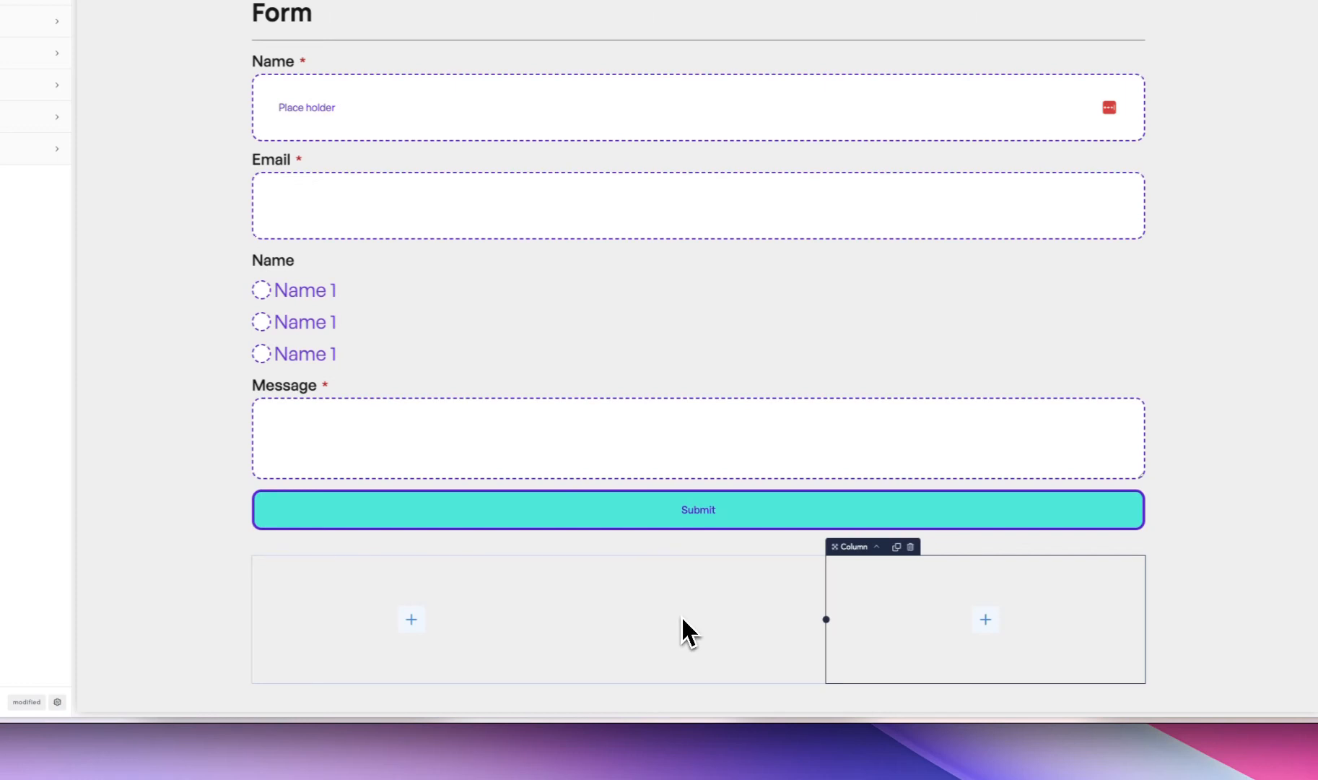
click(669, 578)
key(Delete)
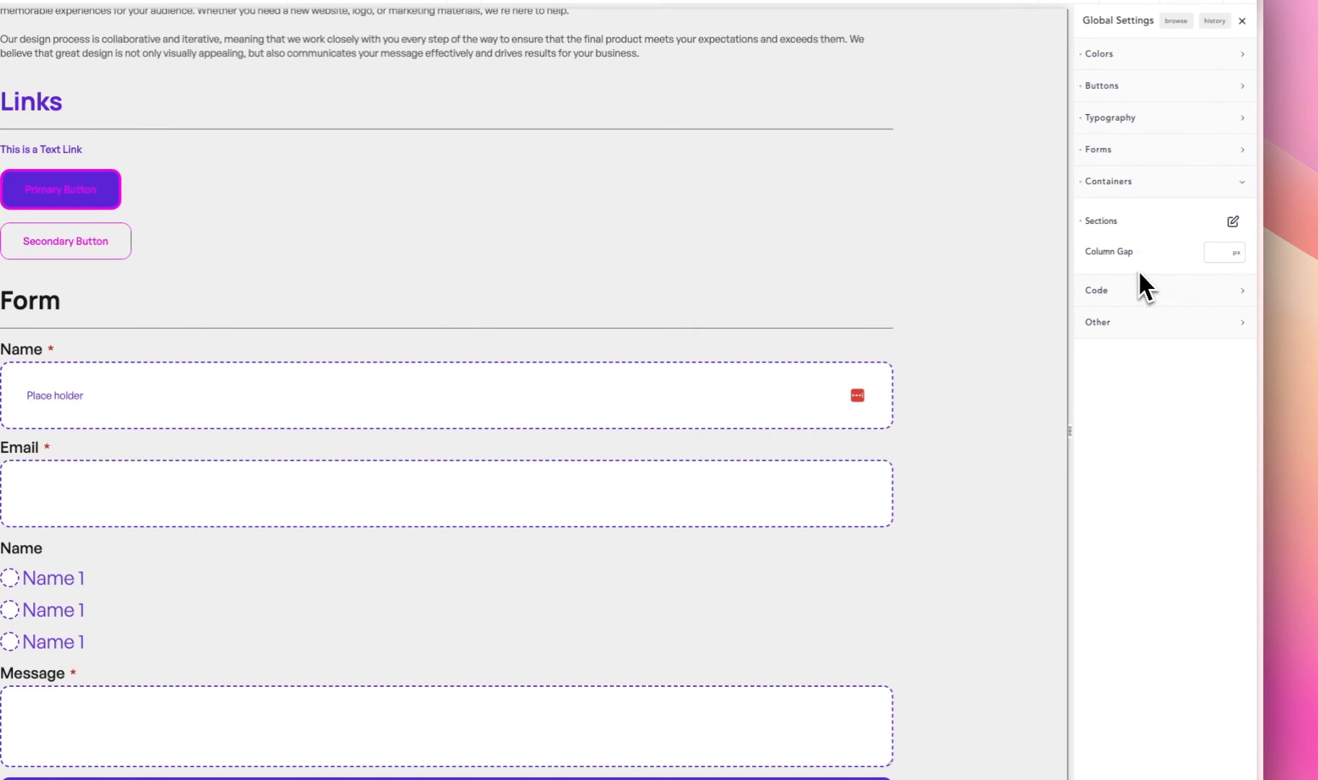
- Examine the stylesheet and JavaScript options in the global Code settings
click(1137, 190)
click(1137, 191)
click(1139, 189)
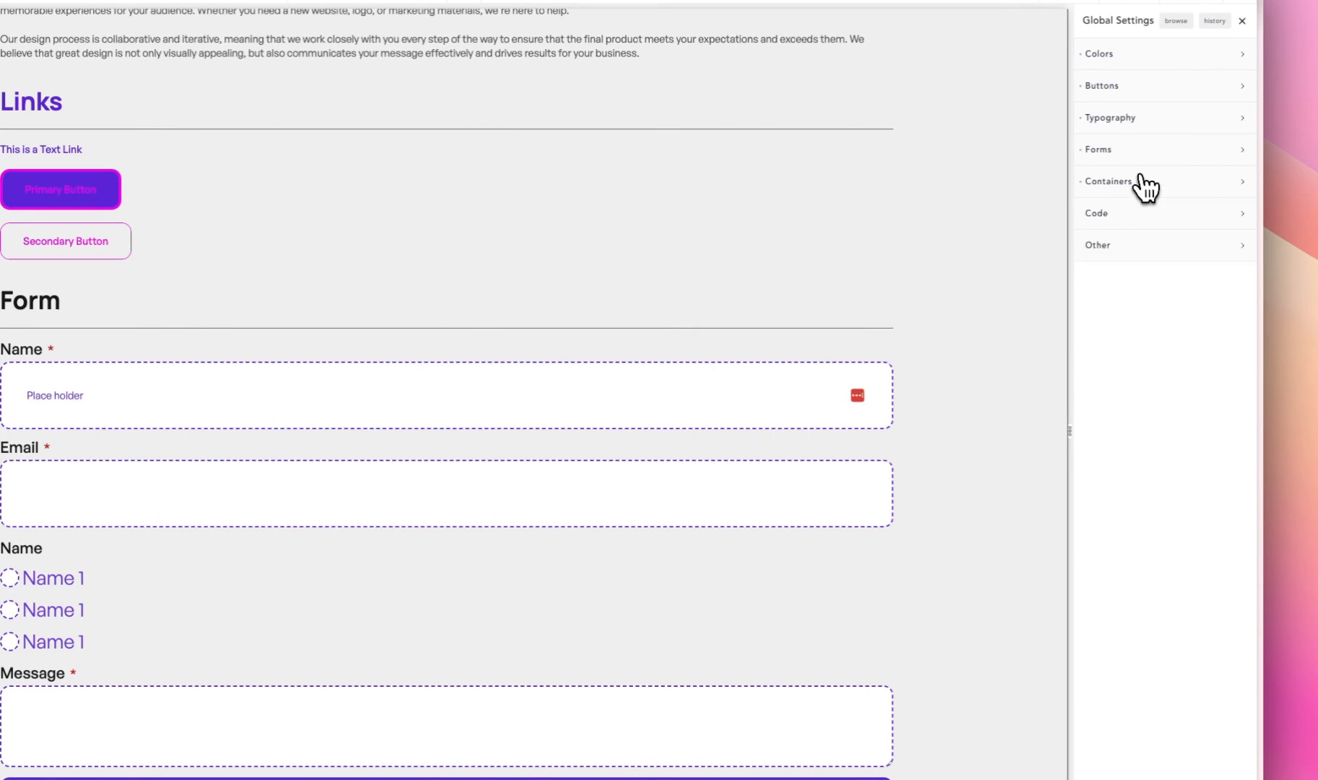
click(1145, 215)
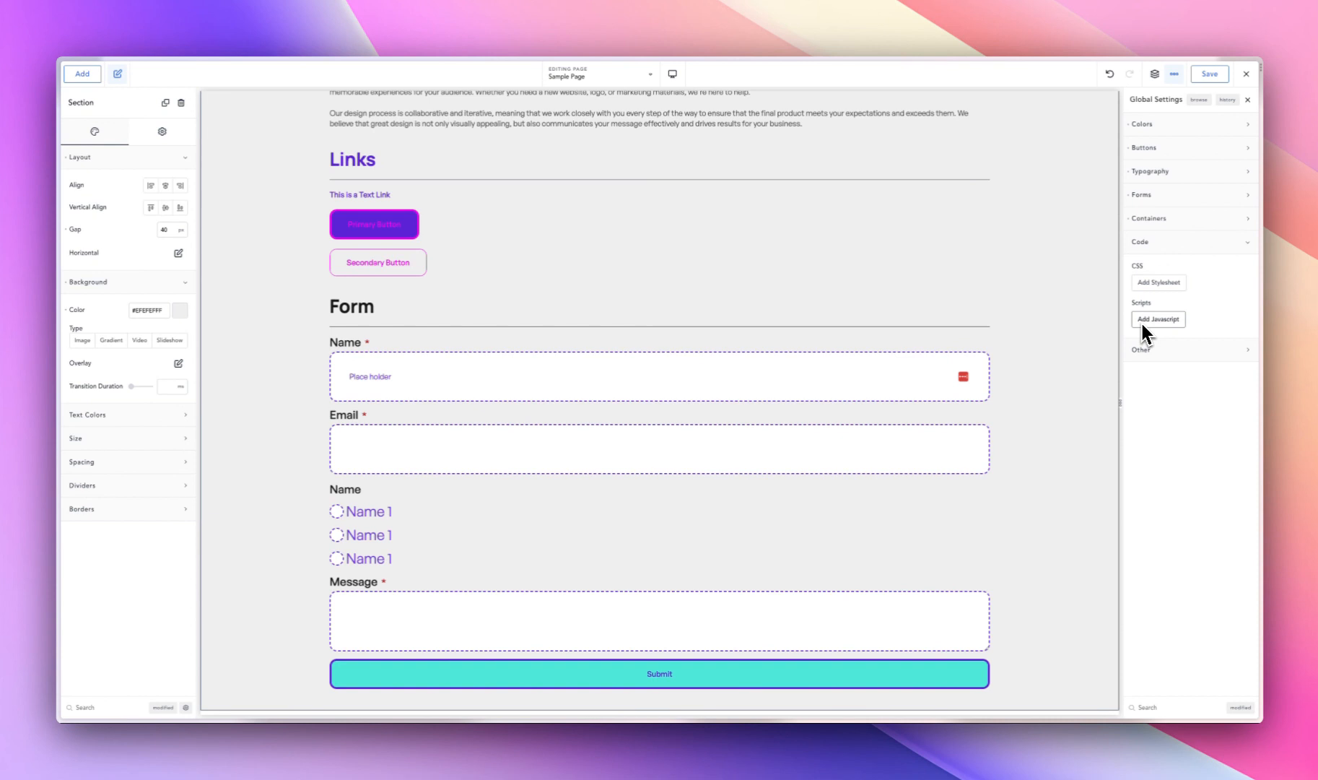
- Set the global Transition Duration to 400 ms in the Other settings
click(1142, 350)
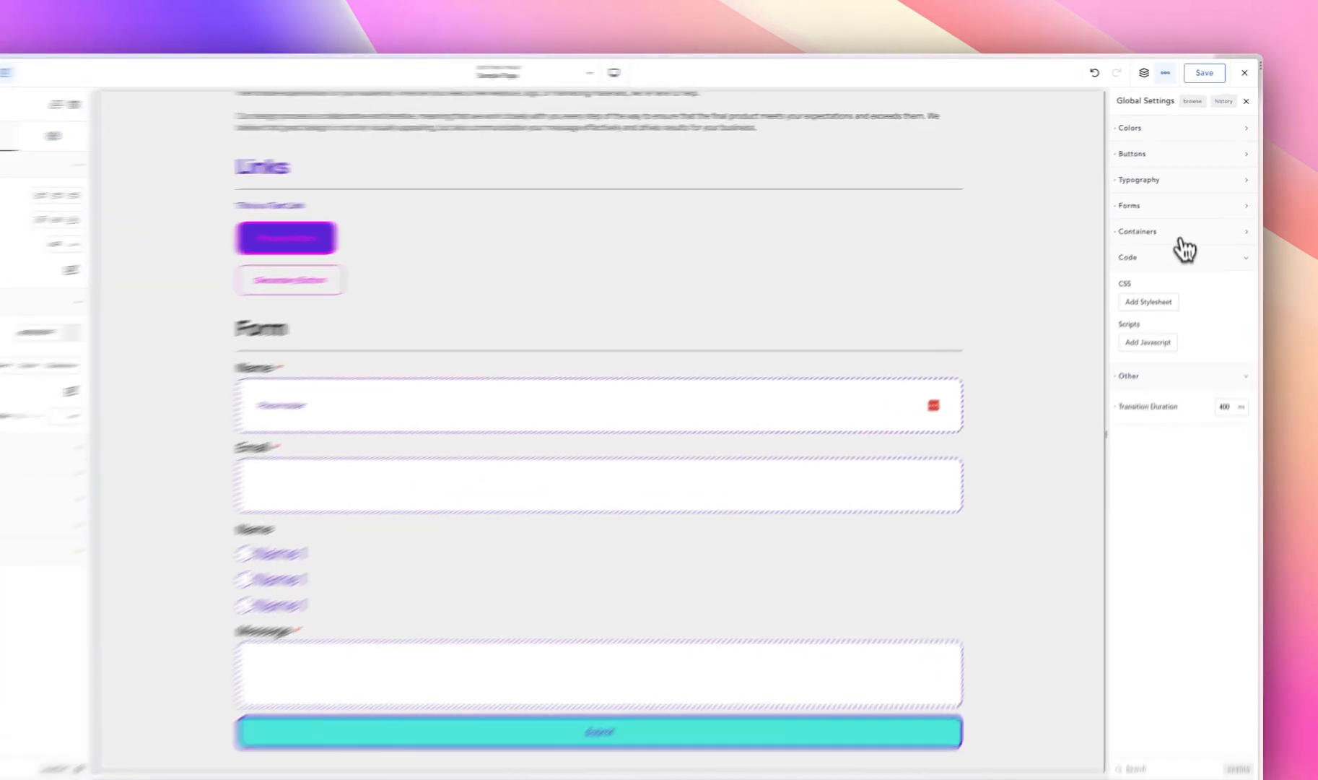
click(1177, 242)
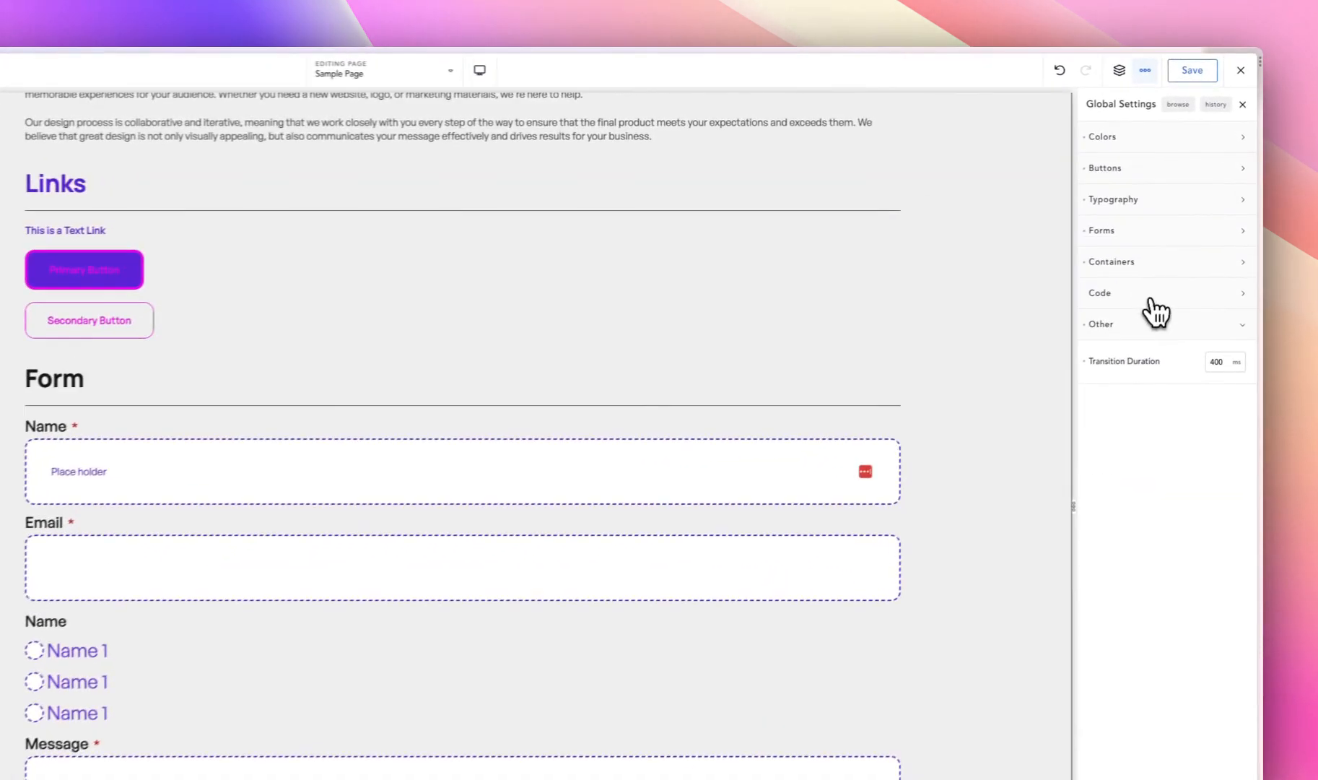
click(1177, 349)
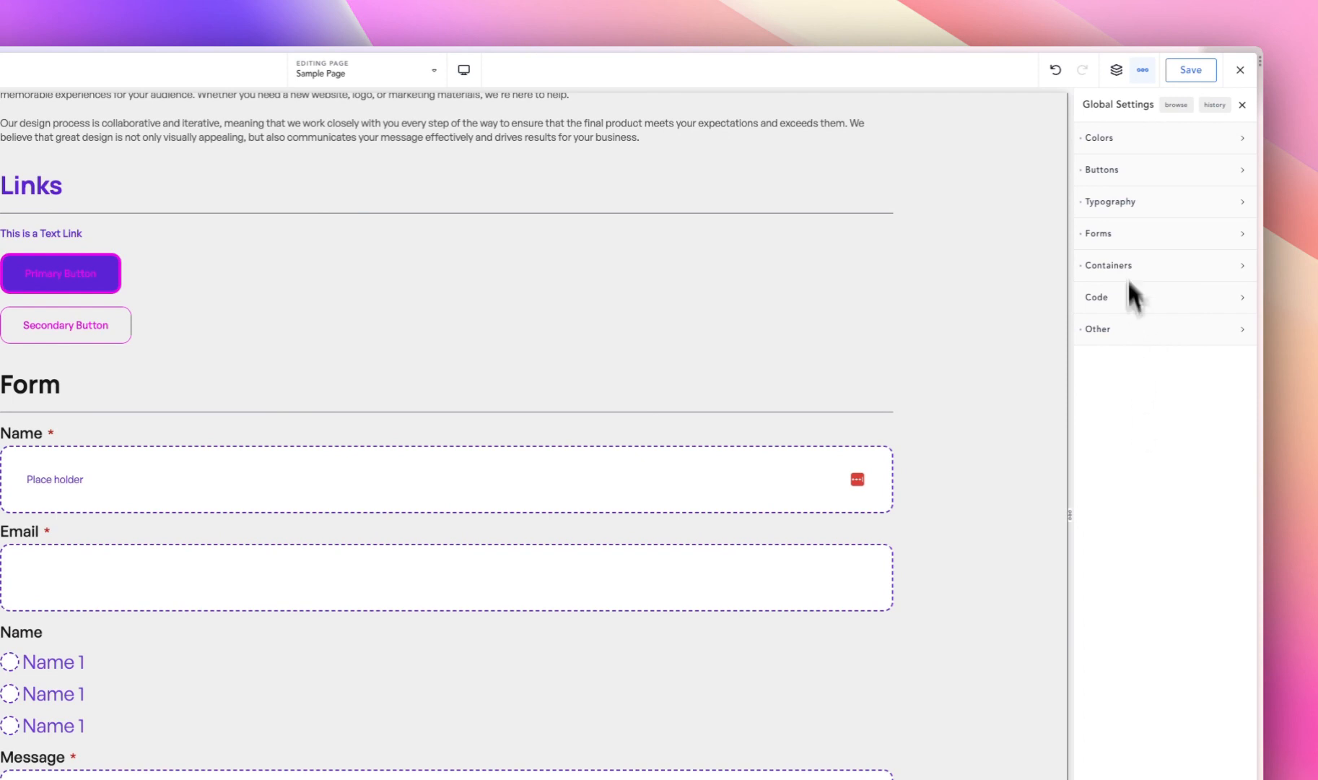